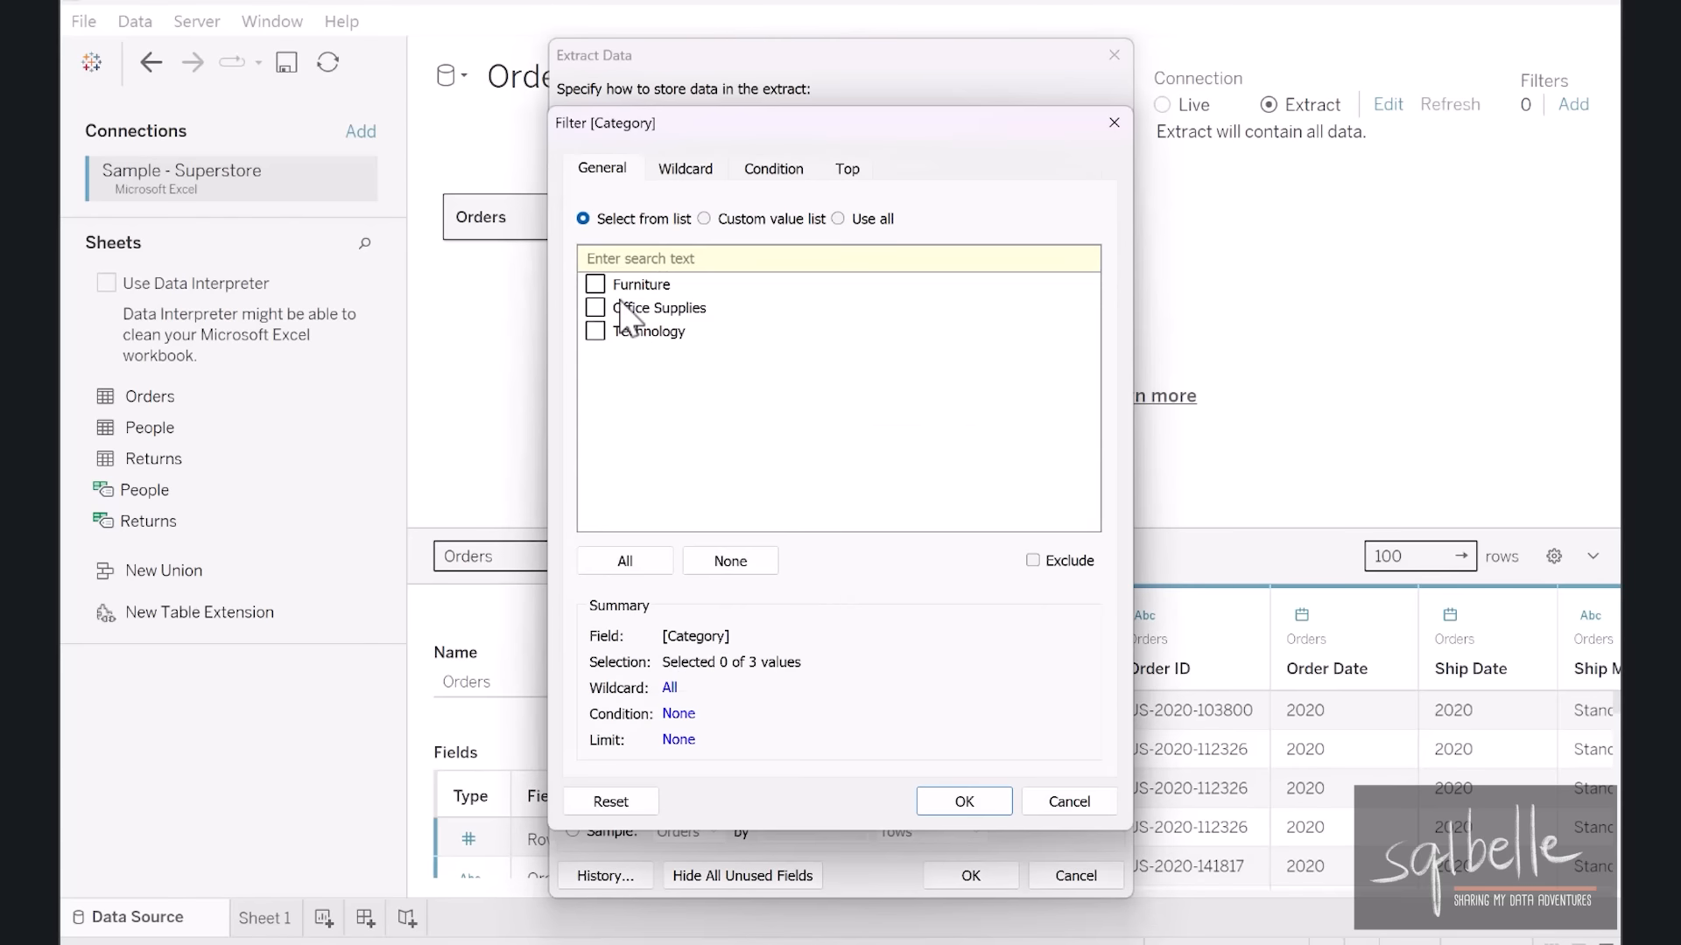
- Limit the extract with a Category filter that keeps only Furniture, and apply the extract settings
left_click(596, 285)
left_click(970, 798)
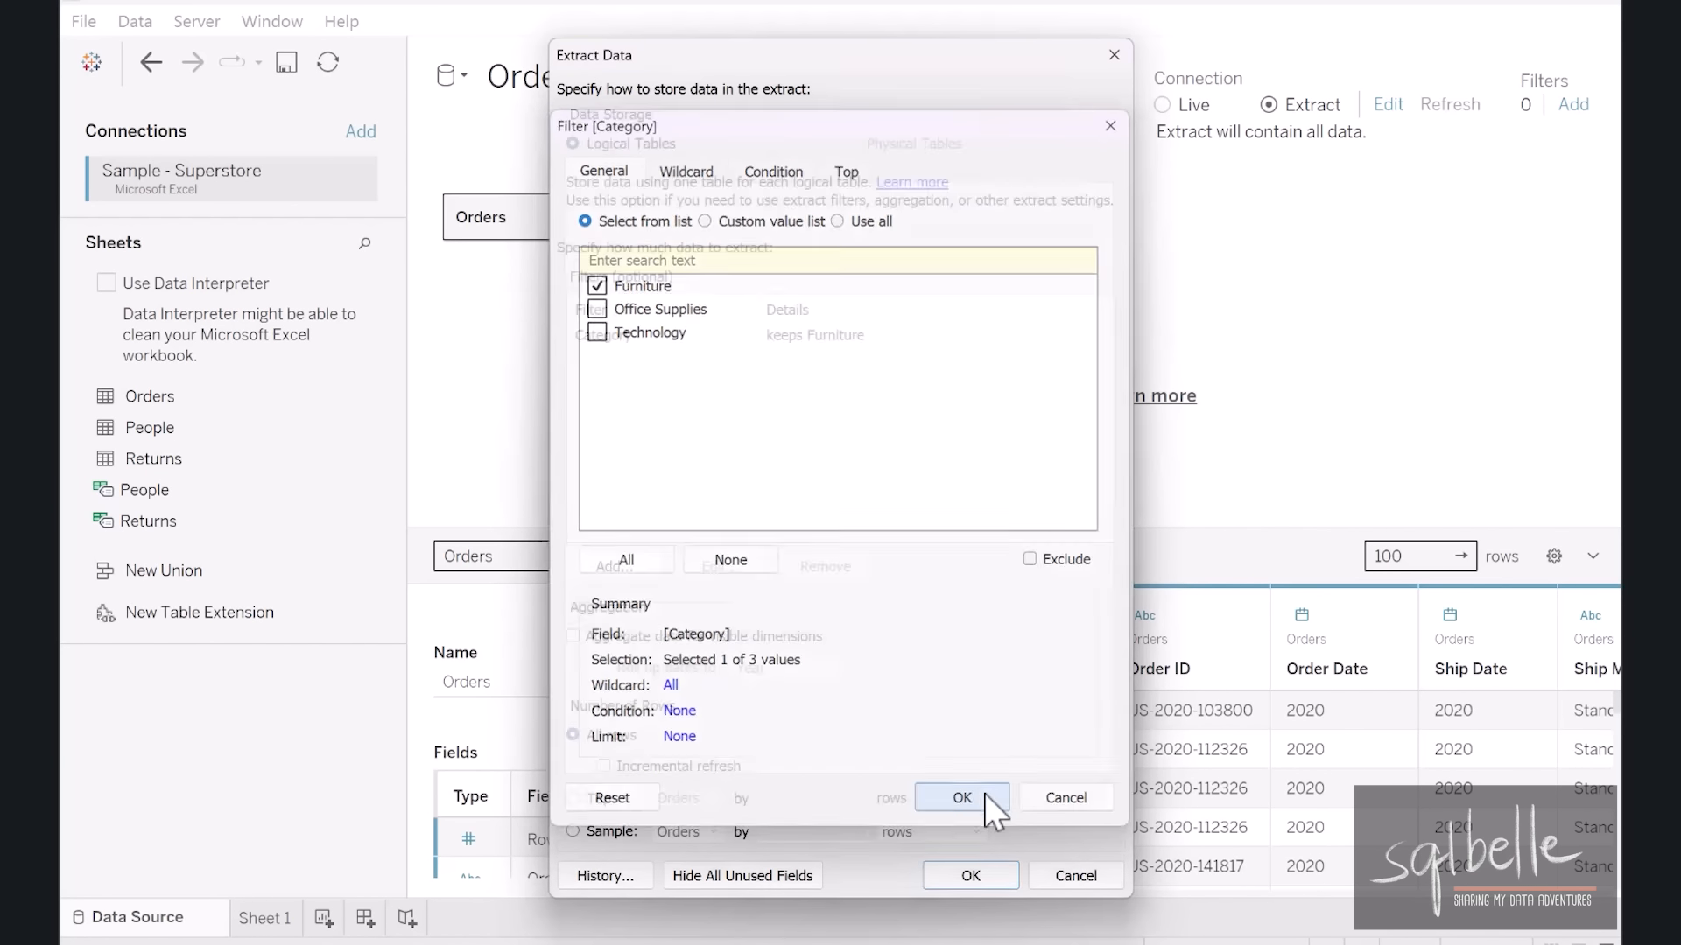
left_click(979, 880)
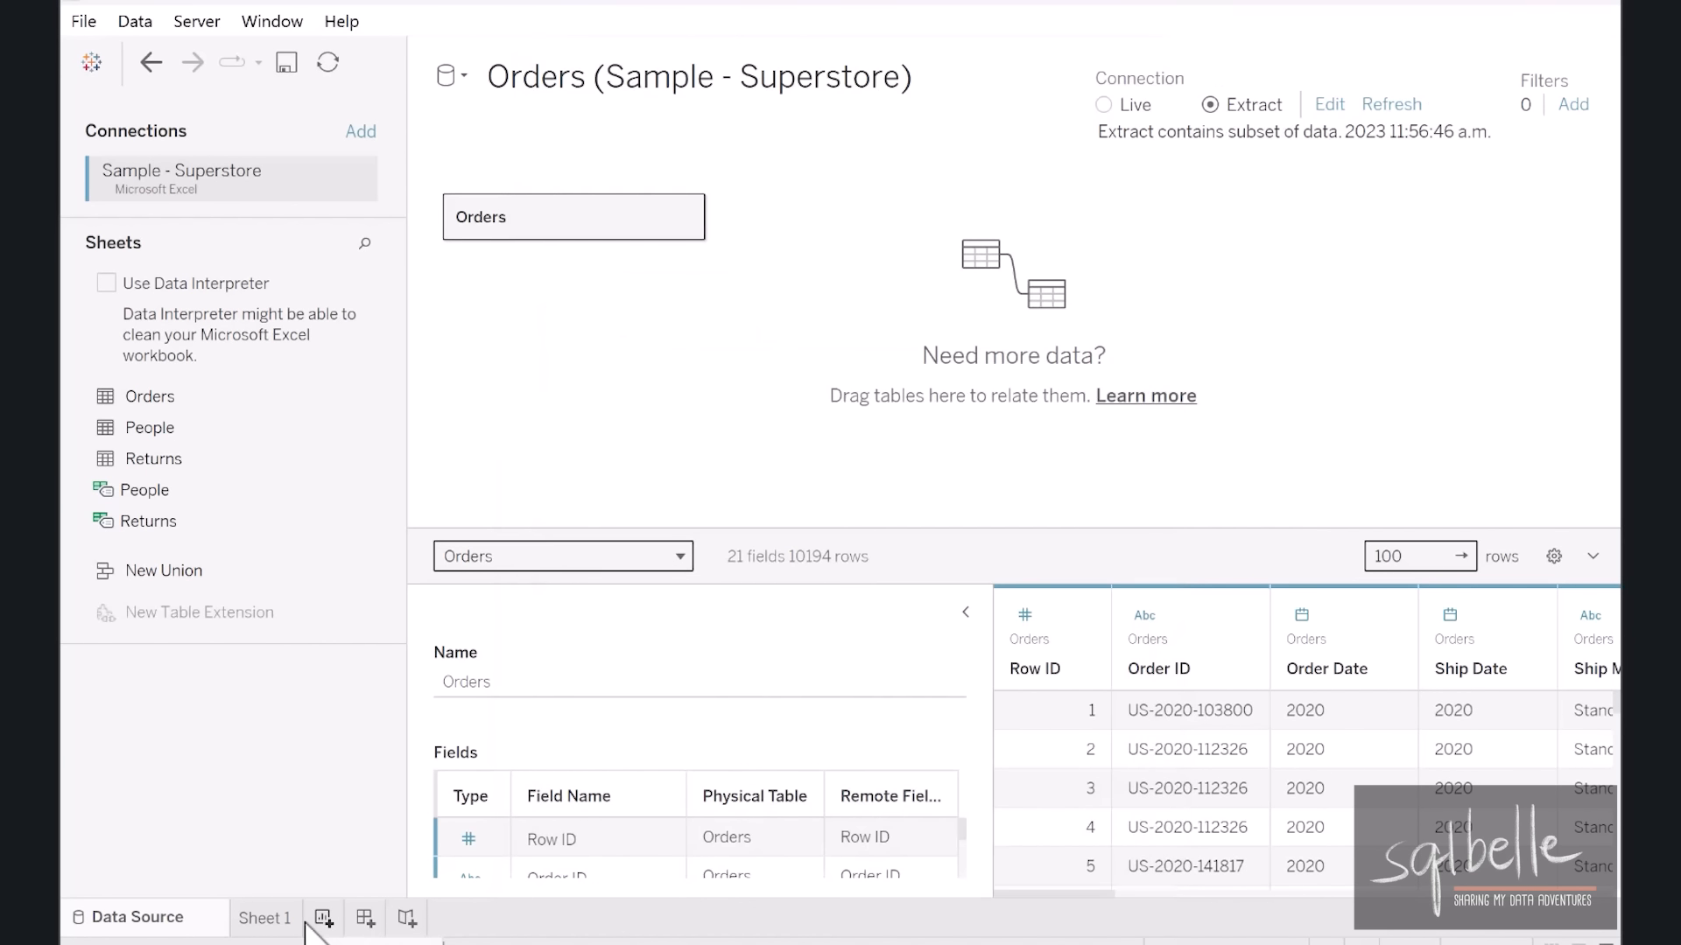
- Create a new worksheet and place Category on Rows
left_click(323, 918)
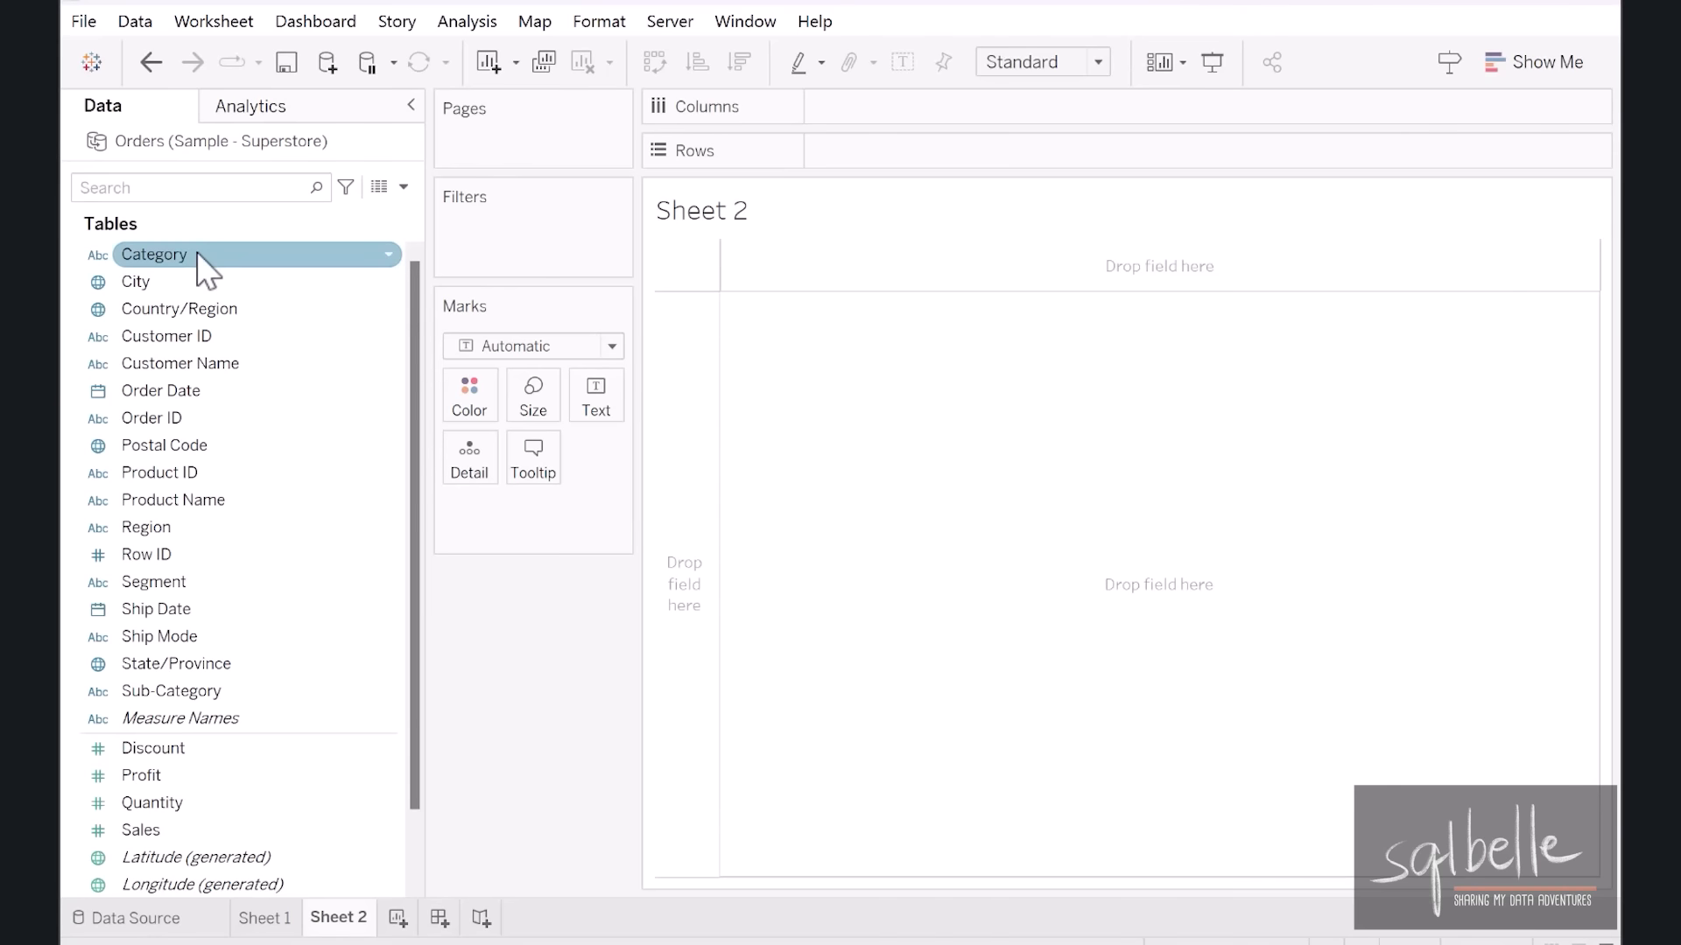
left_click_drag(206, 267, 952, 164)
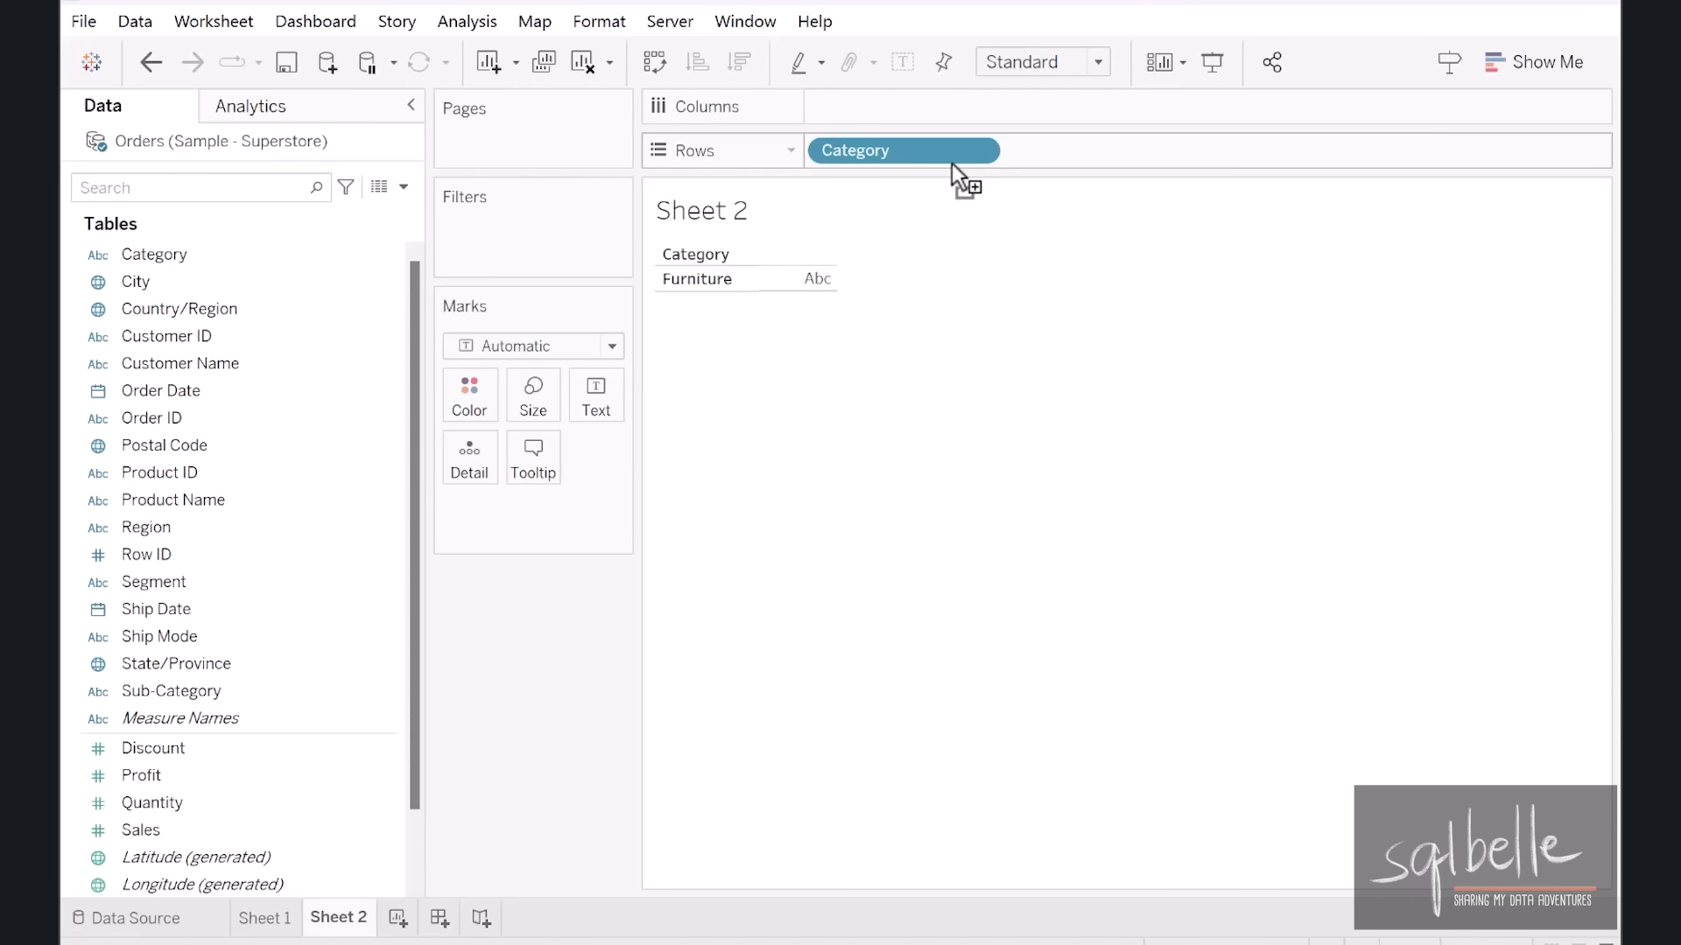
left_click_drag(952, 163, 952, 162)
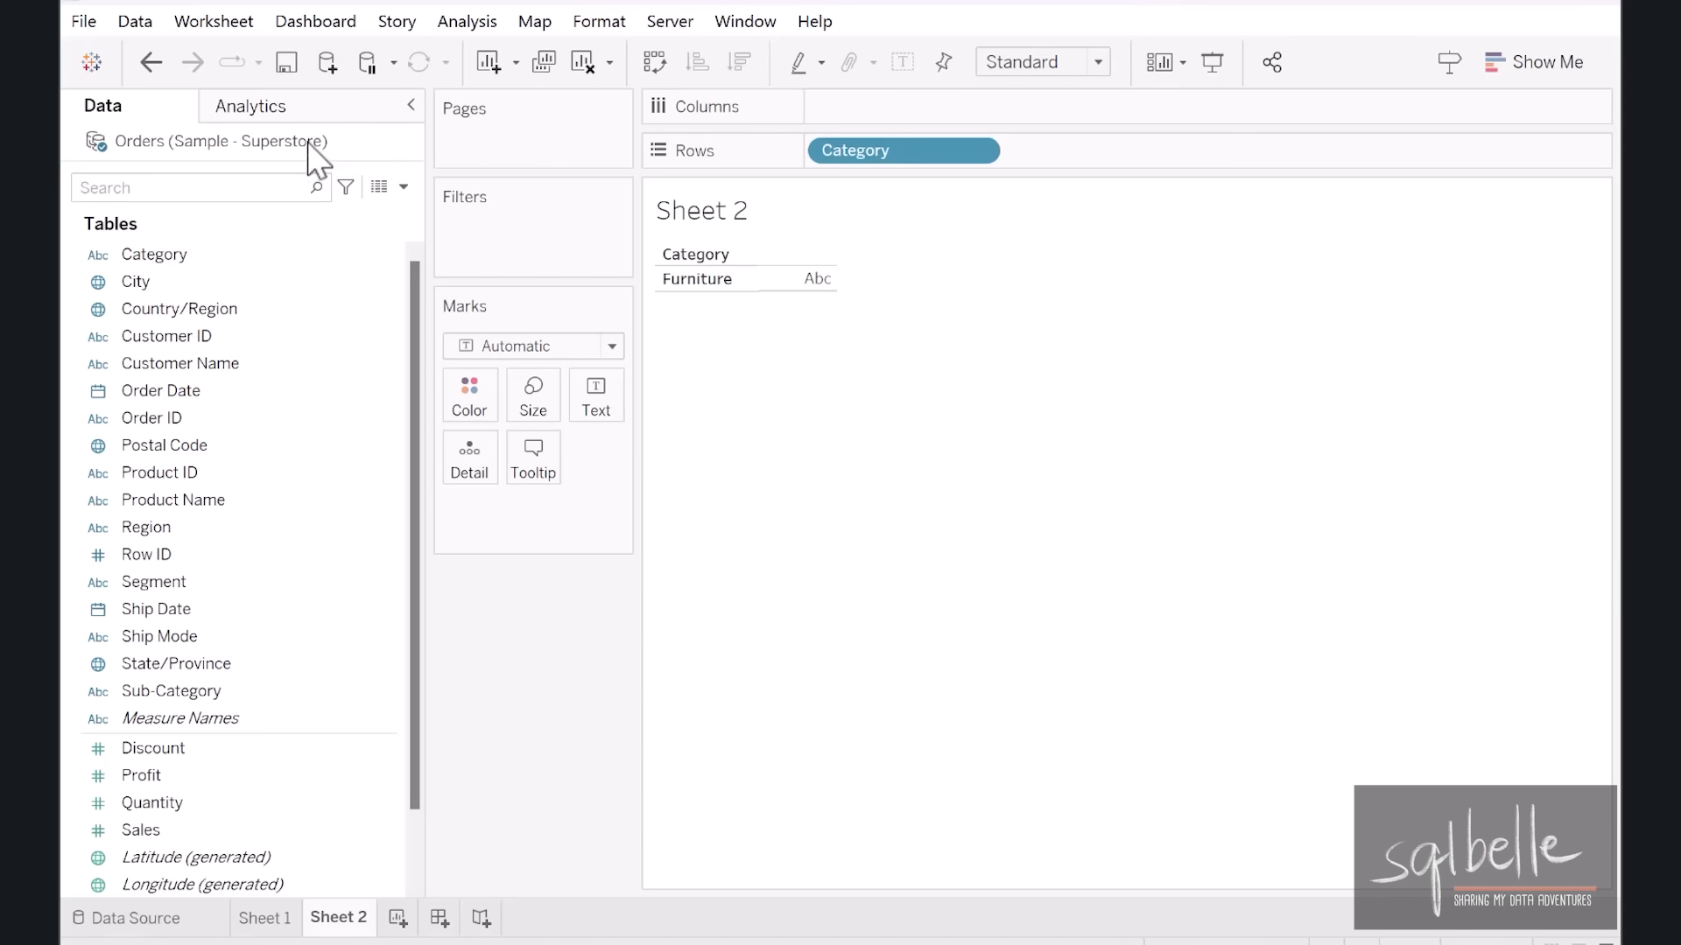
- Open the extract settings of the Orders (Sample - Superstore) data source
right_click(308, 143)
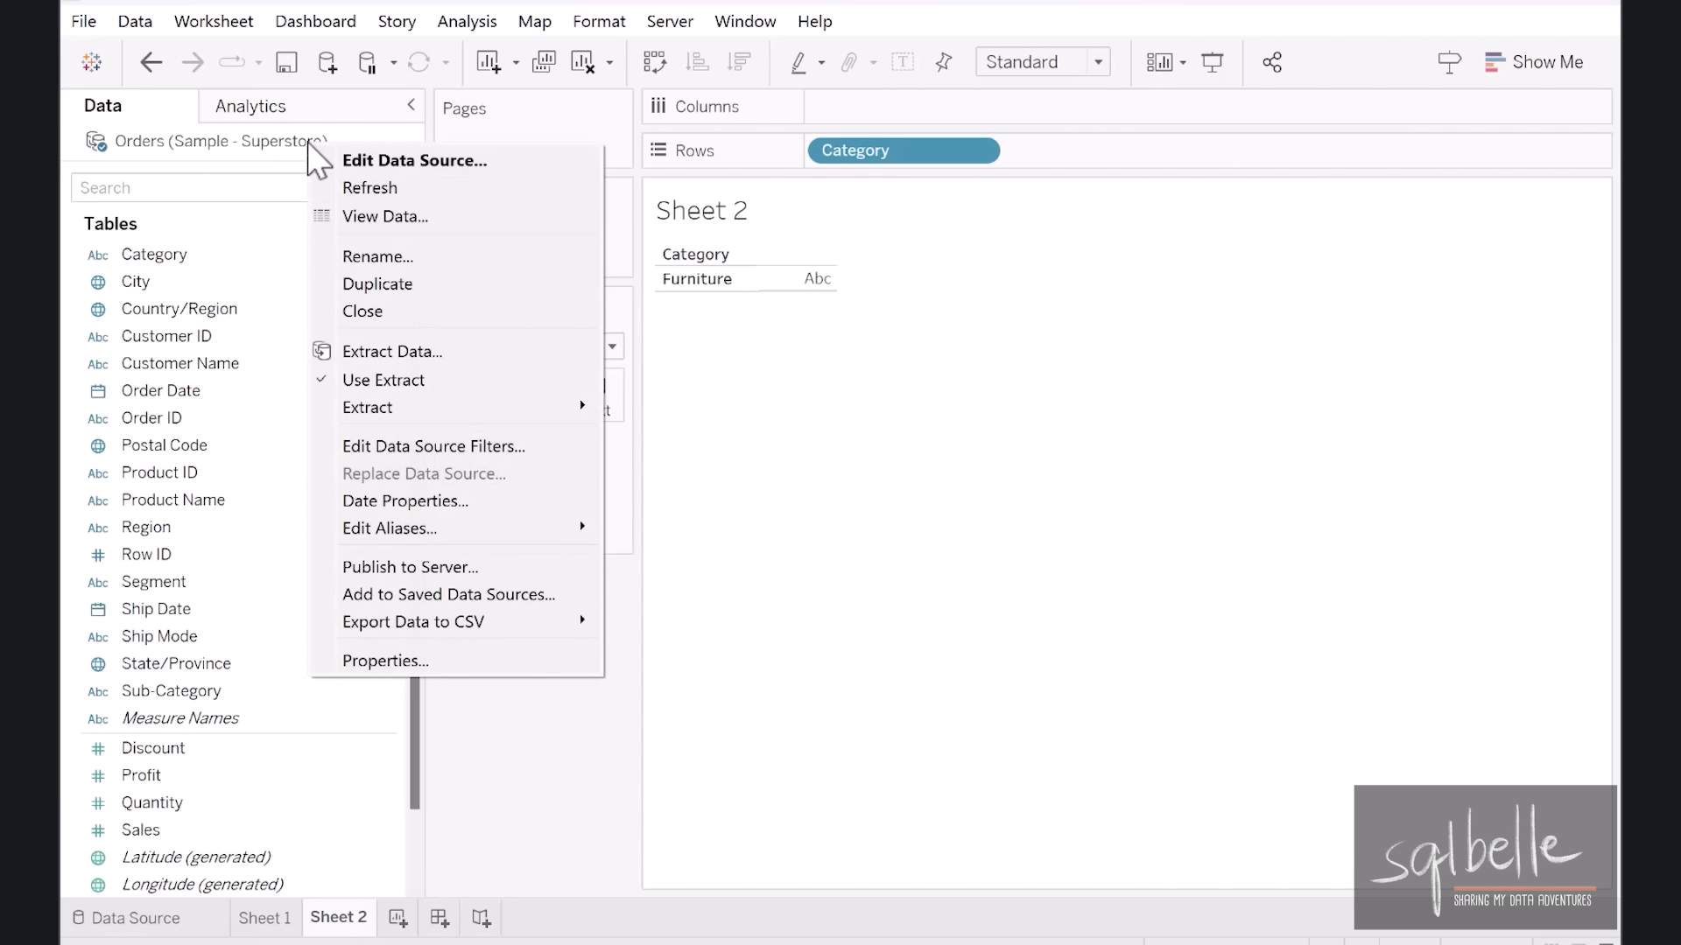
left_click(390, 351)
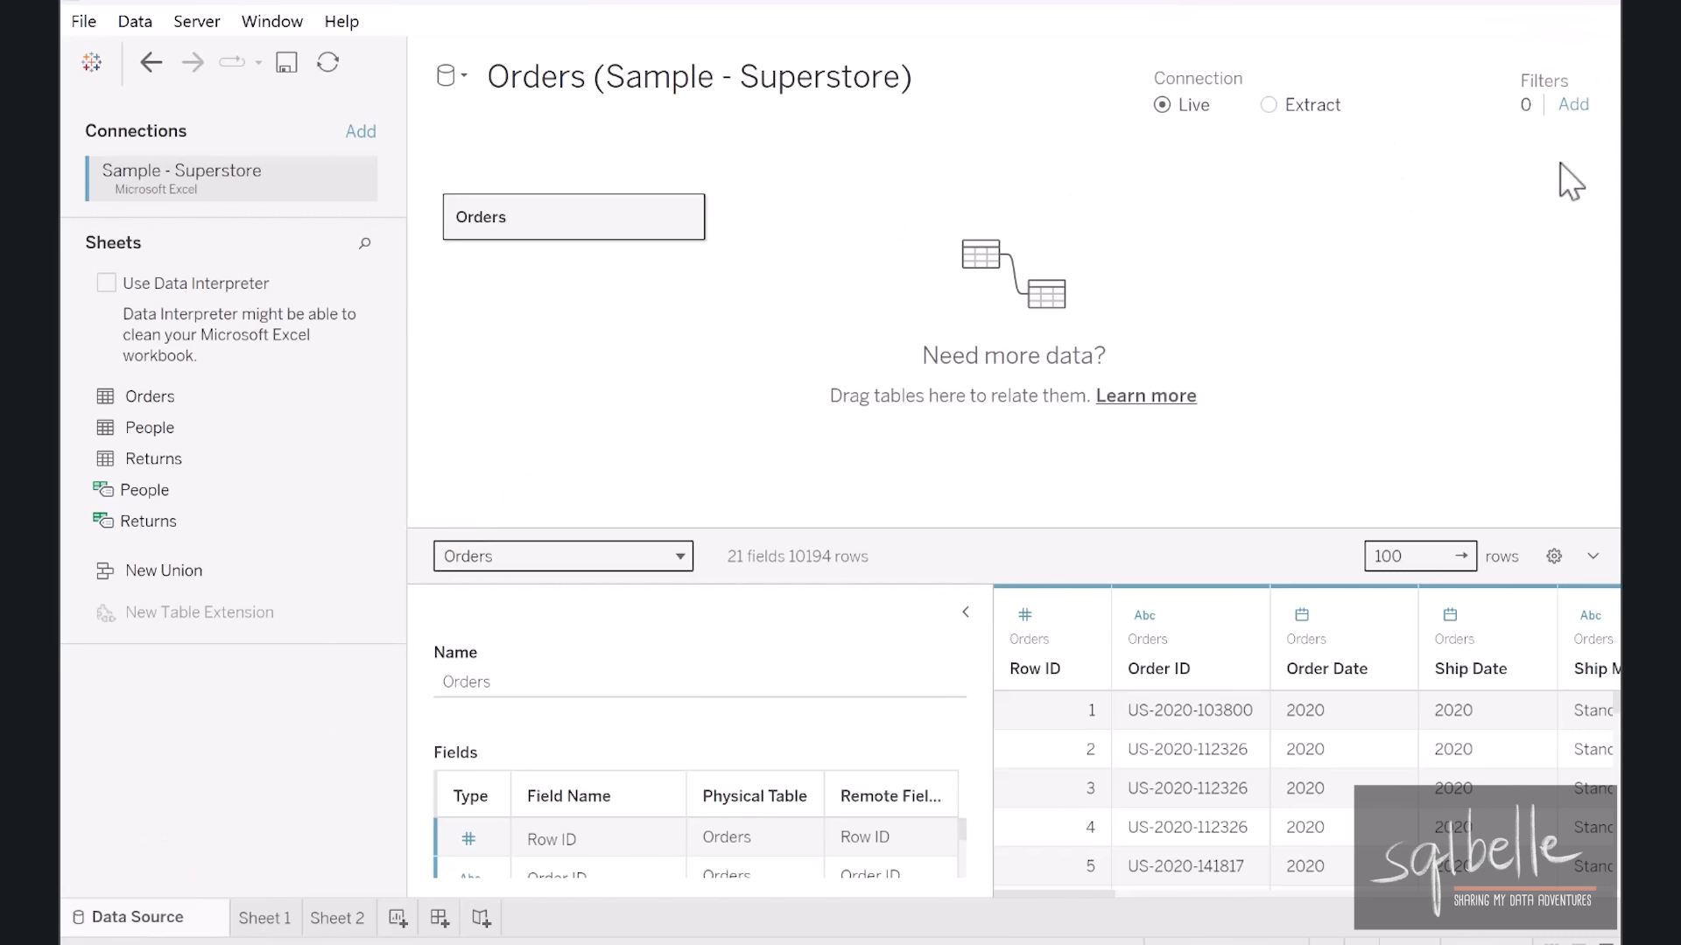
- Add a data source filter on Category that keeps only Furniture
left_click(1573, 105)
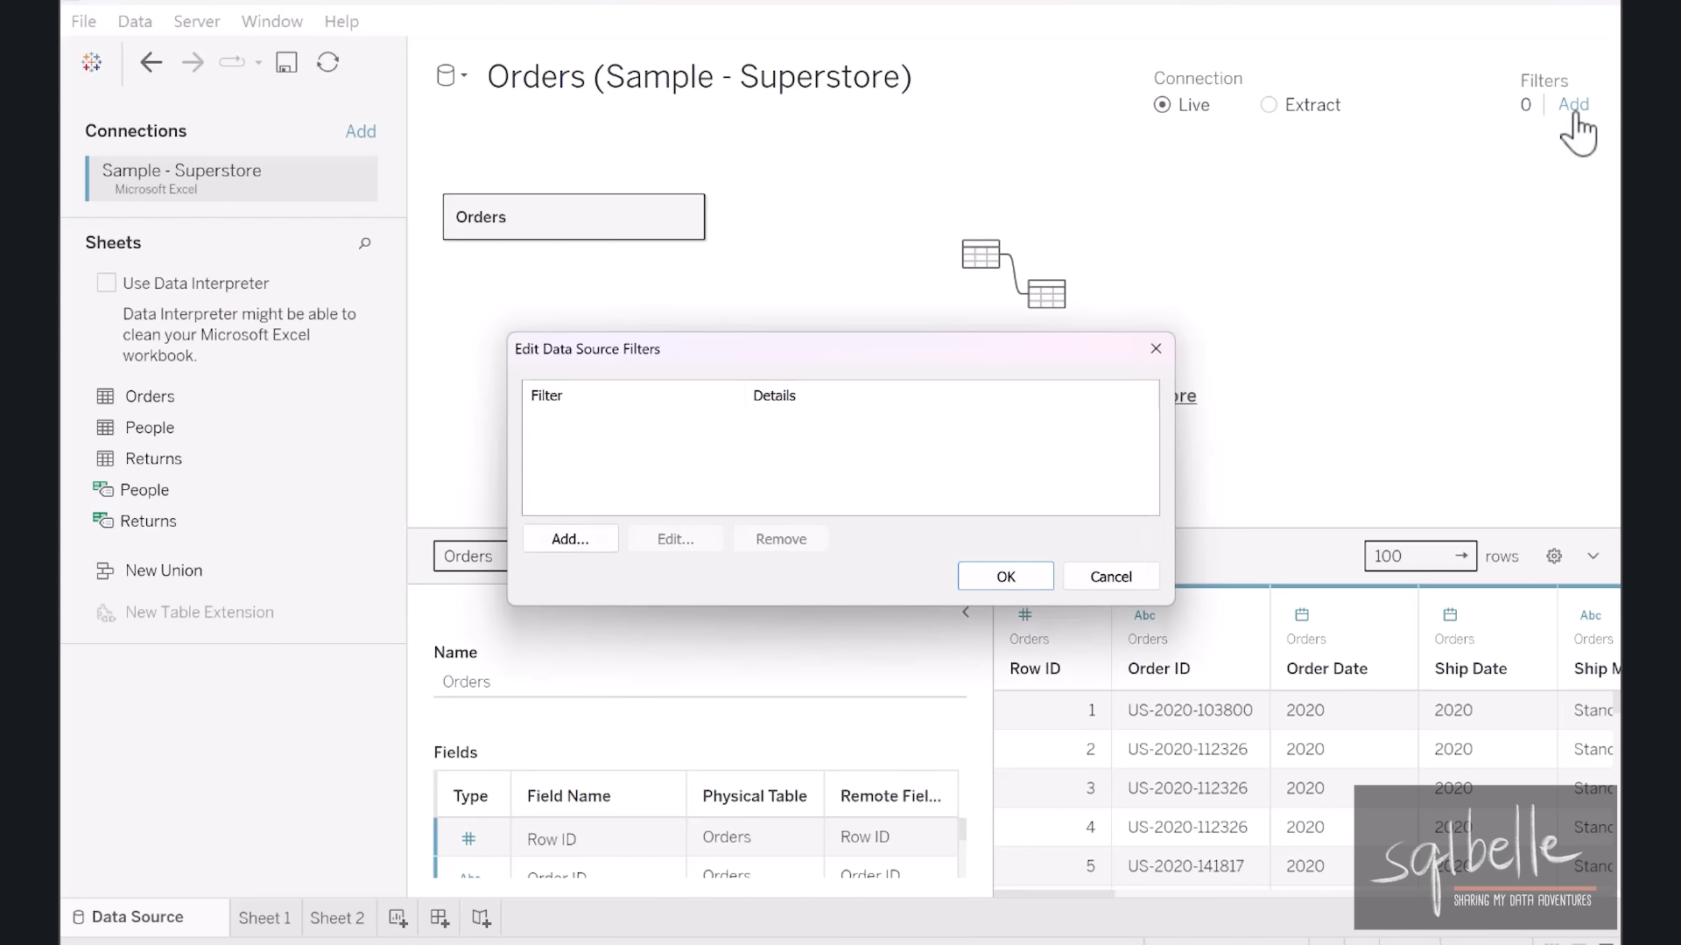
left_click(601, 543)
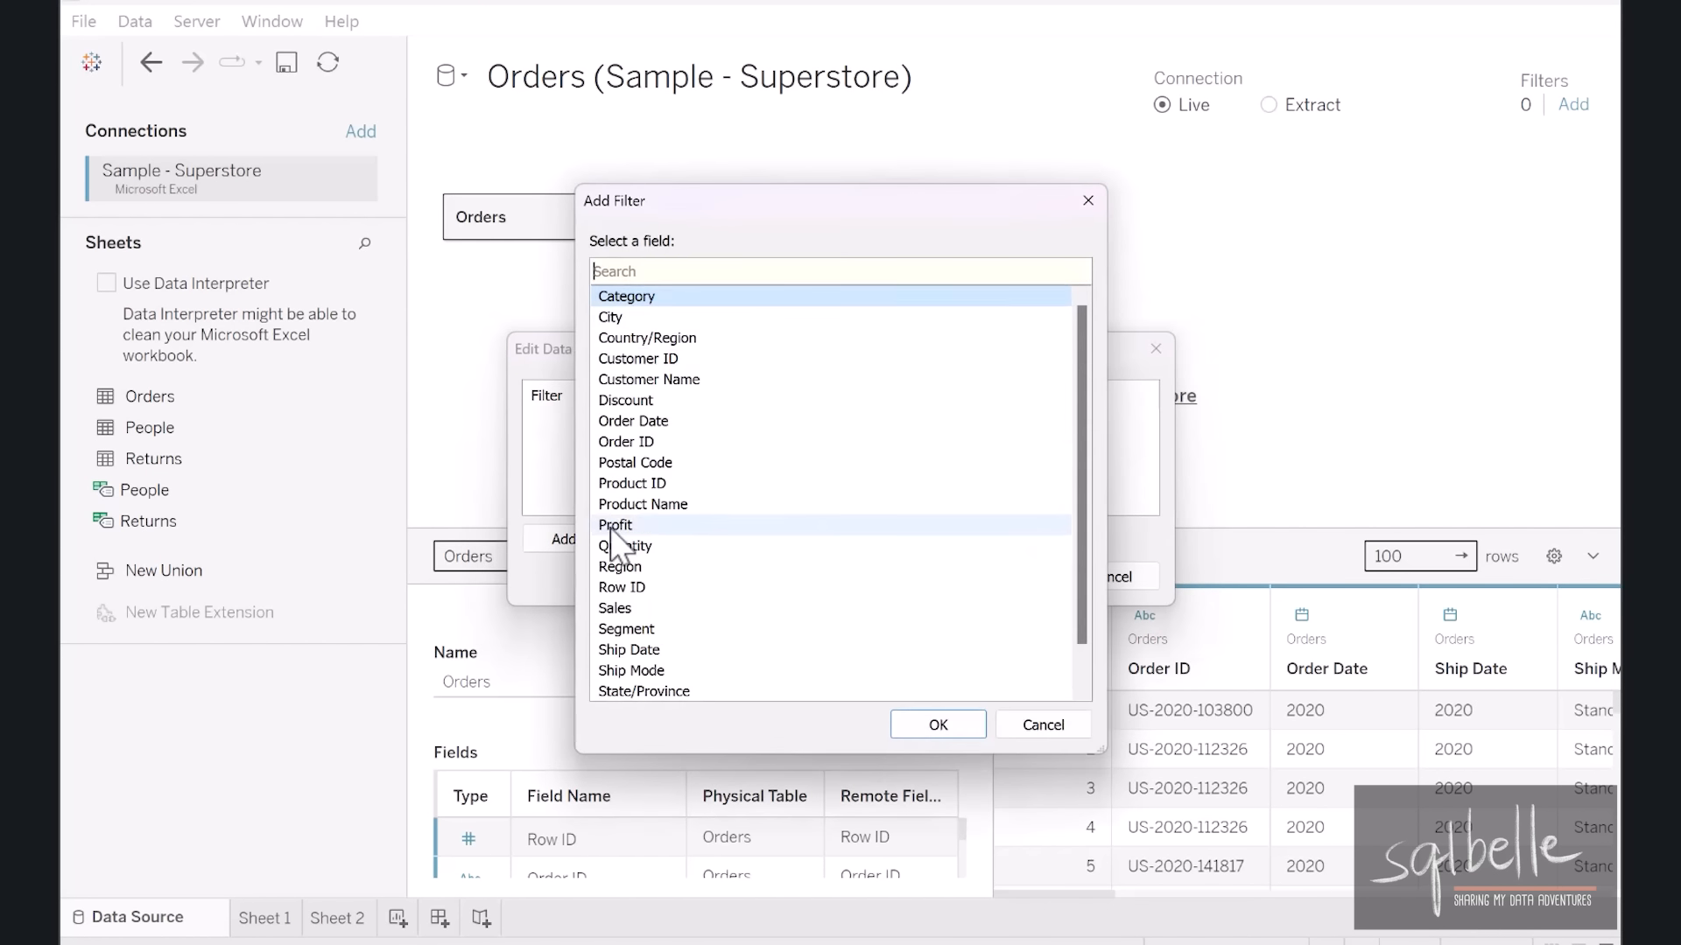
left_click(954, 724)
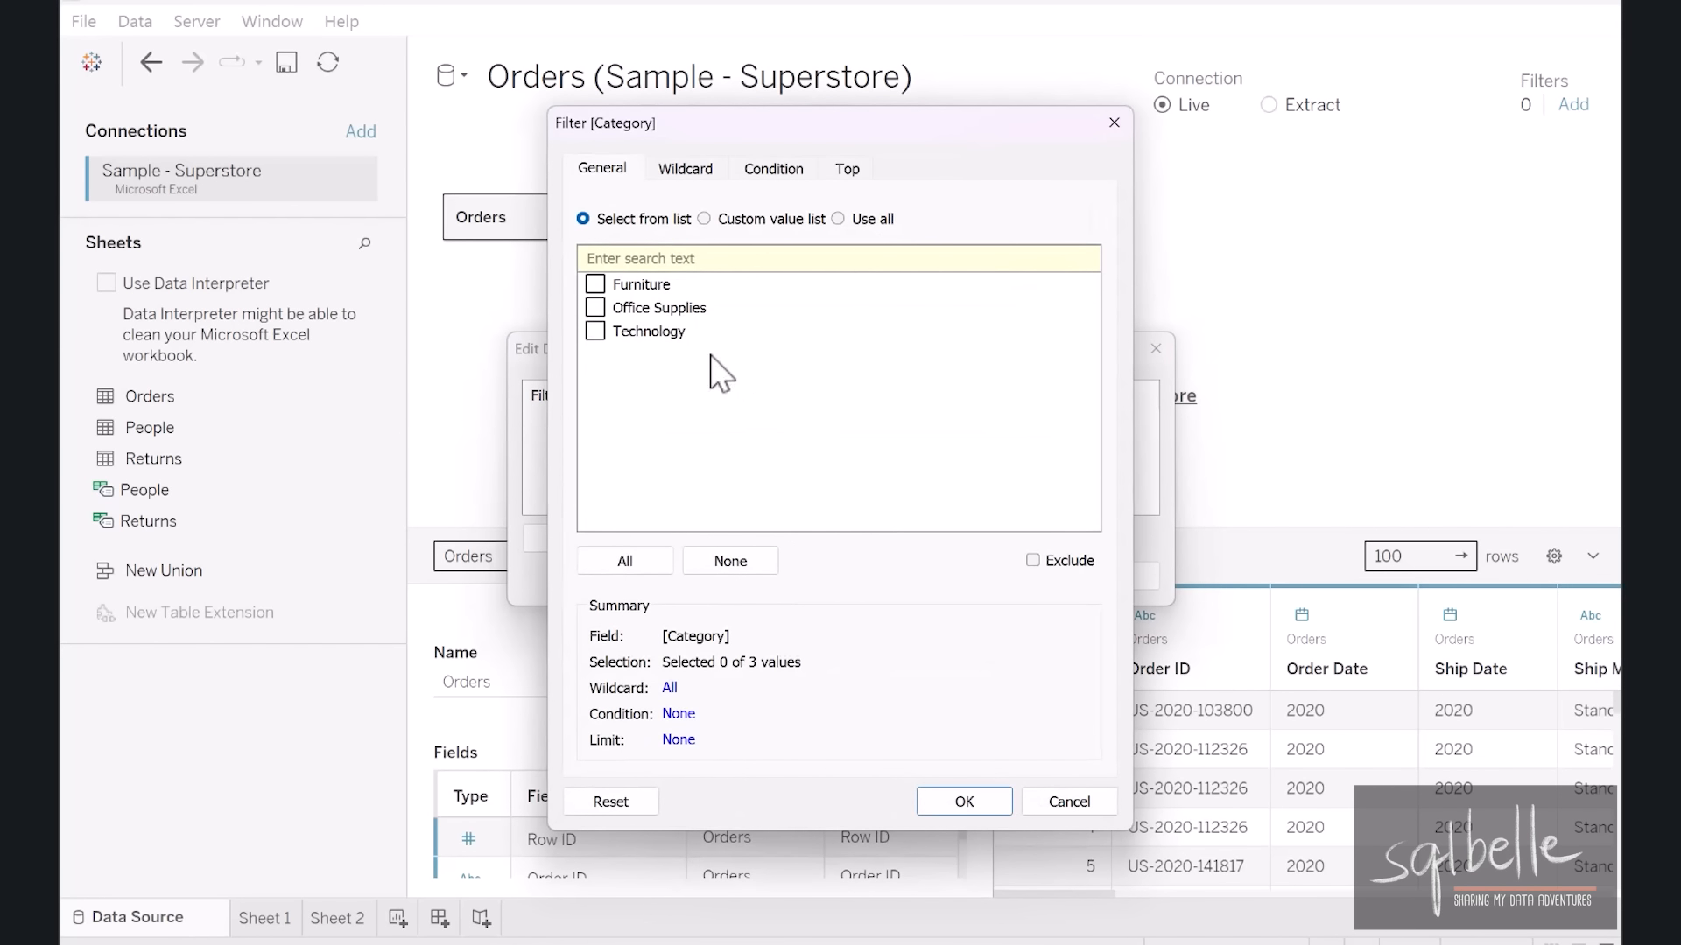
left_click(596, 285)
left_click(965, 801)
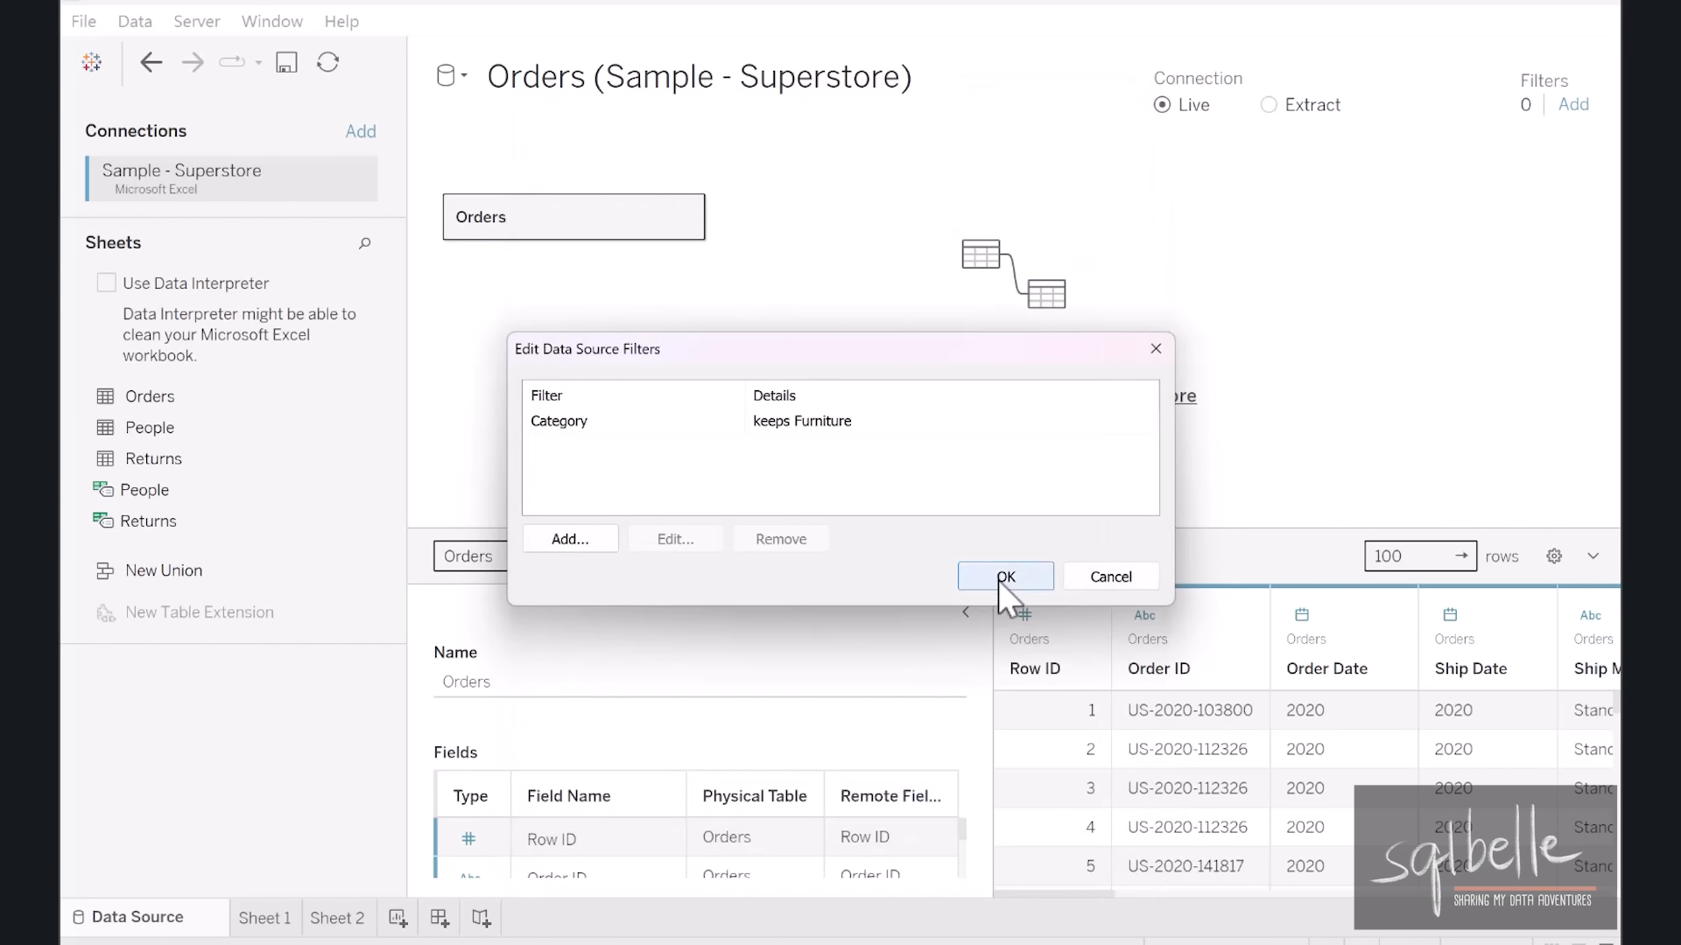
left_click(1004, 577)
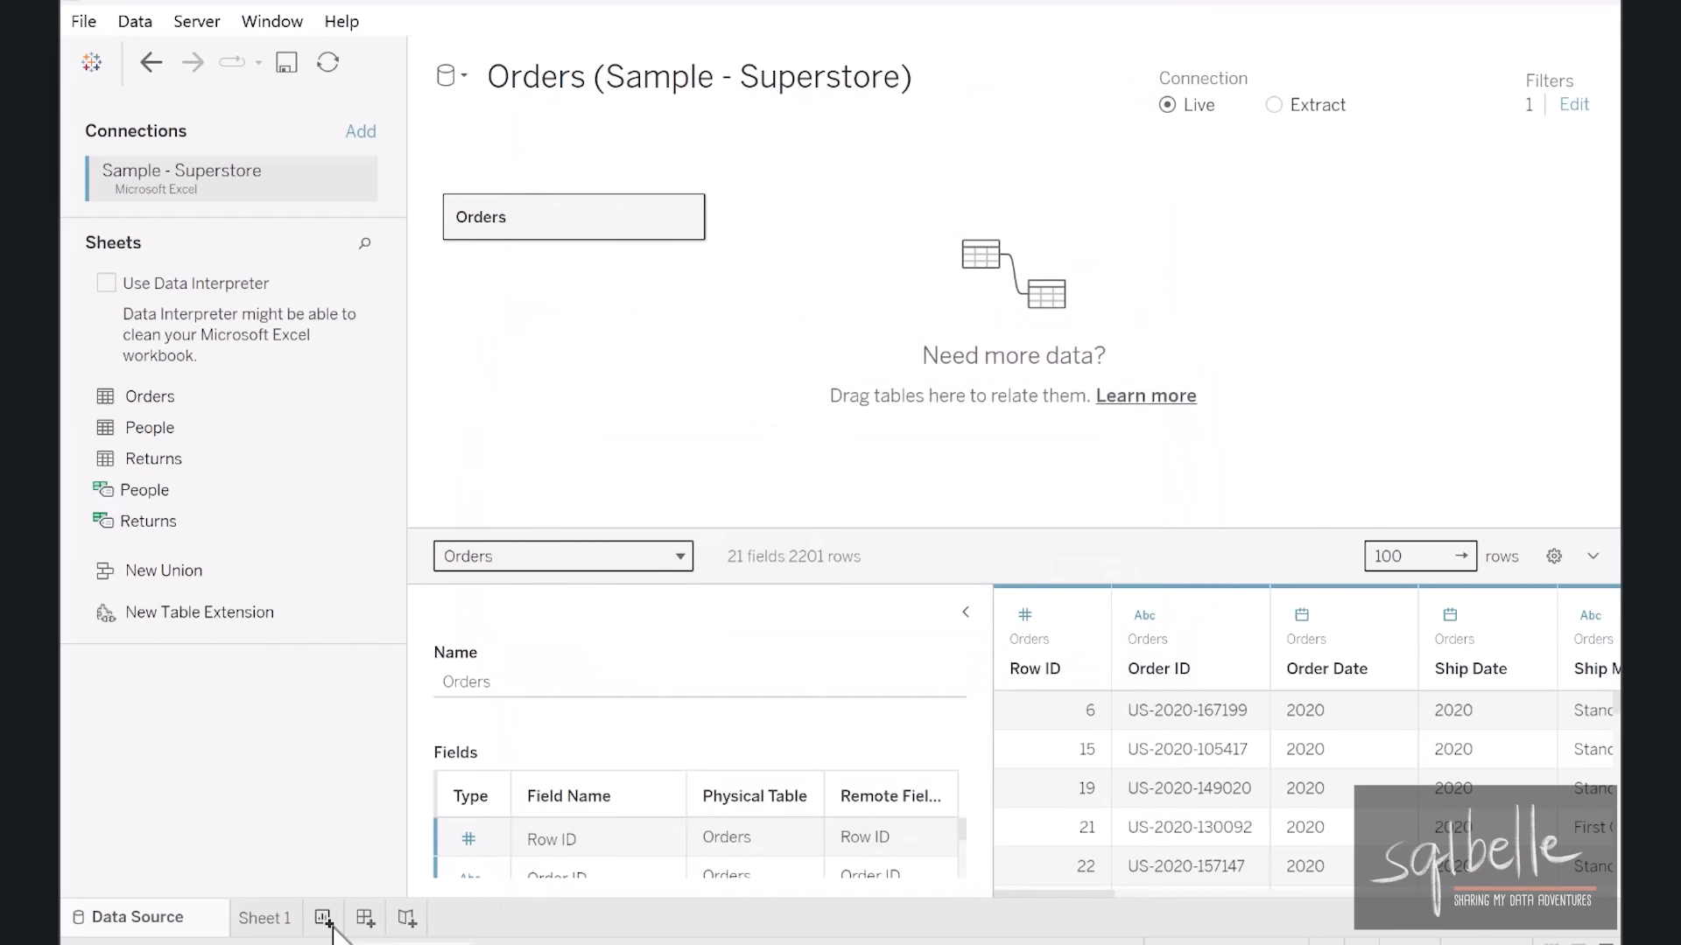
- Add another worksheet and list the Category values on Rows to check the data source filter
left_click(324, 919)
left_click_drag(185, 256, 921, 163)
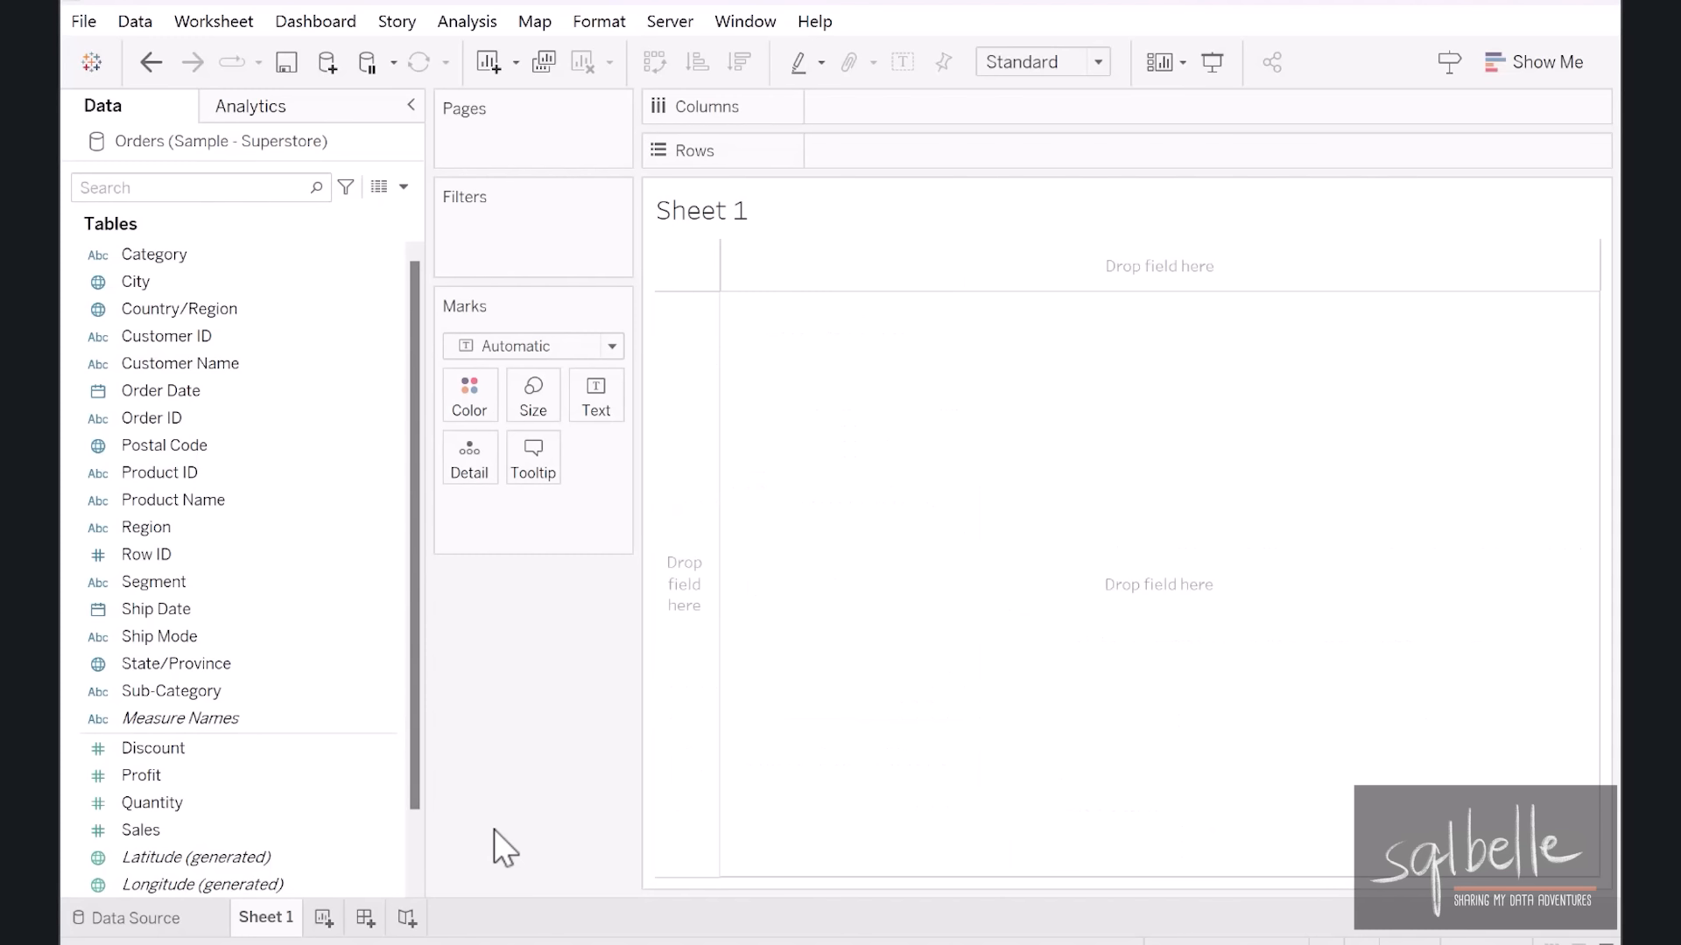
- Build a bar chart on Sheet 1 with Sub-Category on Rows and the sum of Sales on Columns
left_click(201, 930)
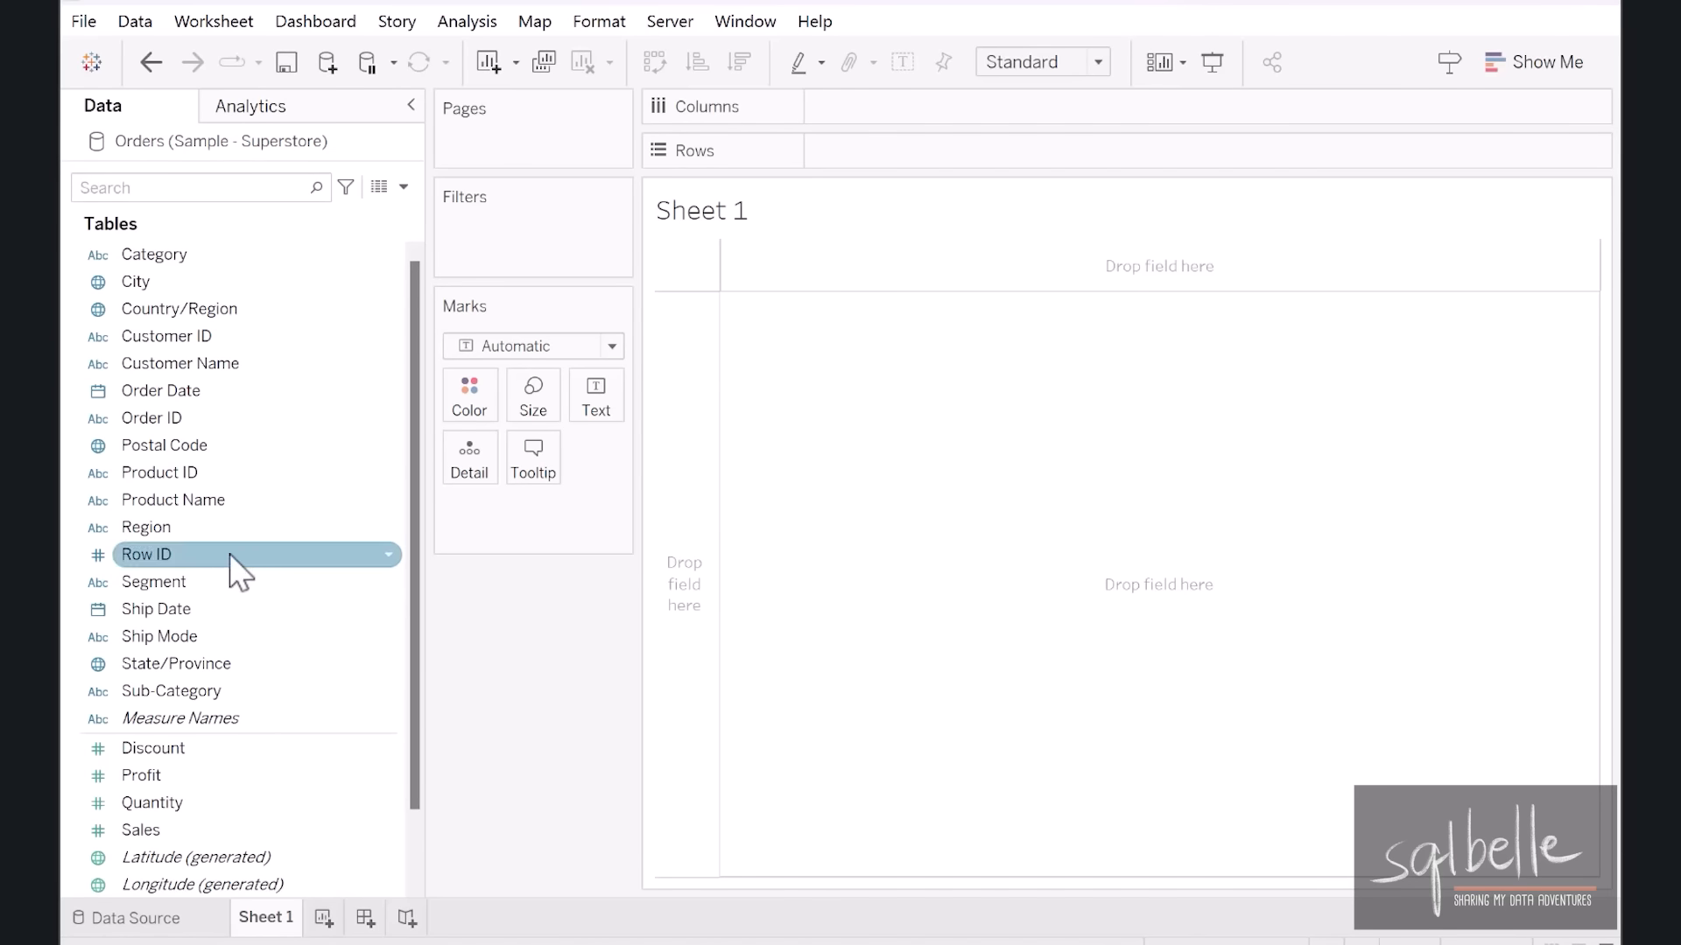
left_click_drag(210, 696, 912, 149)
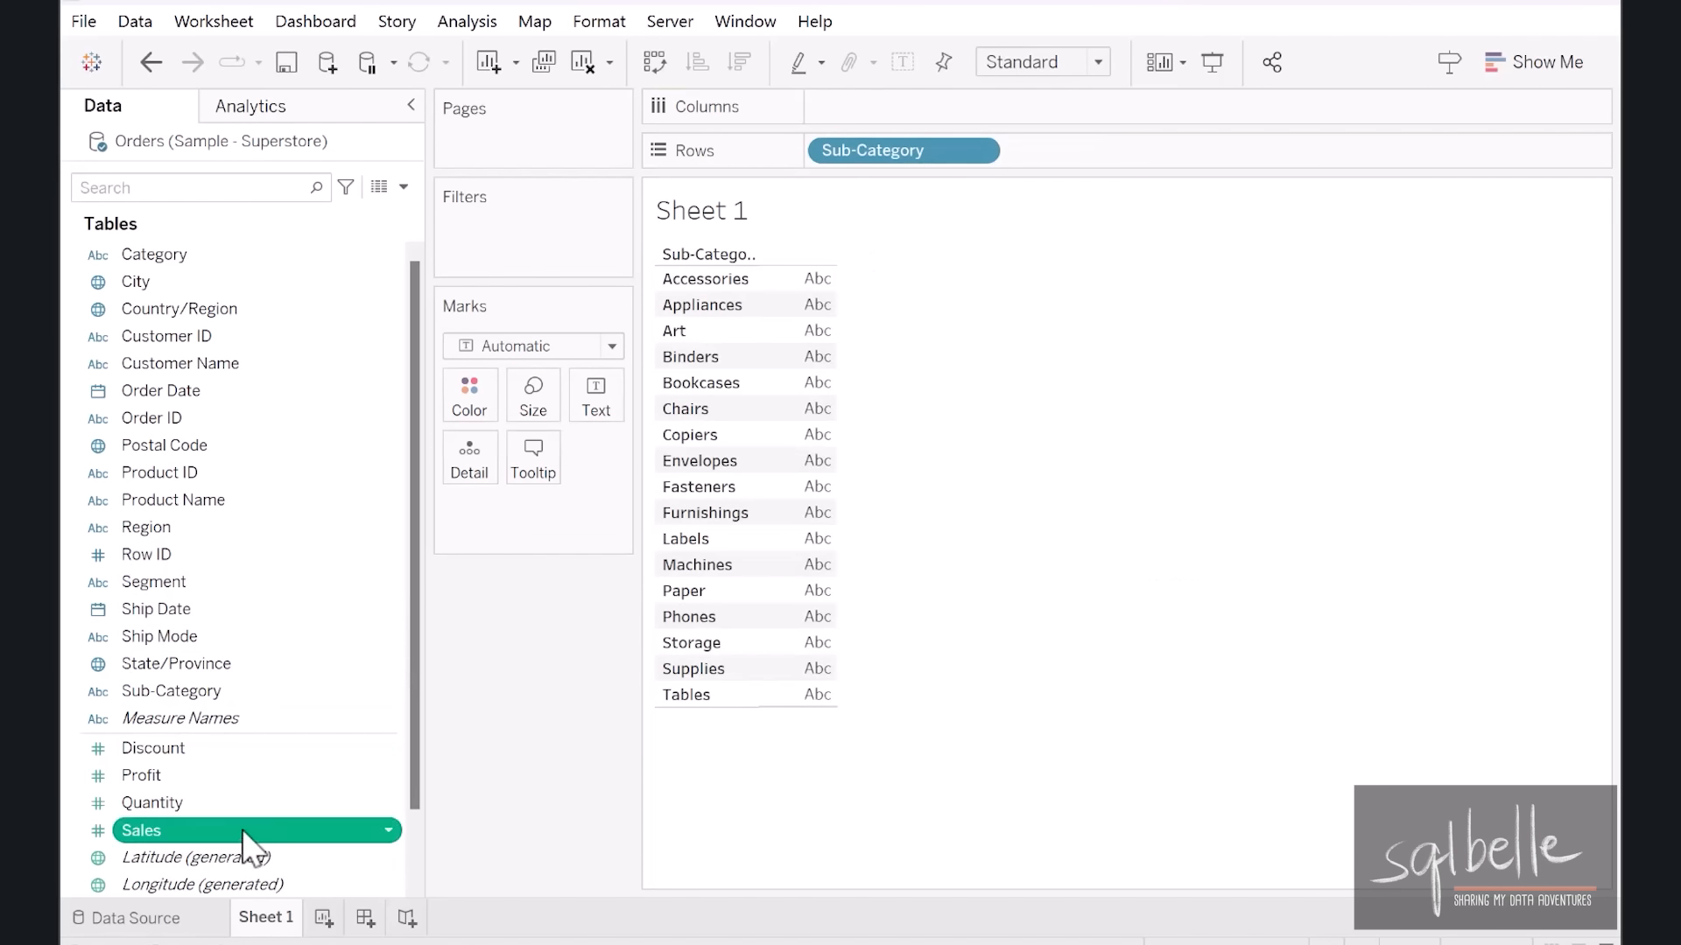
left_click_drag(243, 842, 927, 119)
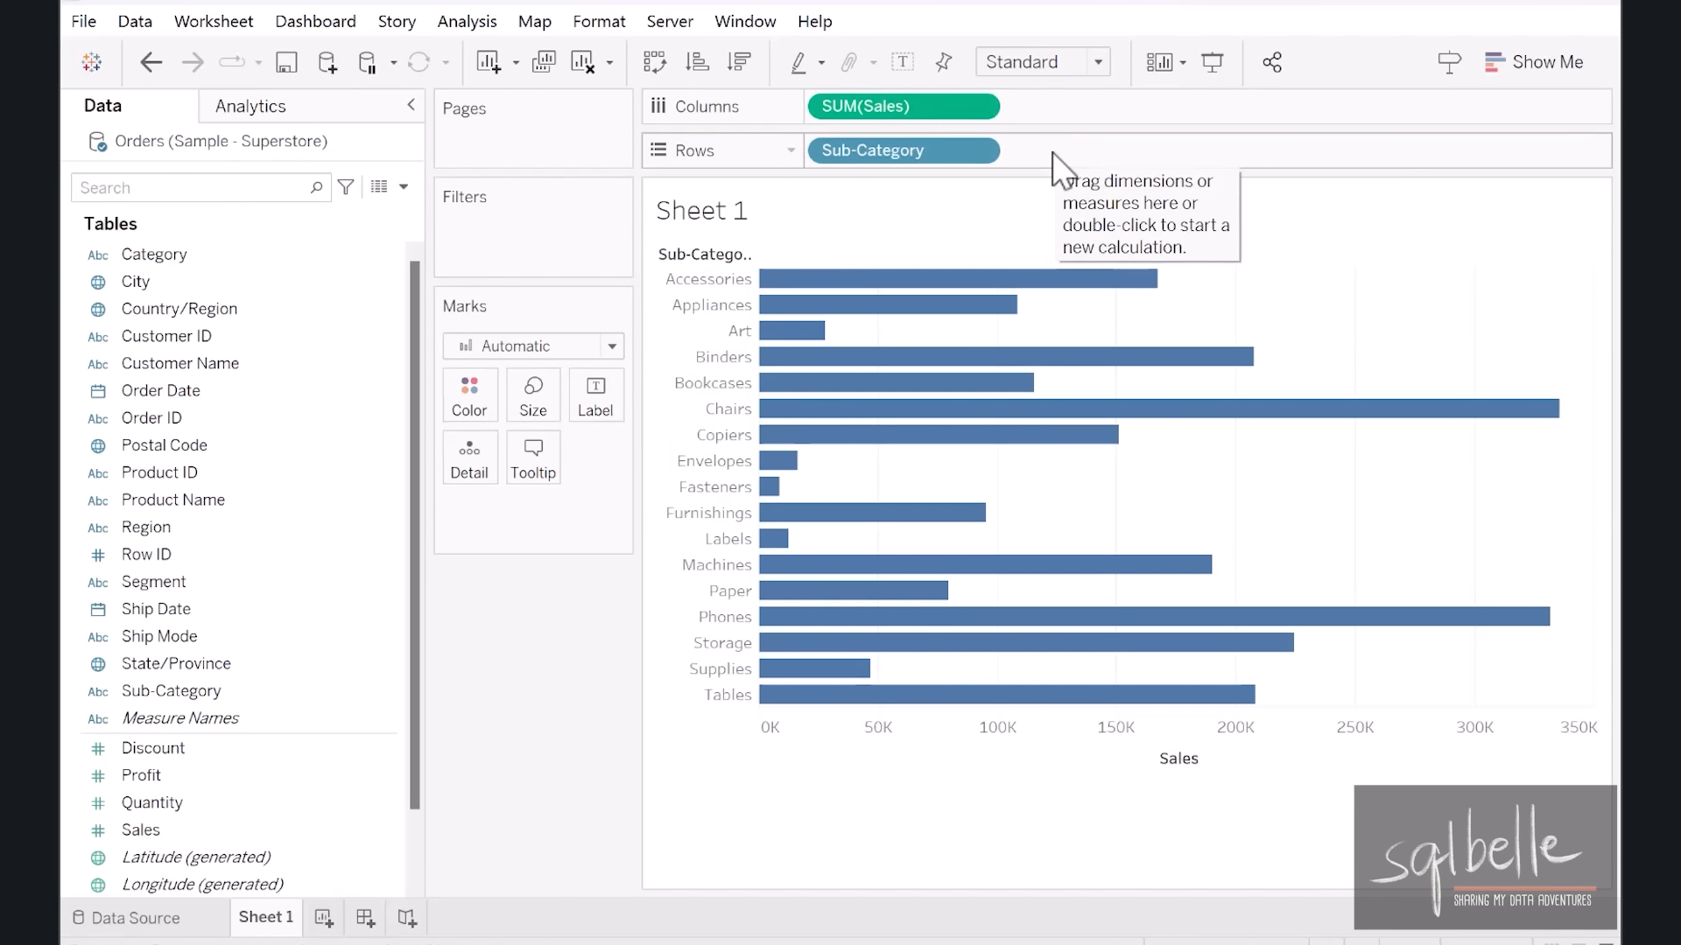
- Show the Sub-Category filter and add Category as a second dimension filter without selecting any values
left_click(976, 151)
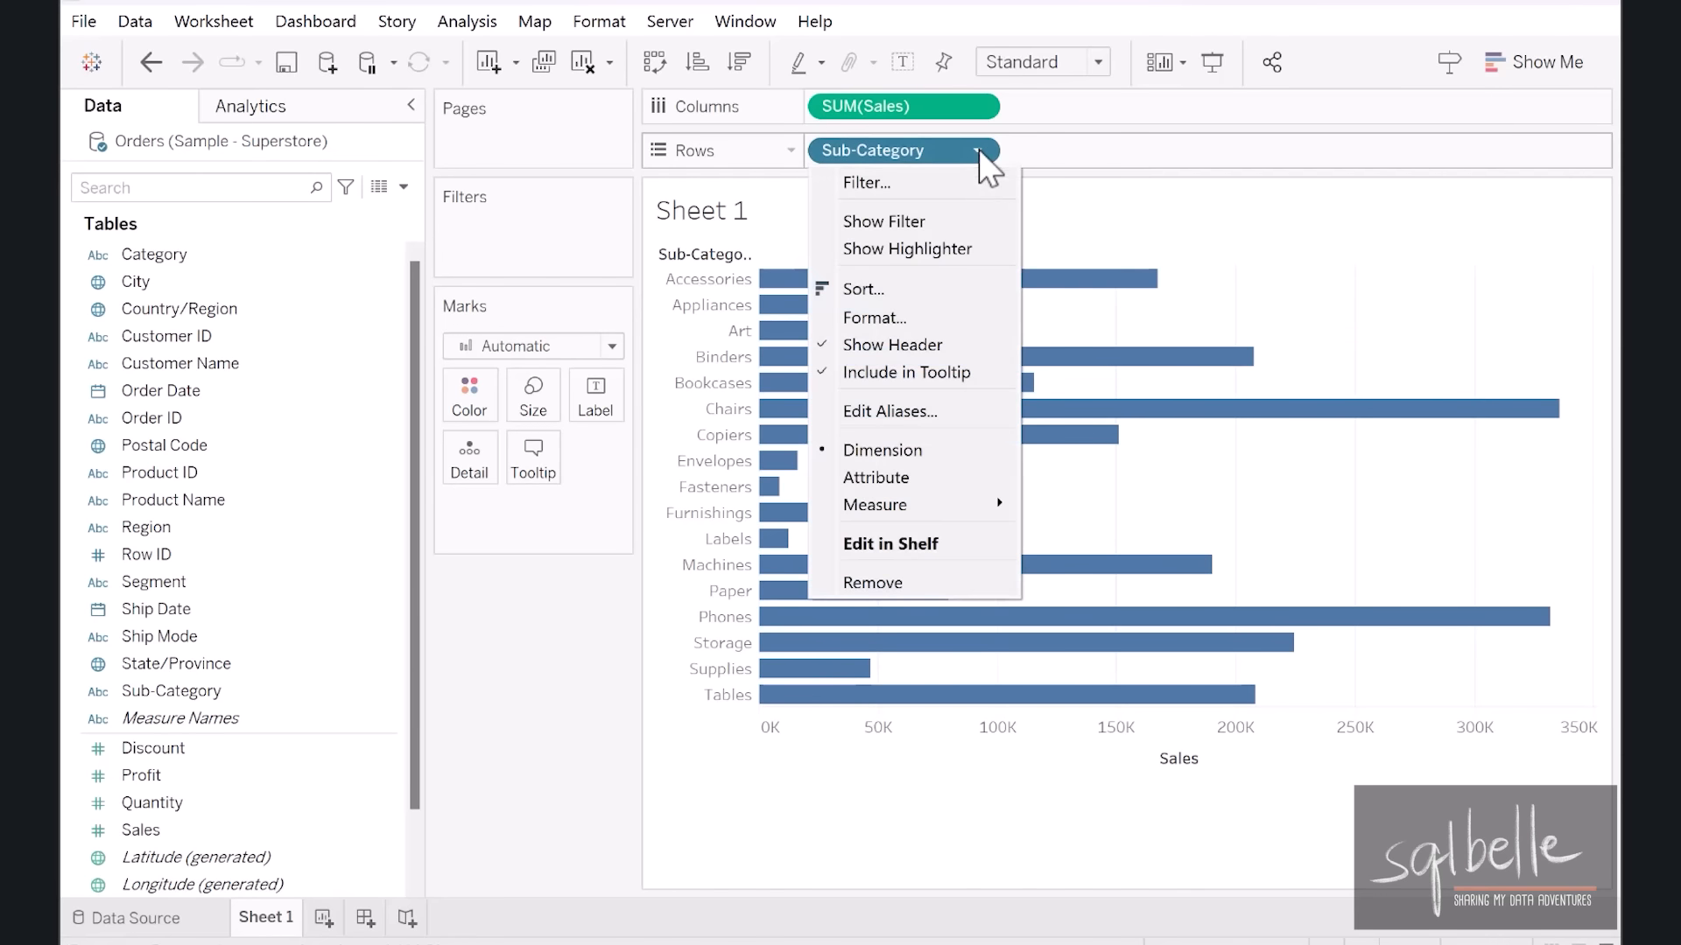
left_click(960, 218)
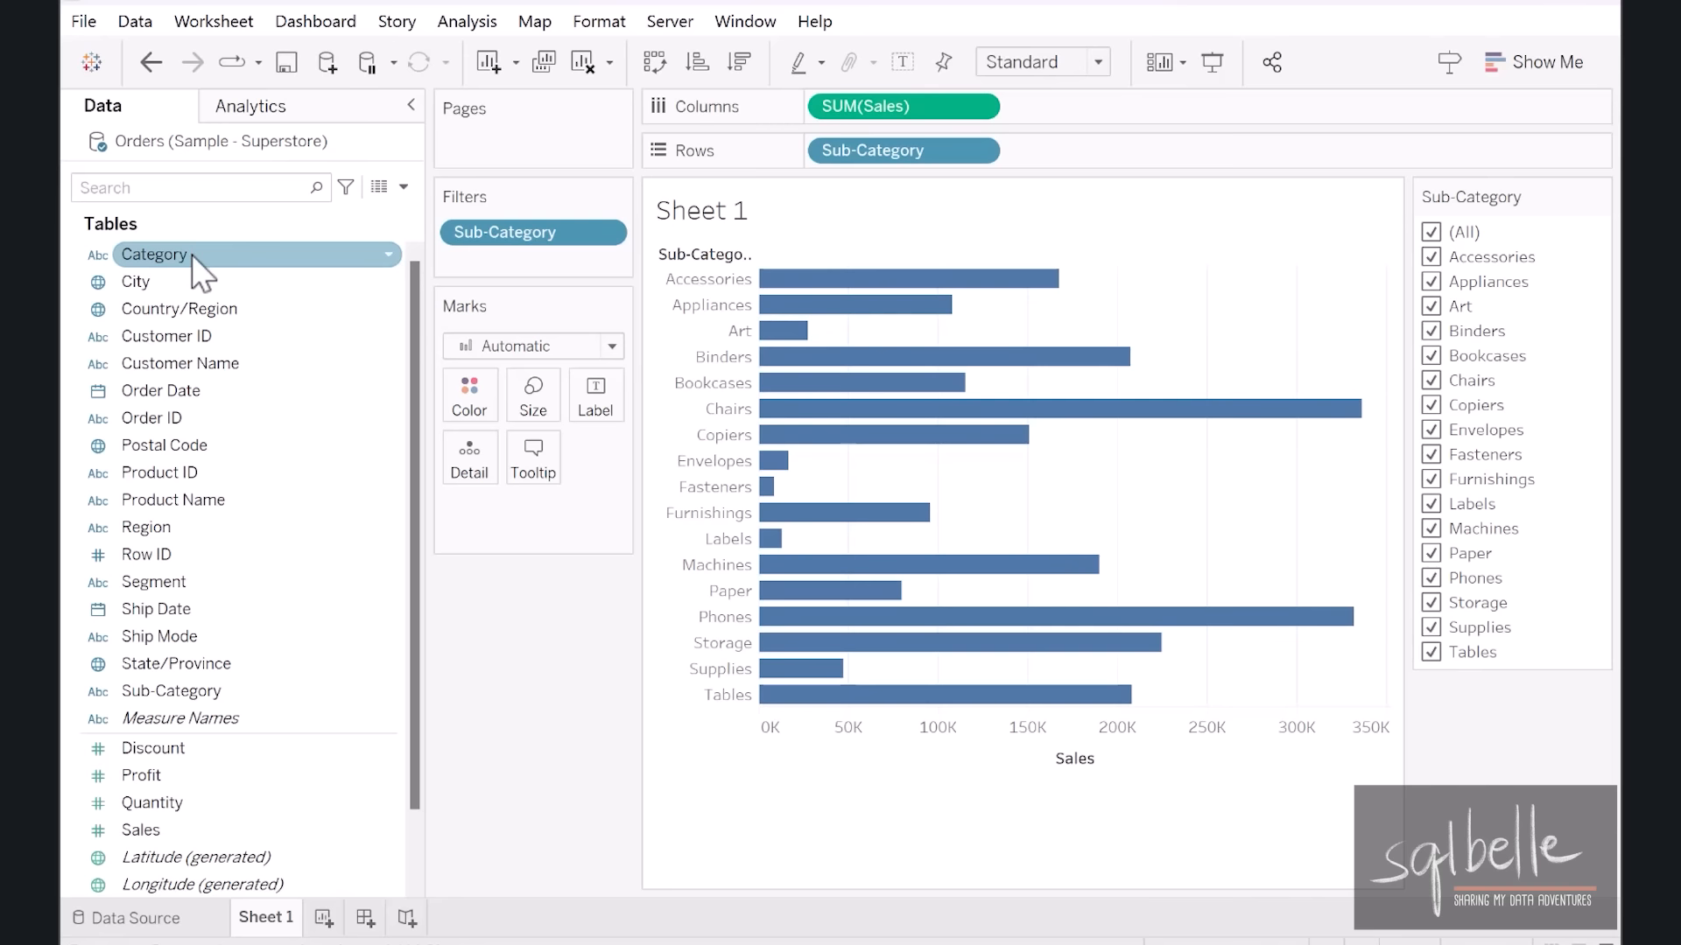
left_click_drag(191, 255, 480, 276)
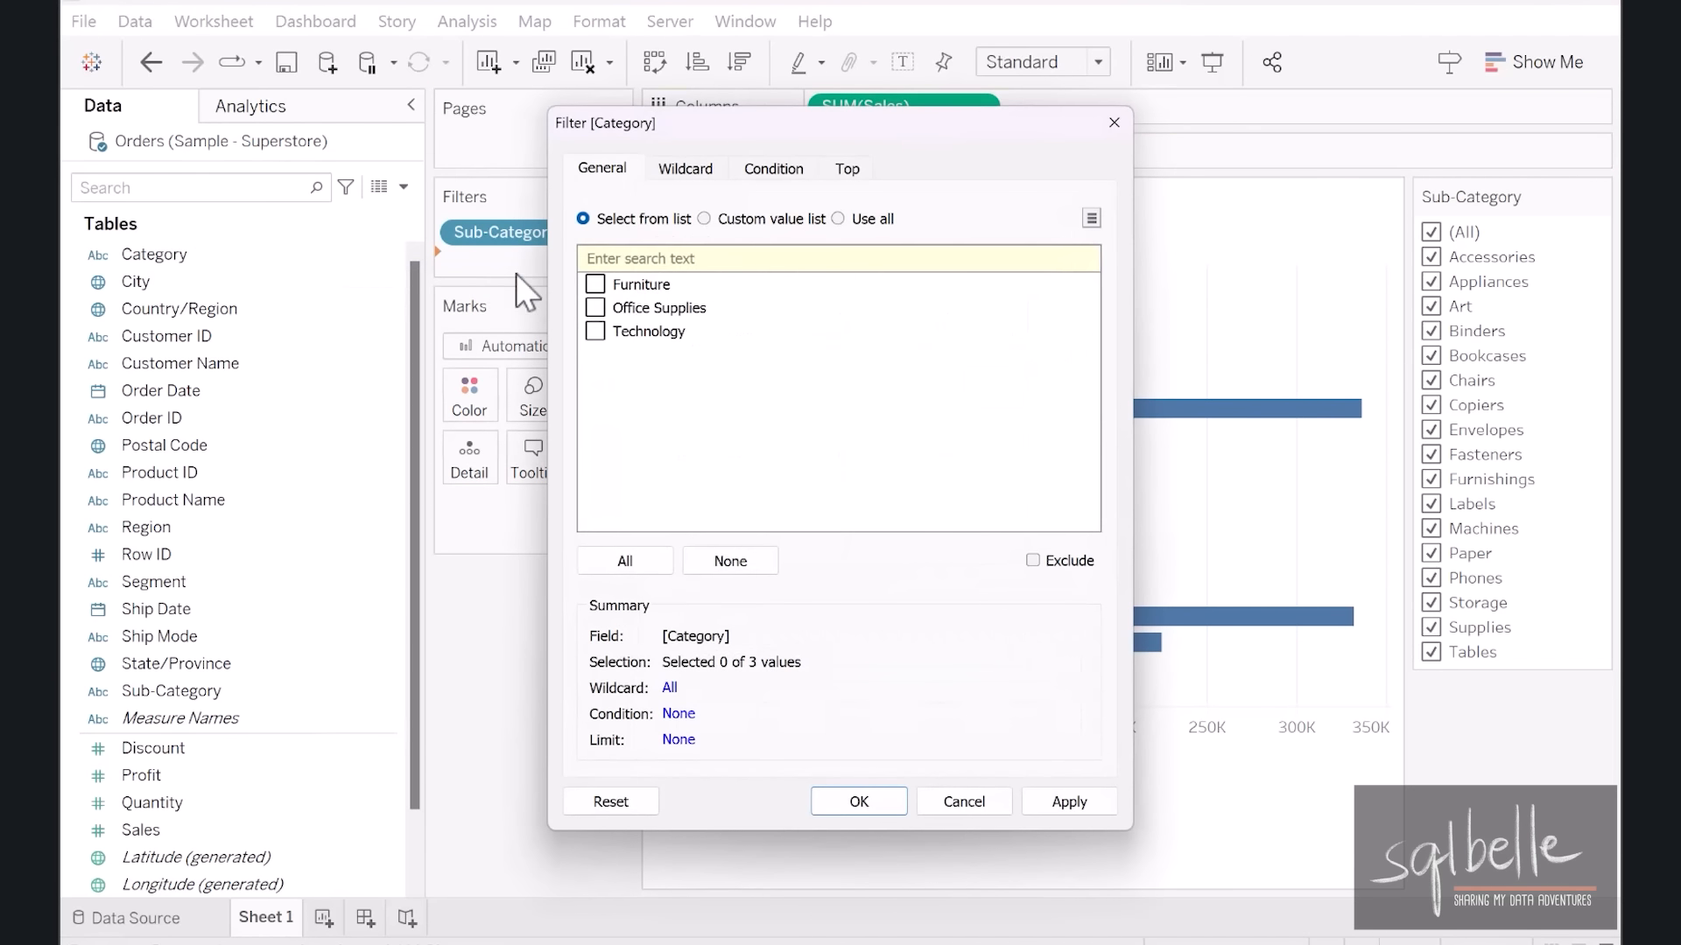
left_click(851, 806)
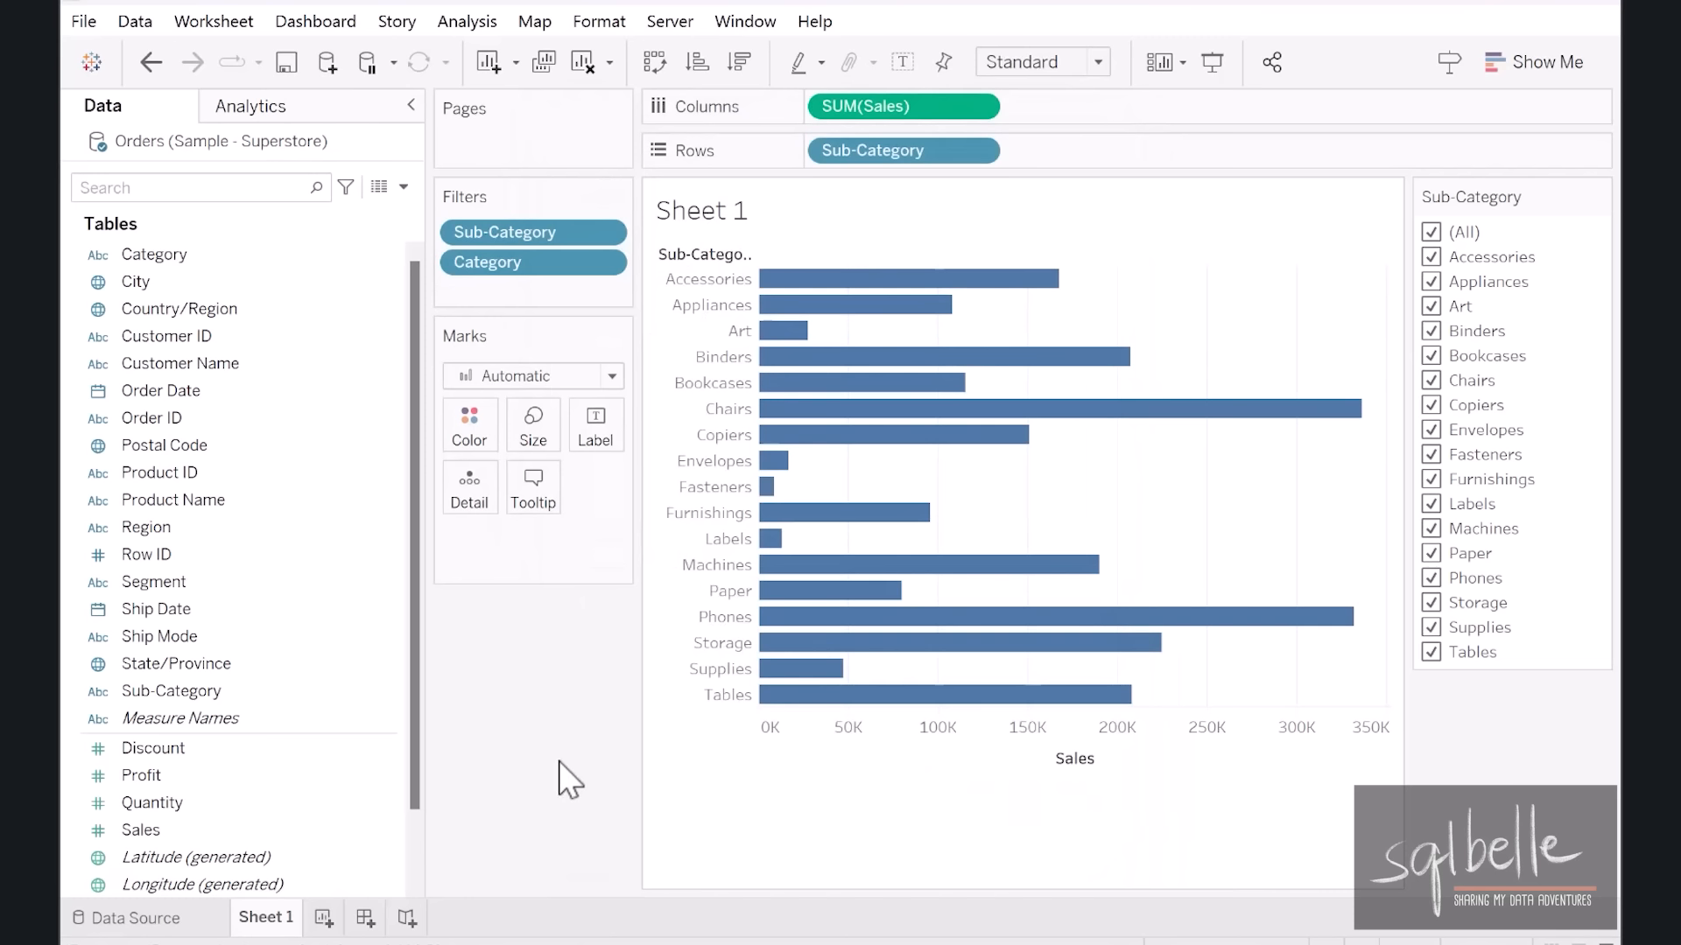
- Show a measure filter for SUM(Sales) on the bar chart
left_click(977, 106)
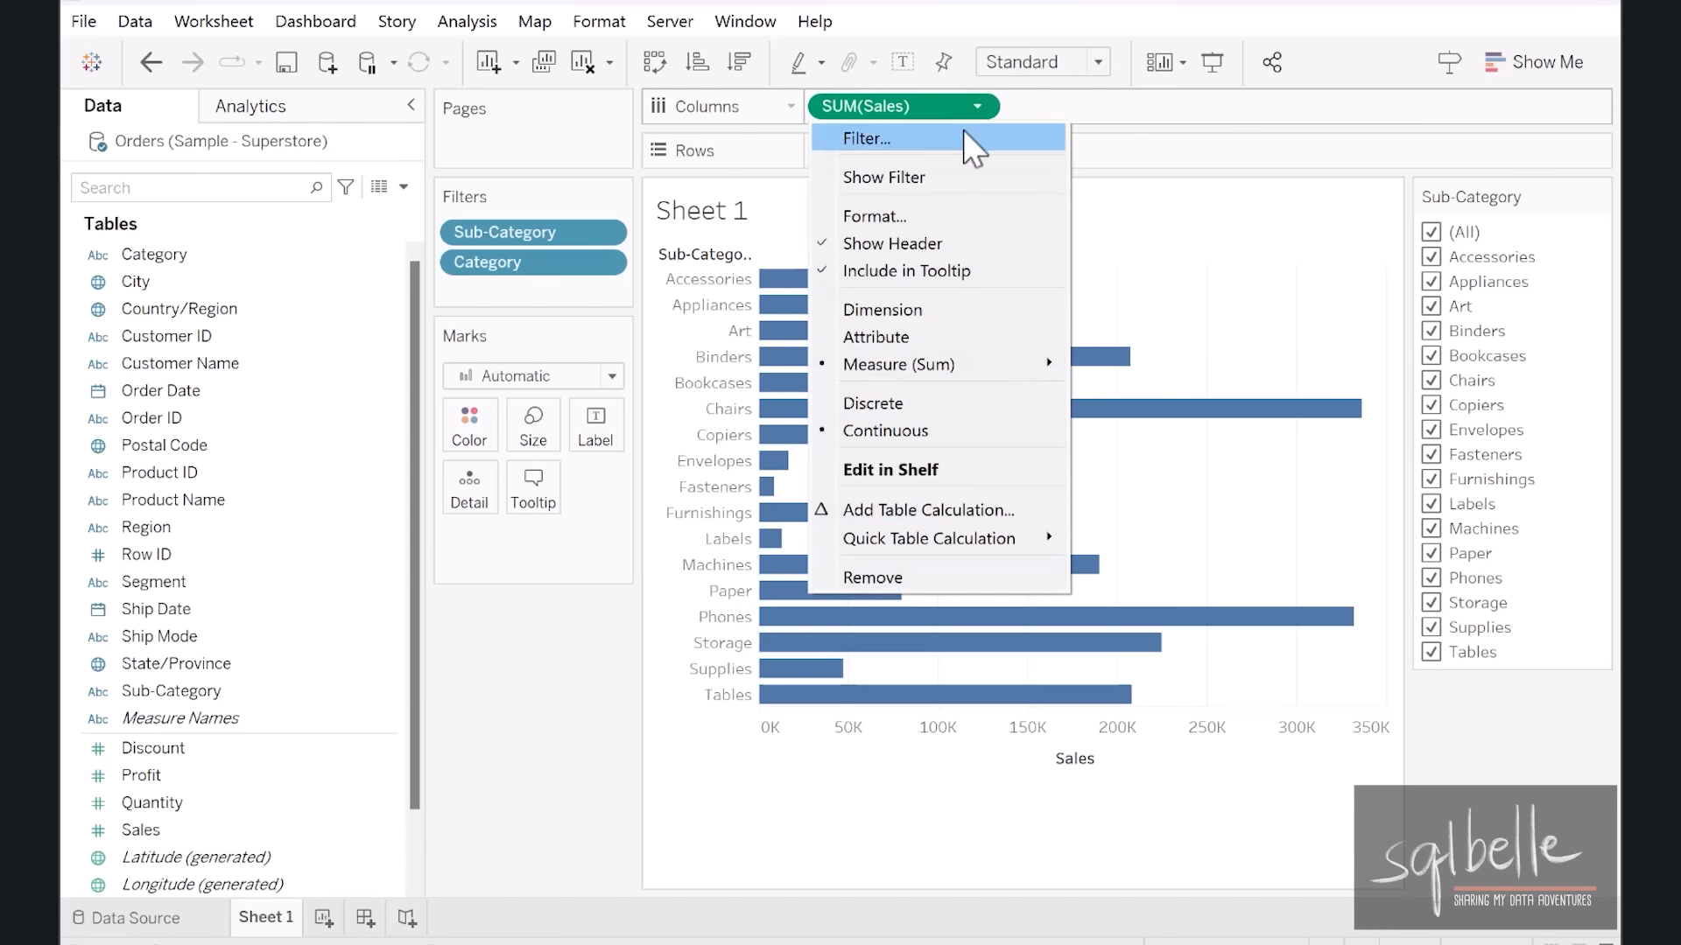
left_click(953, 177)
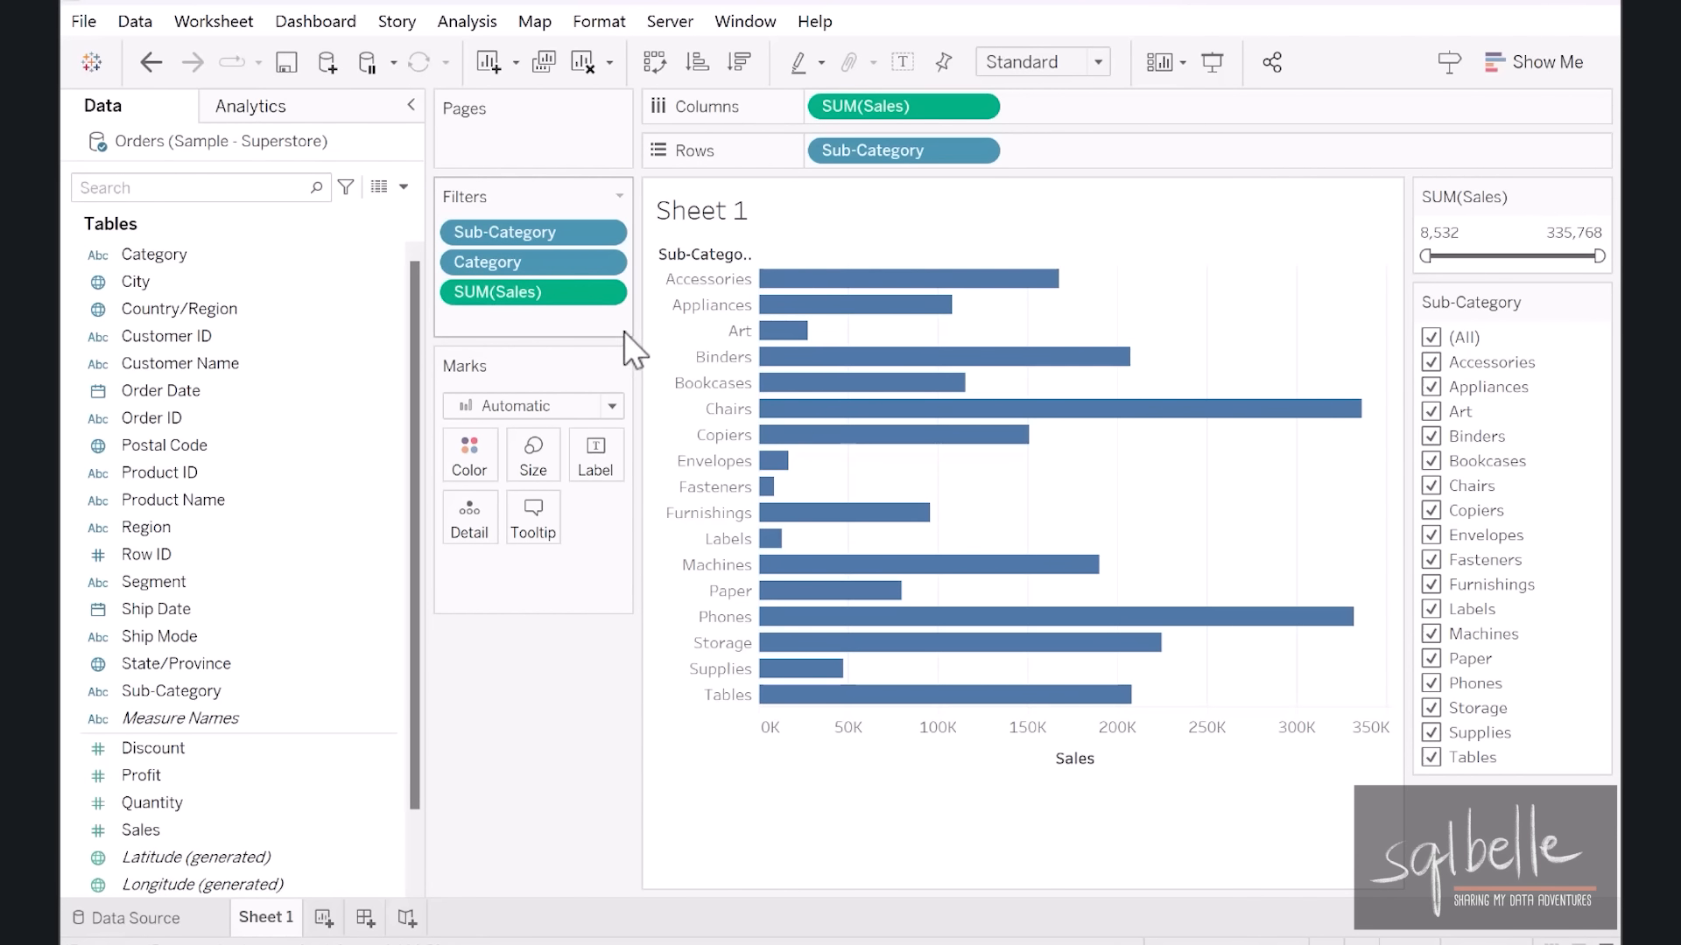
- Compare the options available for the Category dimension filter and the SUM(Sales) measure filter
left_click(605, 230)
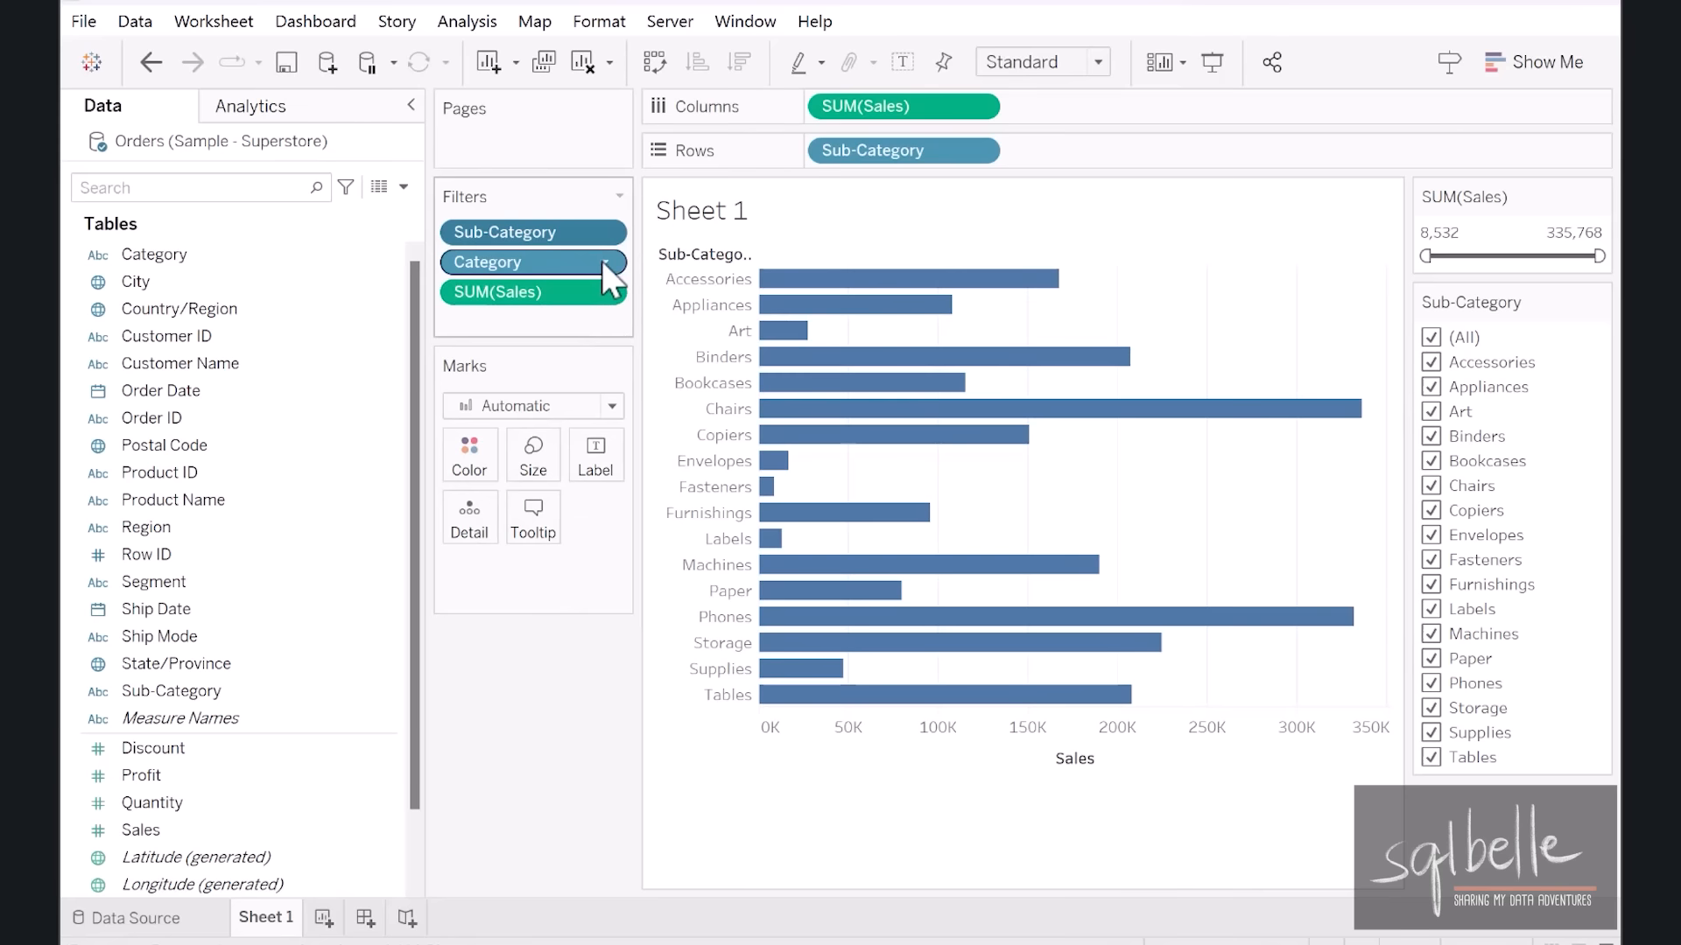
left_click(603, 261)
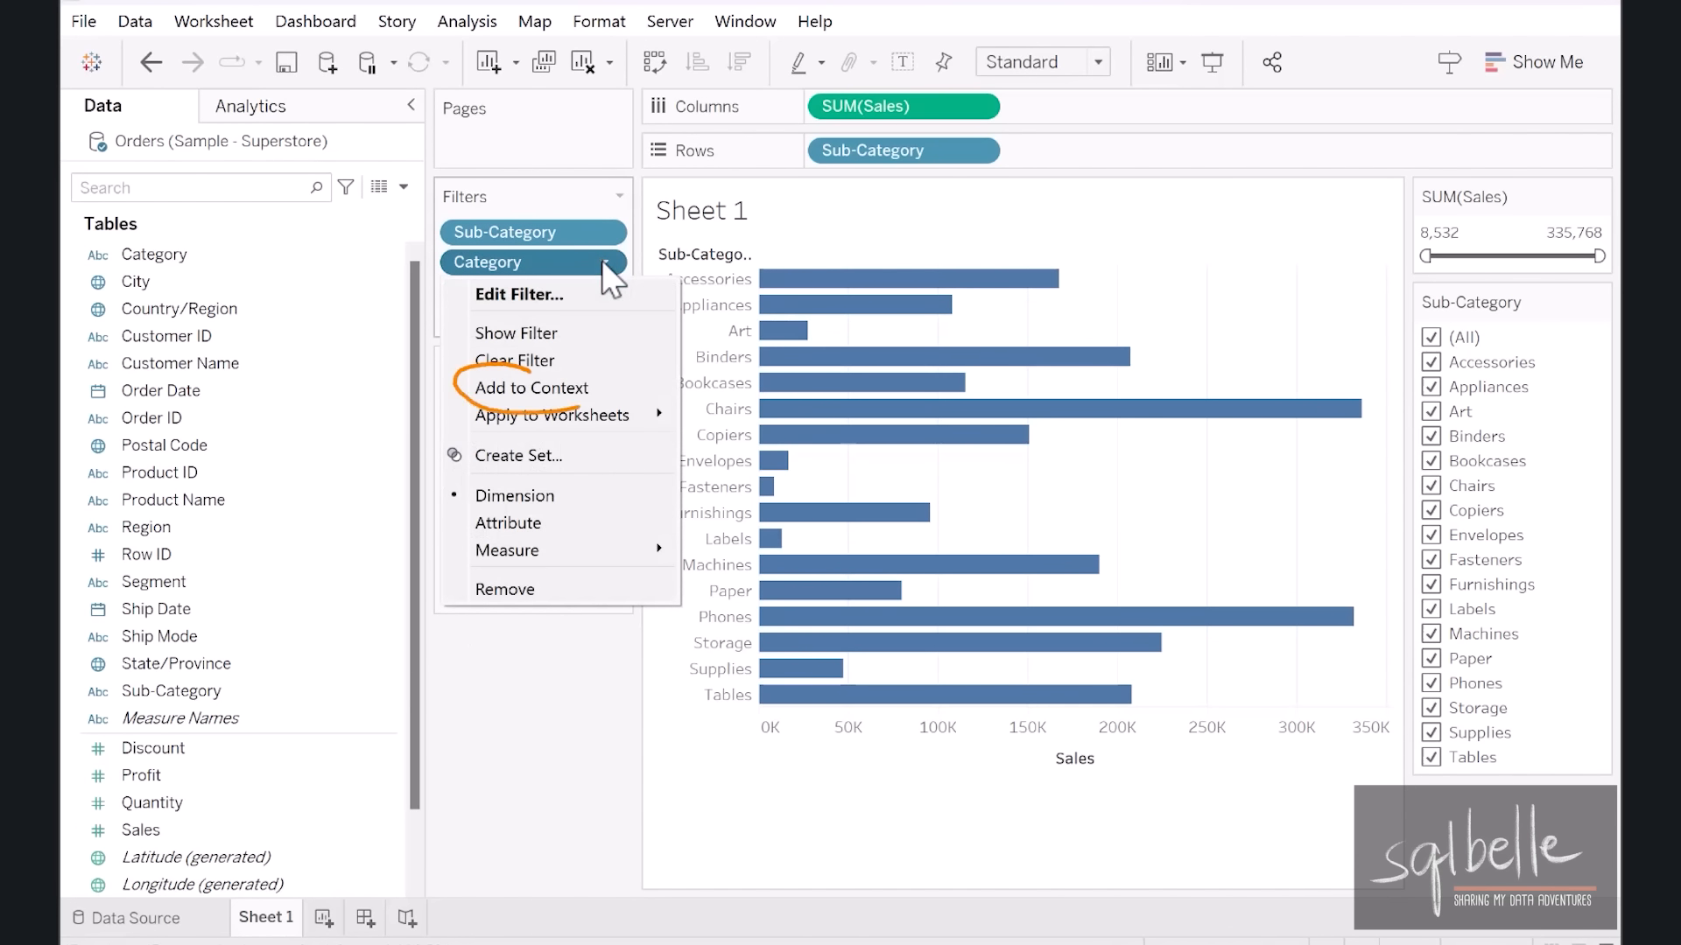
left_click(603, 263)
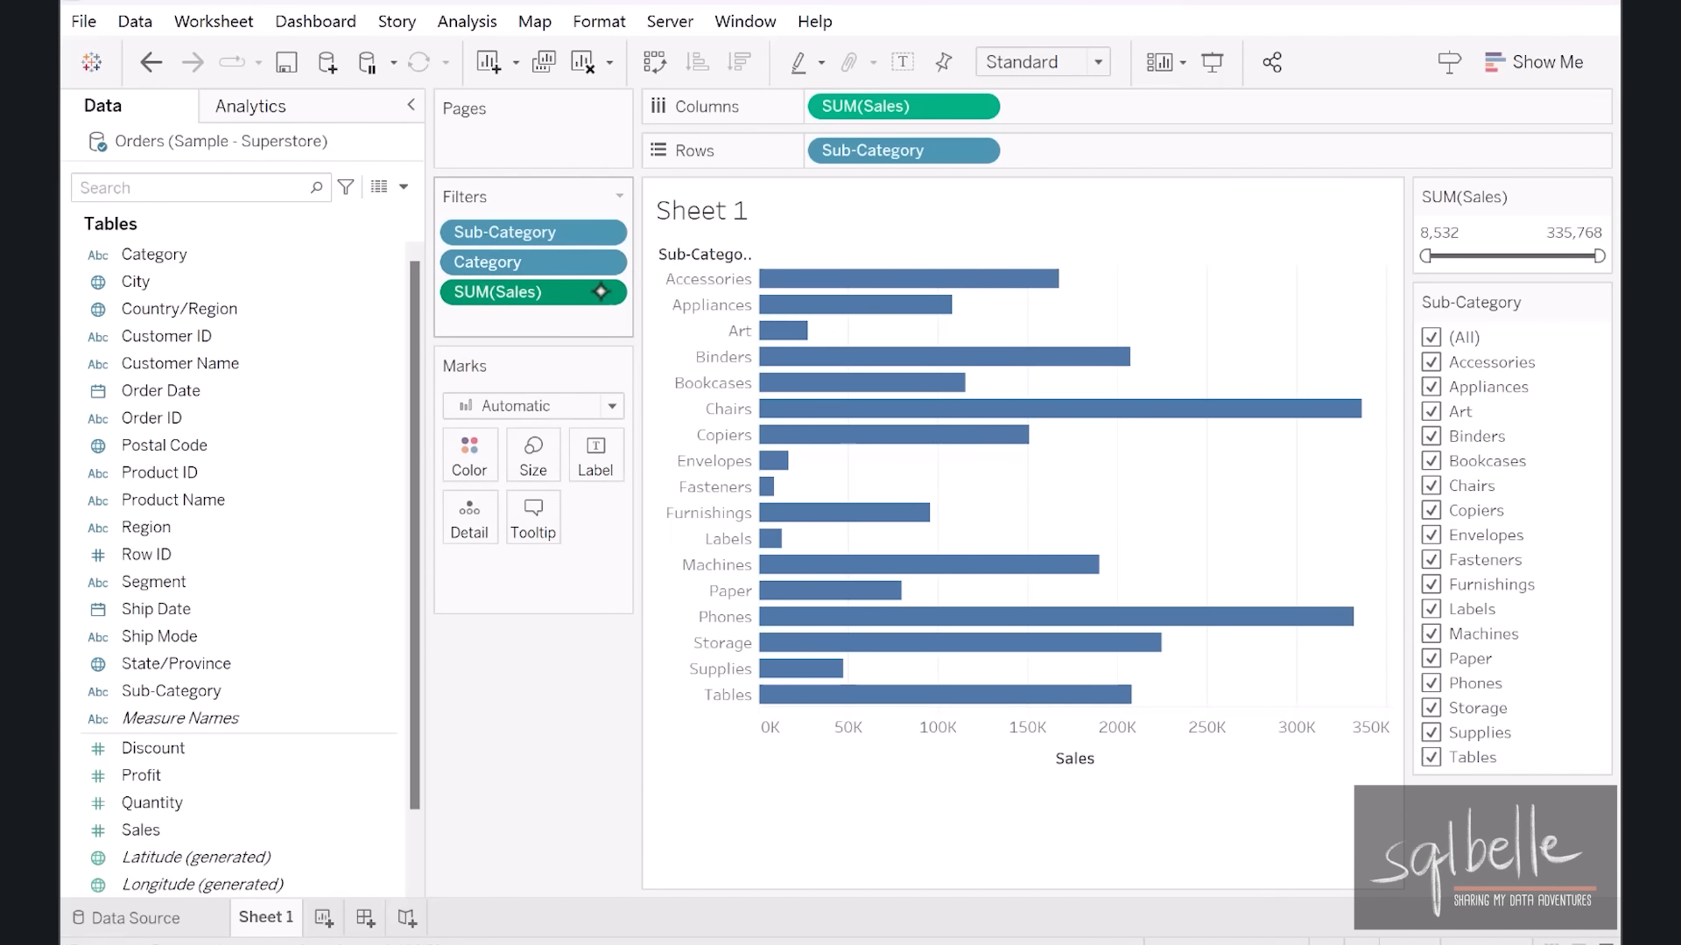
left_click(600, 291)
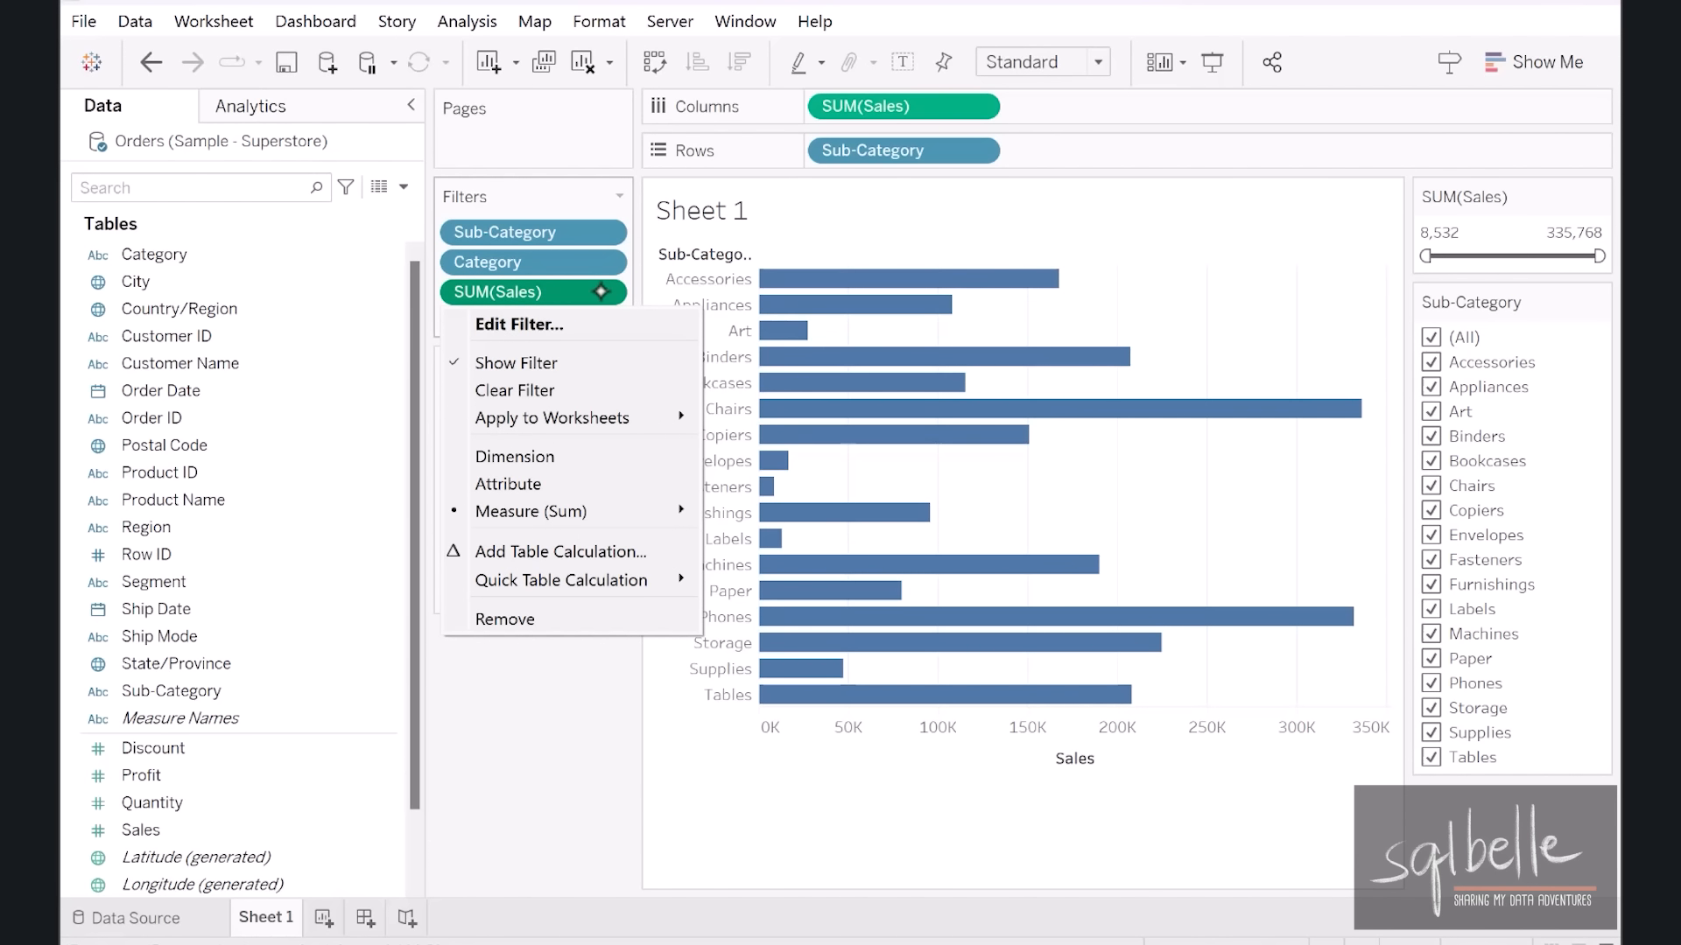
left_click(600, 292)
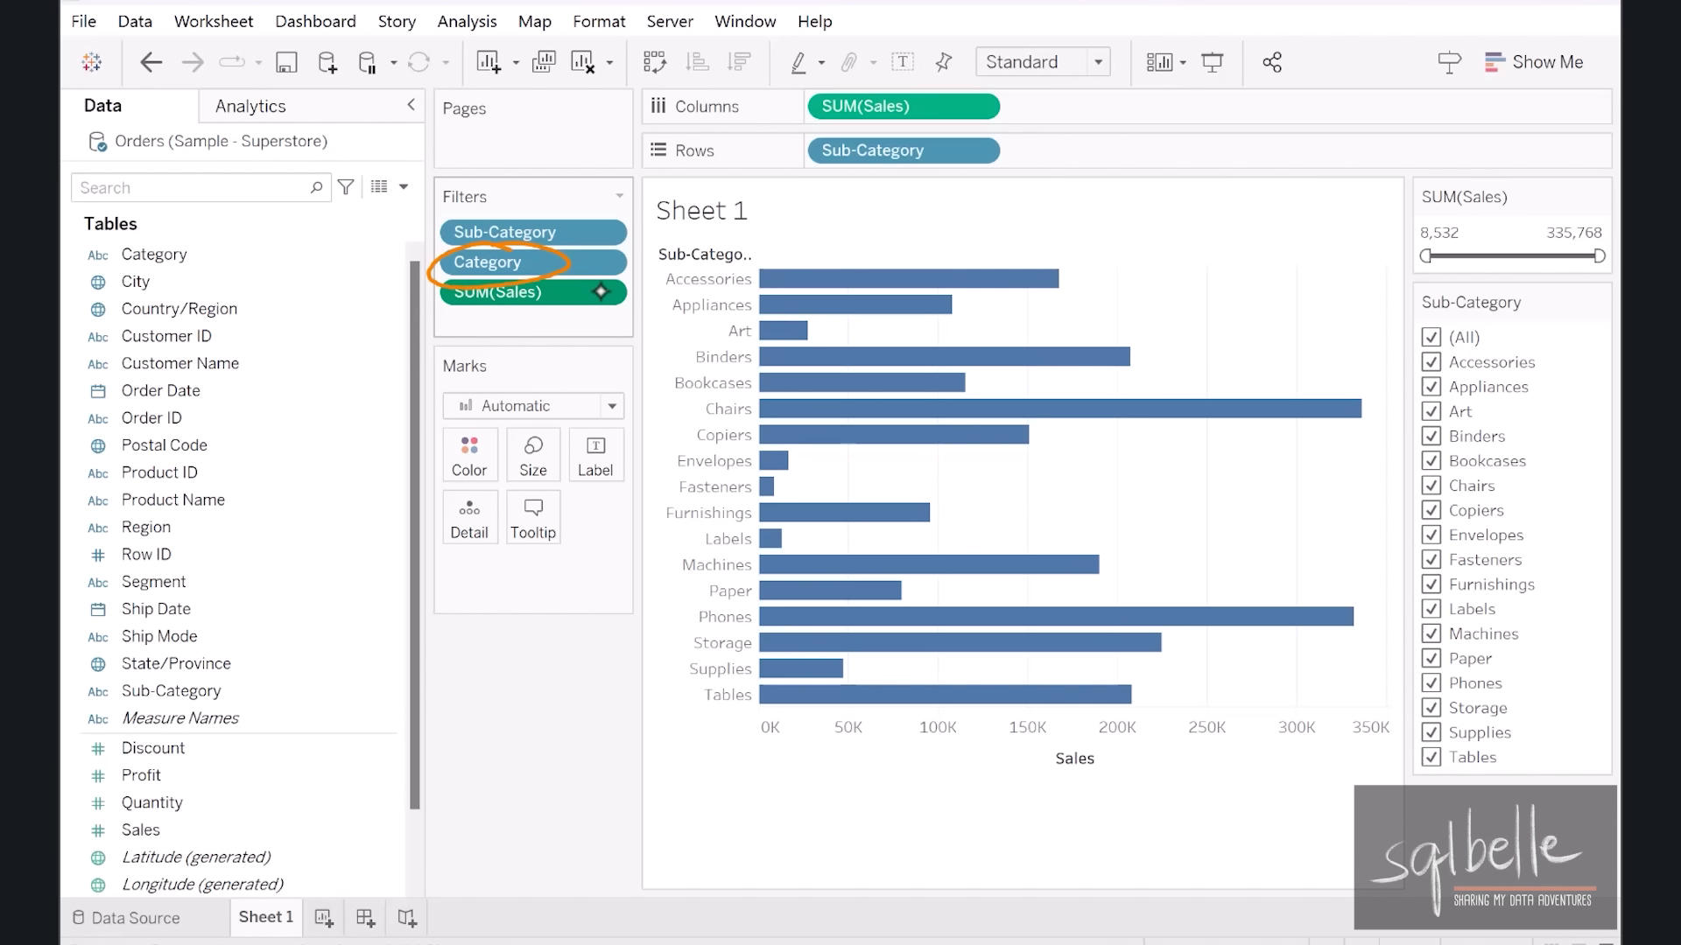
- Add the Category filter to context
left_click(604, 265)
left_click(526, 386)
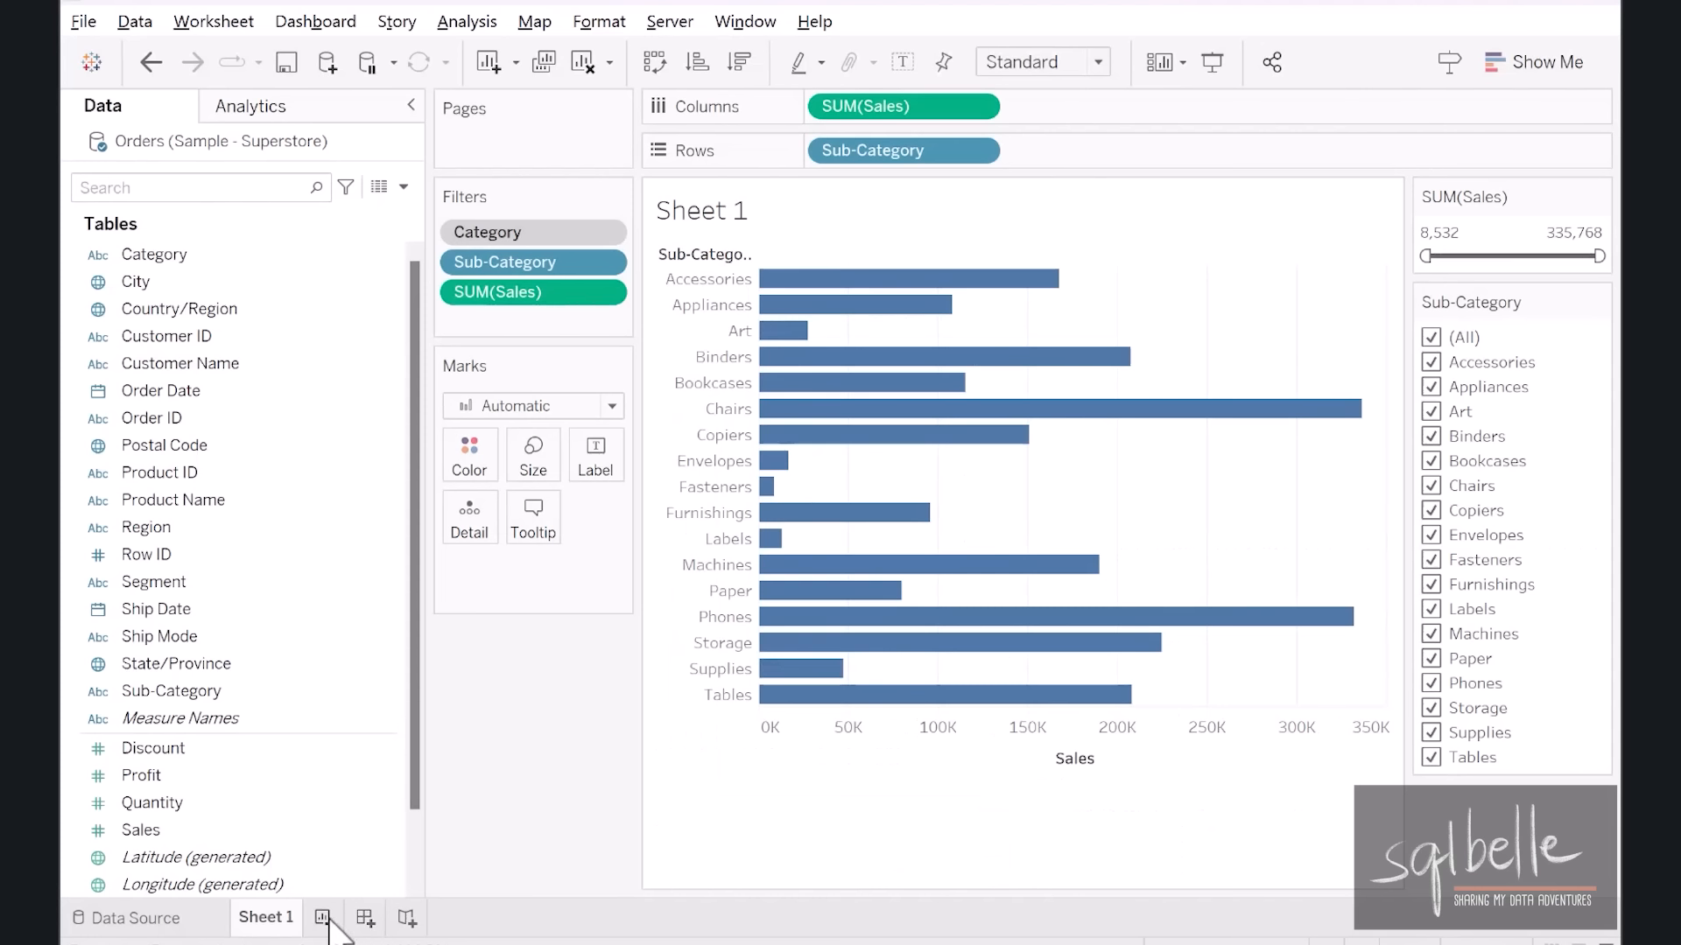
- Create a new worksheet with continuous MONTH(Order Date) on Columns and SUM(Profit) on Rows
left_click(324, 917)
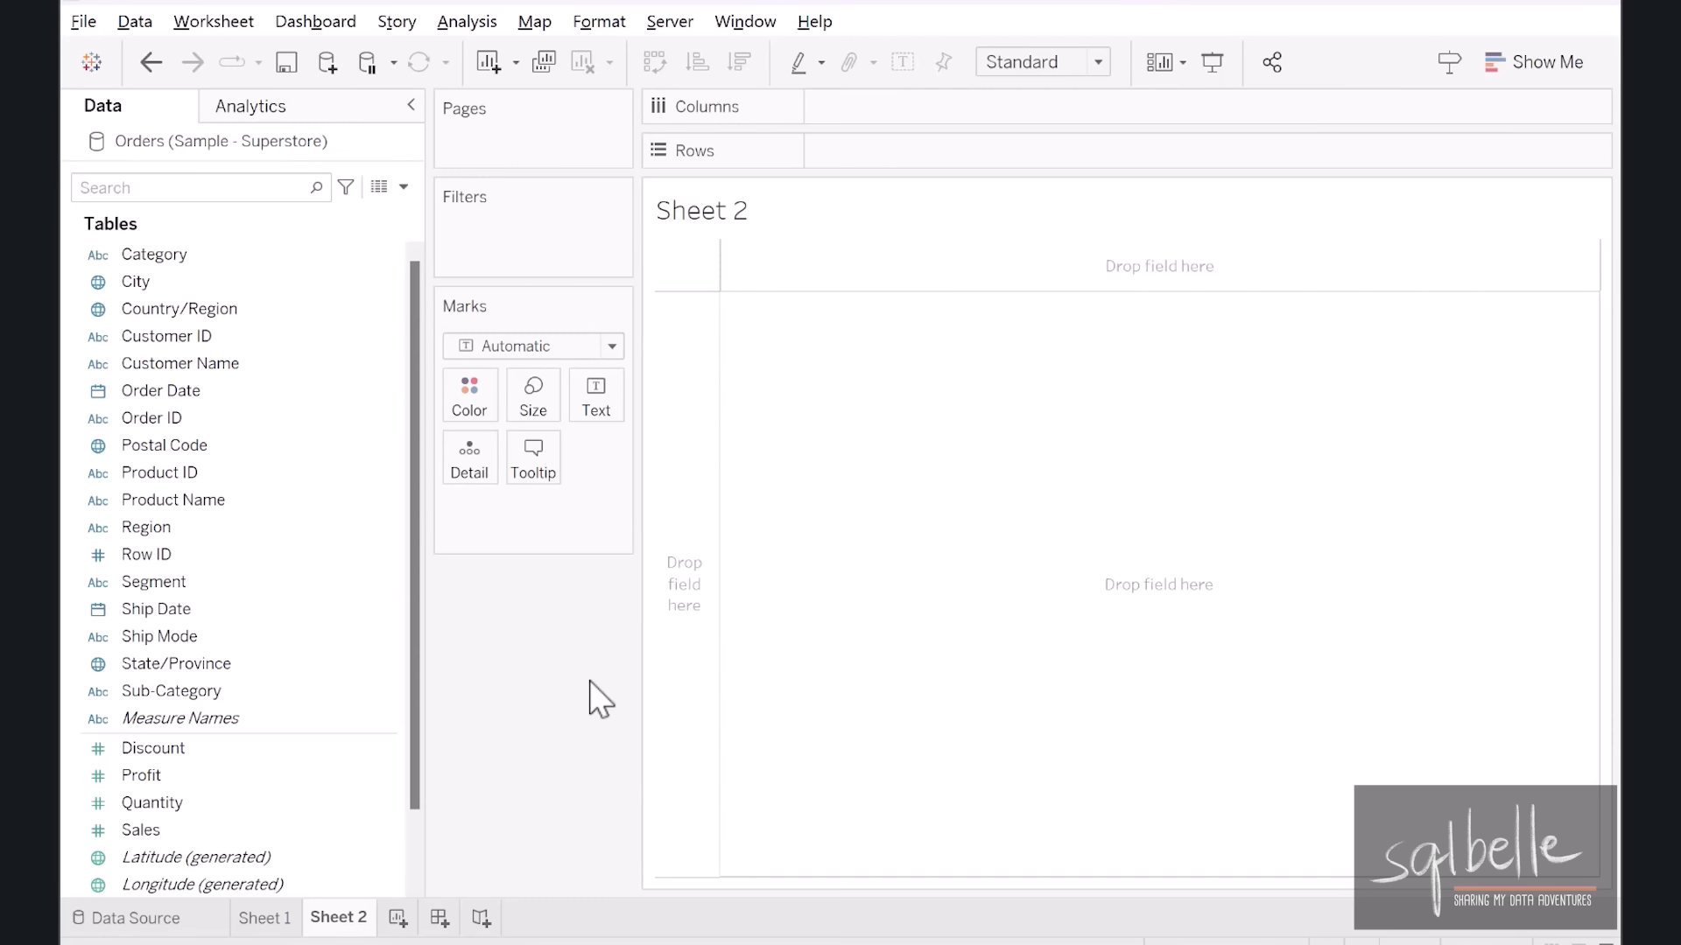
left_click_drag(198, 393, 863, 107)
left_click(843, 621)
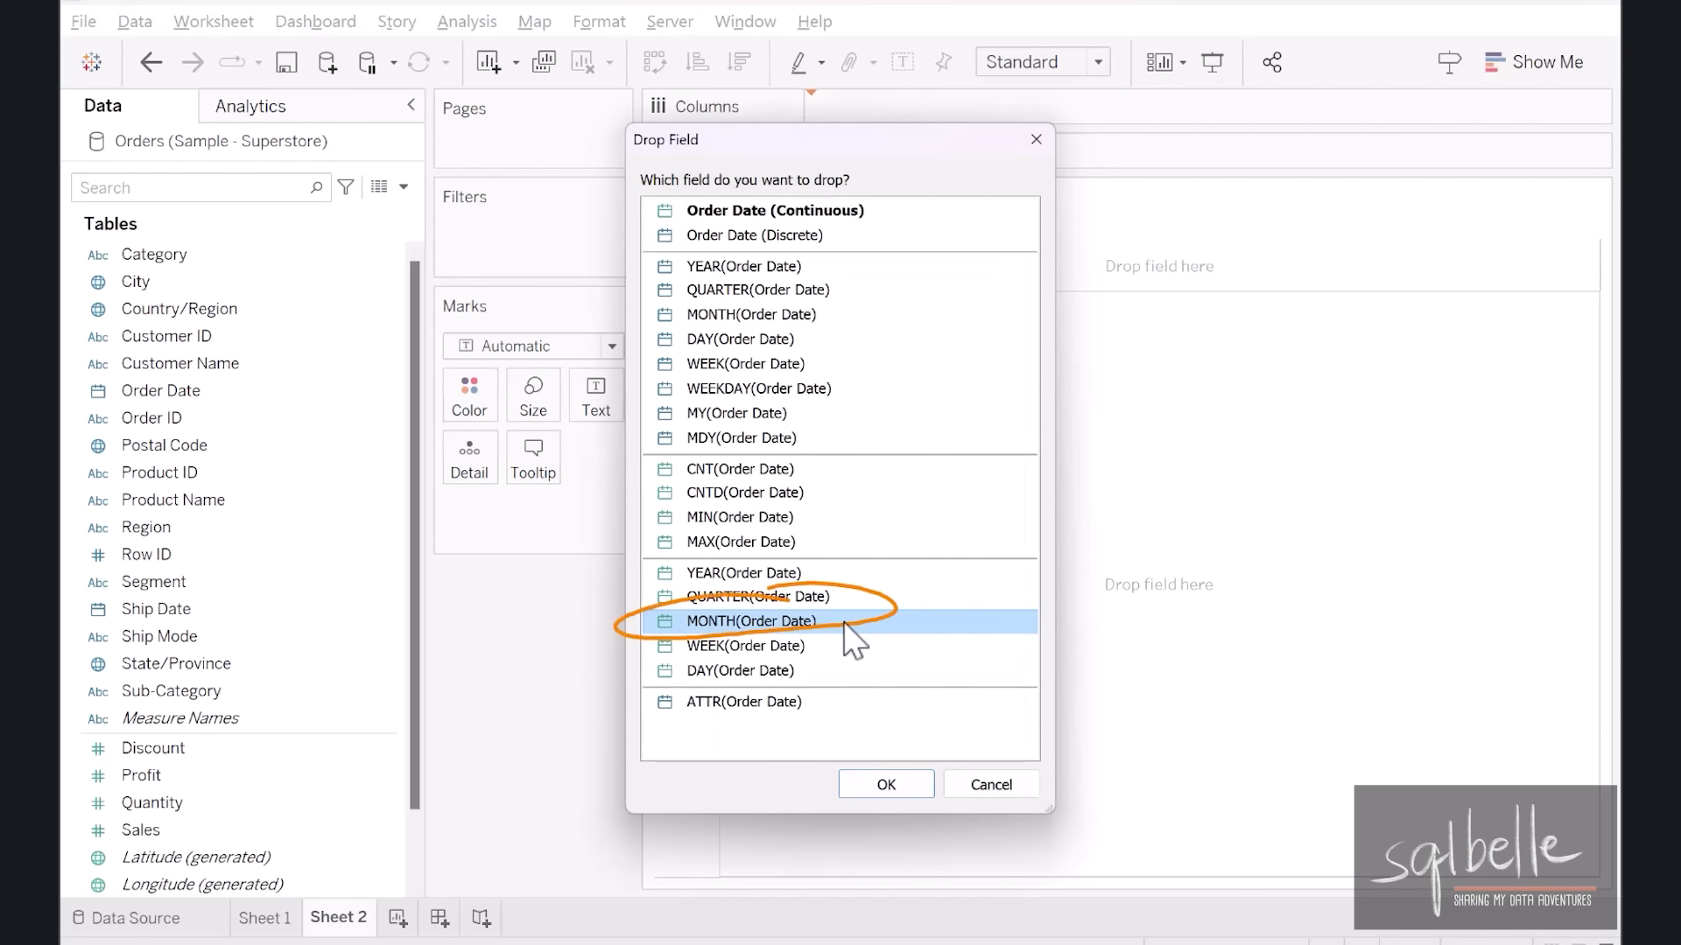
left_click(881, 785)
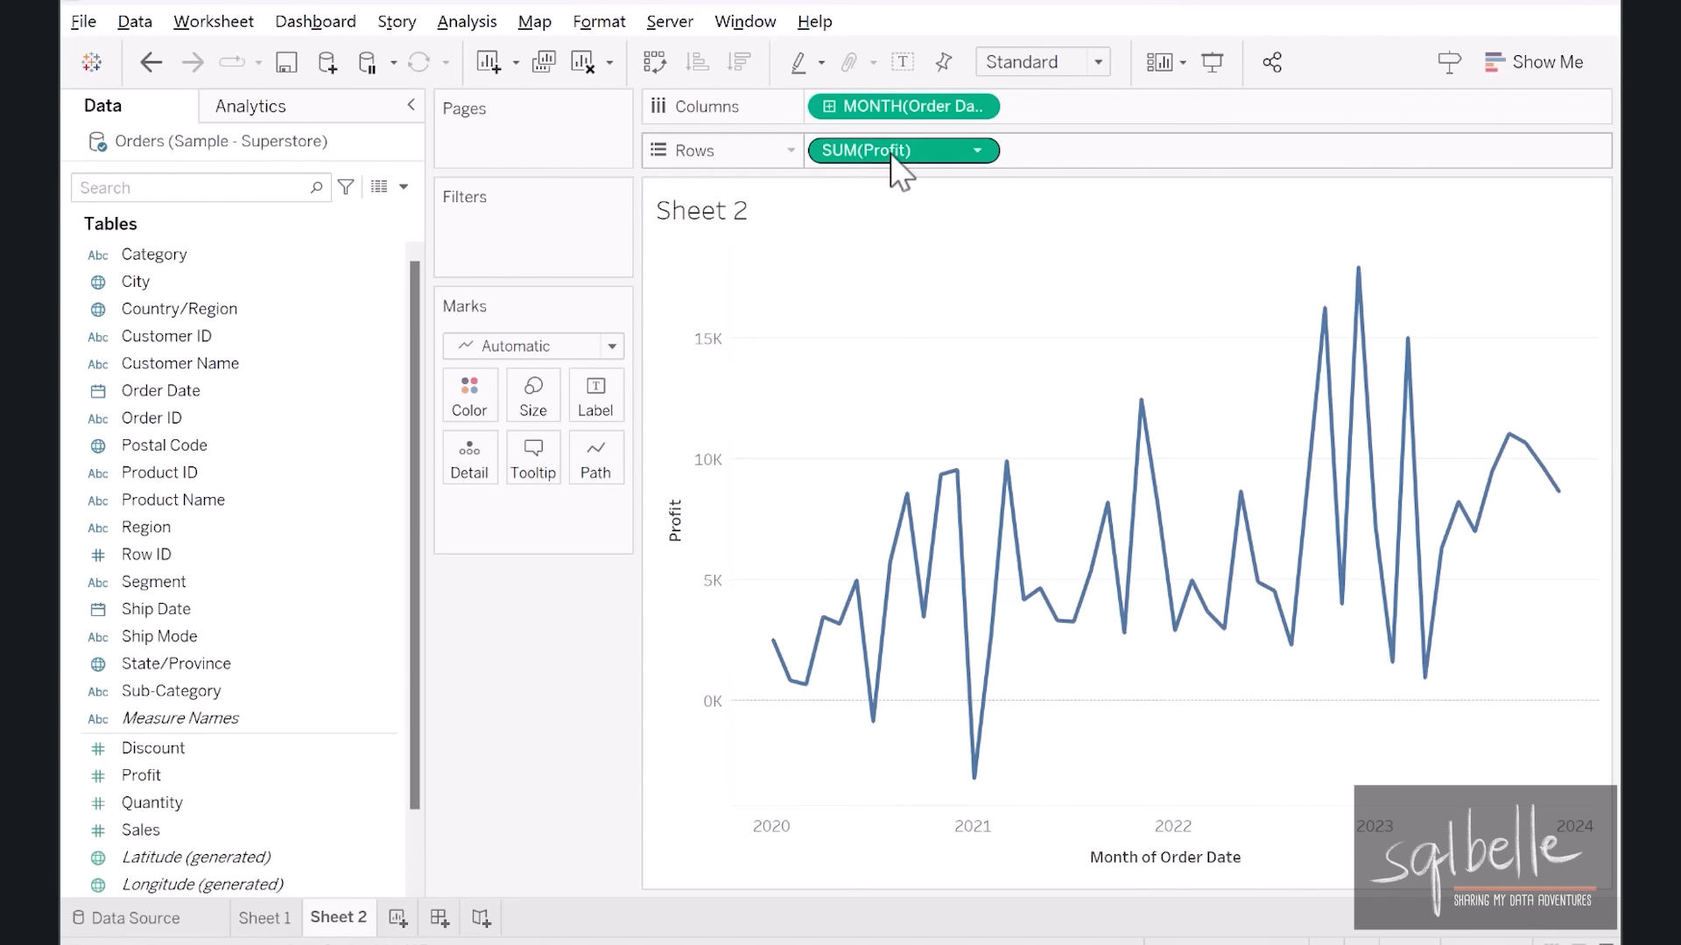
- Duplicate SUM(Profit) on Rows and apply a Percent Difference quick table calculation to the copy
left_click_drag(893, 153, 1095, 157)
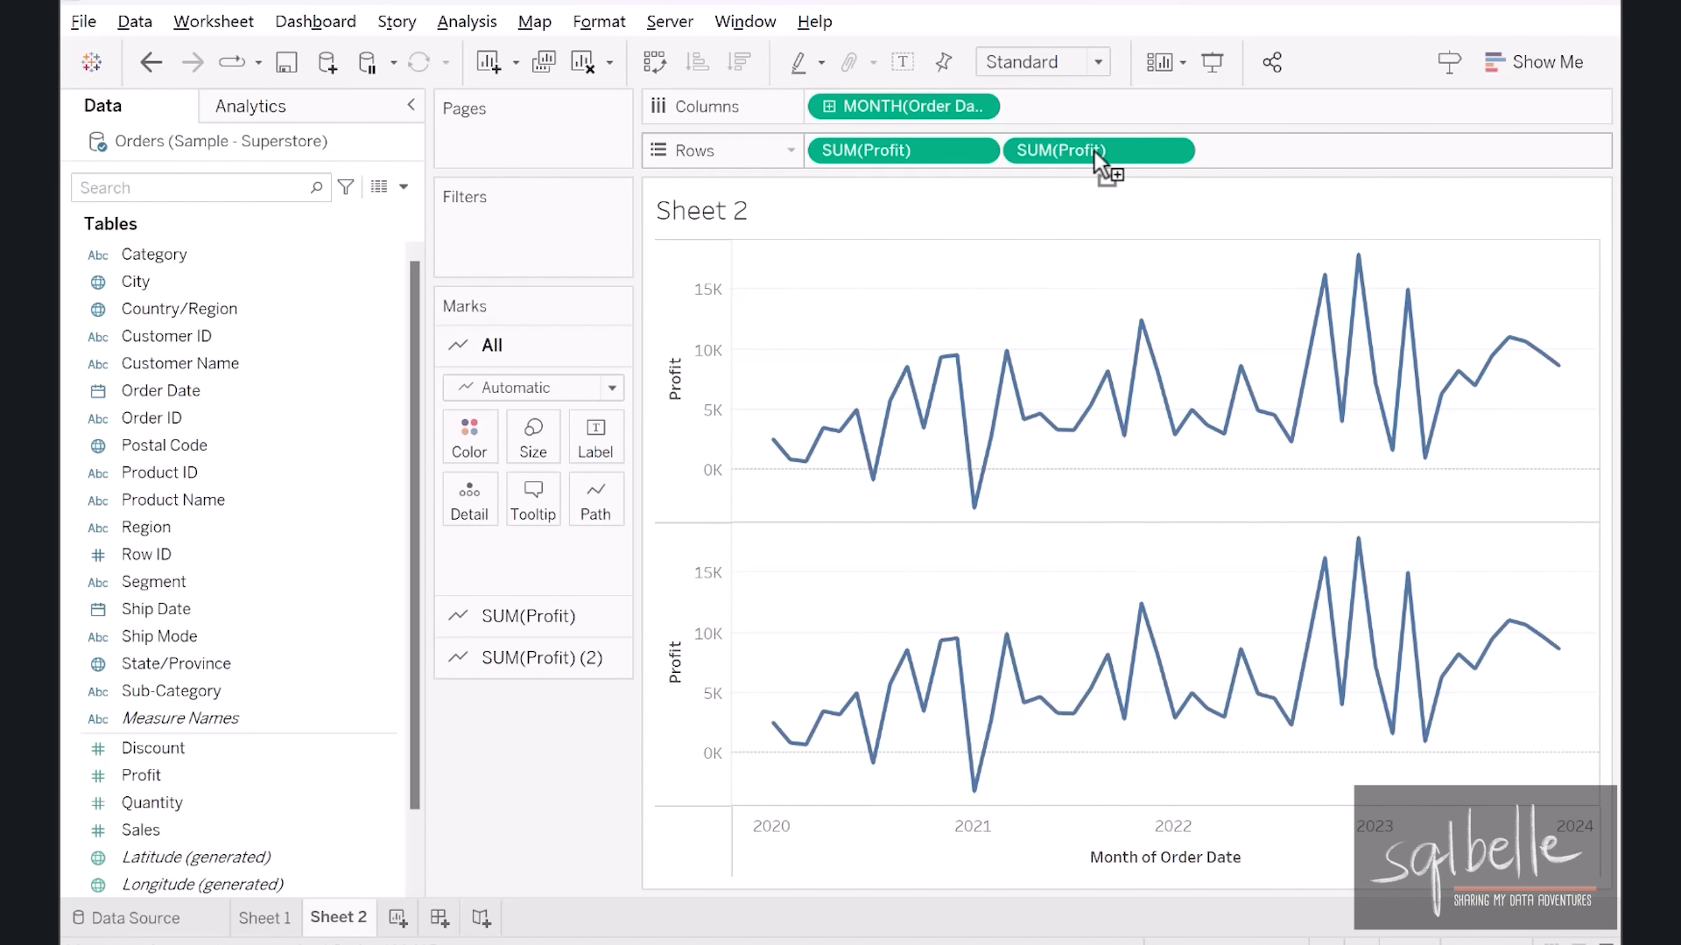
left_click(1172, 152)
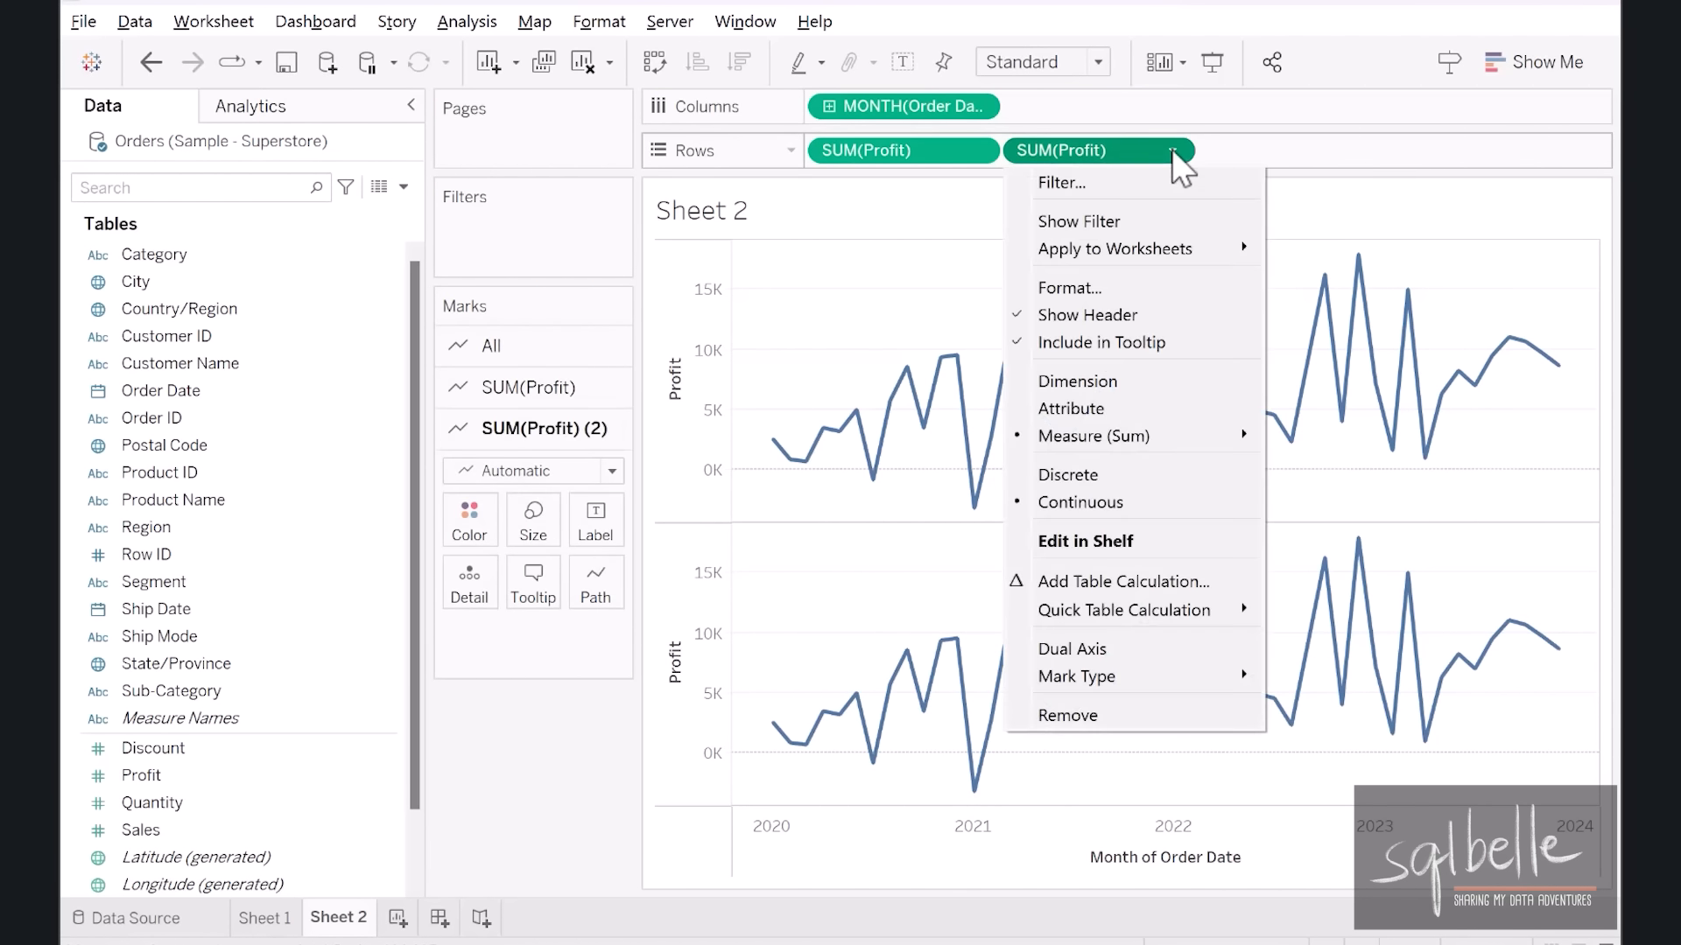
mouse_move(1173, 613)
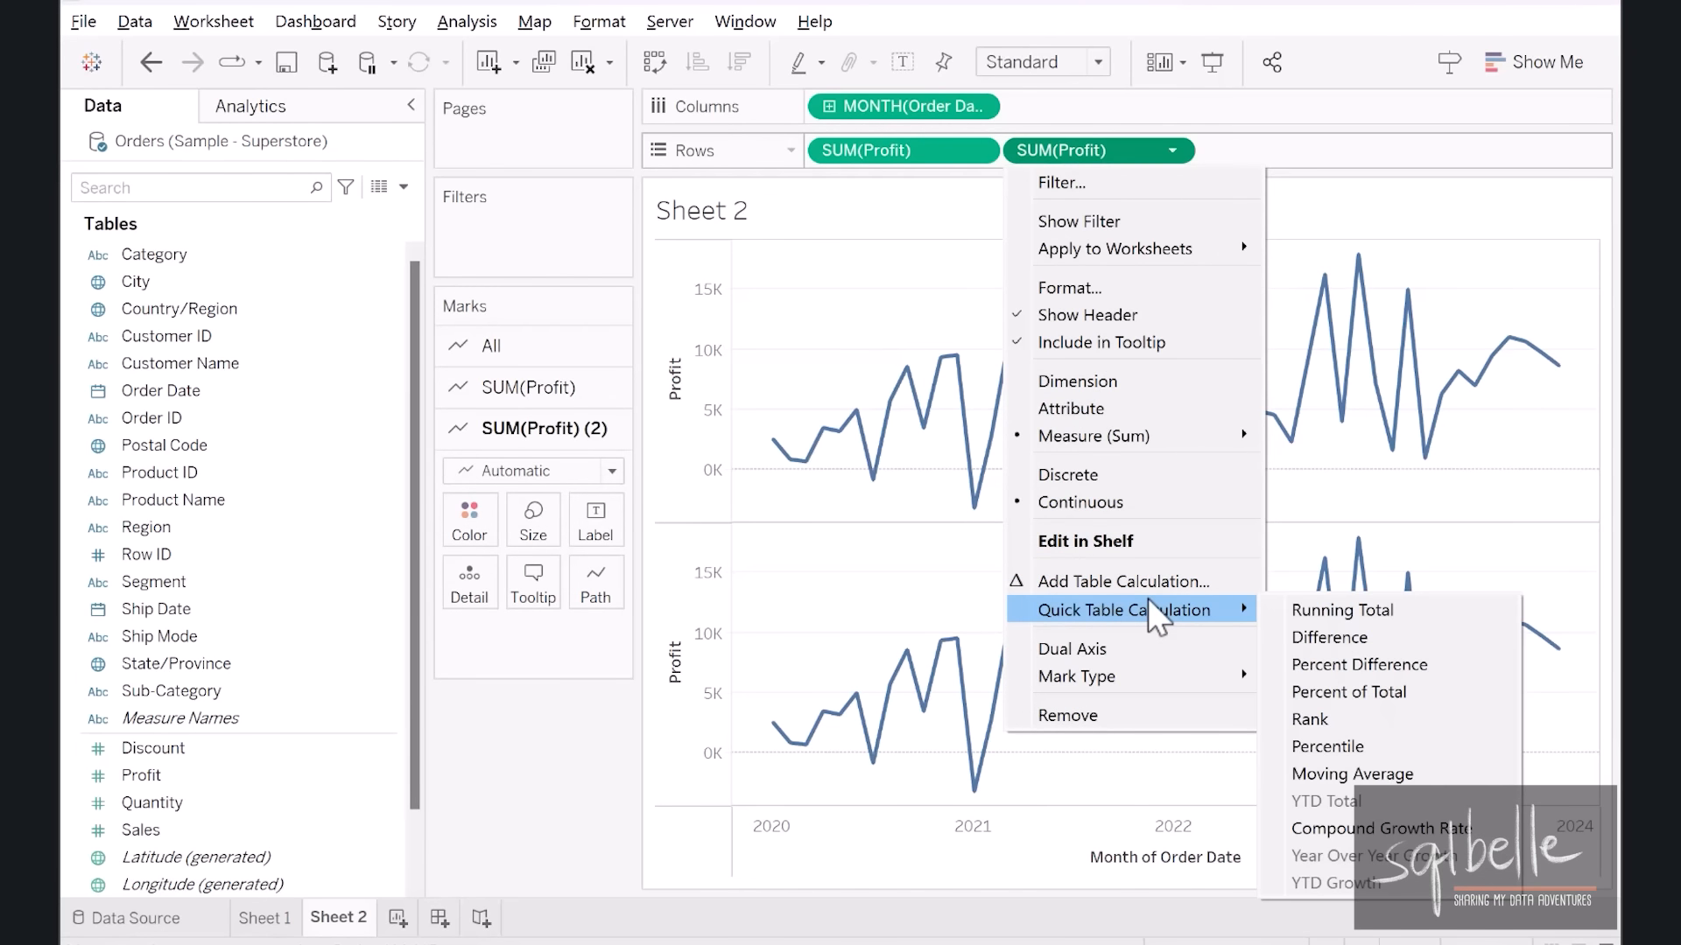
left_click(1381, 678)
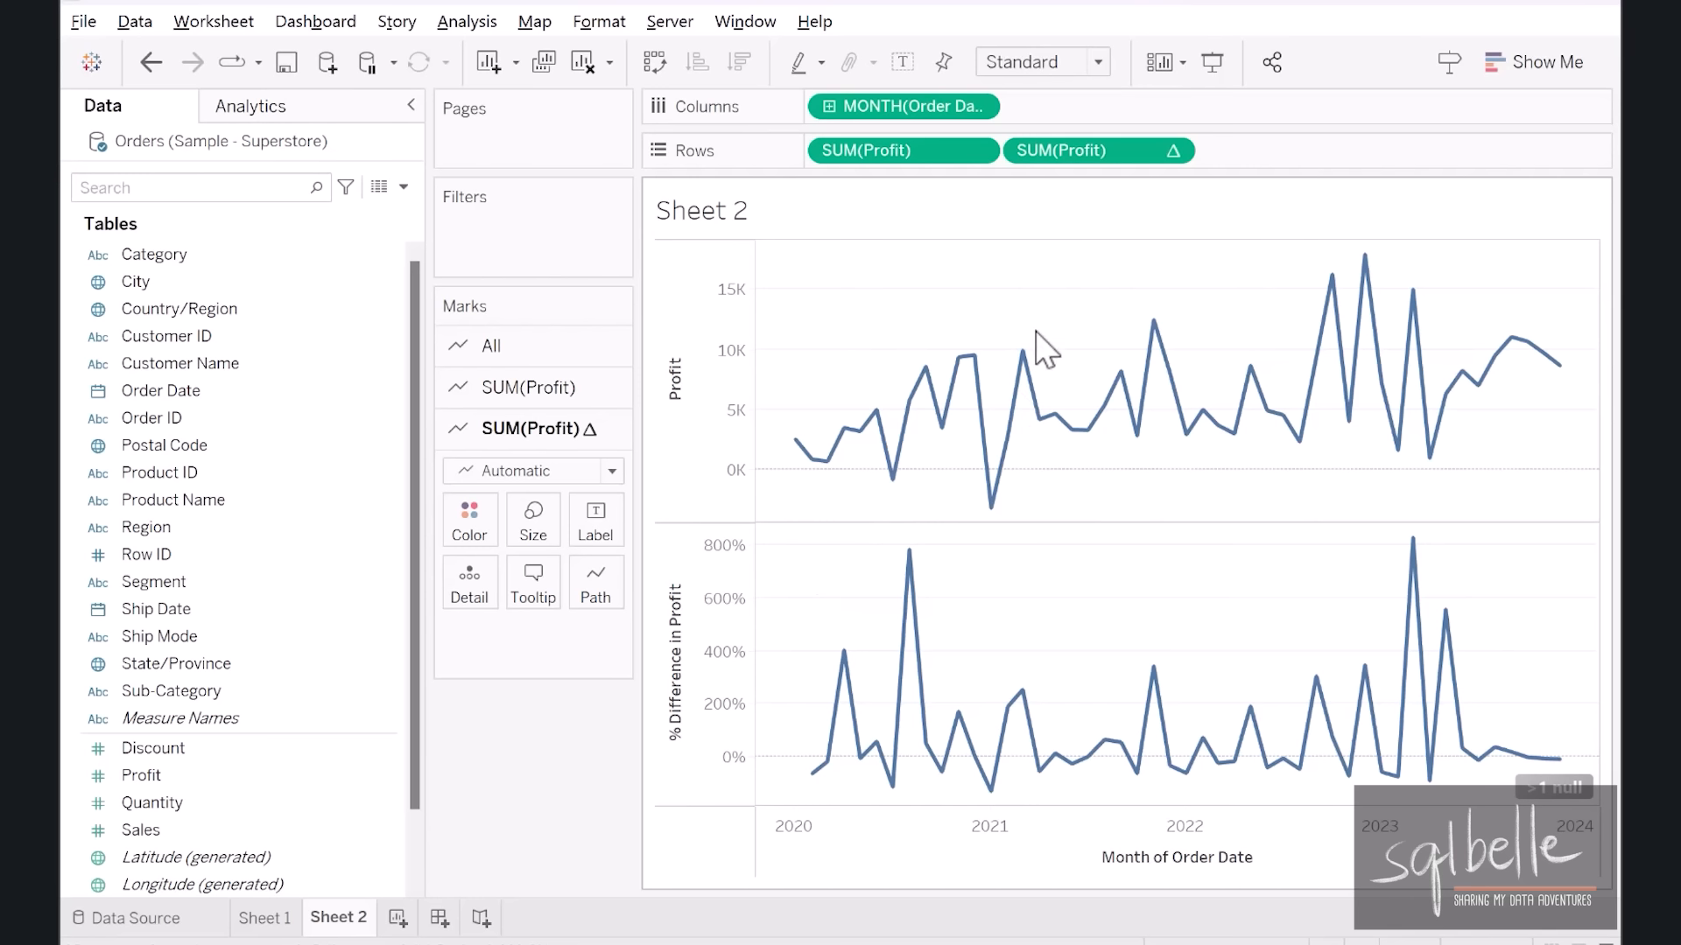
- Filter the worksheet by the percent-difference SUM(Profit) table calculation, keeping its full range of values
left_click_drag(1032, 150, 532, 233)
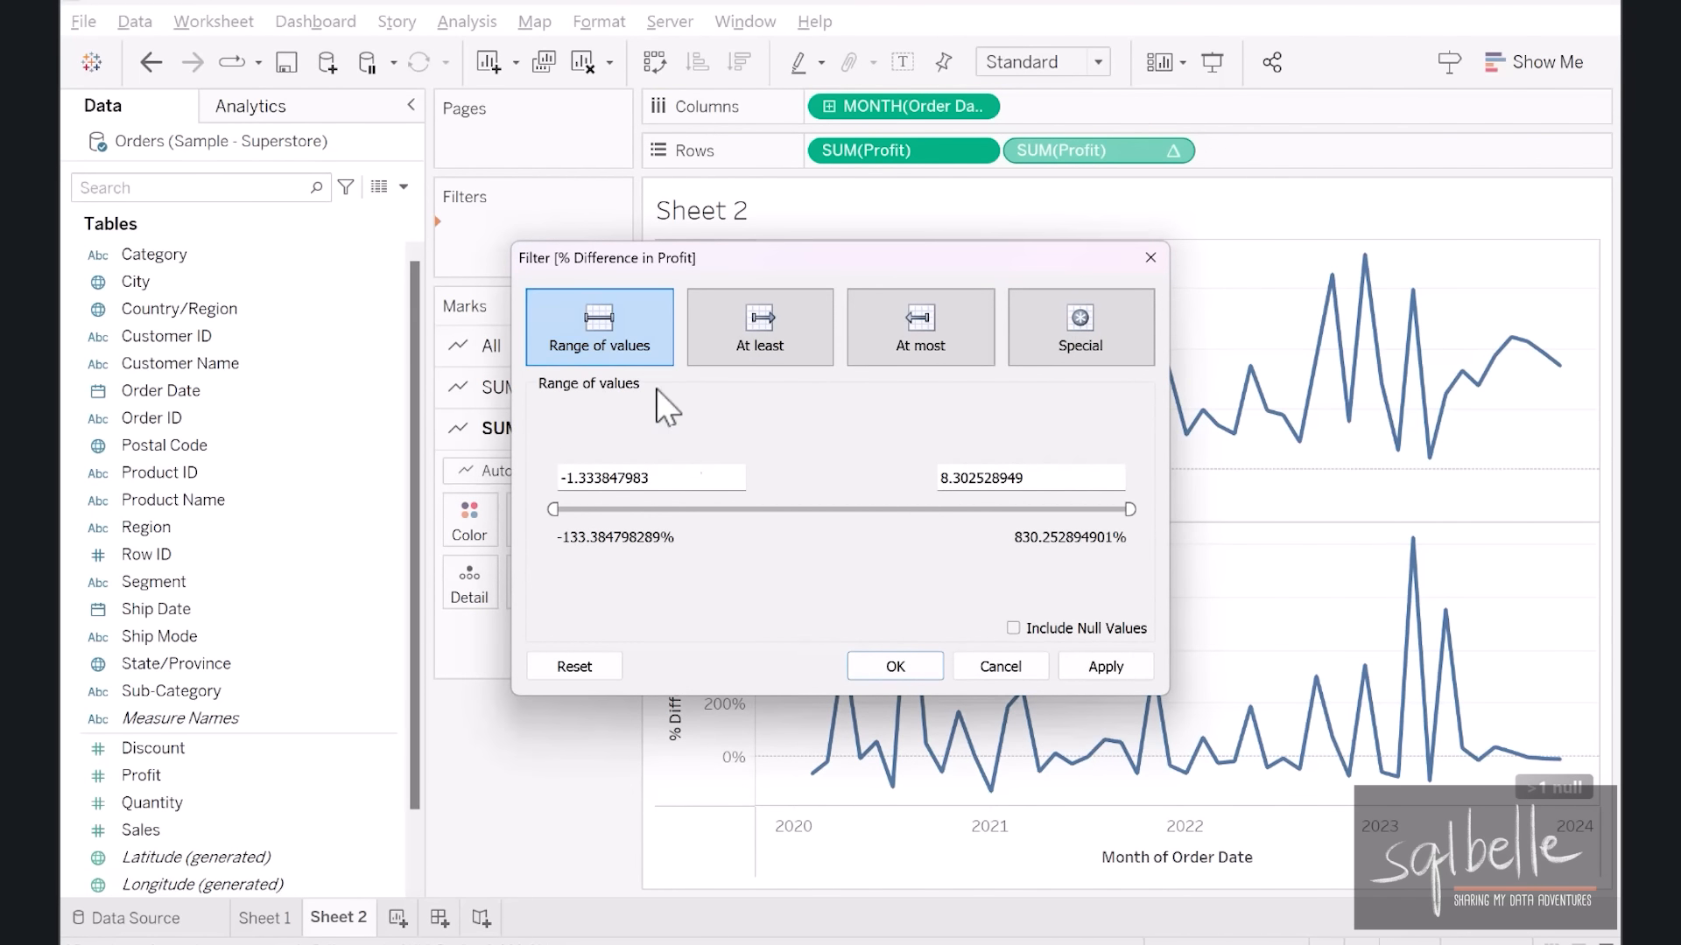
left_click(894, 665)
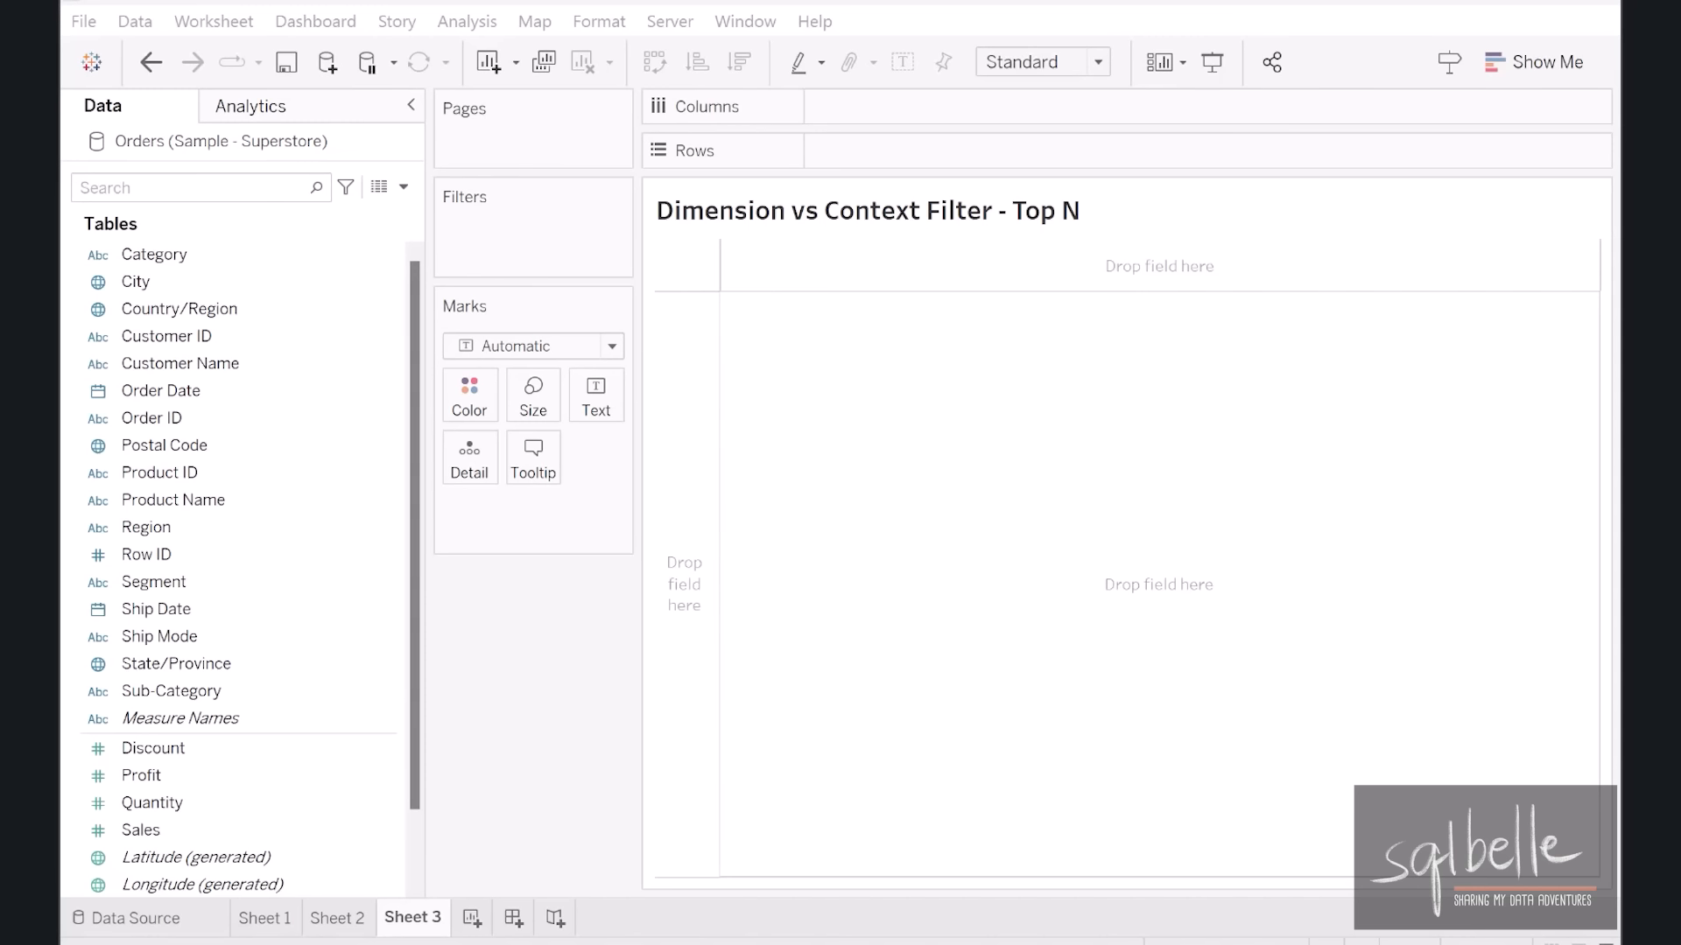
- Build a bar chart of SUM(Sales) by Product Name, sorted descending, with wider product labels and Category added to Rows
left_click_drag(180, 503, 865, 157)
left_click_drag(140, 830, 863, 114)
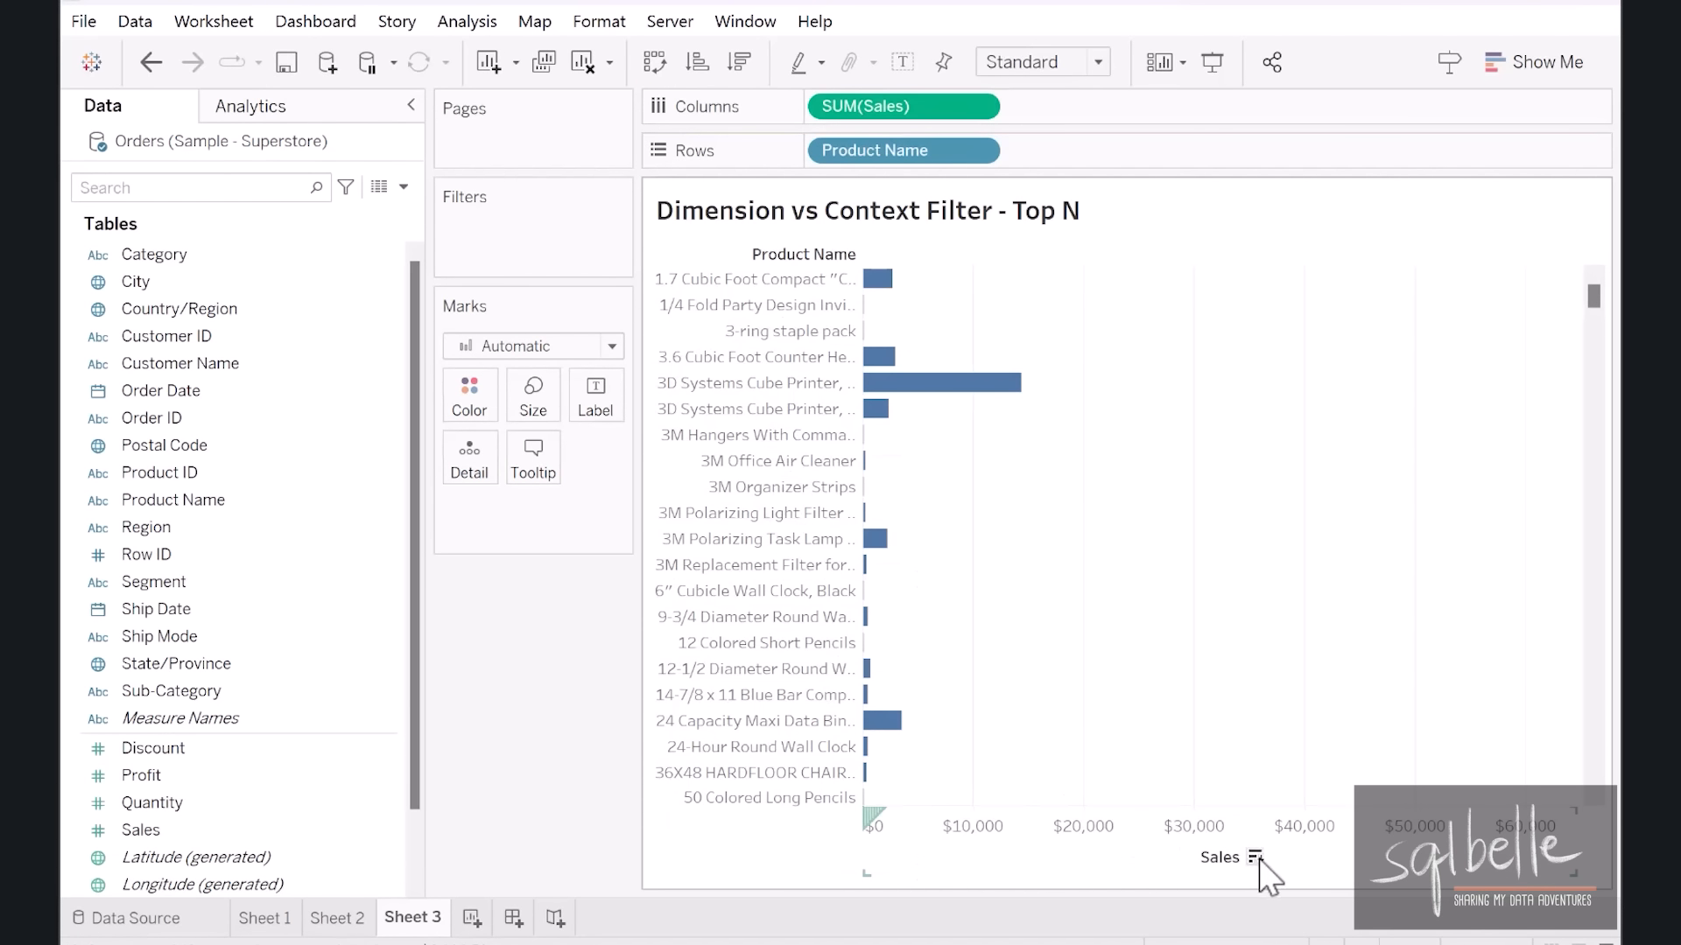
left_click(1255, 857)
left_click_drag(862, 480, 1024, 490)
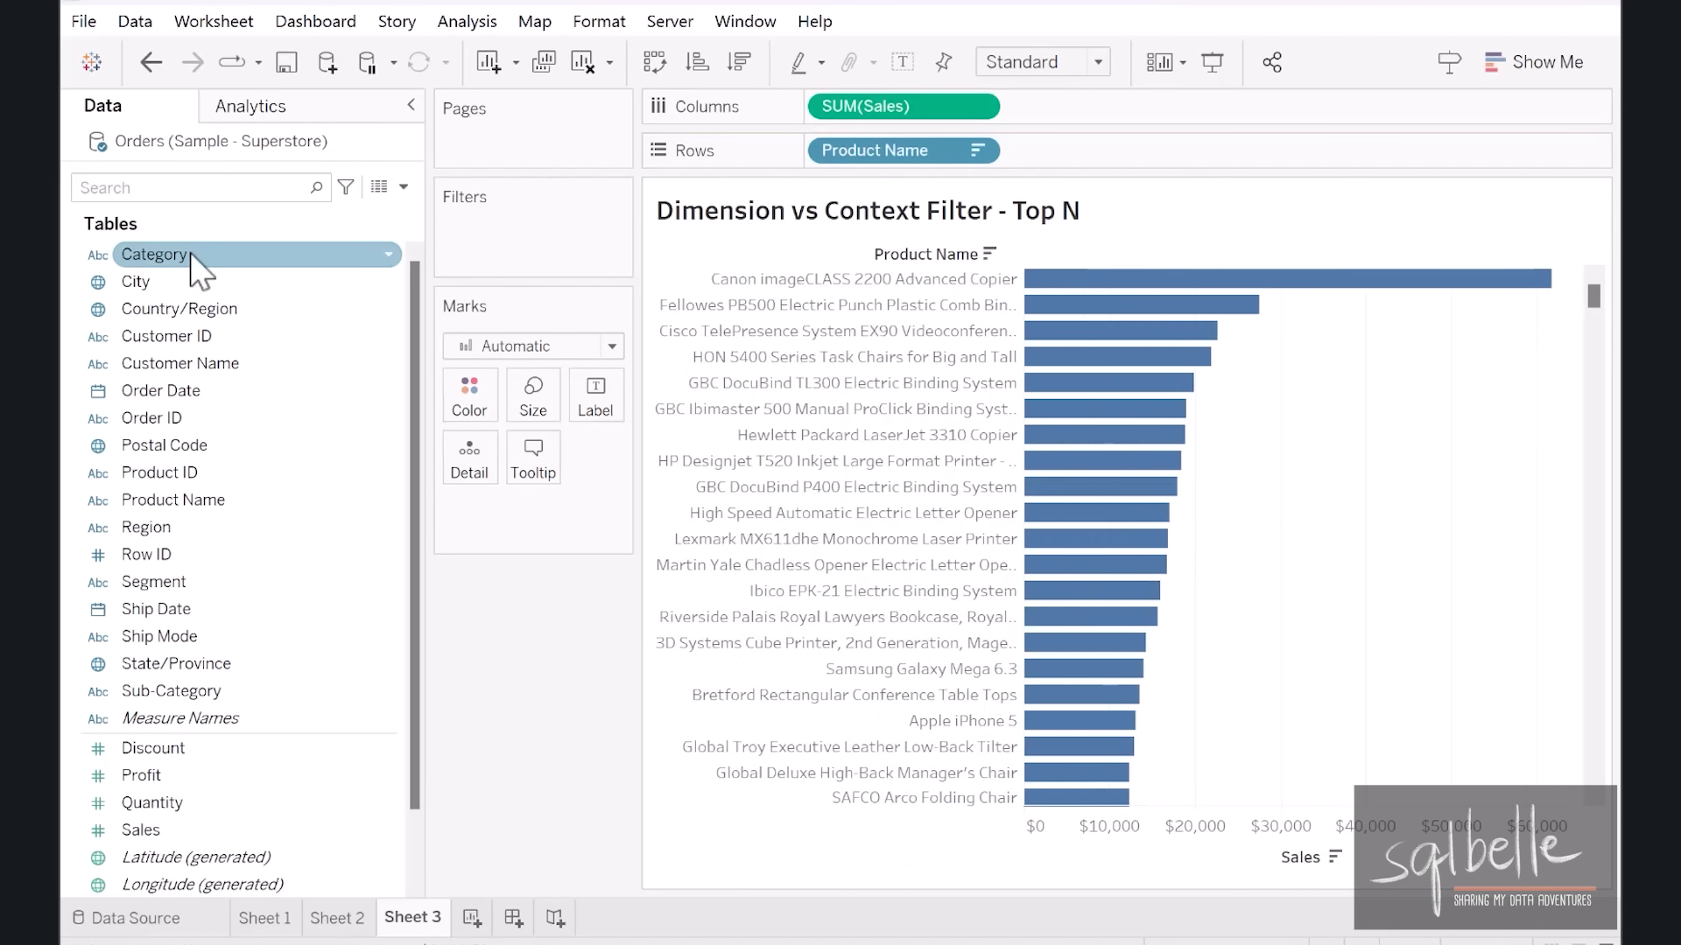
left_click_drag(192, 255, 1133, 154)
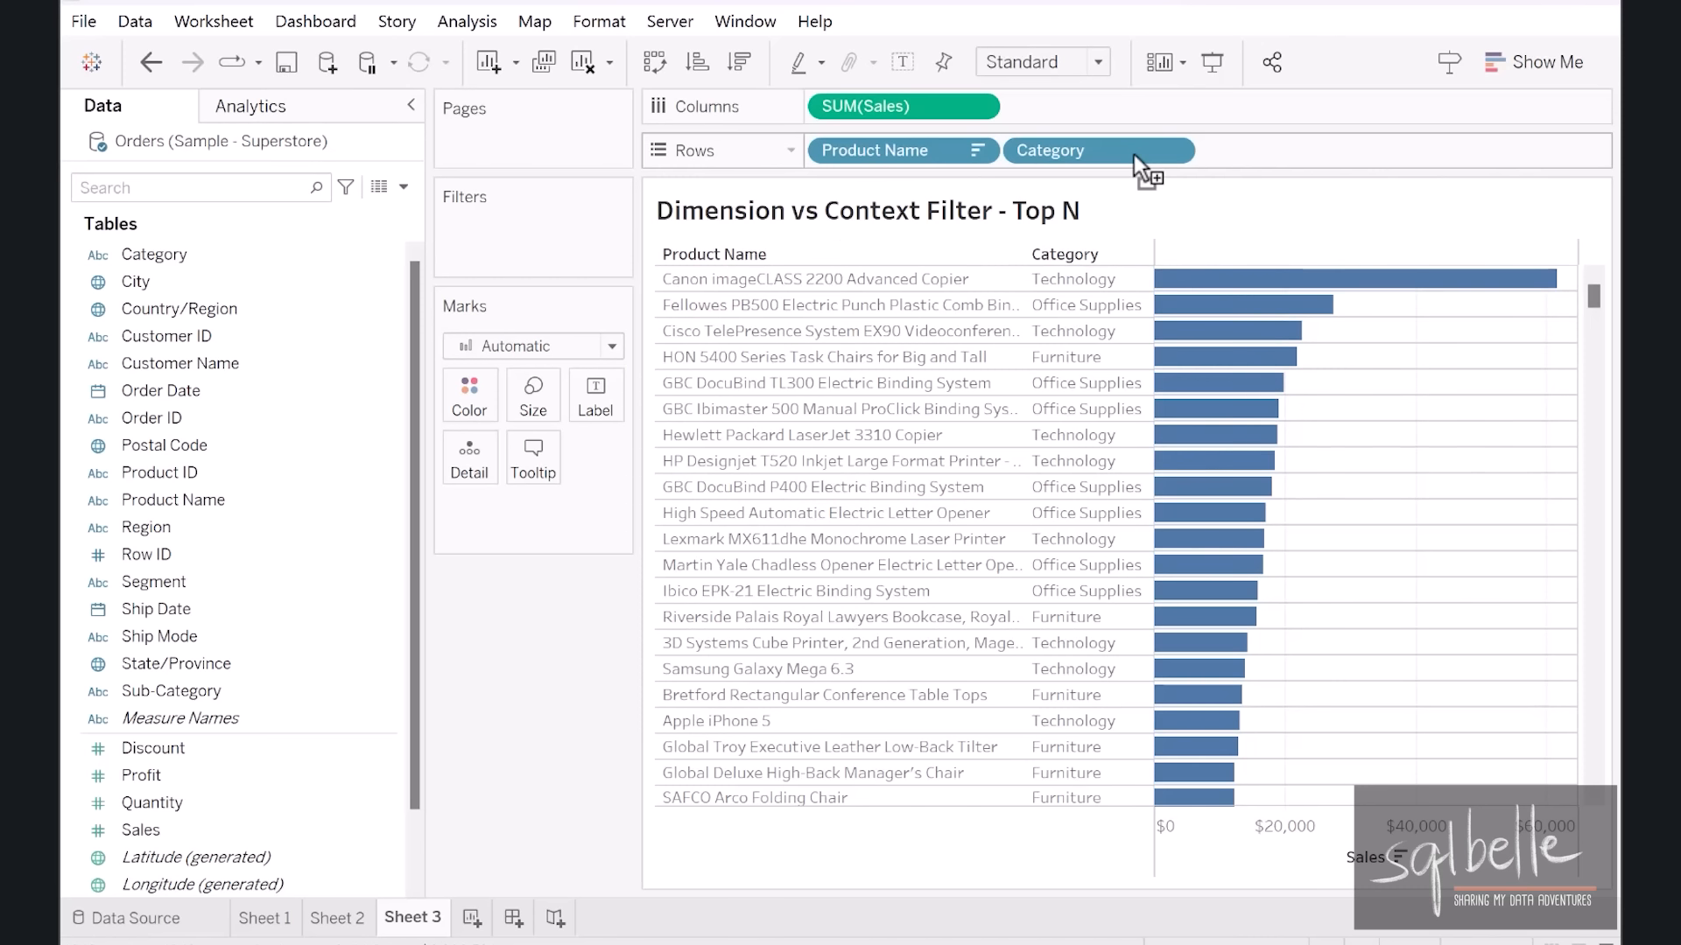
- Filter Product Name to the top 10 by sum of Sales
left_click(975, 150)
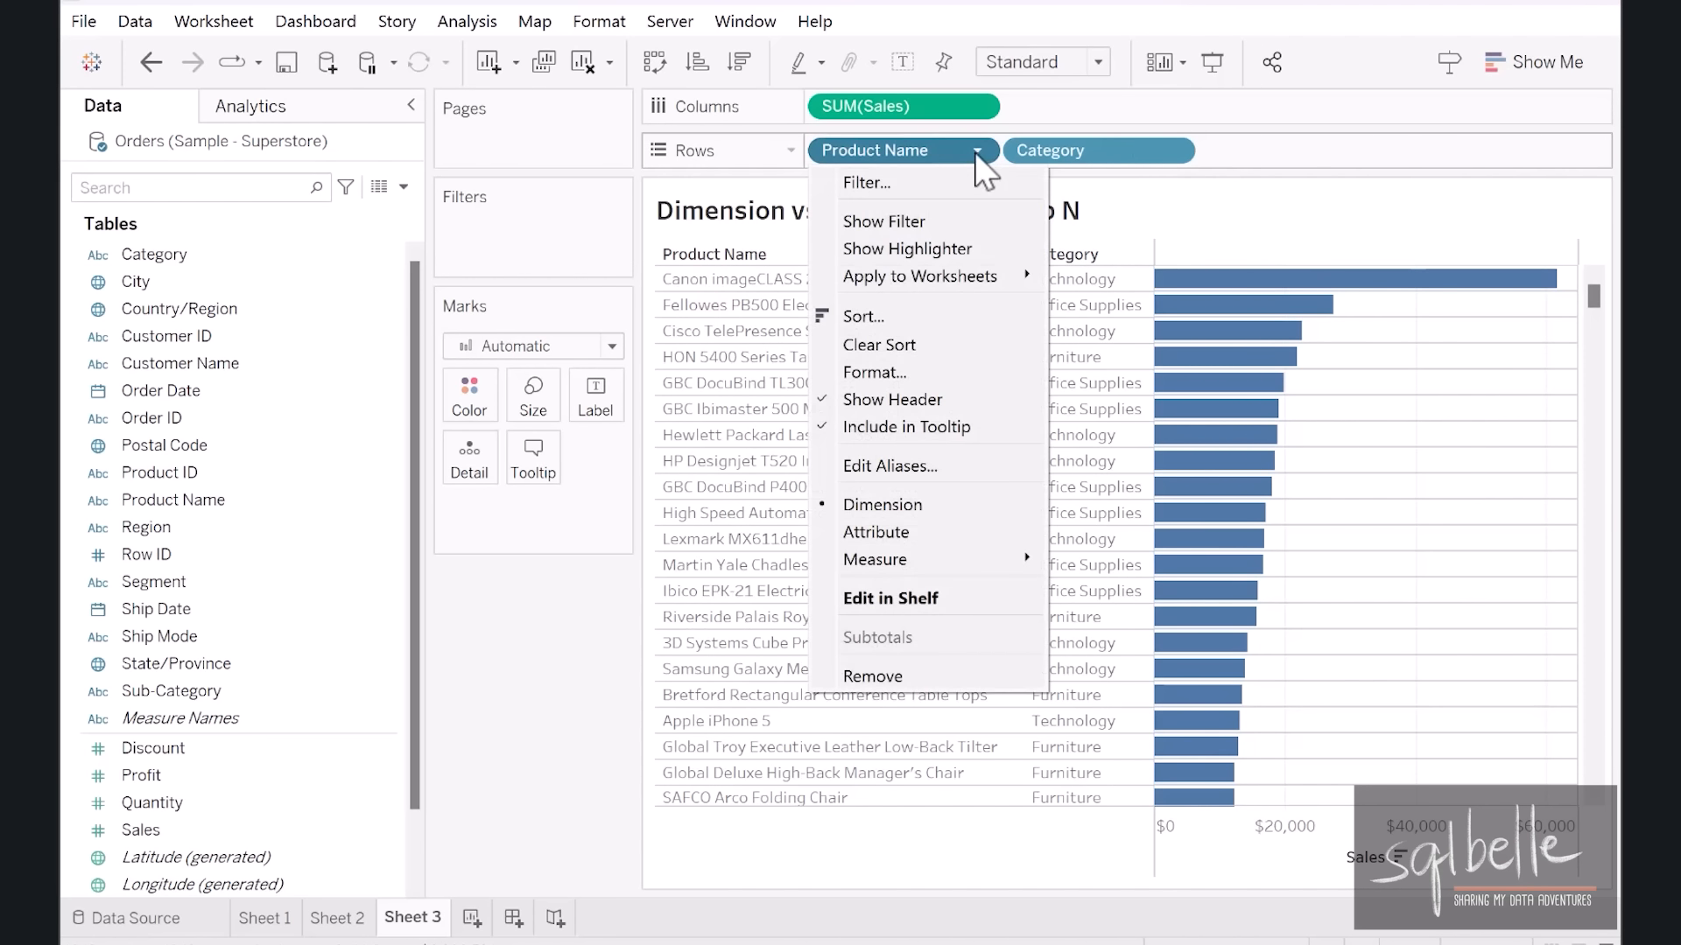
left_click(957, 182)
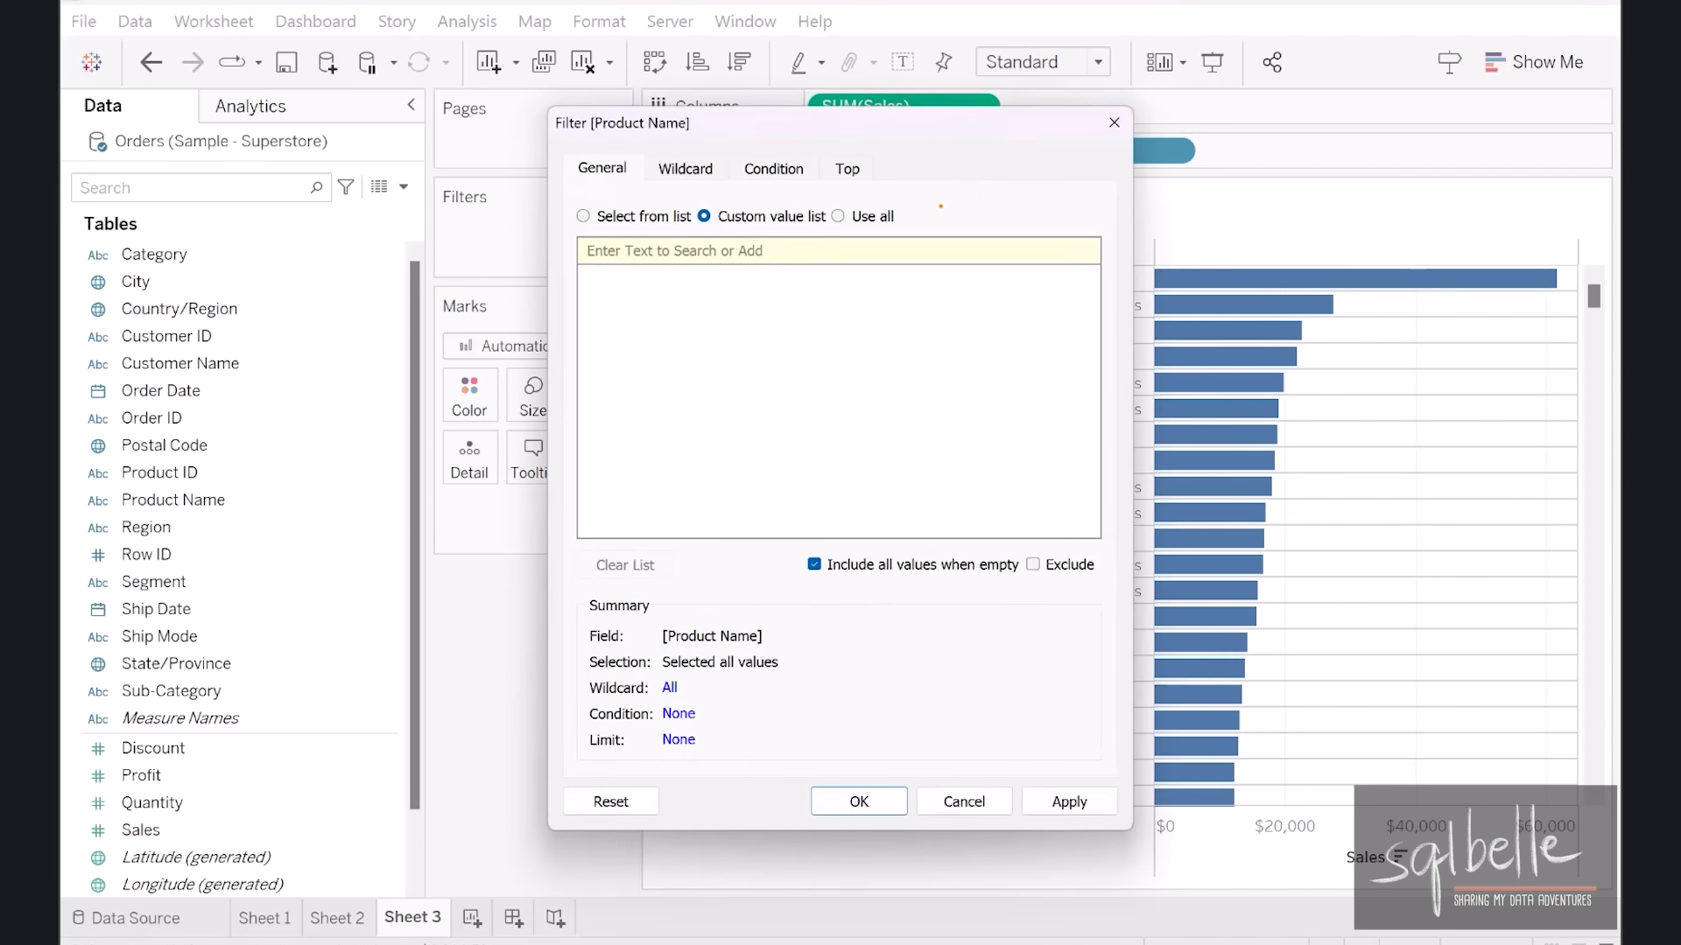
left_click(853, 169)
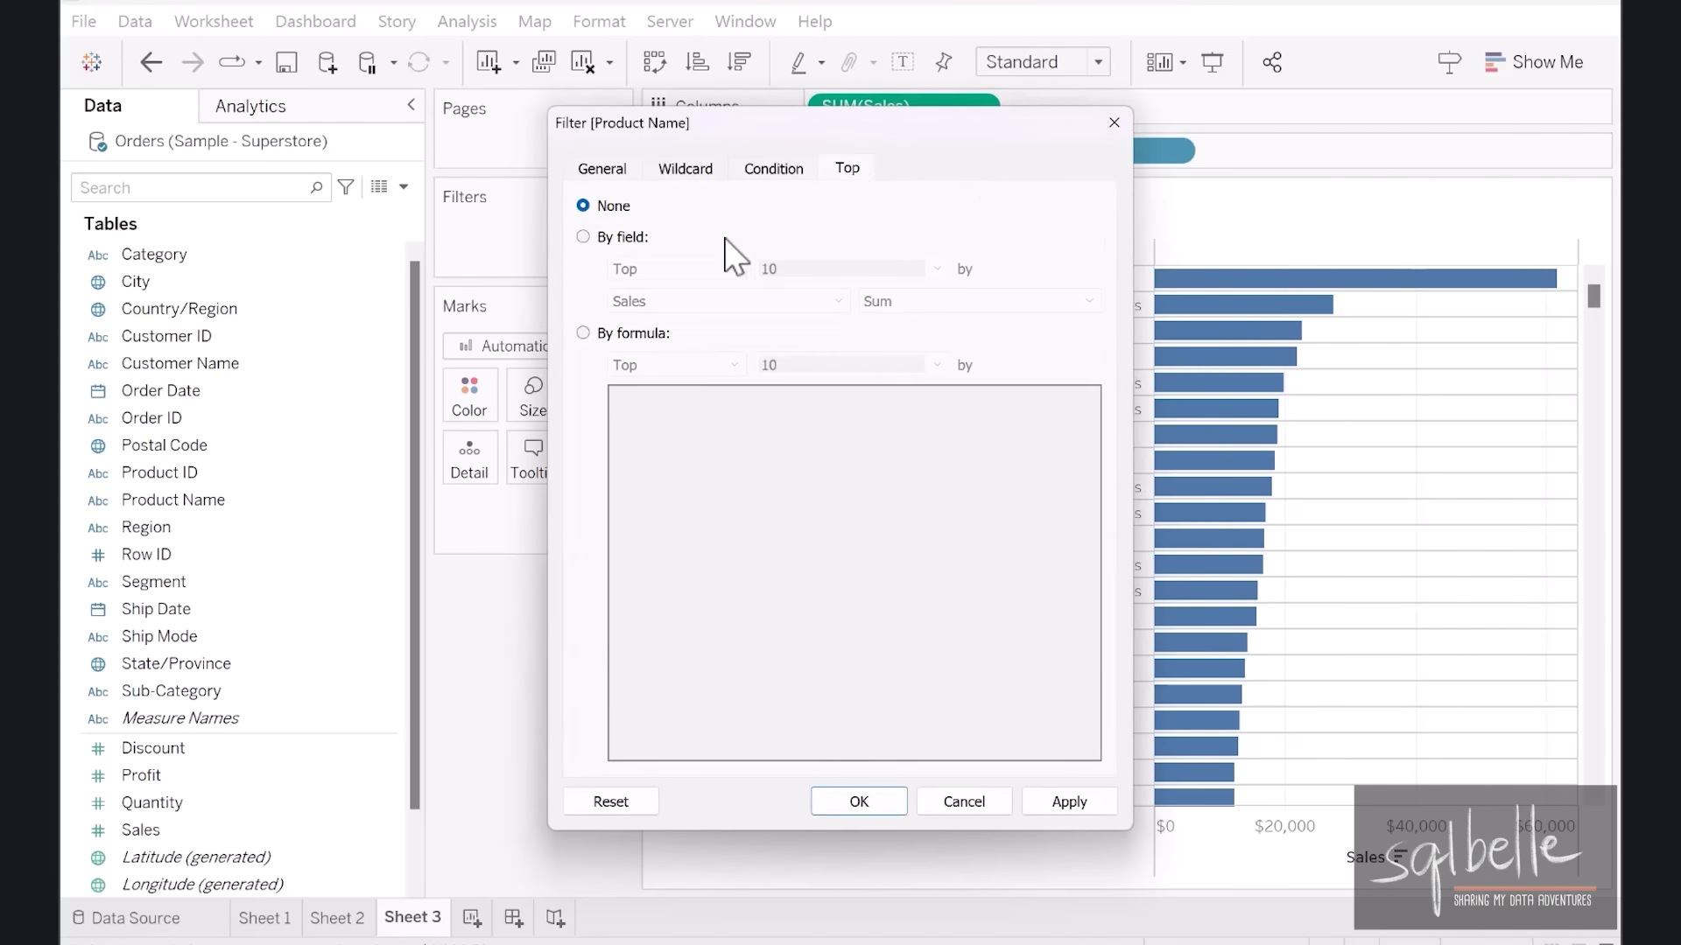
left_click(631, 238)
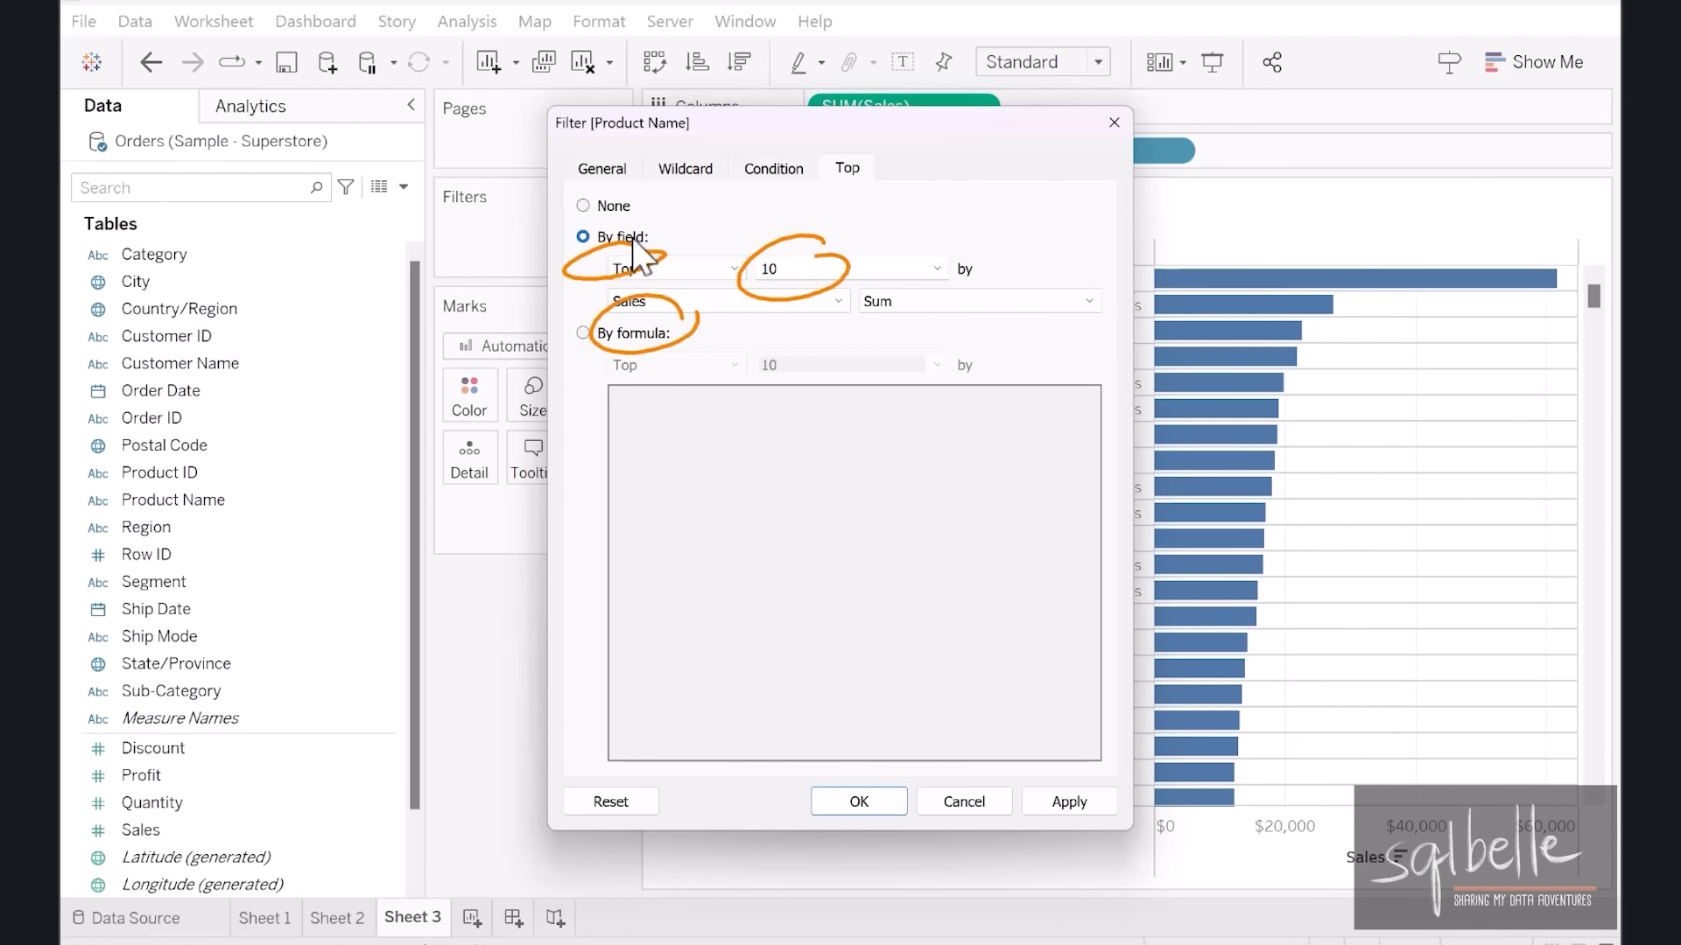
left_click(842, 797)
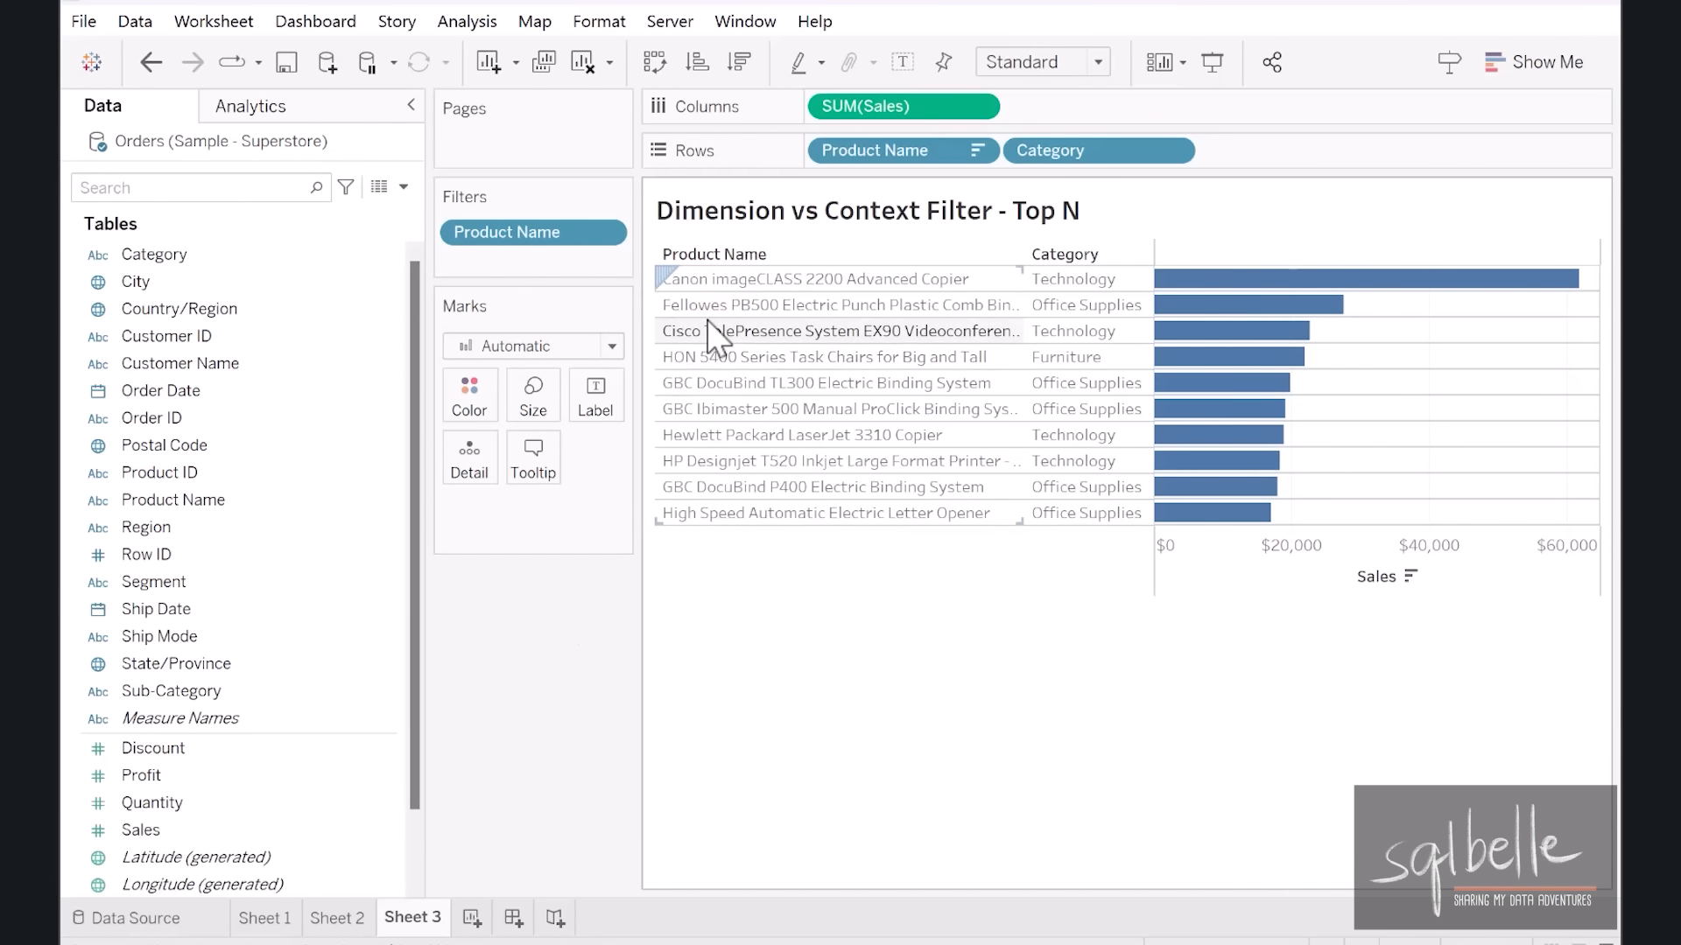
- Show the Category filter on the worksheet and limit it to Furniture only
left_click(1170, 150)
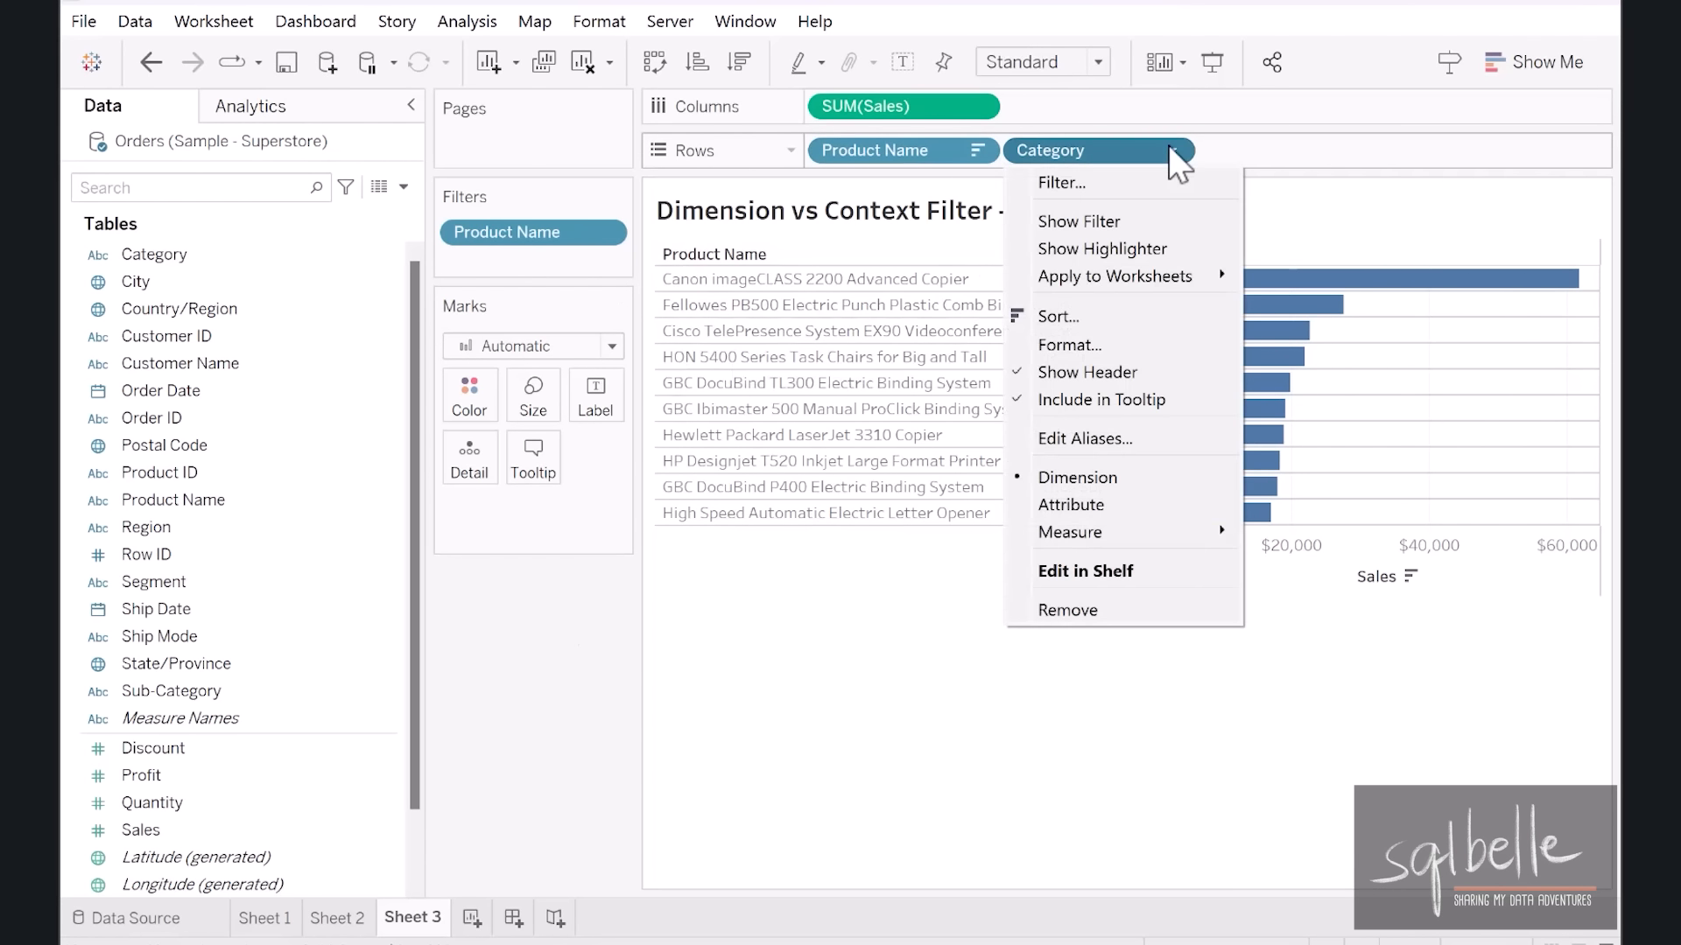
left_click(1120, 229)
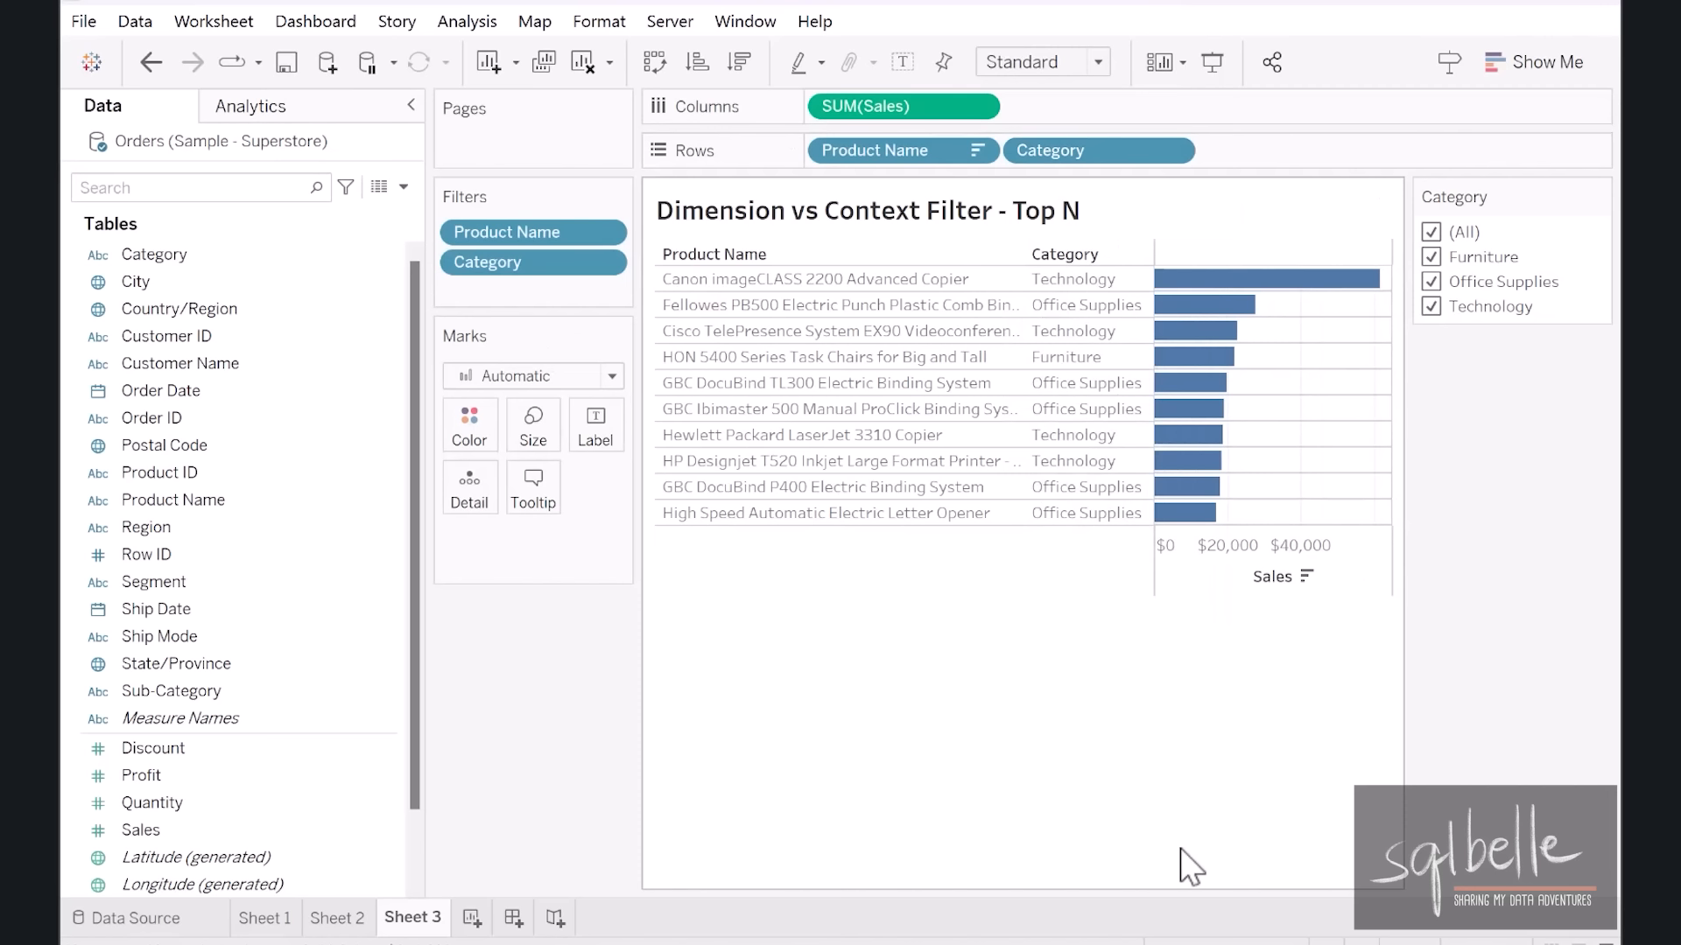
left_click(1431, 232)
left_click(1432, 257)
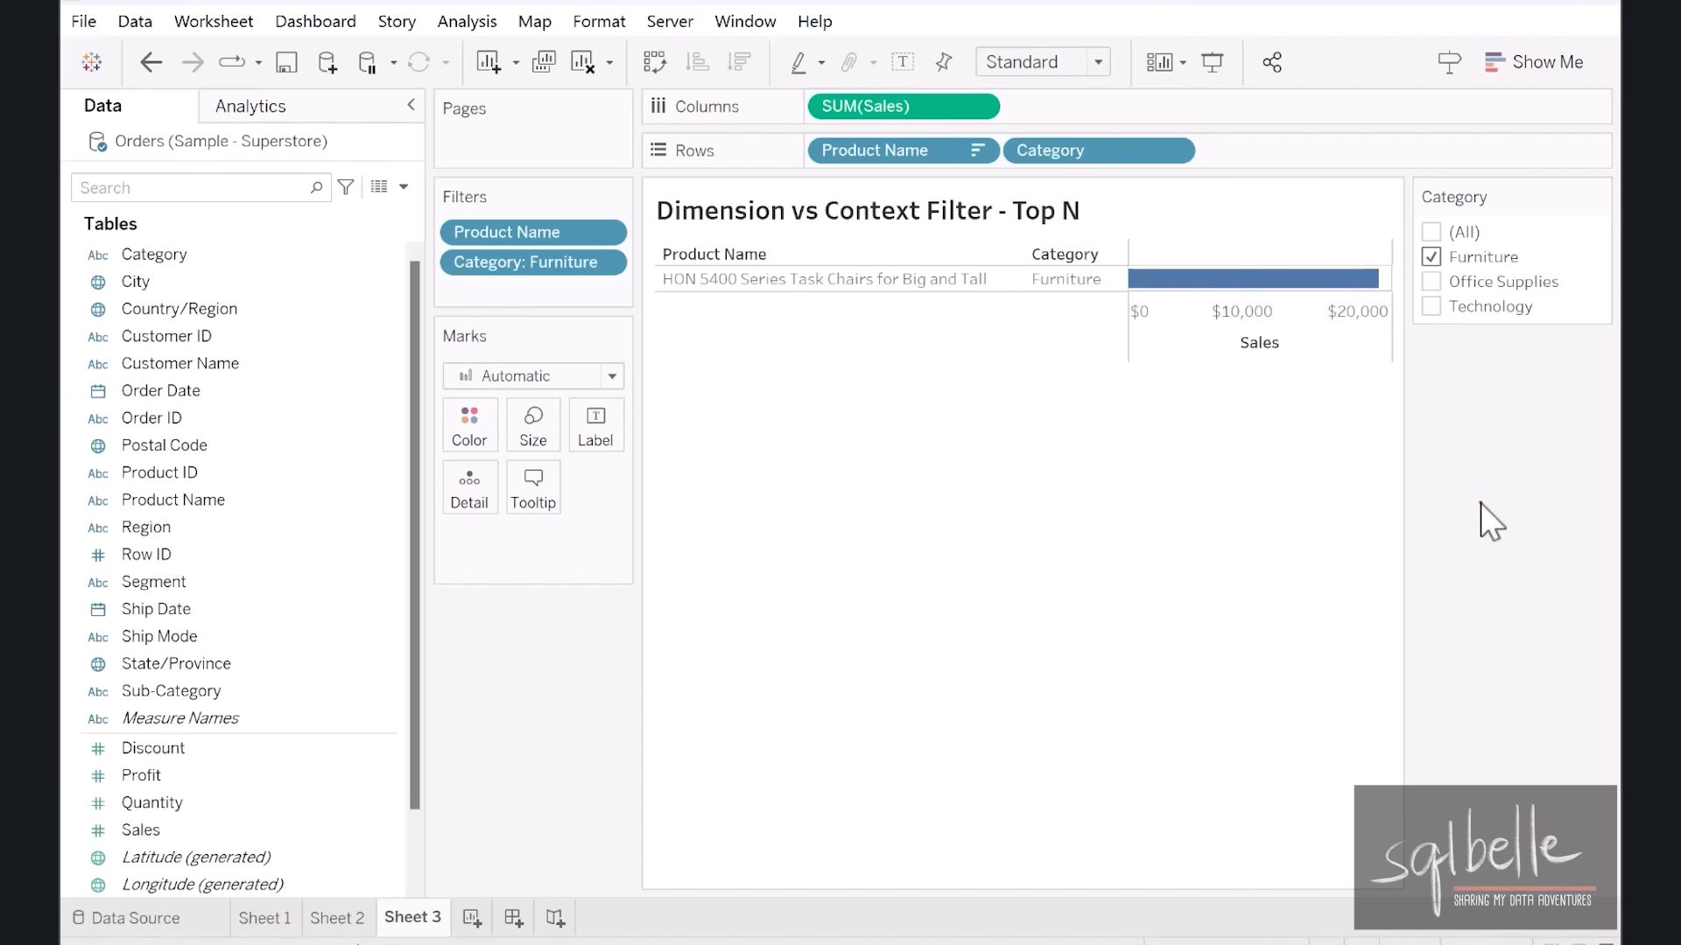
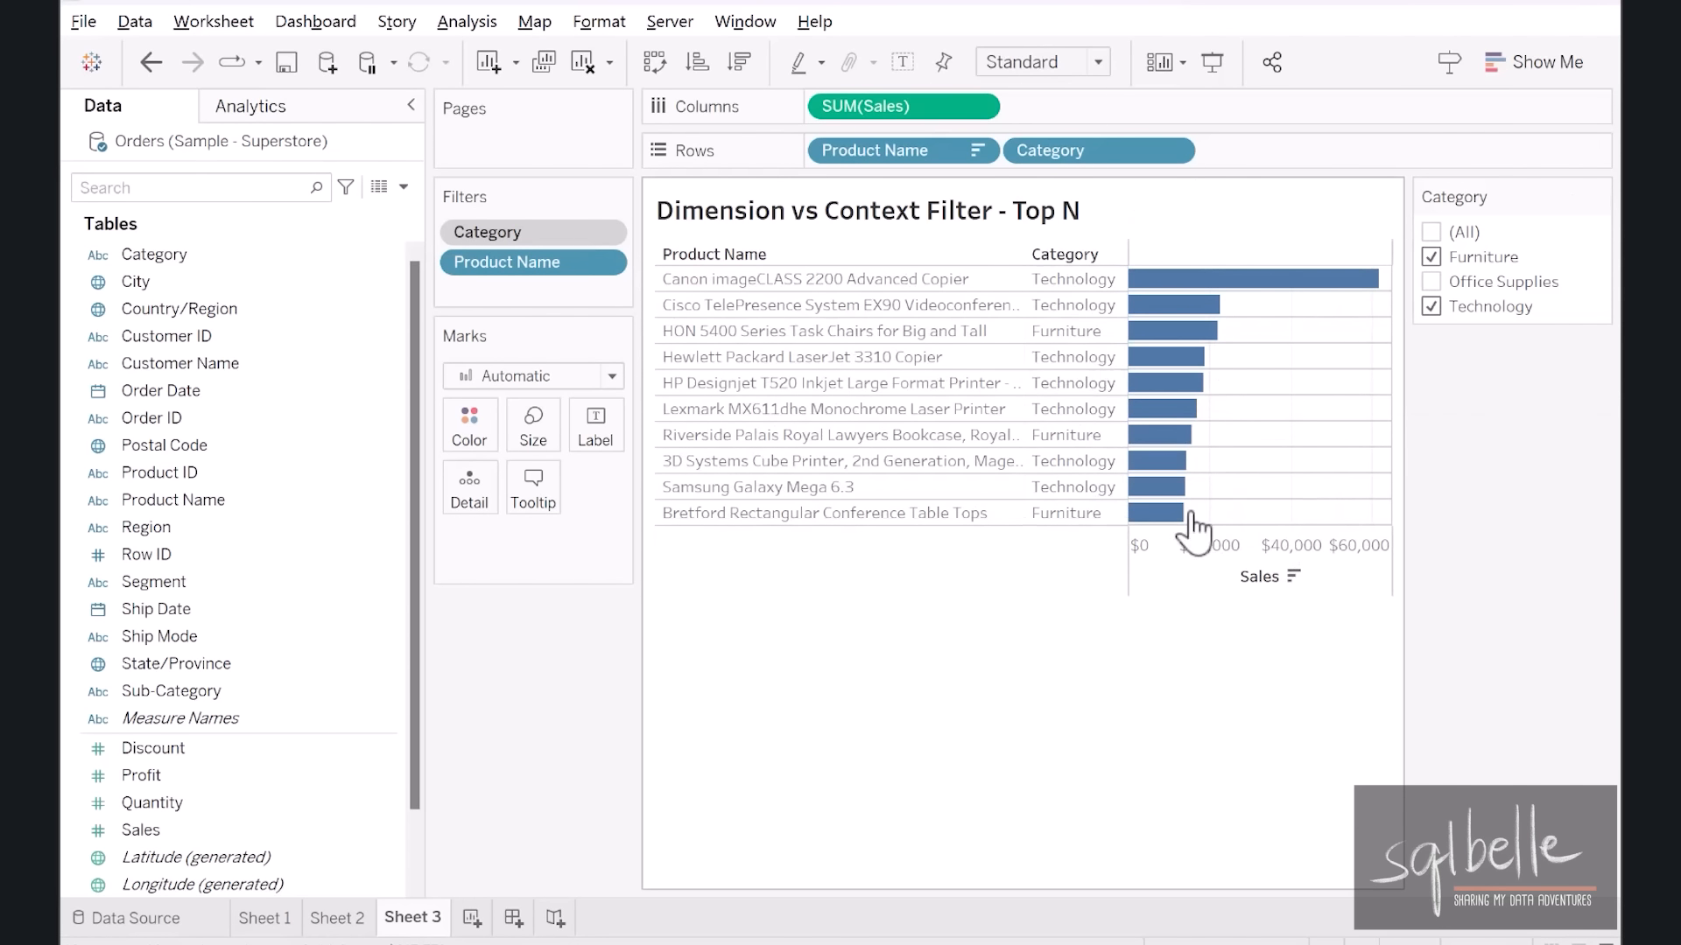
- Switch the Category context filter to Technology only, to Office Supplies only, and back to all categories
left_click(1432, 256)
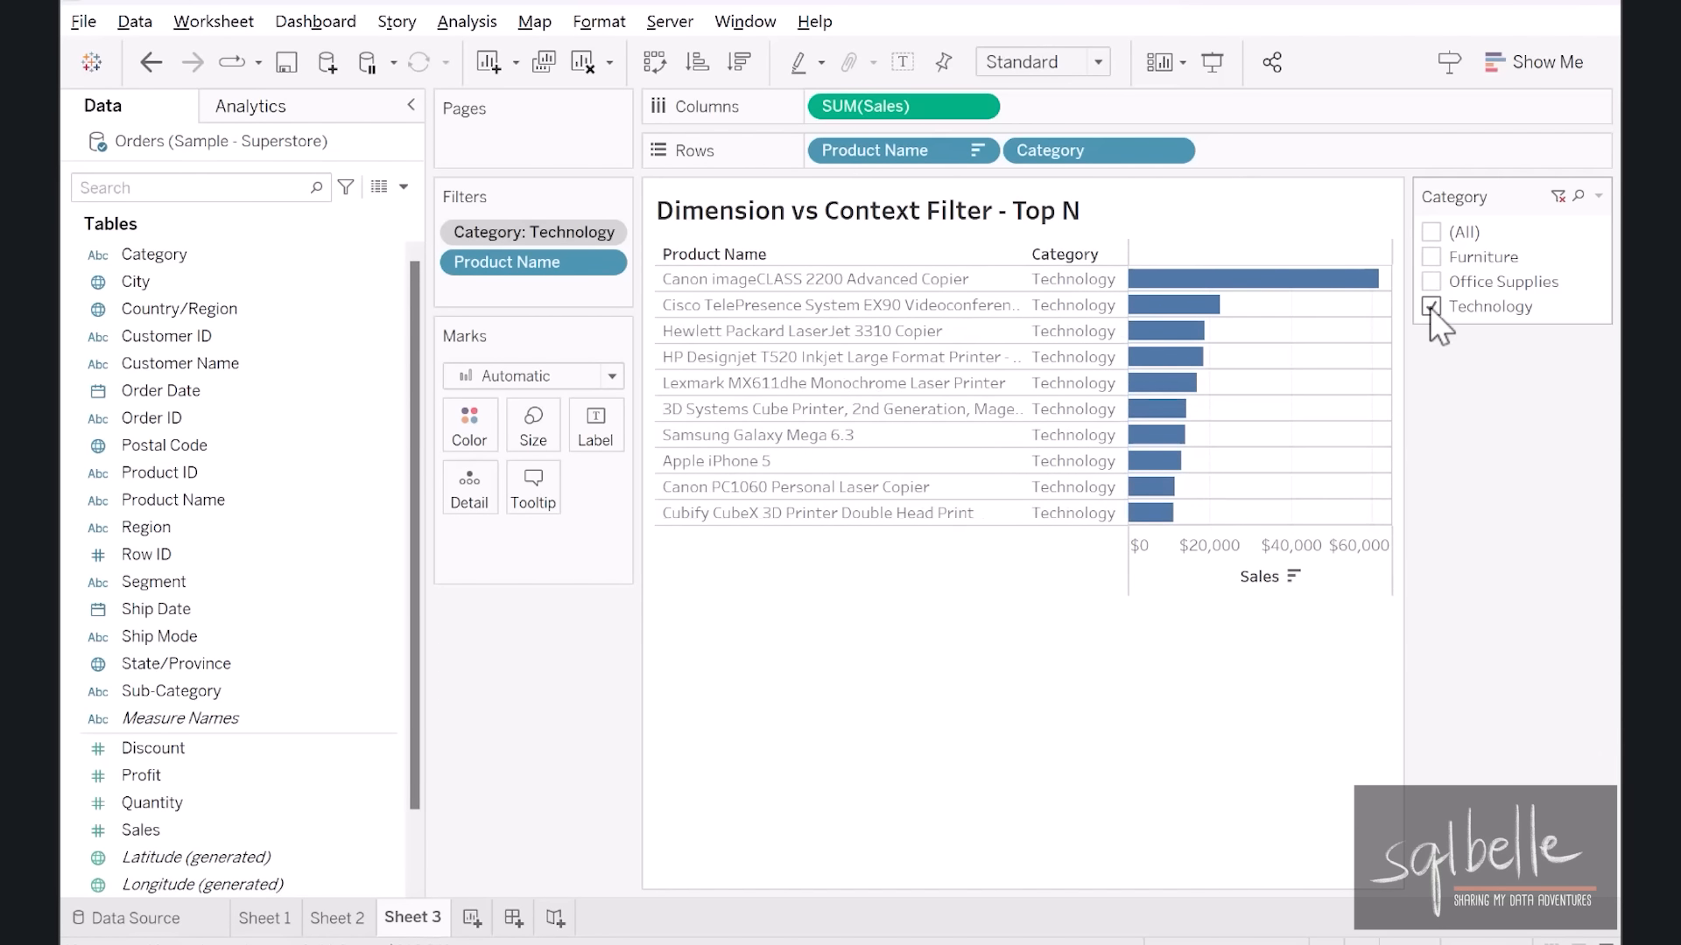
left_click(1430, 307)
left_click(1431, 282)
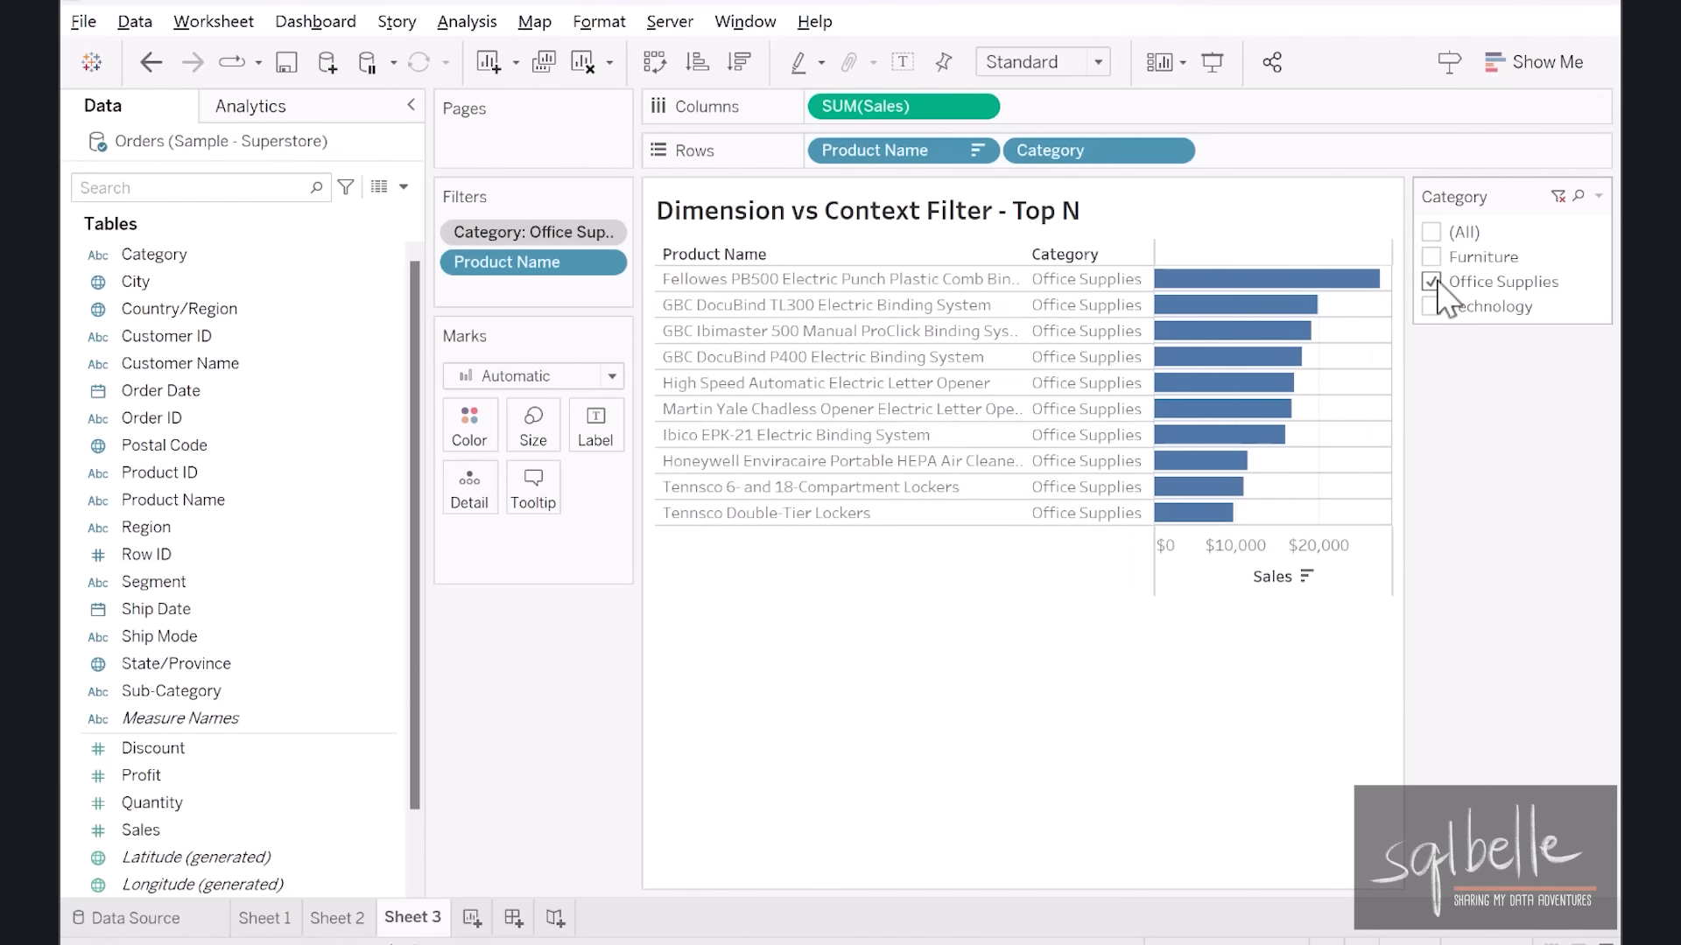
left_click(1431, 232)
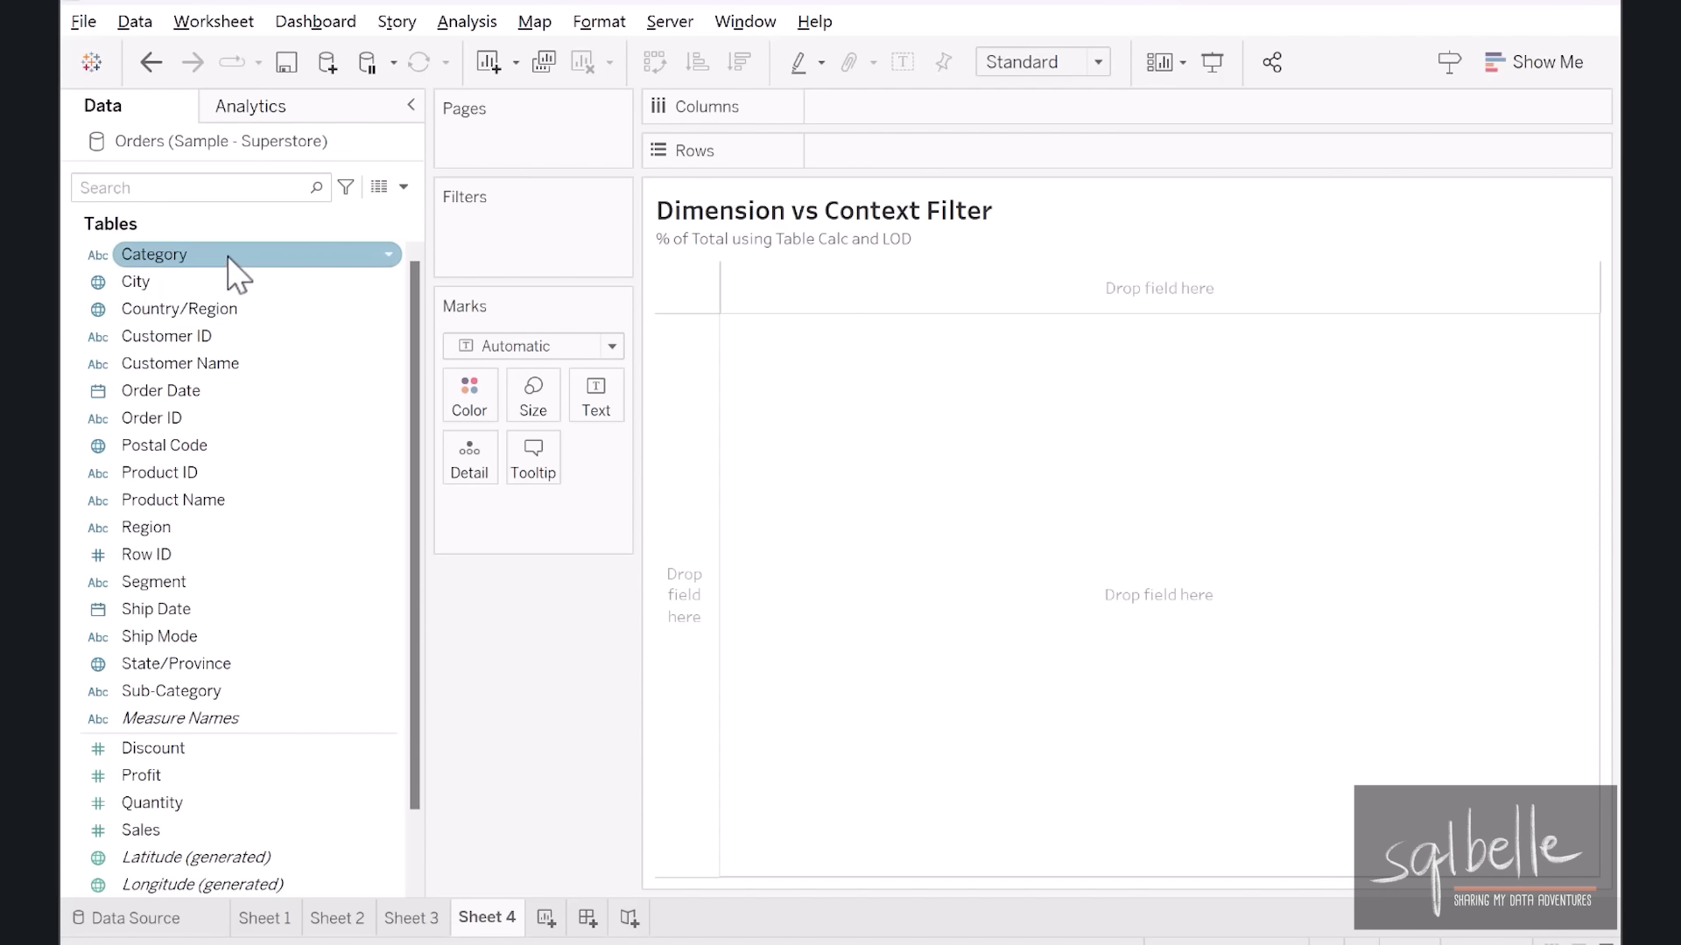
- Build a text table of SUM(Sales) by Category and add a grand total row
left_click_drag(225, 255, 906, 156)
left_click_drag(175, 831, 604, 401)
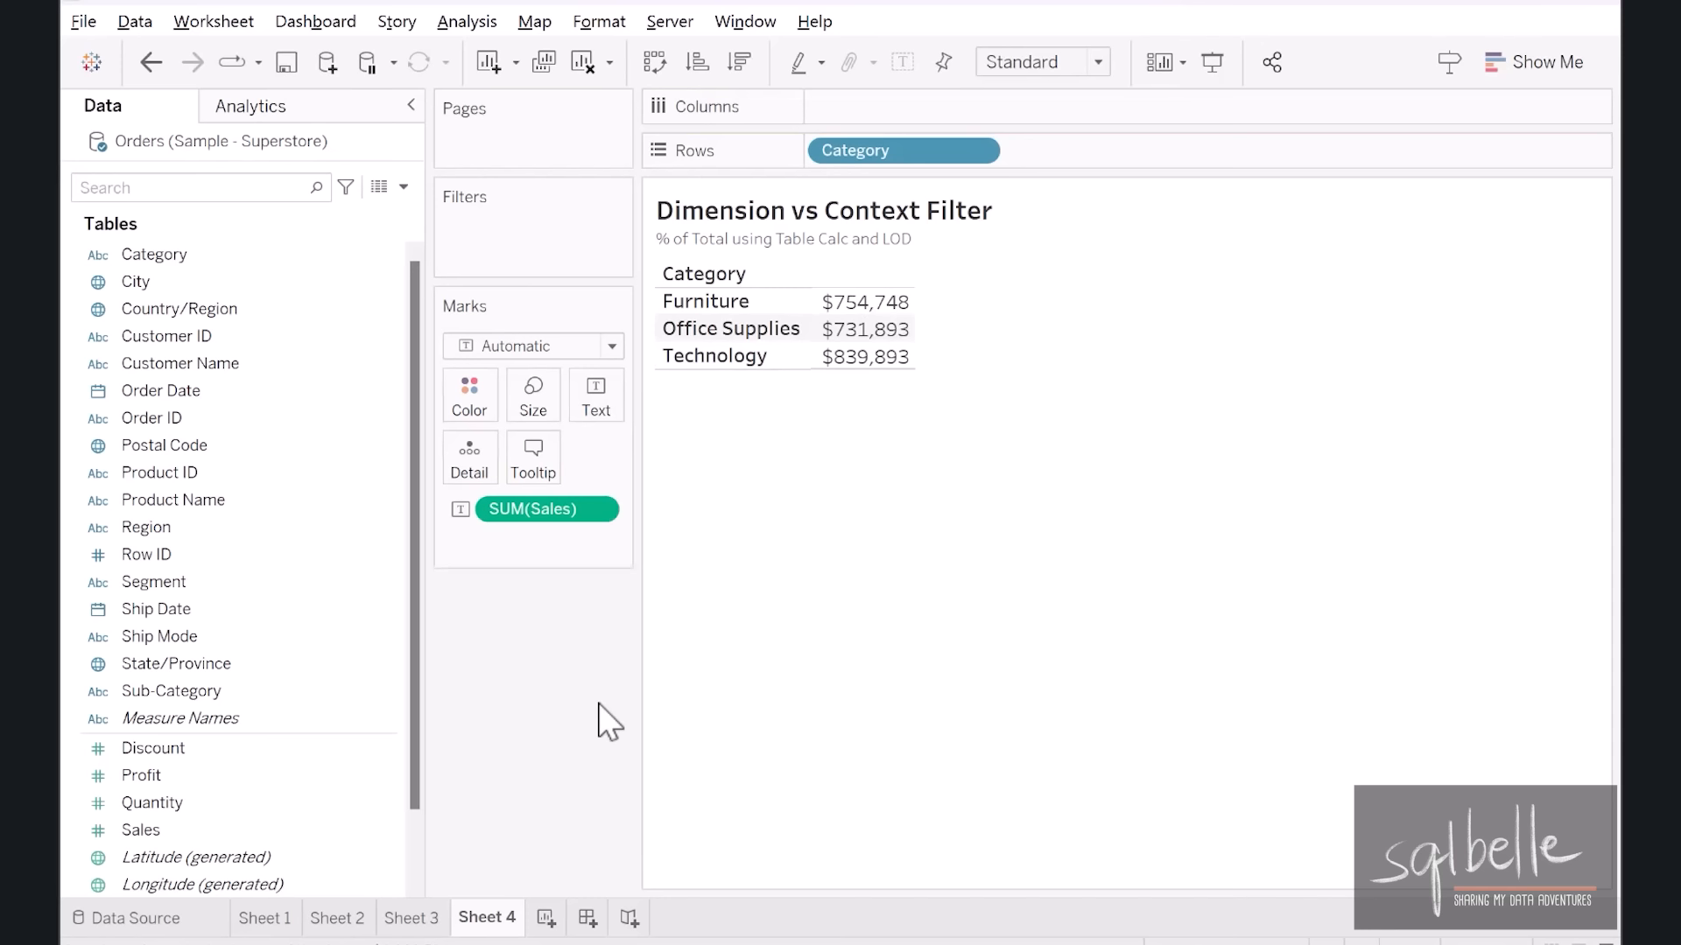
left_click(353, 104)
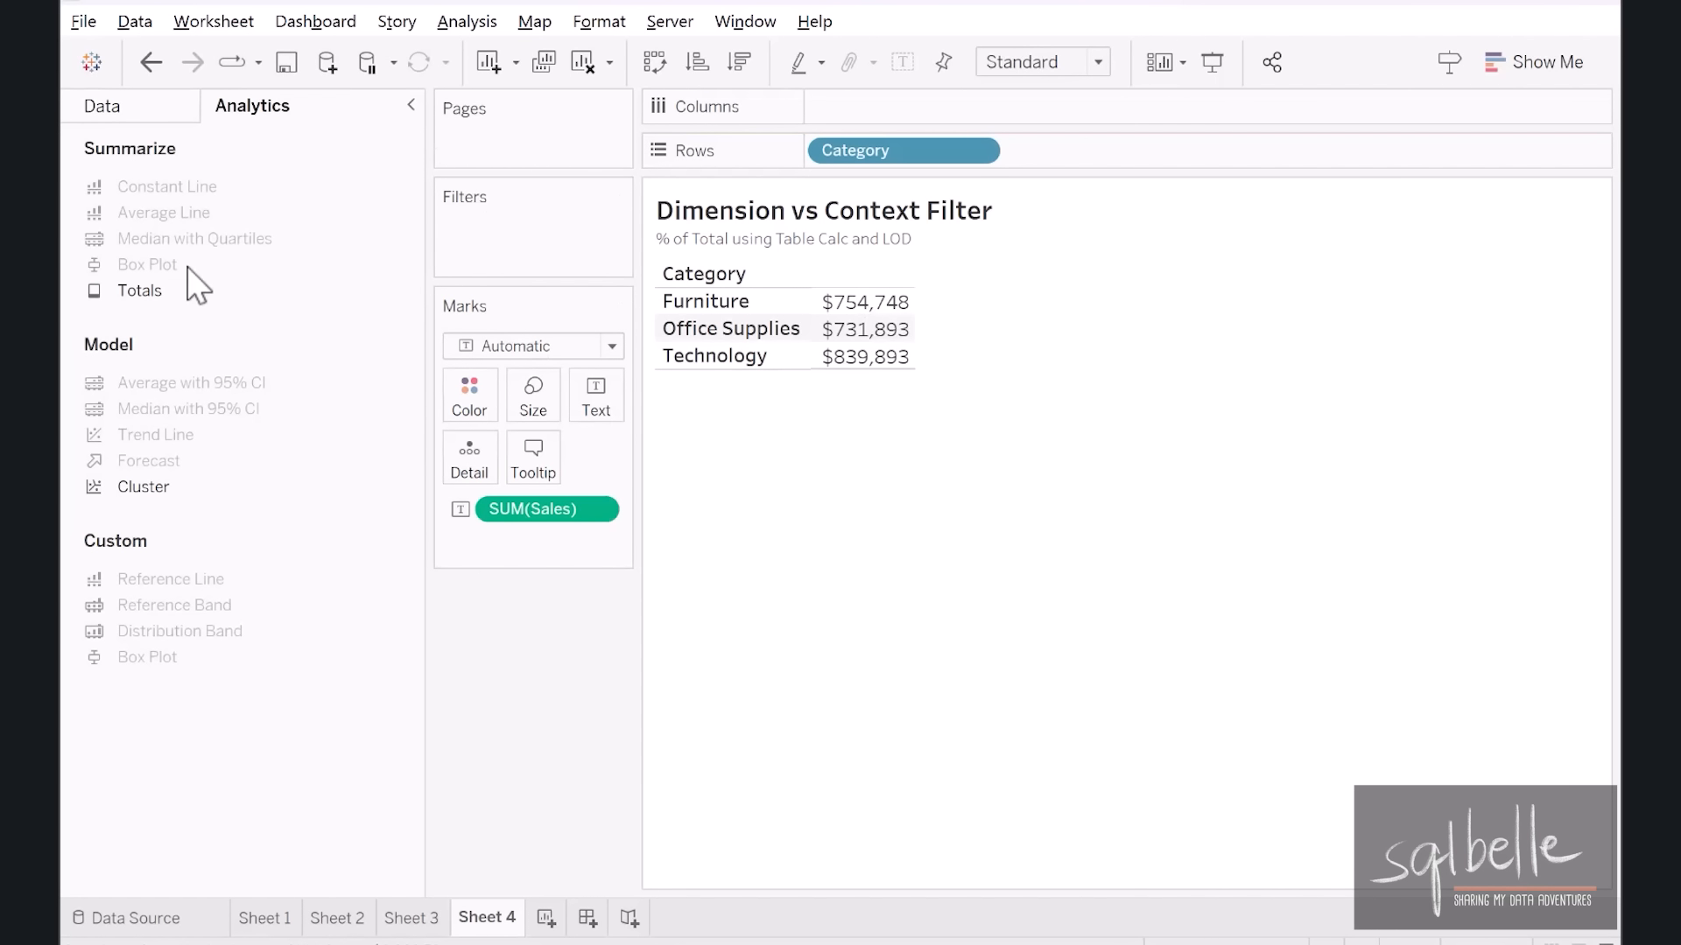
double_click(169, 292)
left_click(157, 106)
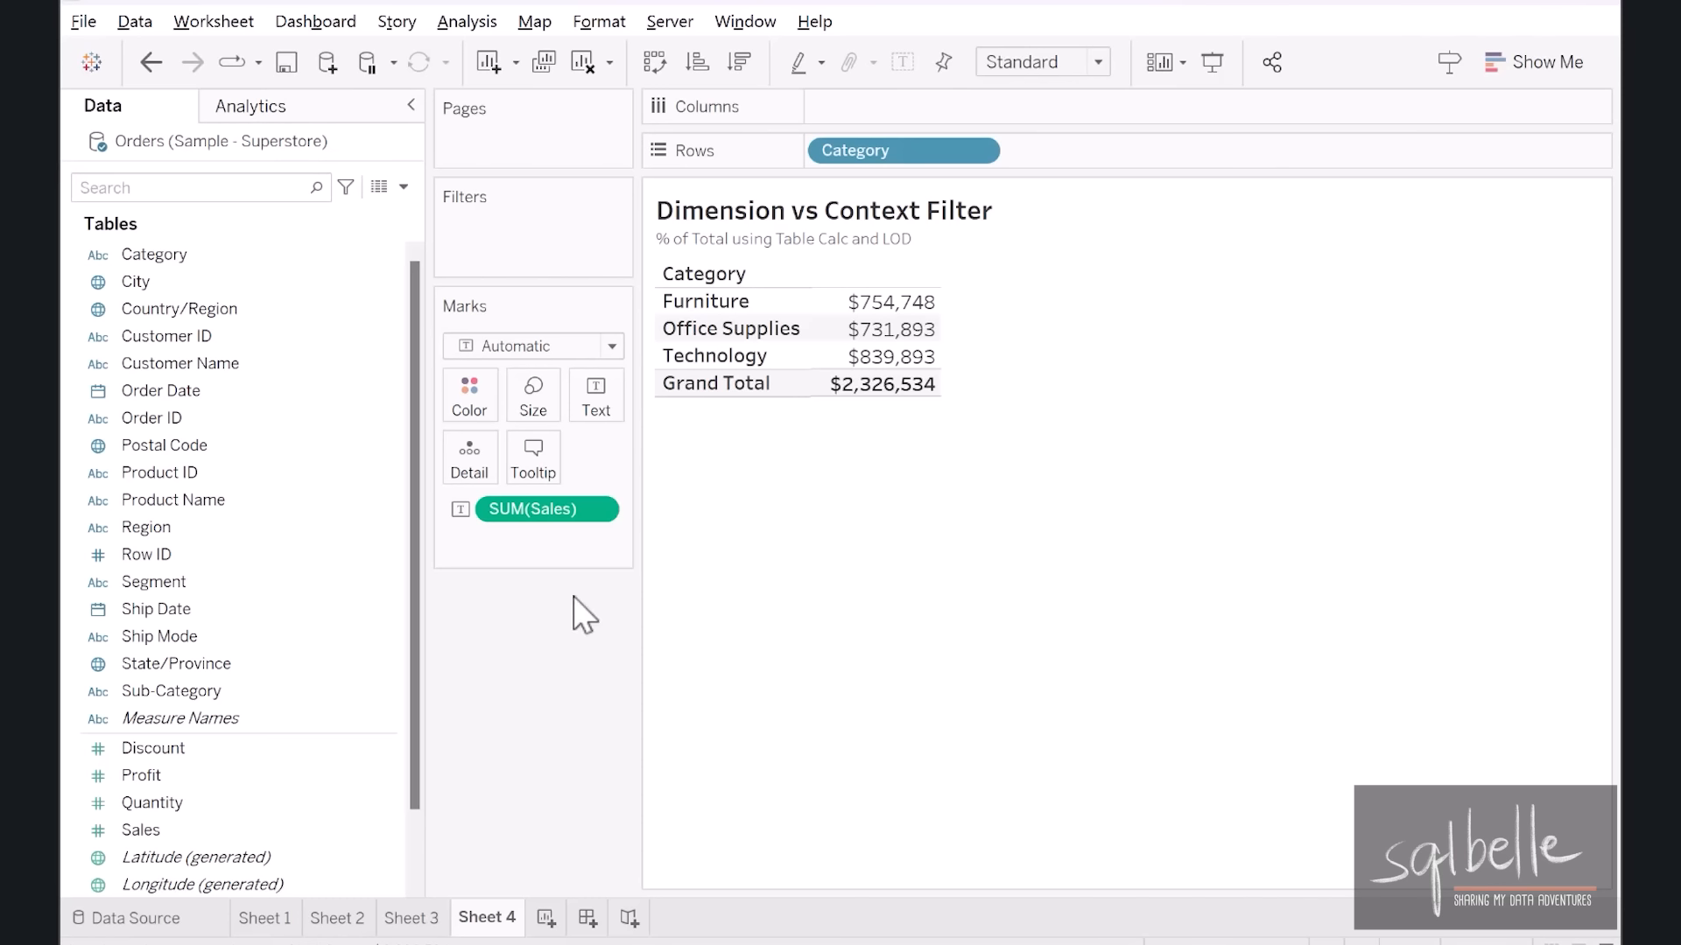
- Apply a Percent of Total quick table calculation to SUM(Sales) and add a plain SUM(Sales) column before it
left_click(602, 512)
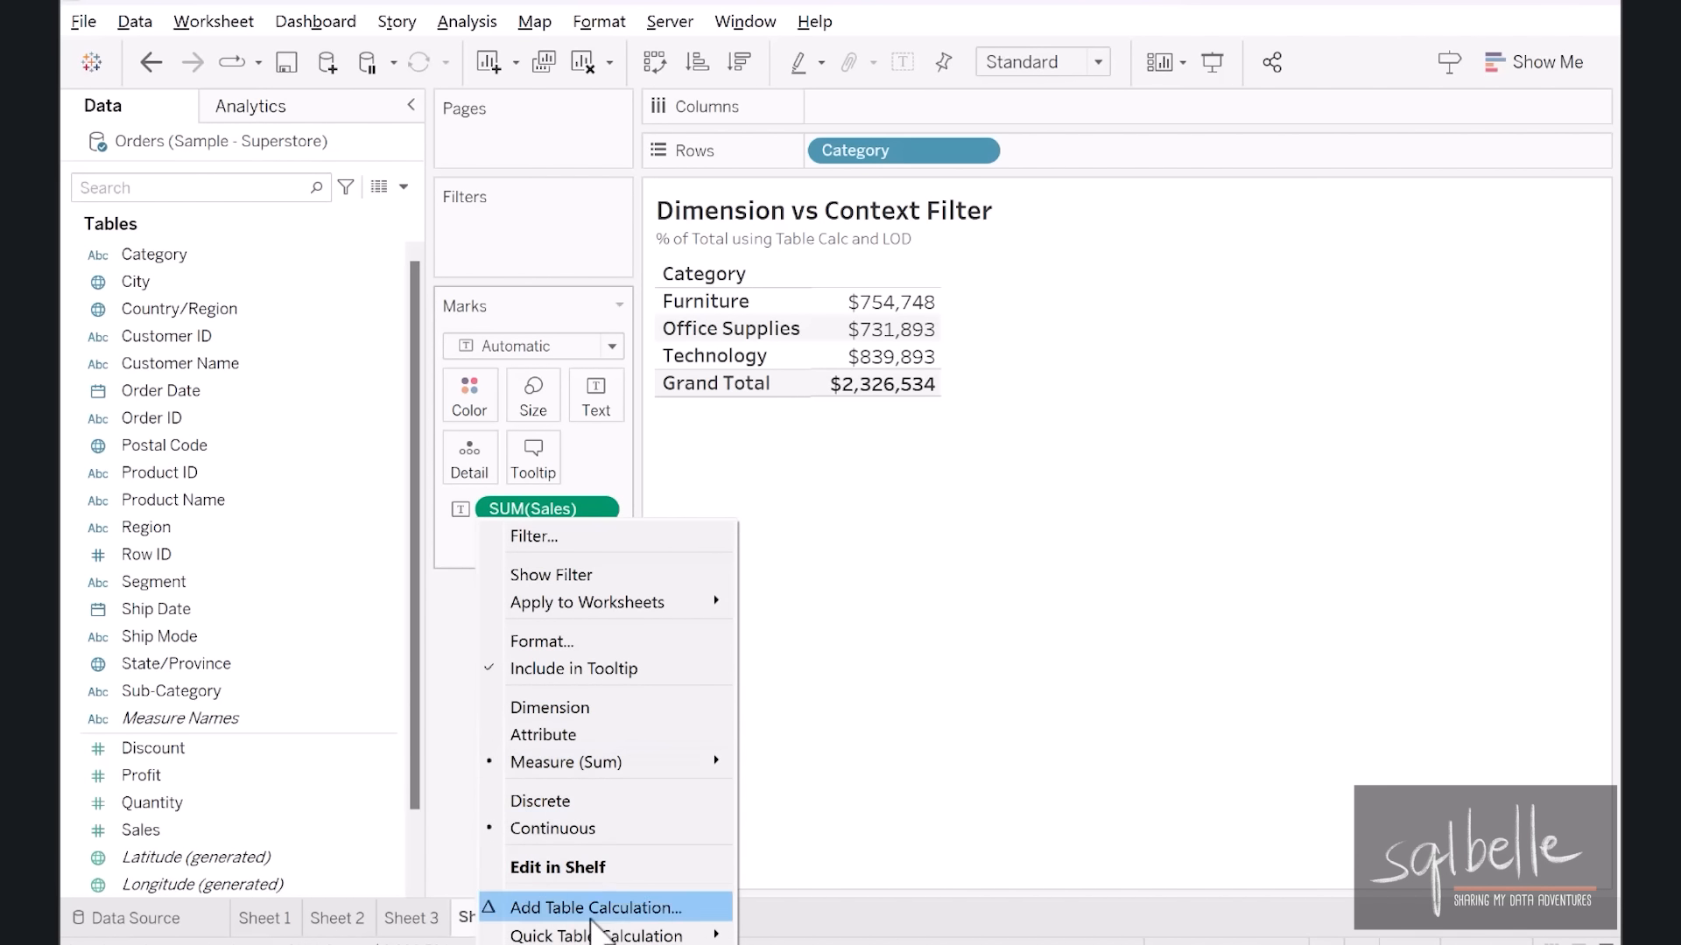
mouse_move(662, 934)
left_click(820, 811)
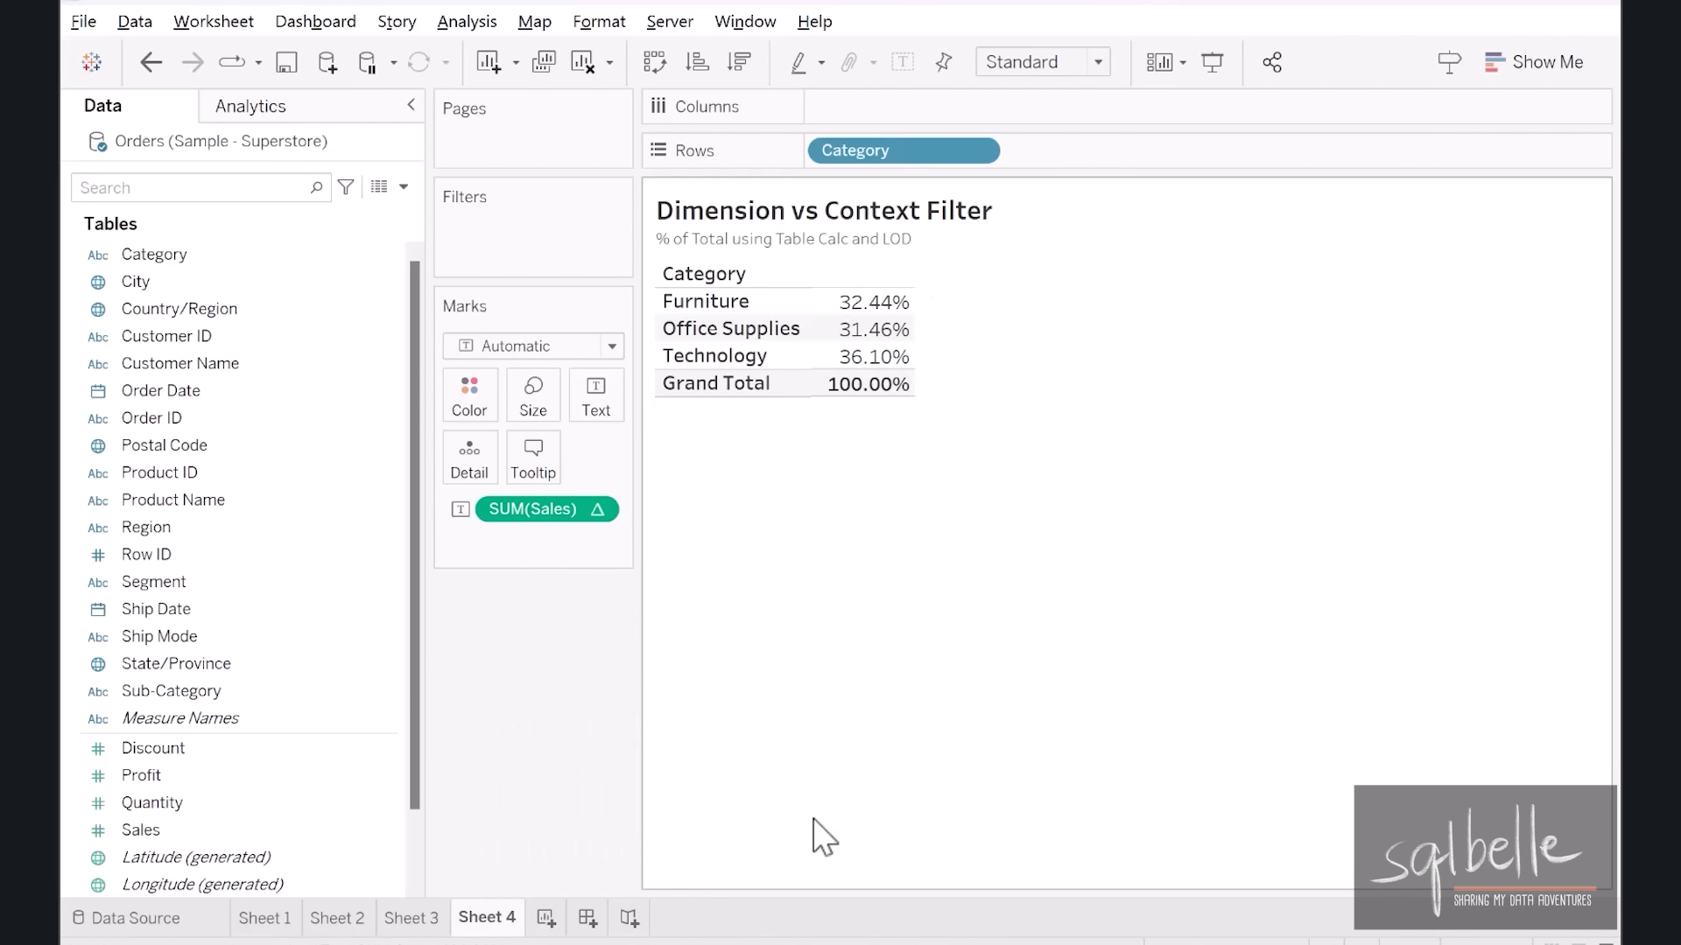
double_click(142, 832)
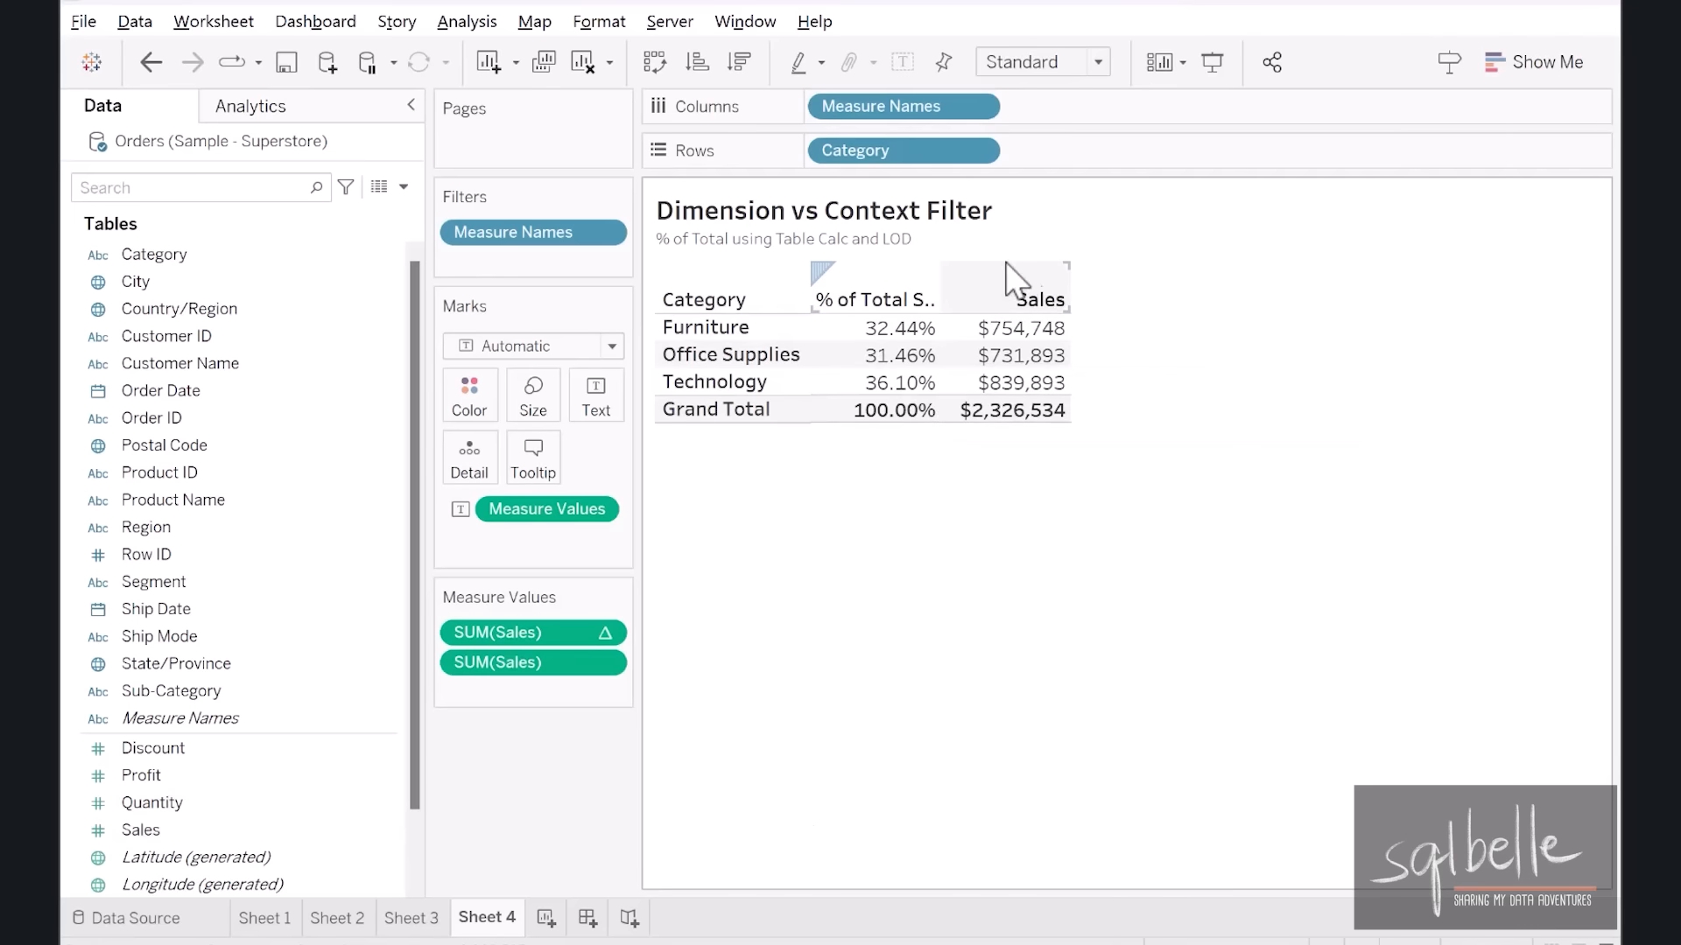
left_click_drag(571, 637, 528, 698)
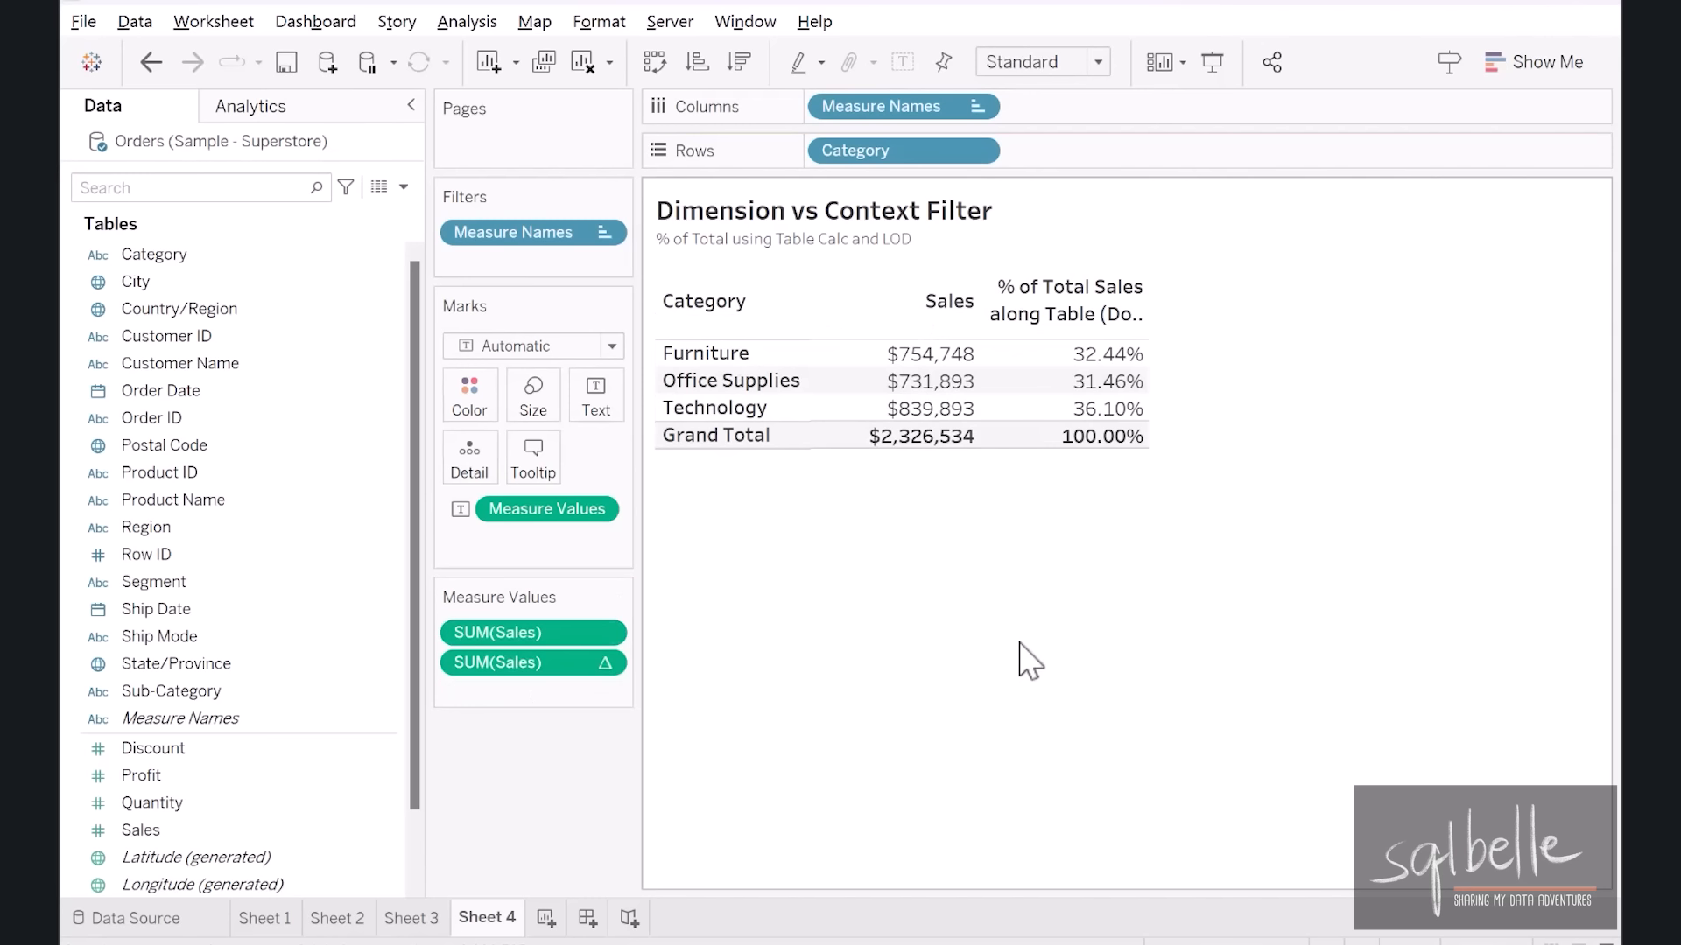
- Show the Category filter beside the percent-of-total table
left_click(979, 153)
left_click(928, 219)
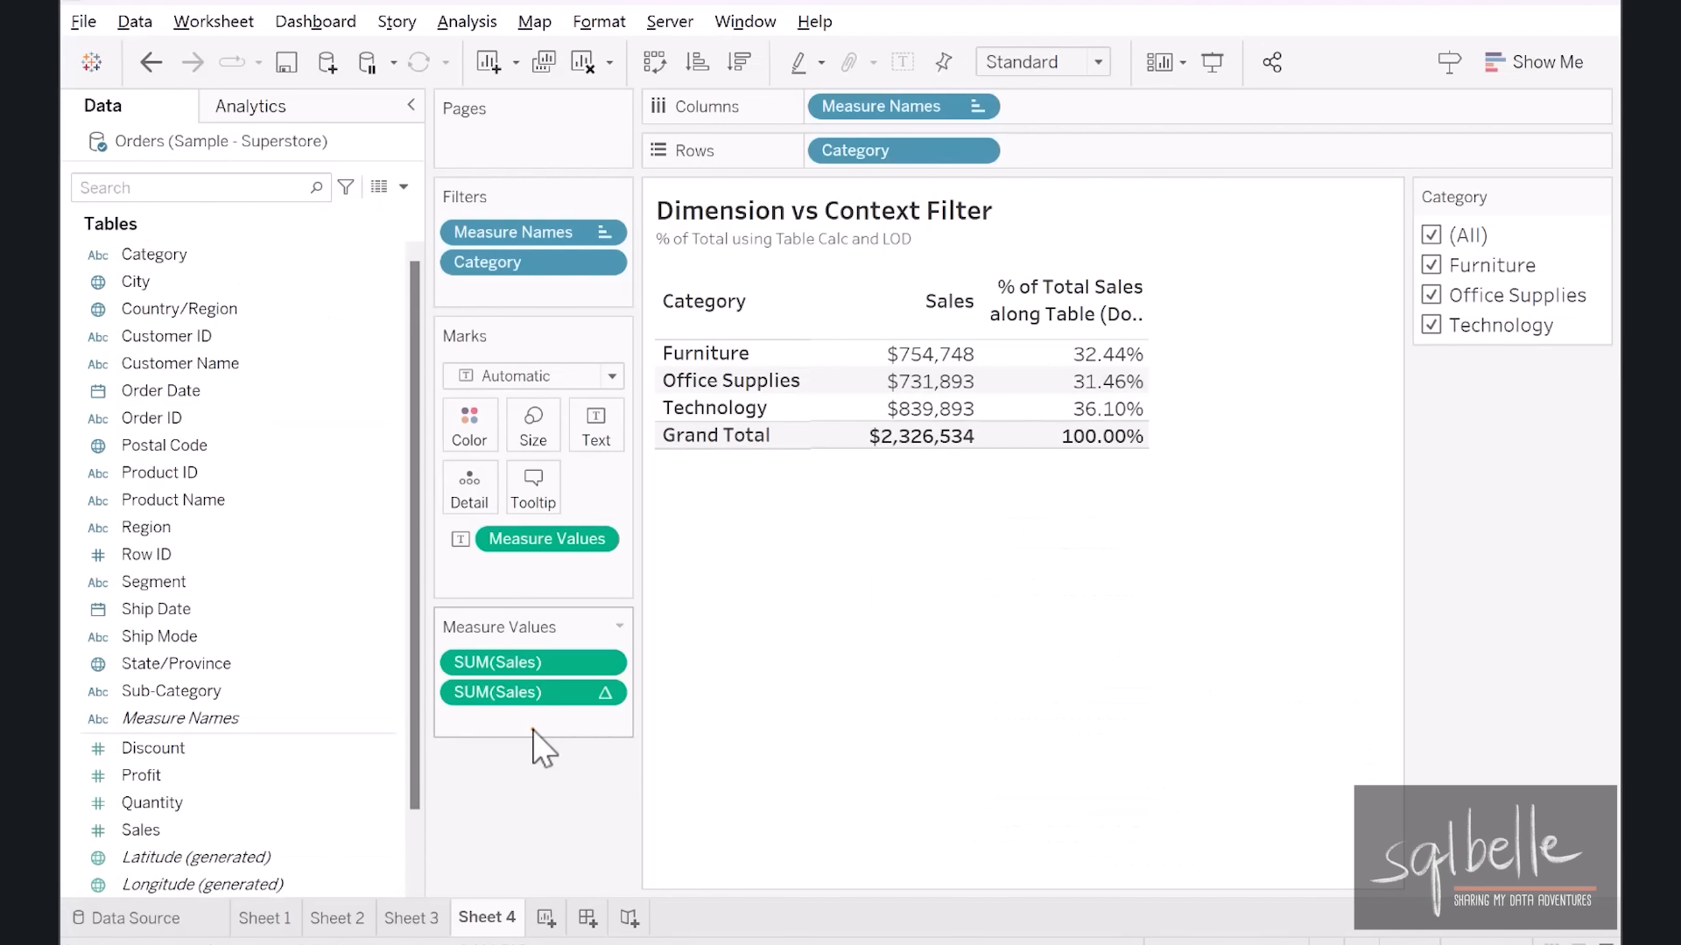
left_click_drag(1160, 346, 1219, 324)
left_click_drag(1155, 378, 1207, 359)
left_click_drag(1142, 408, 1200, 394)
mouse_move(1403, 334)
left_mouse_down()
mouse_move(1563, 279)
mouse_move(1329, 369)
left_mouse_up()
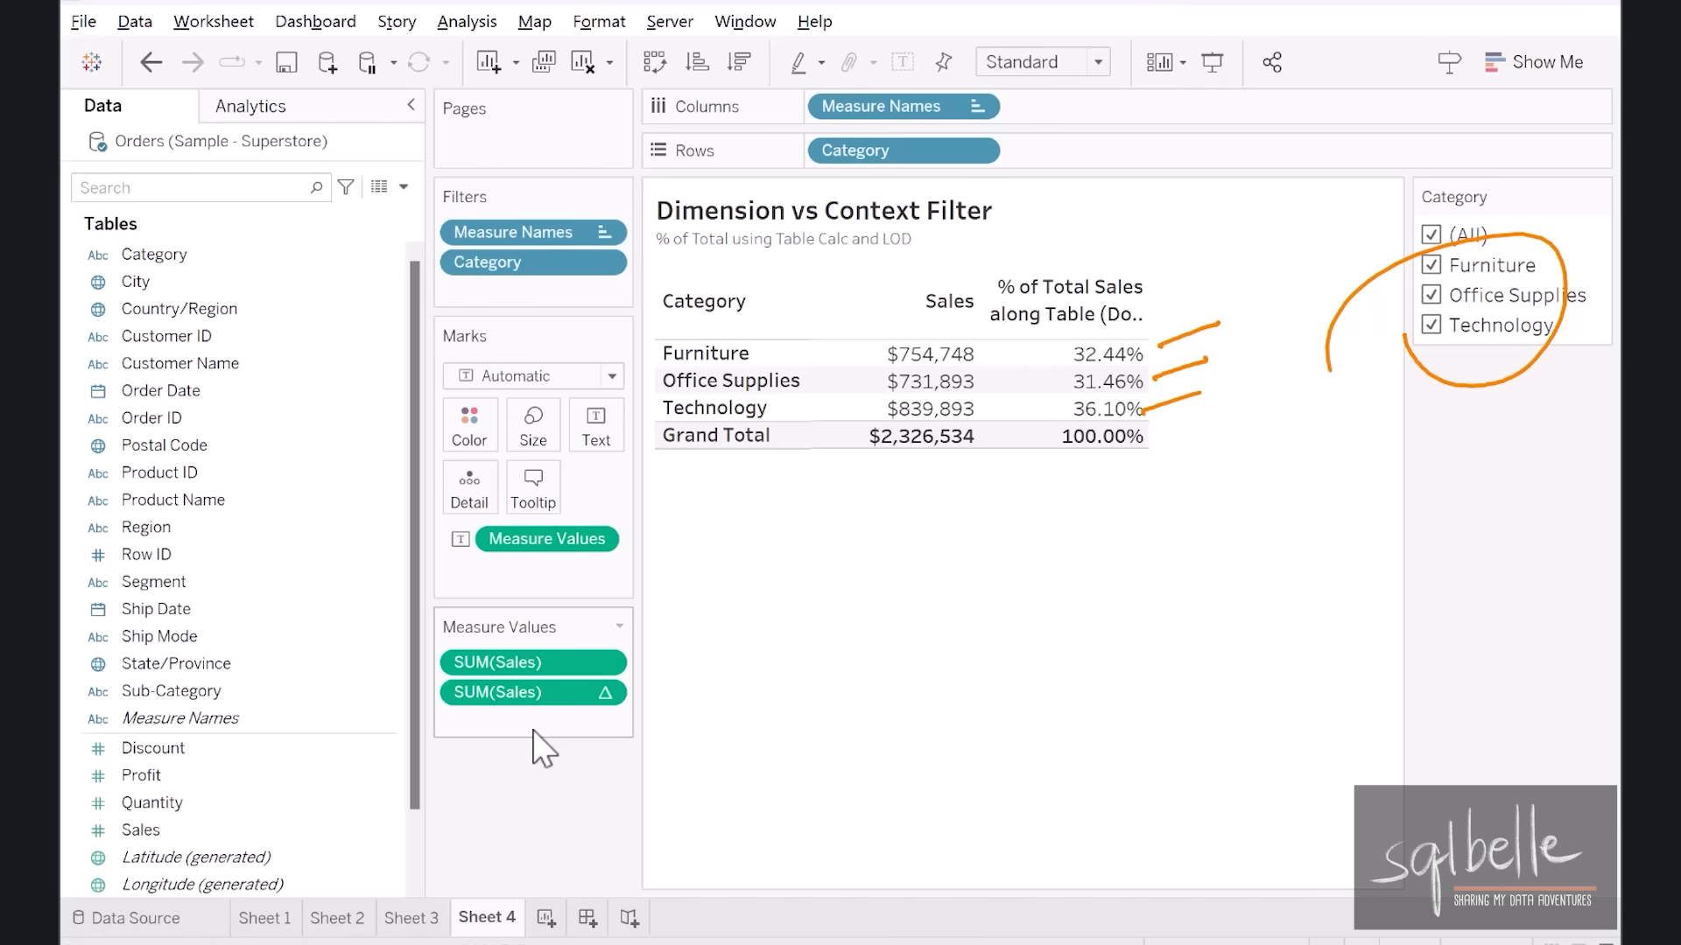
key("Escape")
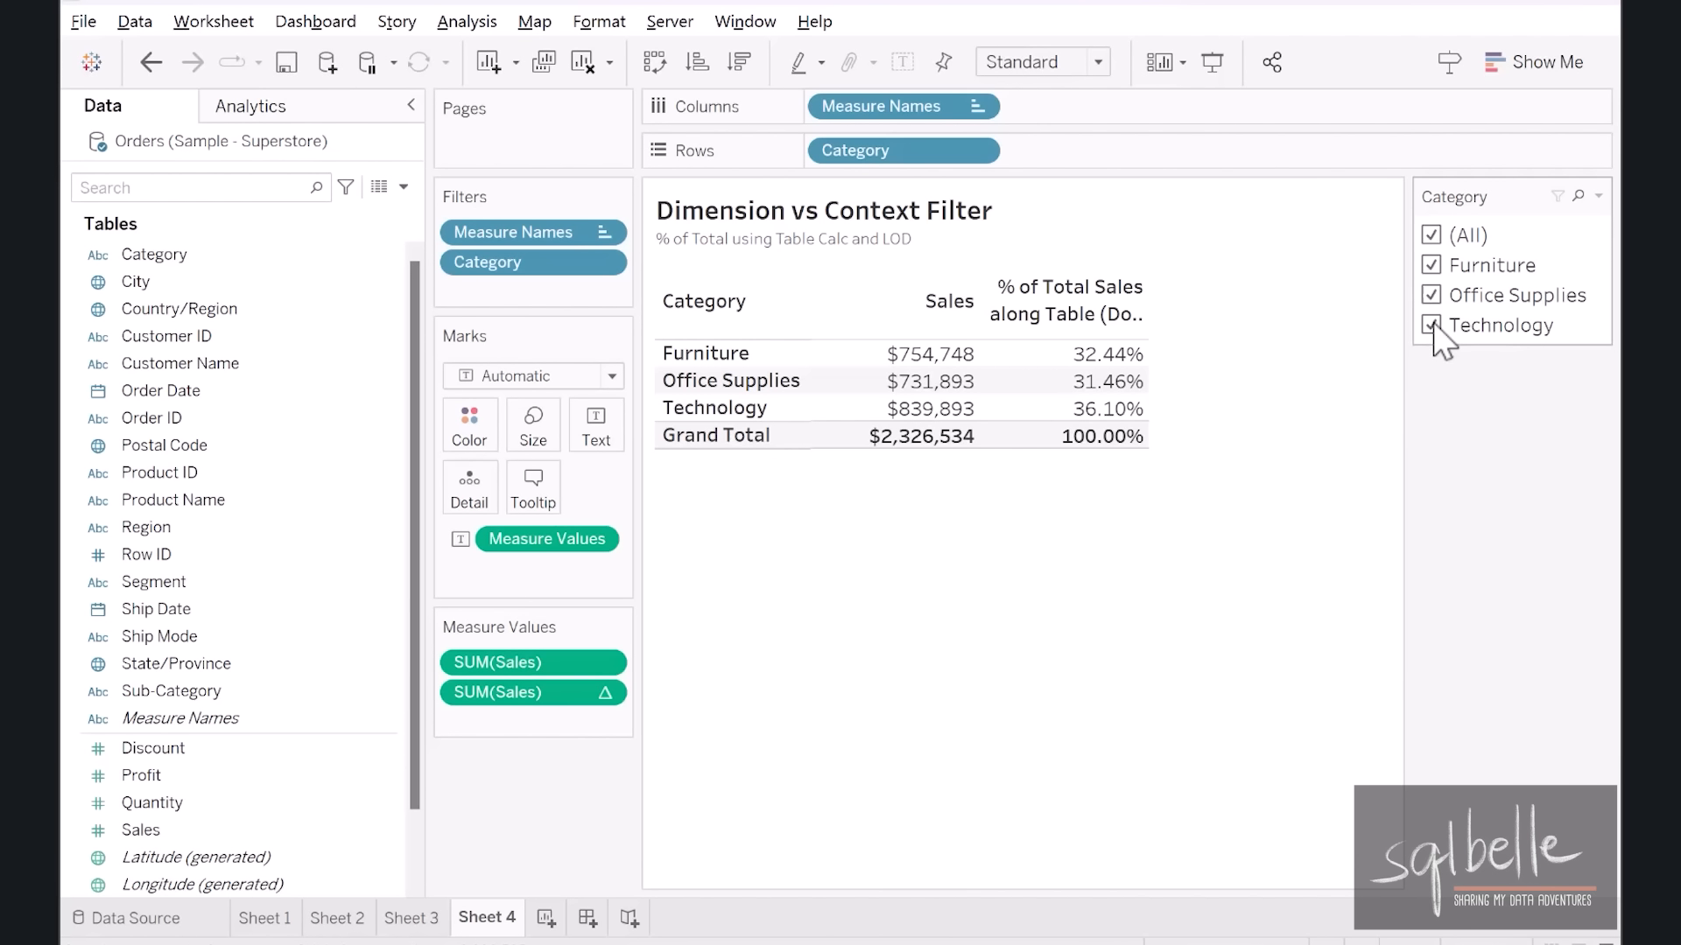
- Exclude Technology with the Category filter to check its effect on the percentages, and include it again
left_click(1432, 326)
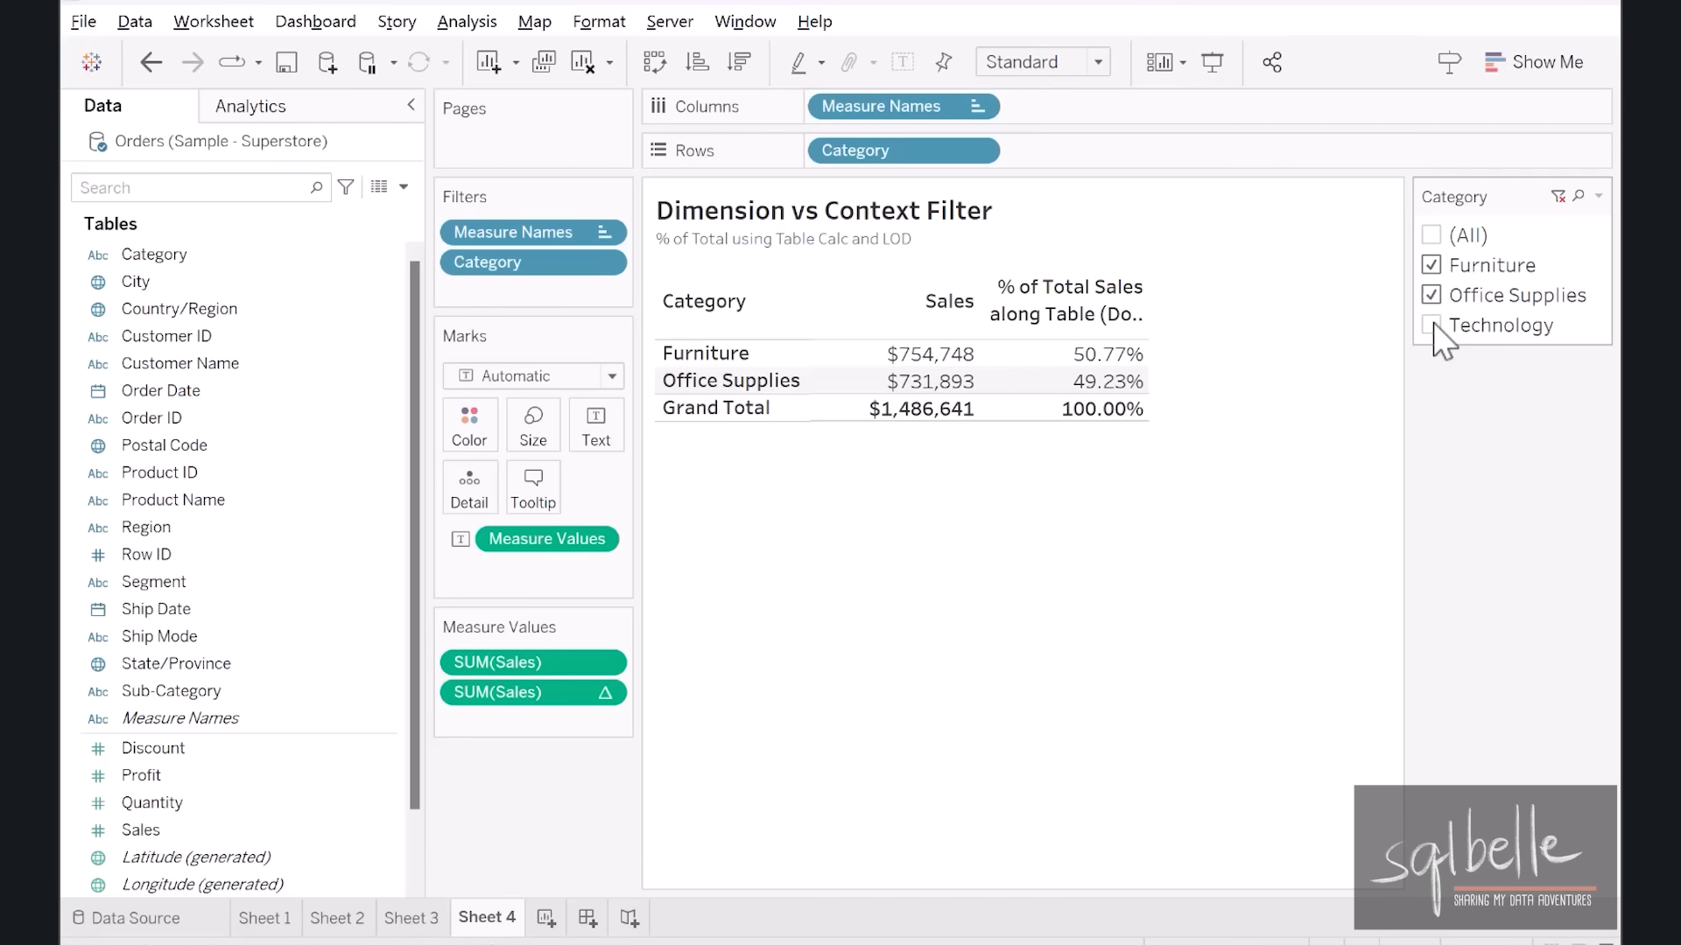
left_click(1432, 327)
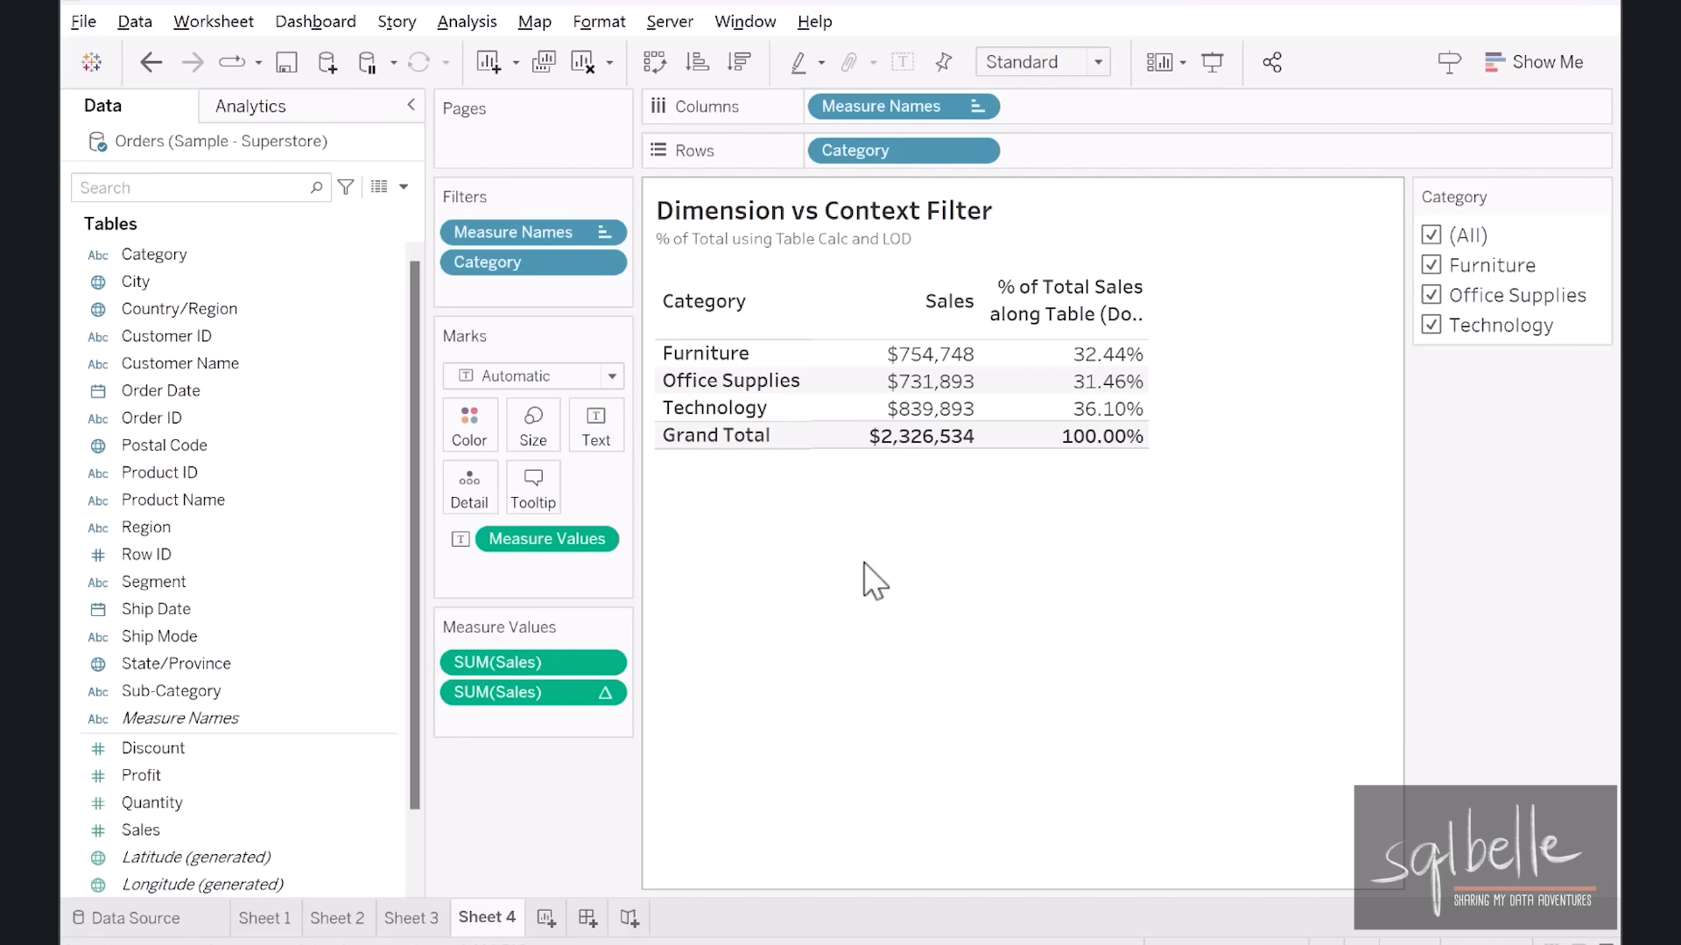
- Create a calculated field named Grand Total - FIXED with the formula {SUM(Sales)} and add it to the table as the last column
left_click(404, 187)
left_click(368, 210)
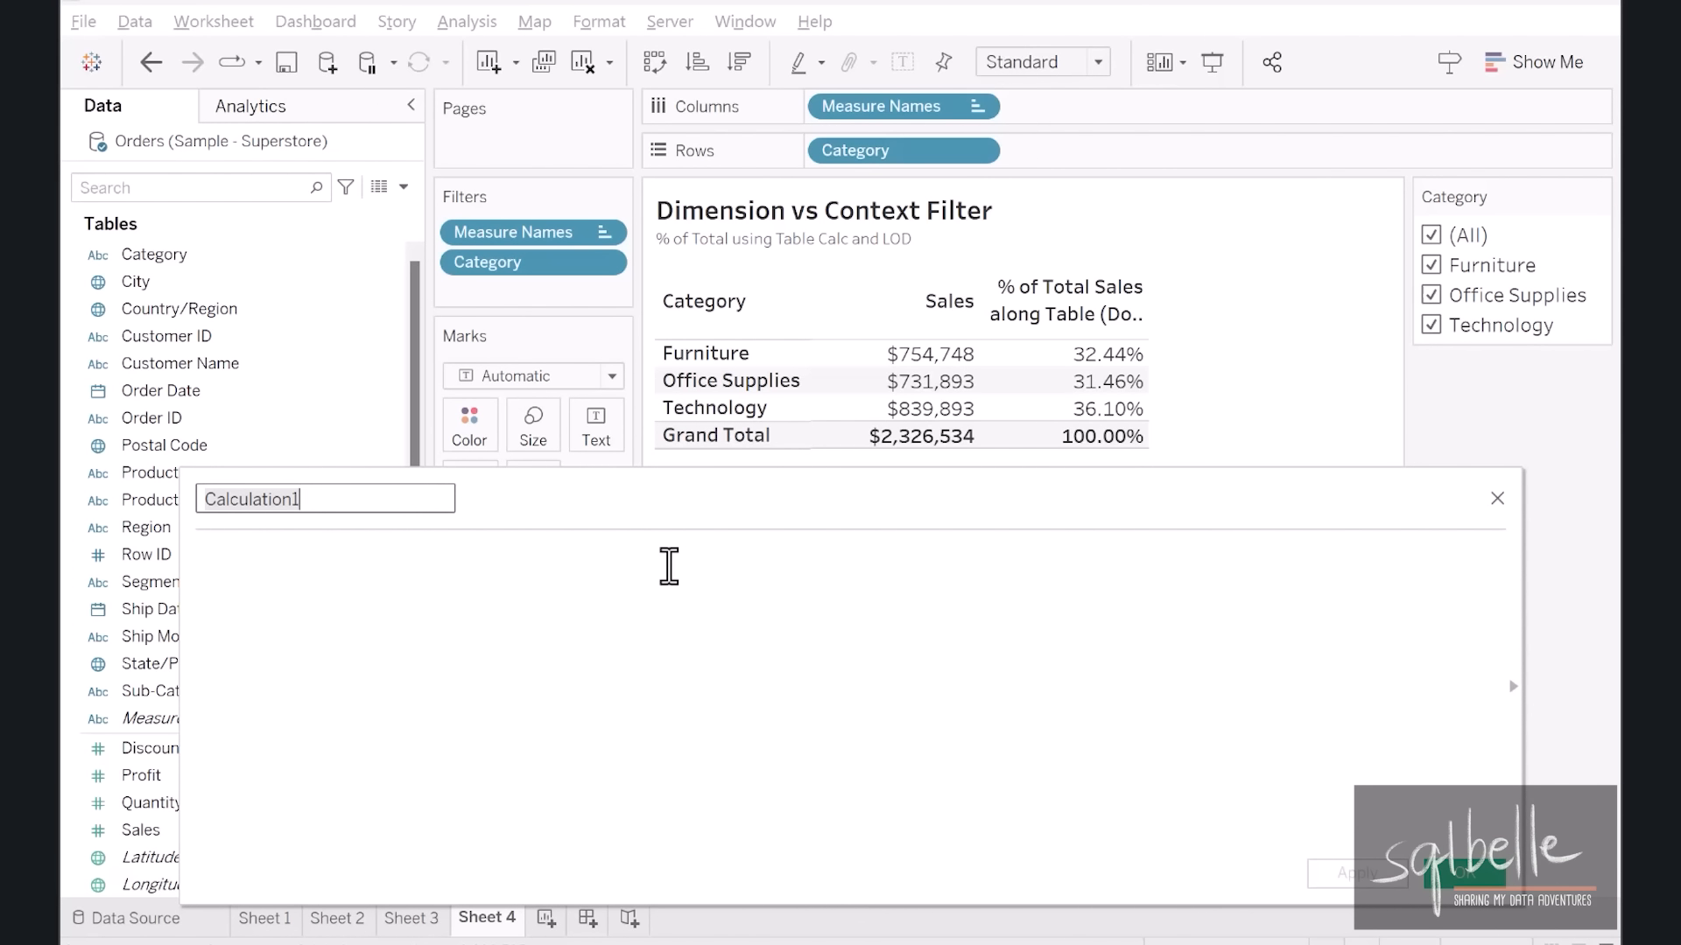
type("Grand Total - F")
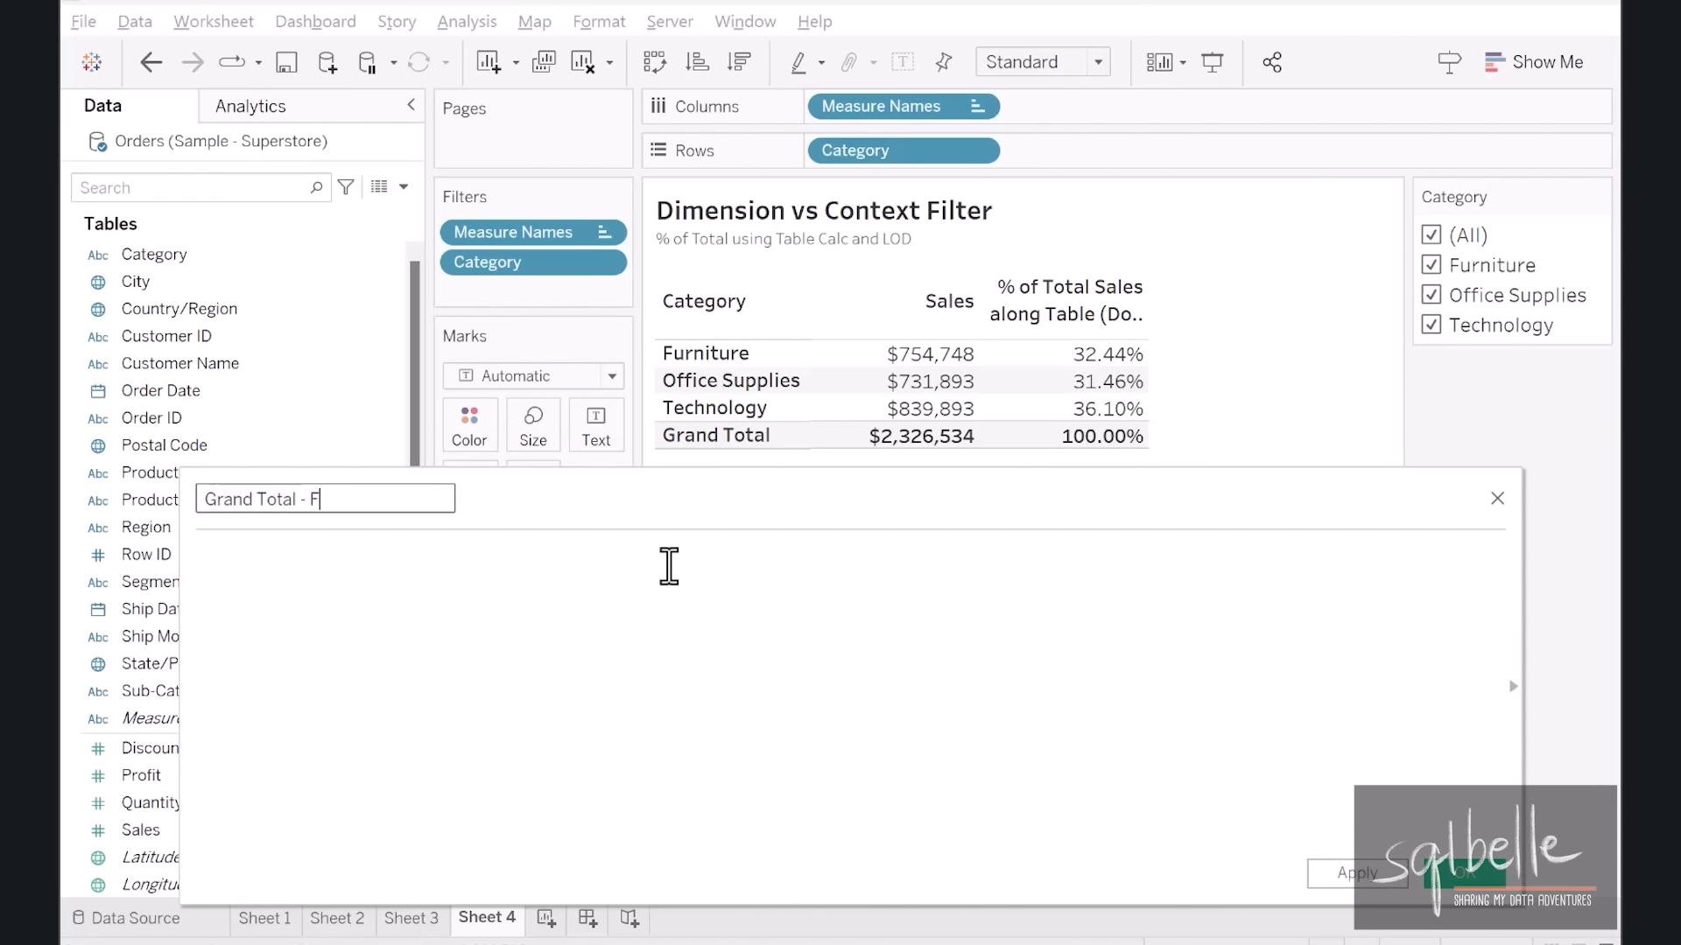
type("IXED")
left_click(669, 566)
type("{")
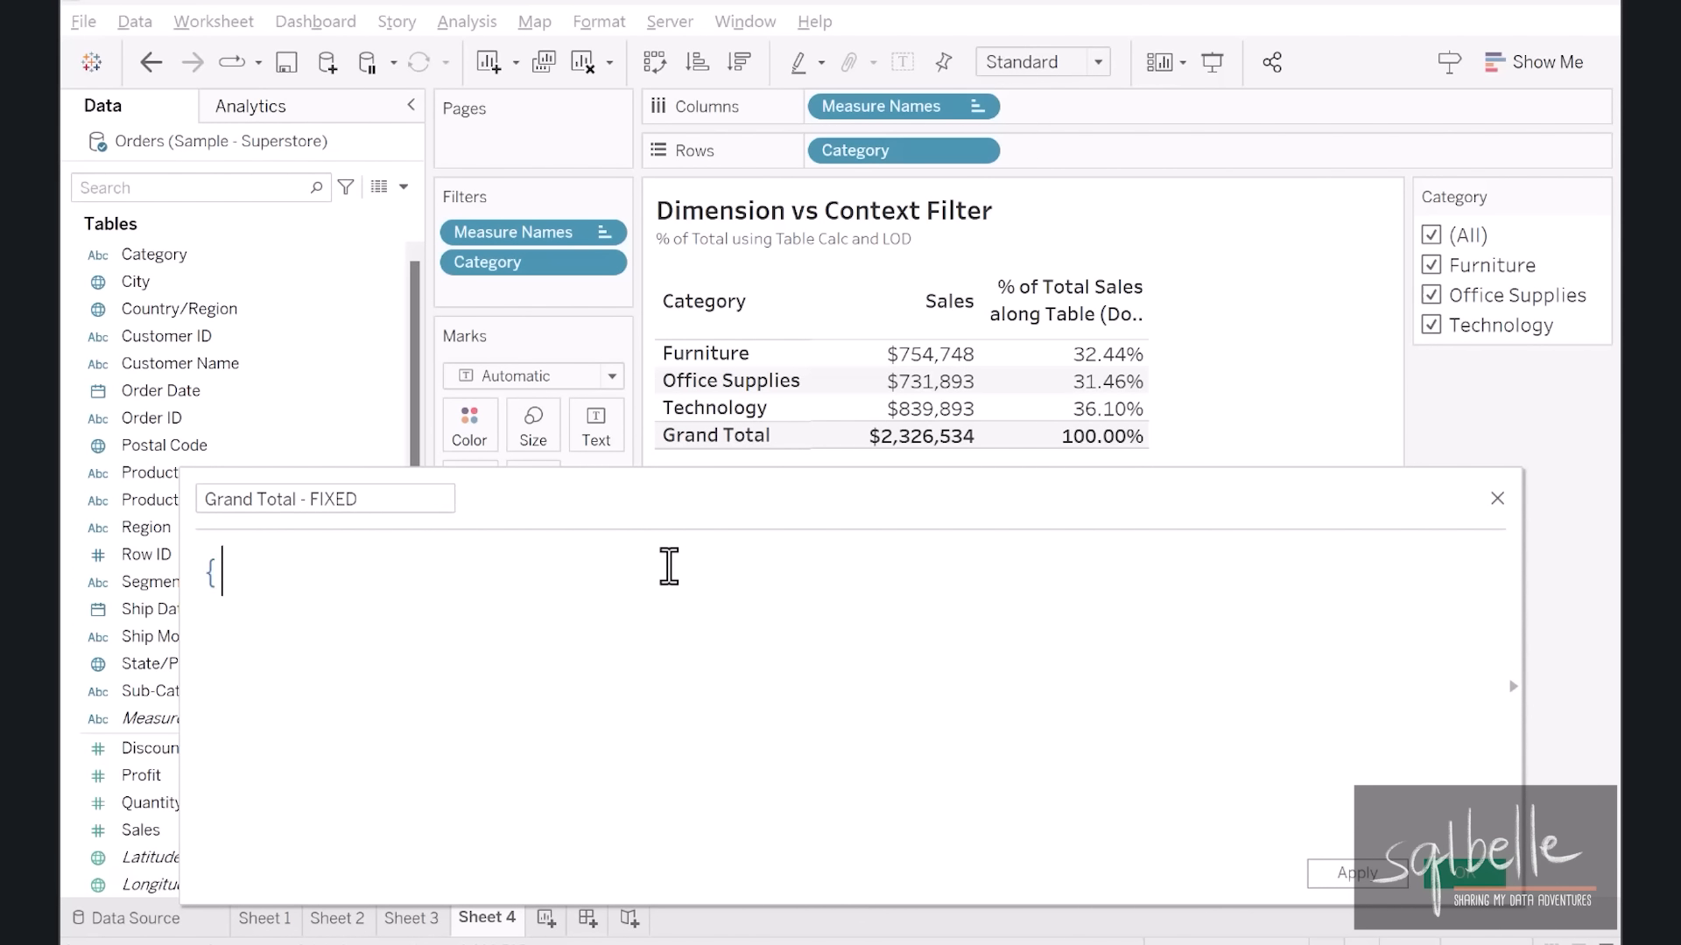
type("SUM(Sa")
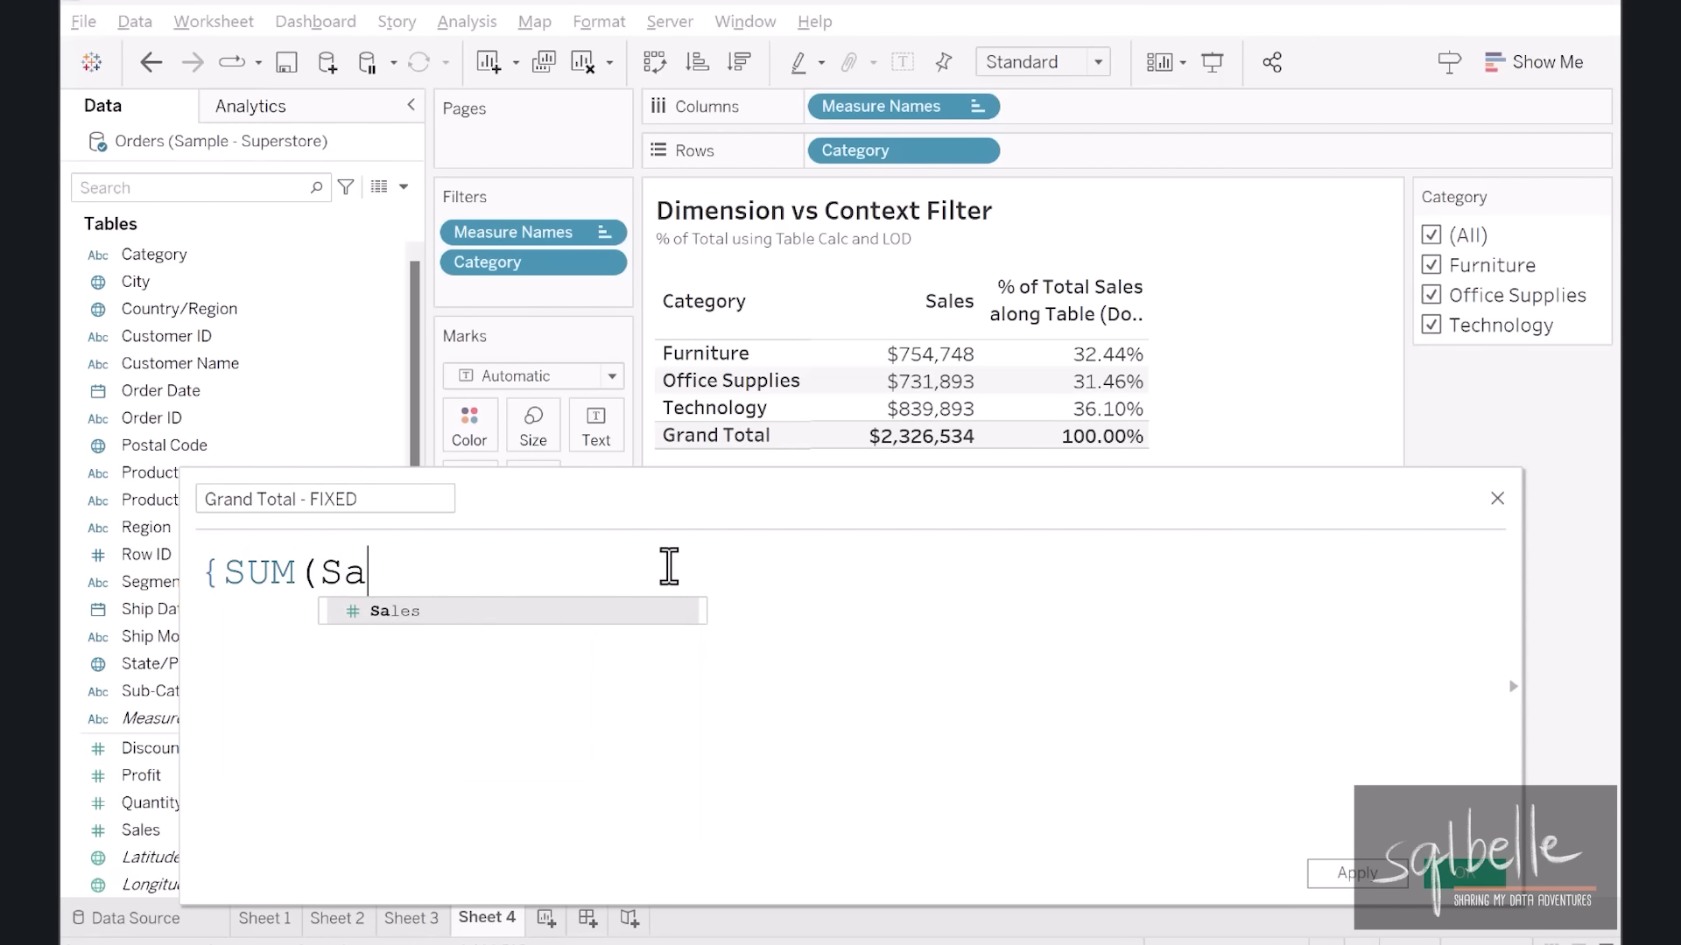
key("Return")
type(")}")
left_click(1466, 874)
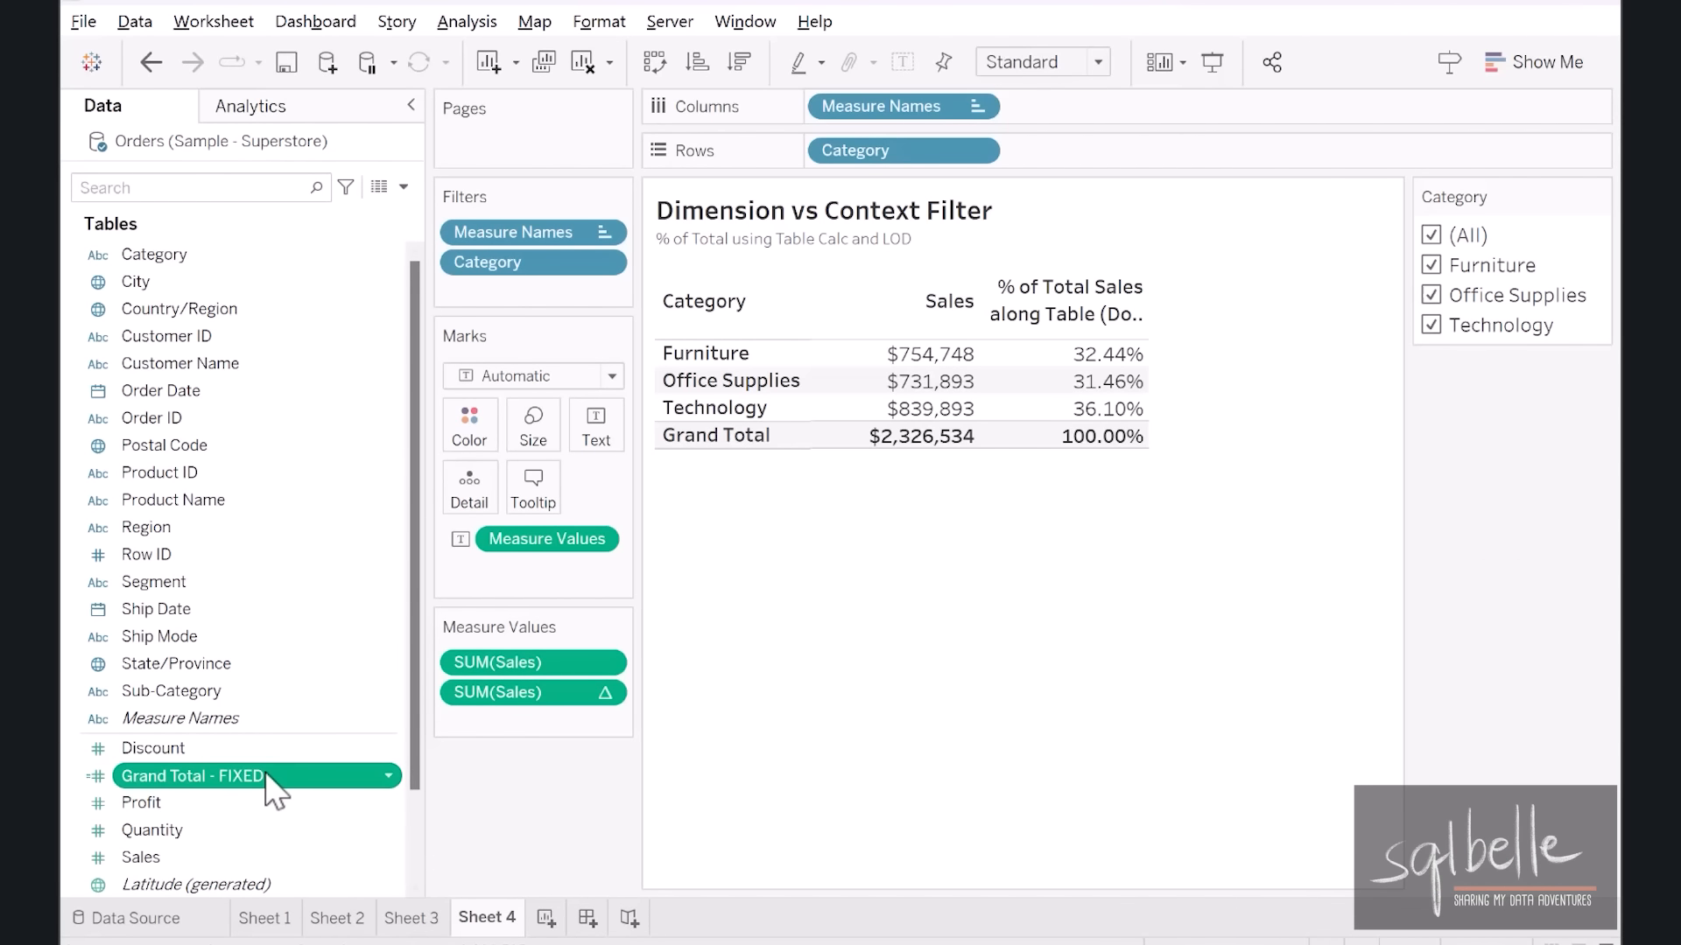
left_click_drag(270, 779, 1252, 298)
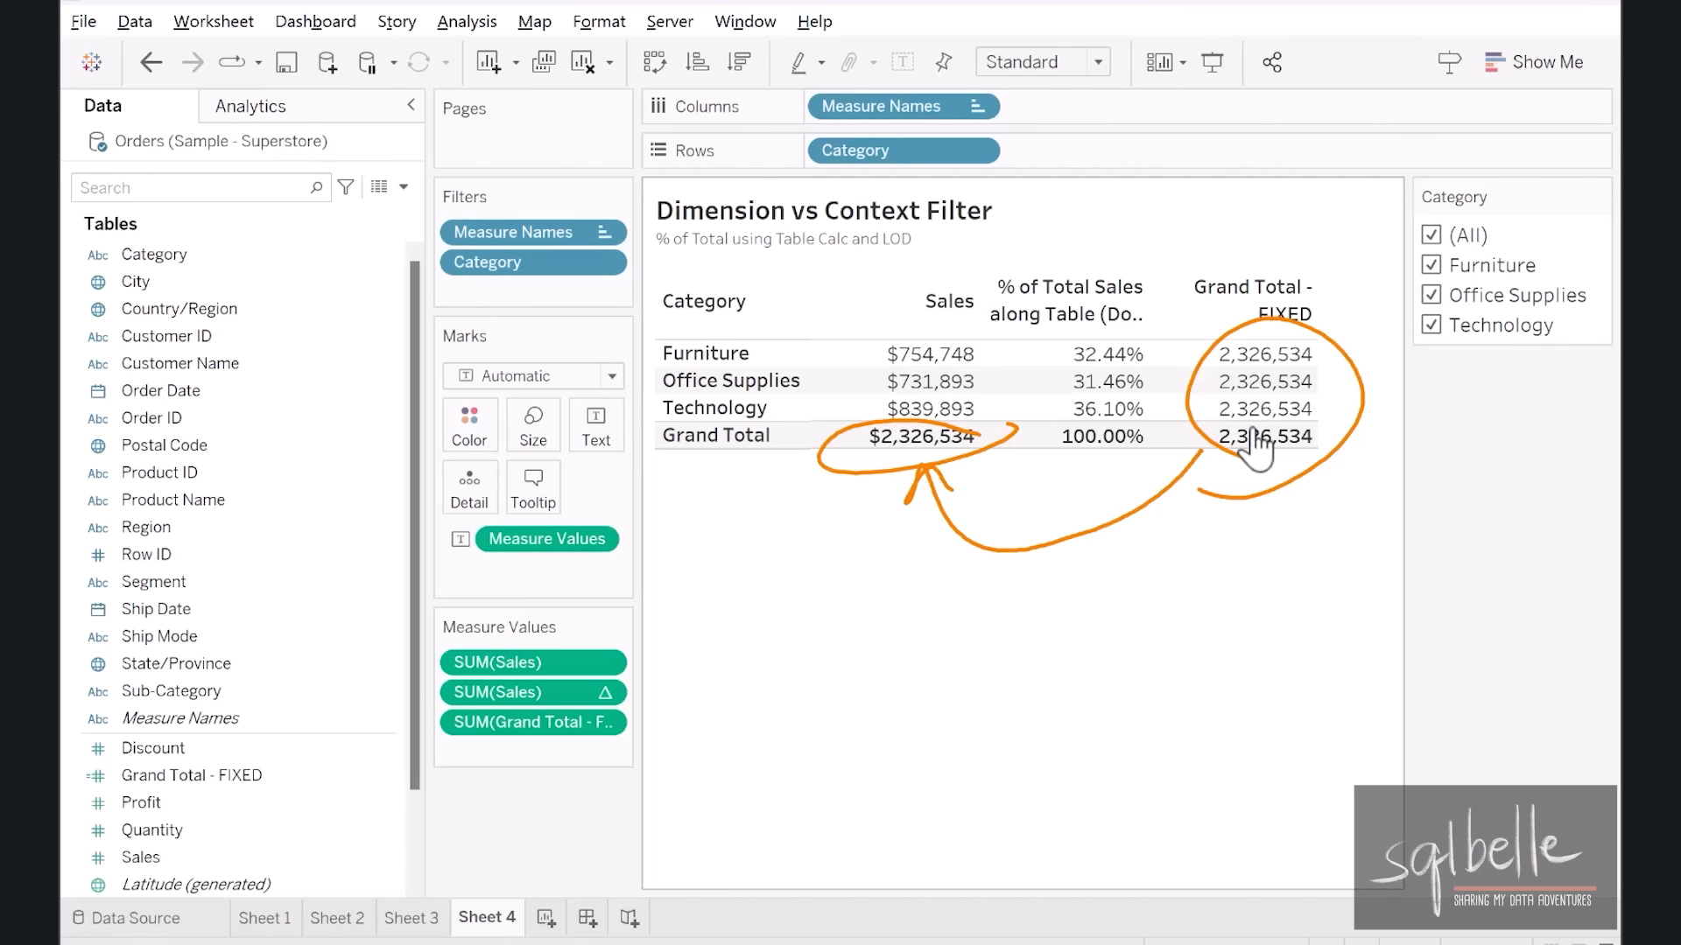
- Exclude Technology with the Category filter and create a calculated field named % of Total with the formula SUM([Sales])/SUM([Grand Total - FIXED])
left_click(1429, 325)
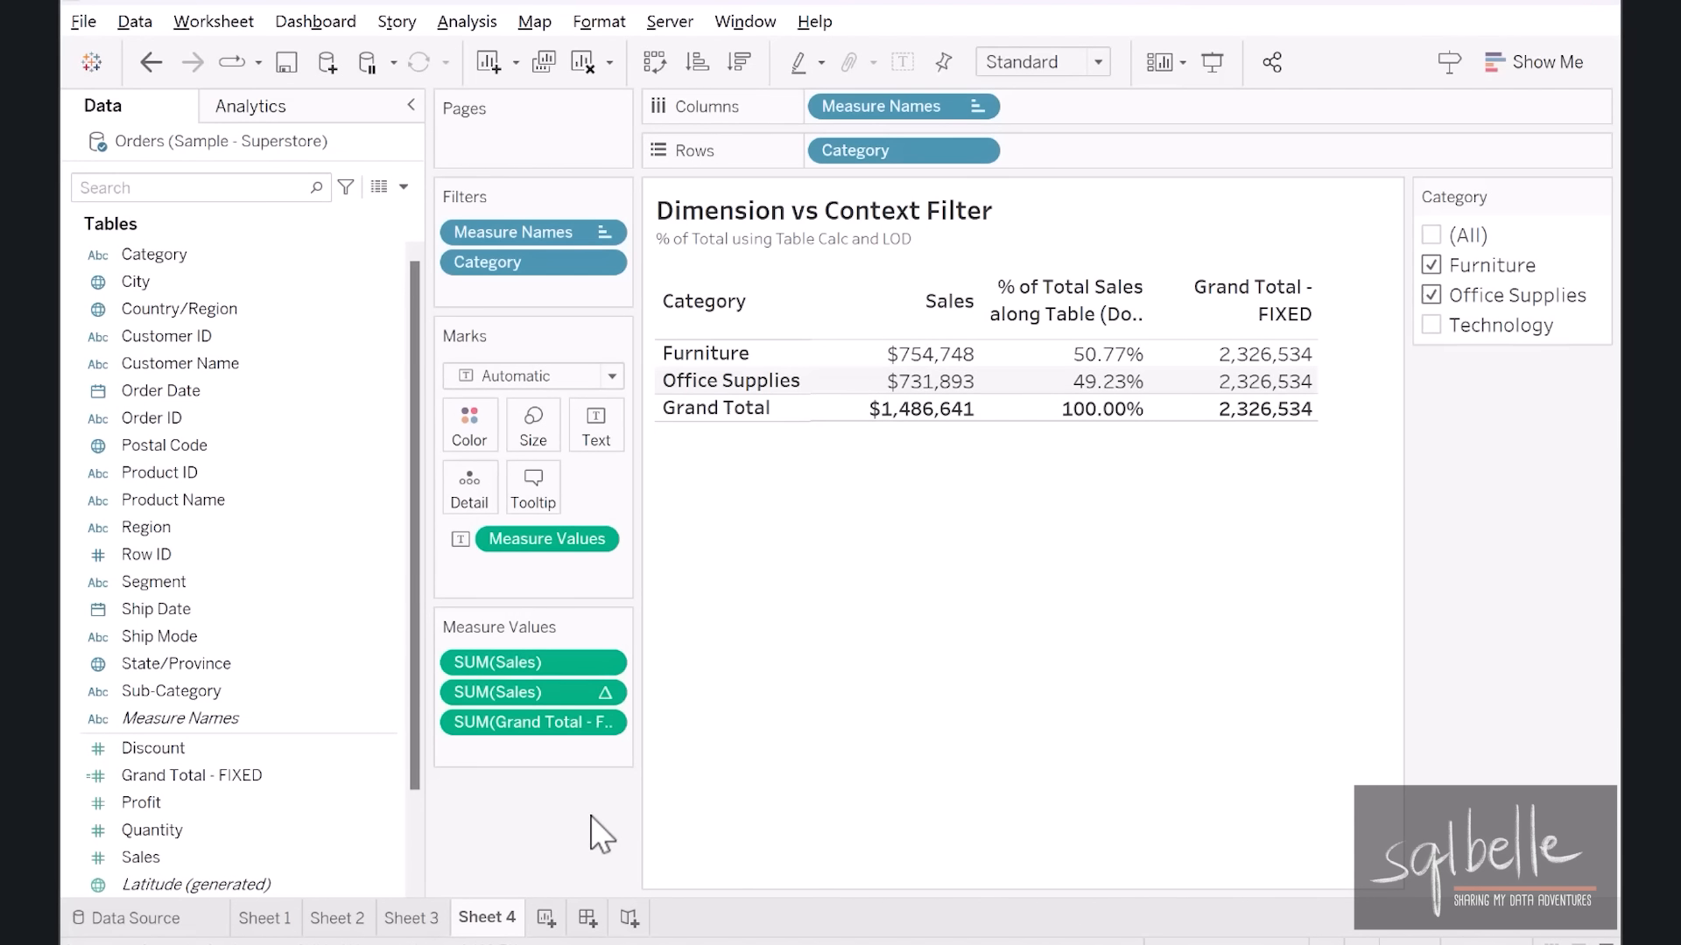
left_click(403, 186)
left_click(383, 208)
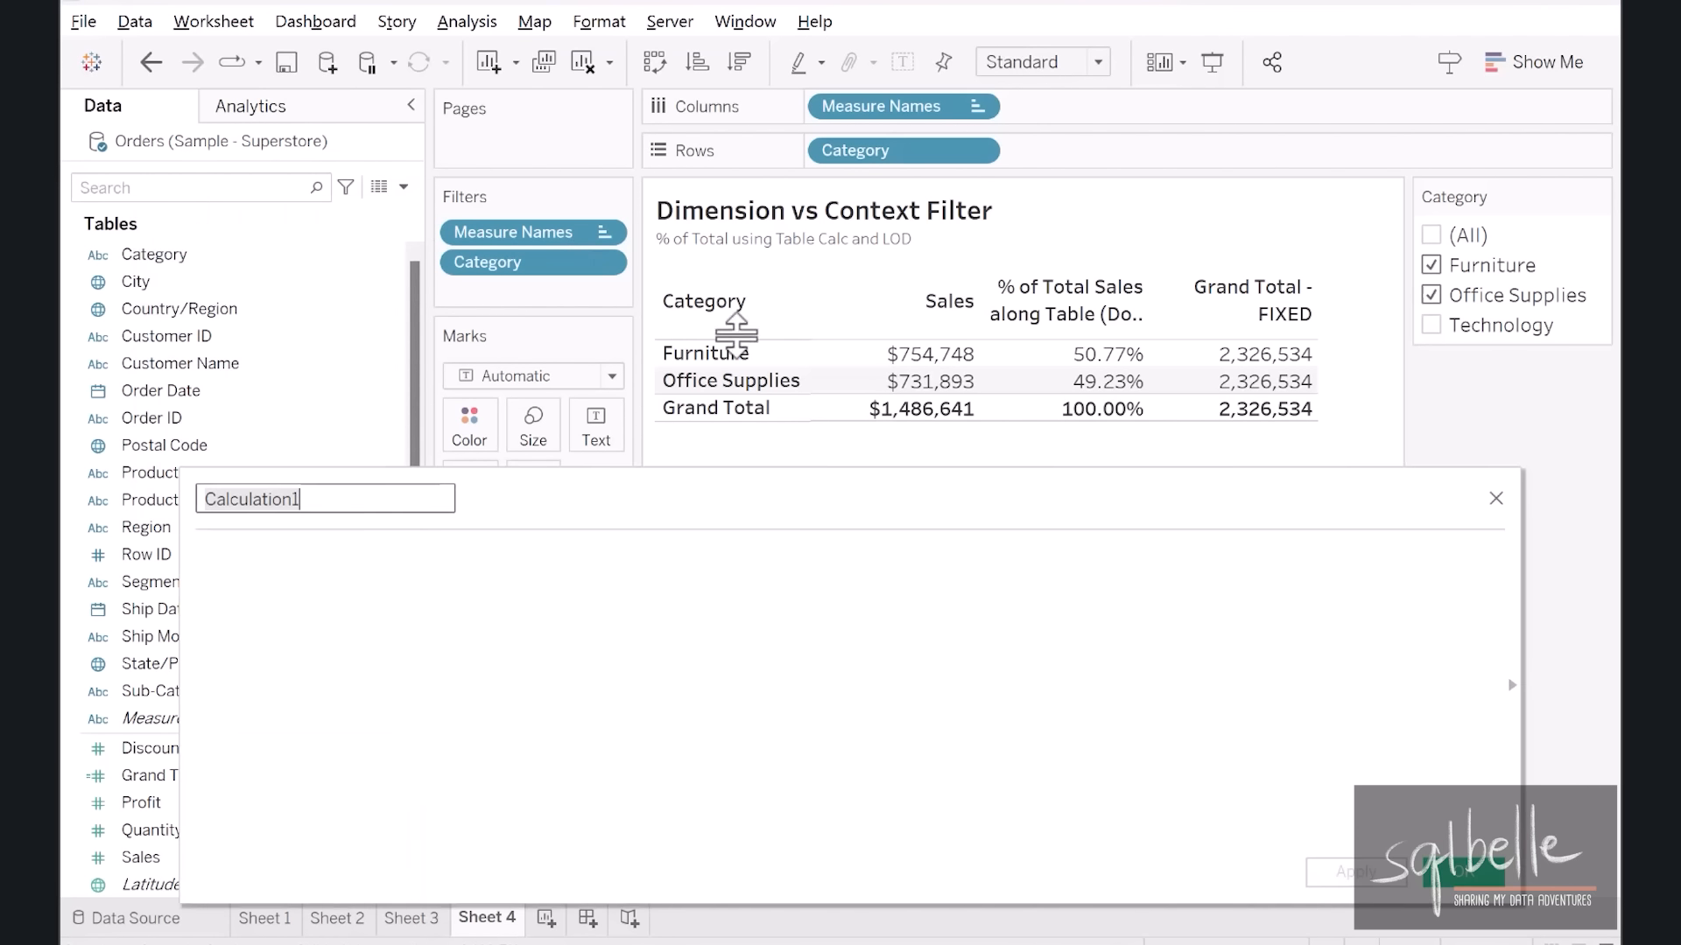
type("% o")
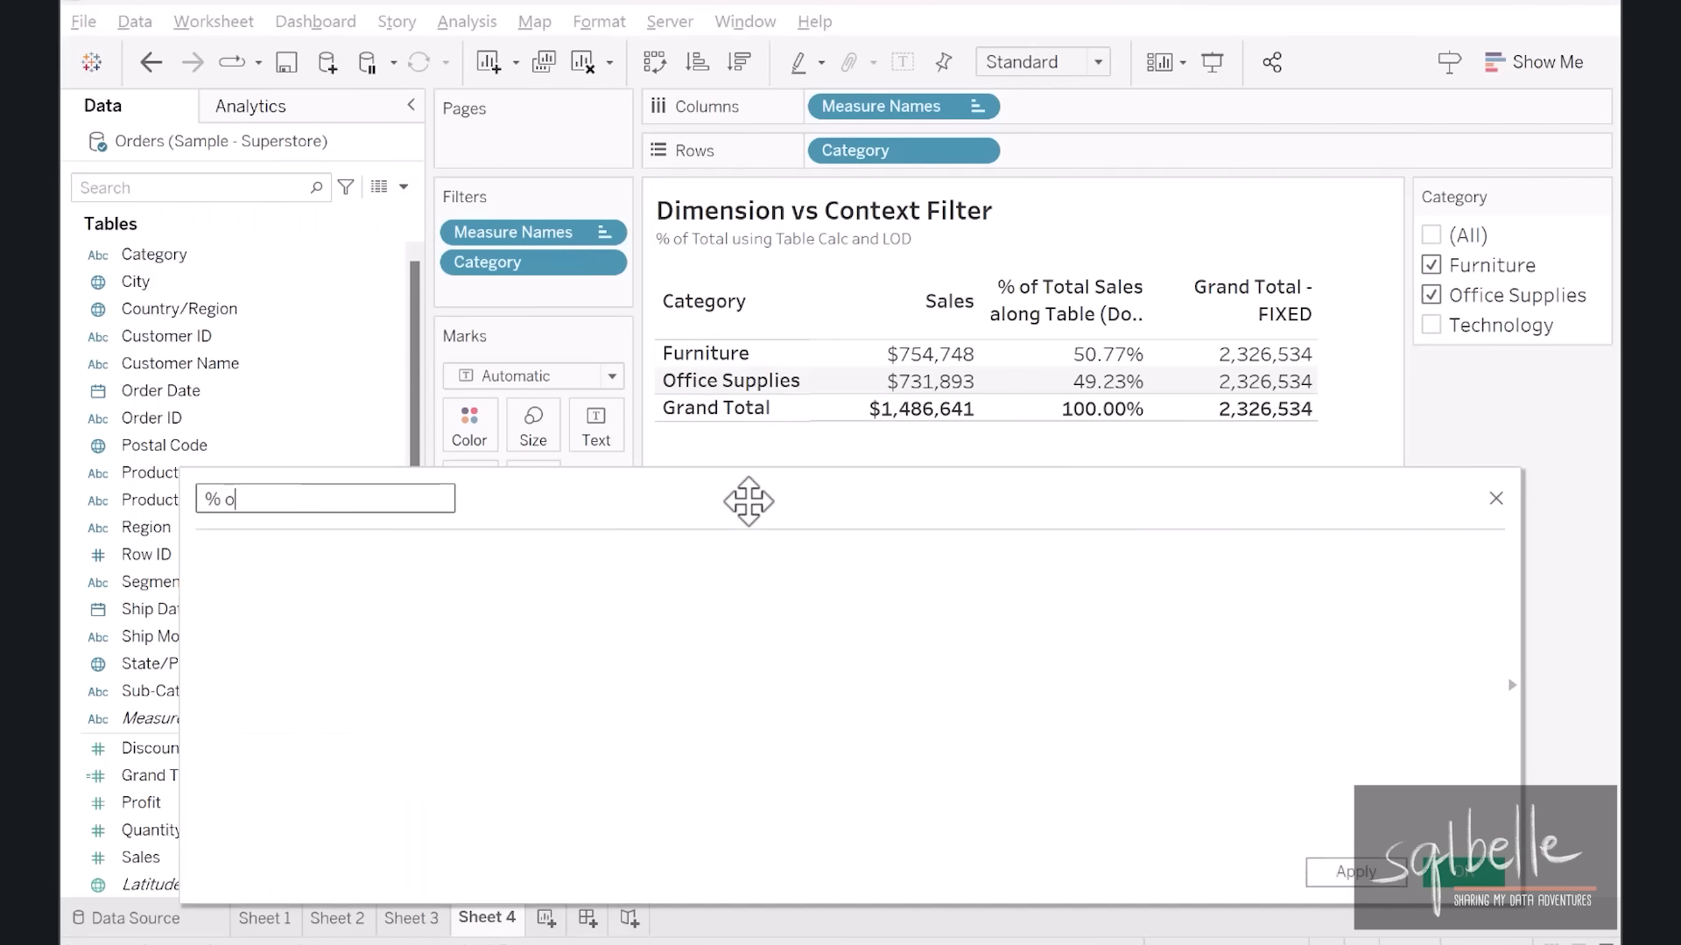
type("f Total")
left_click_drag(748, 501, 1085, 471)
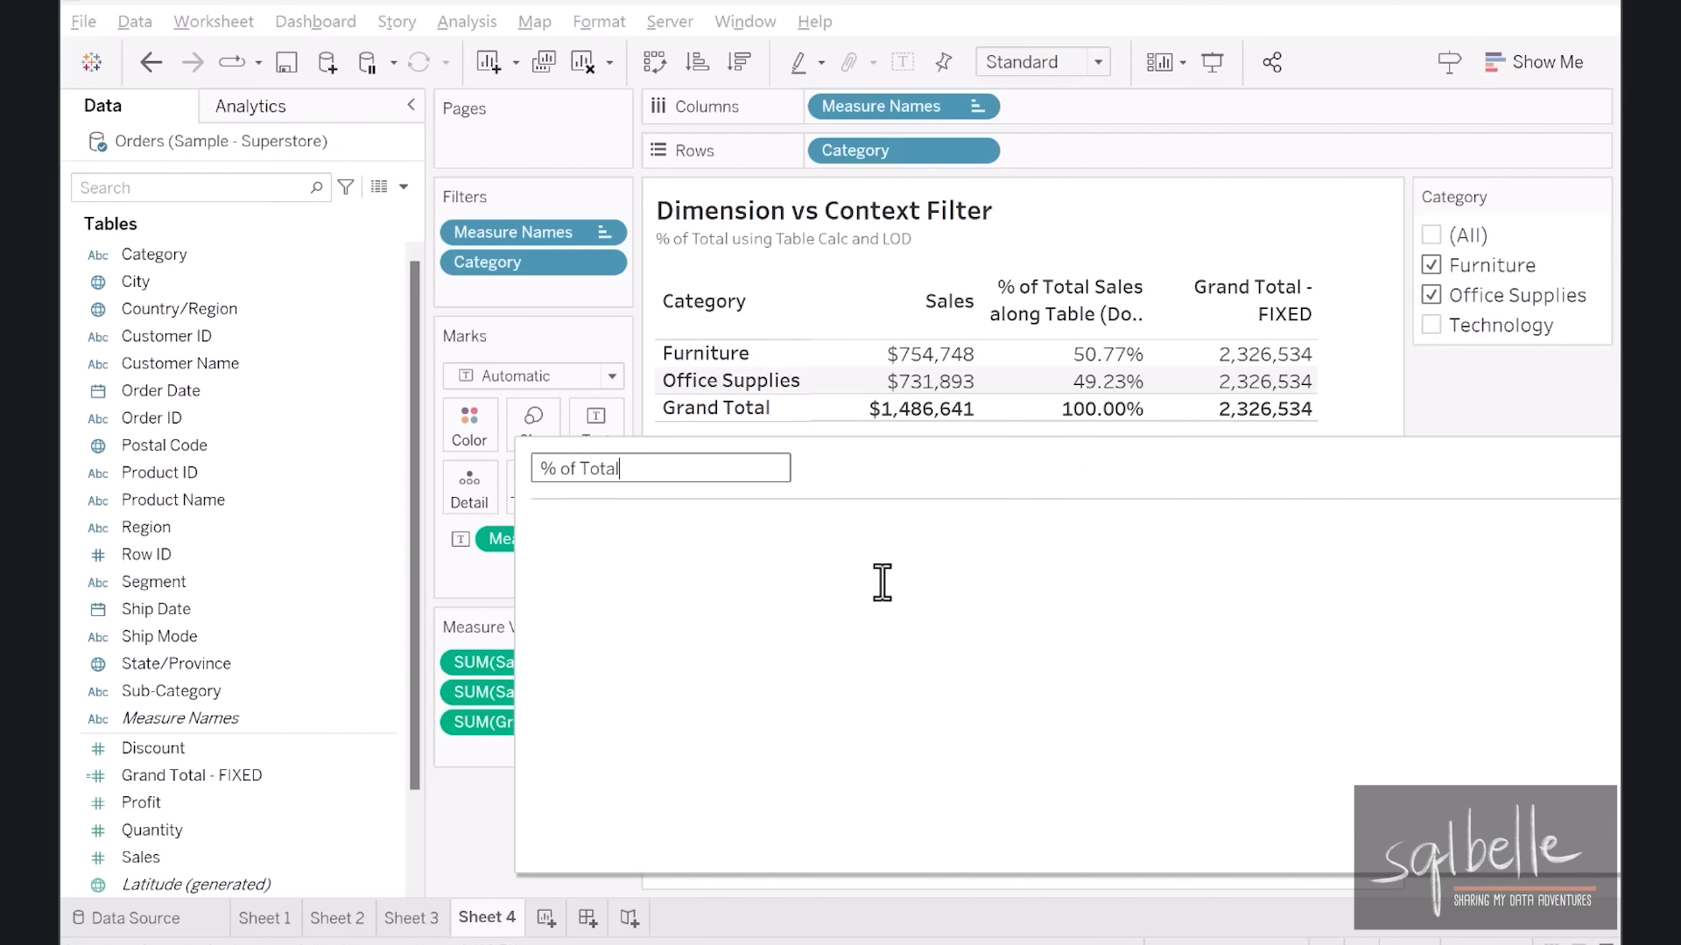
left_click_drag(516, 667, 1055, 668)
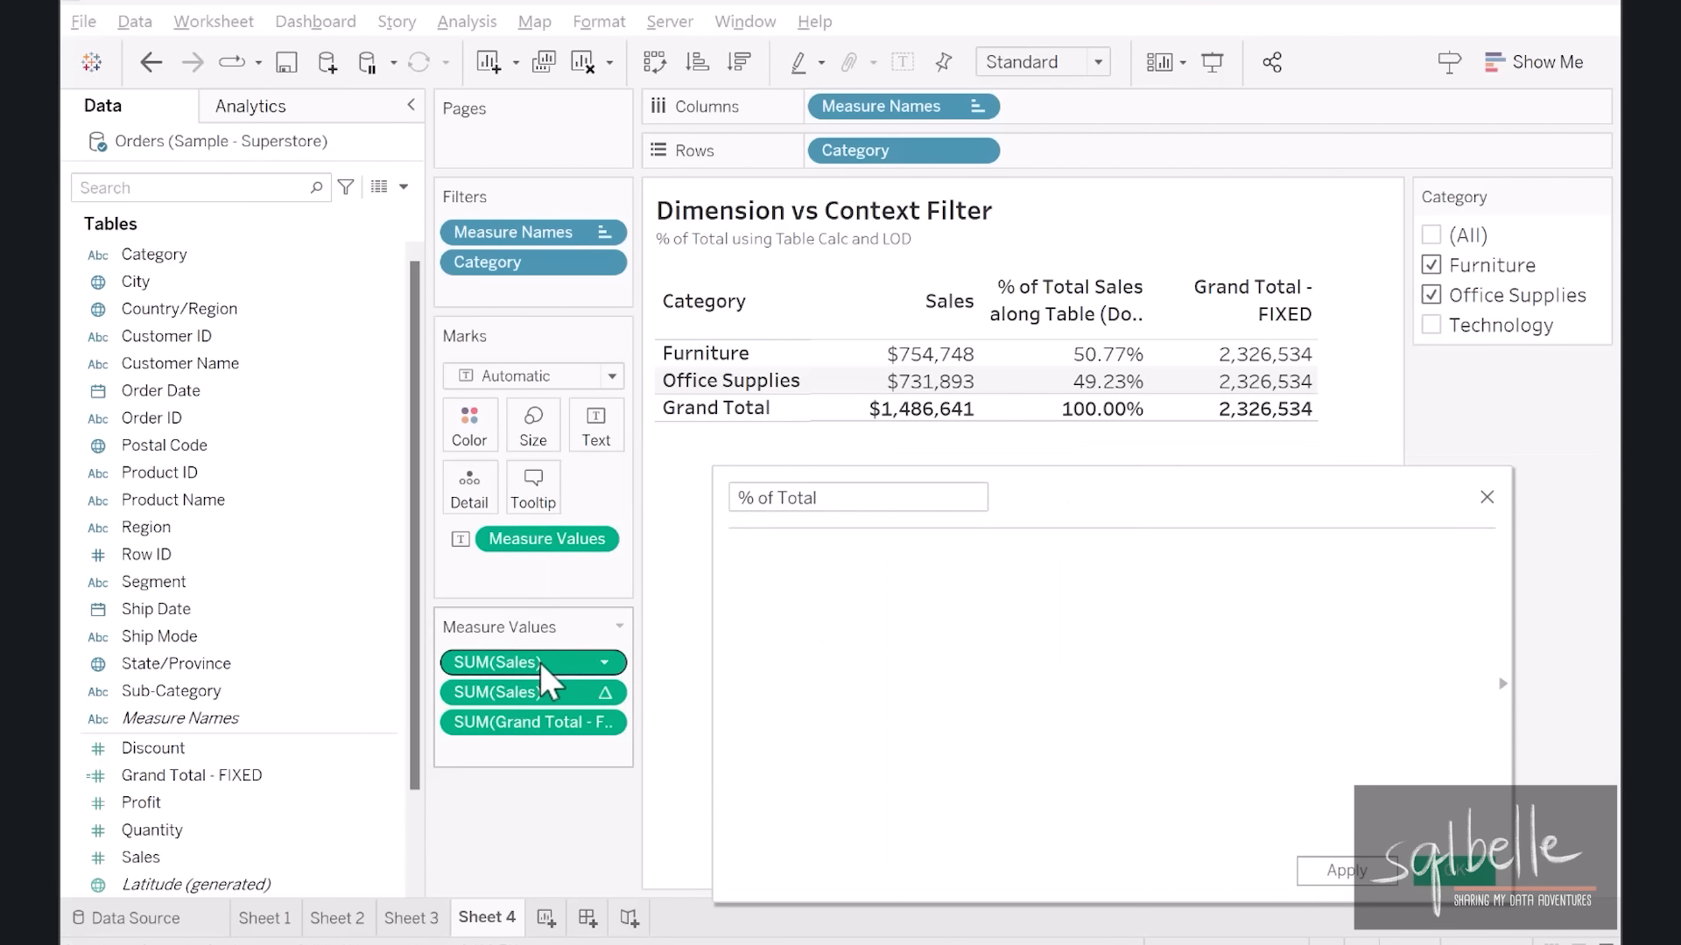
left_click_drag(555, 672, 856, 611)
type("/")
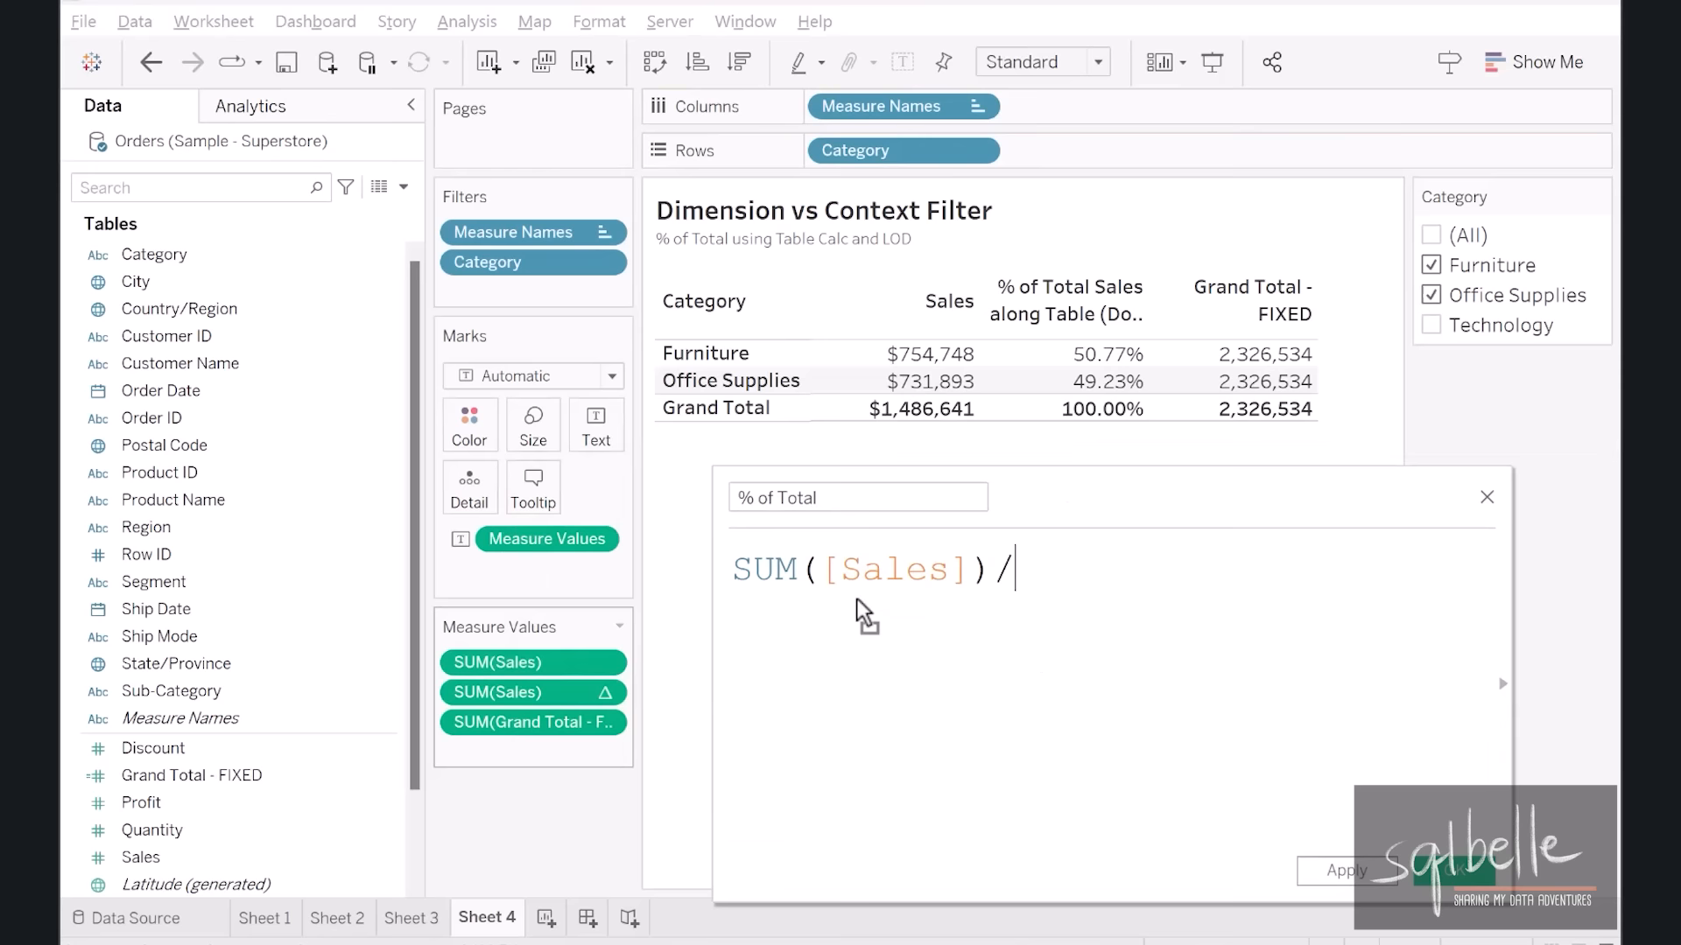
left_click_drag(536, 740, 1186, 579)
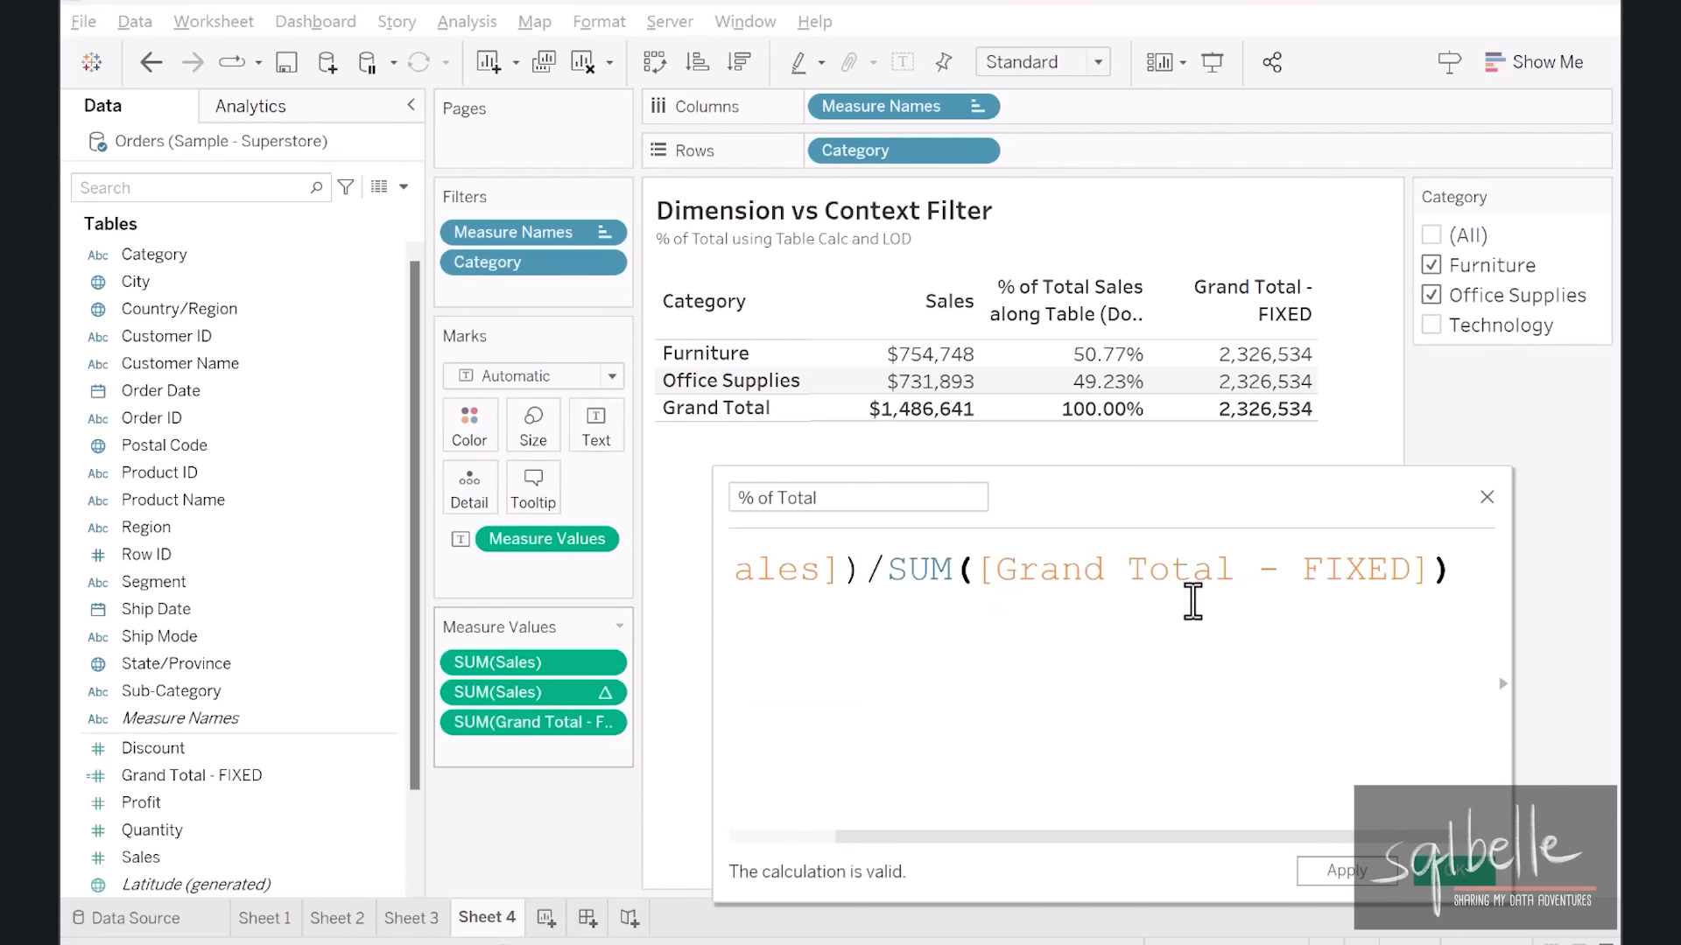
left_click(1453, 871)
- Set the default number format of the % of Total field to Percentage with 2 decimal places
right_click(232, 750)
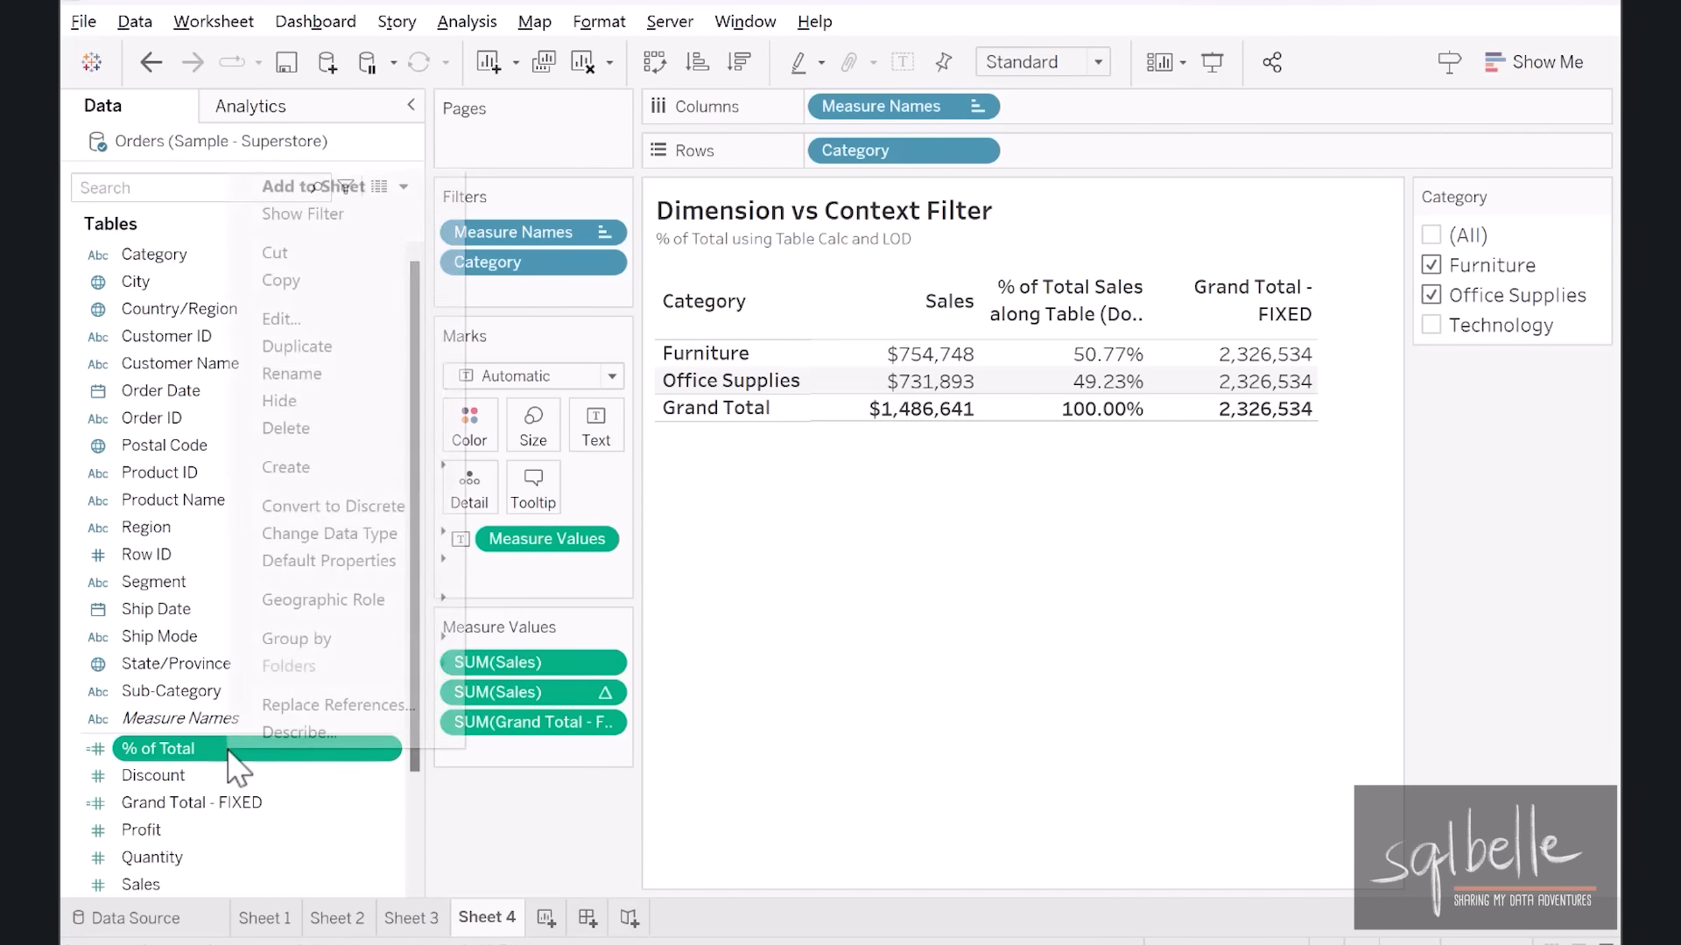
mouse_move(350, 561)
left_click(499, 616)
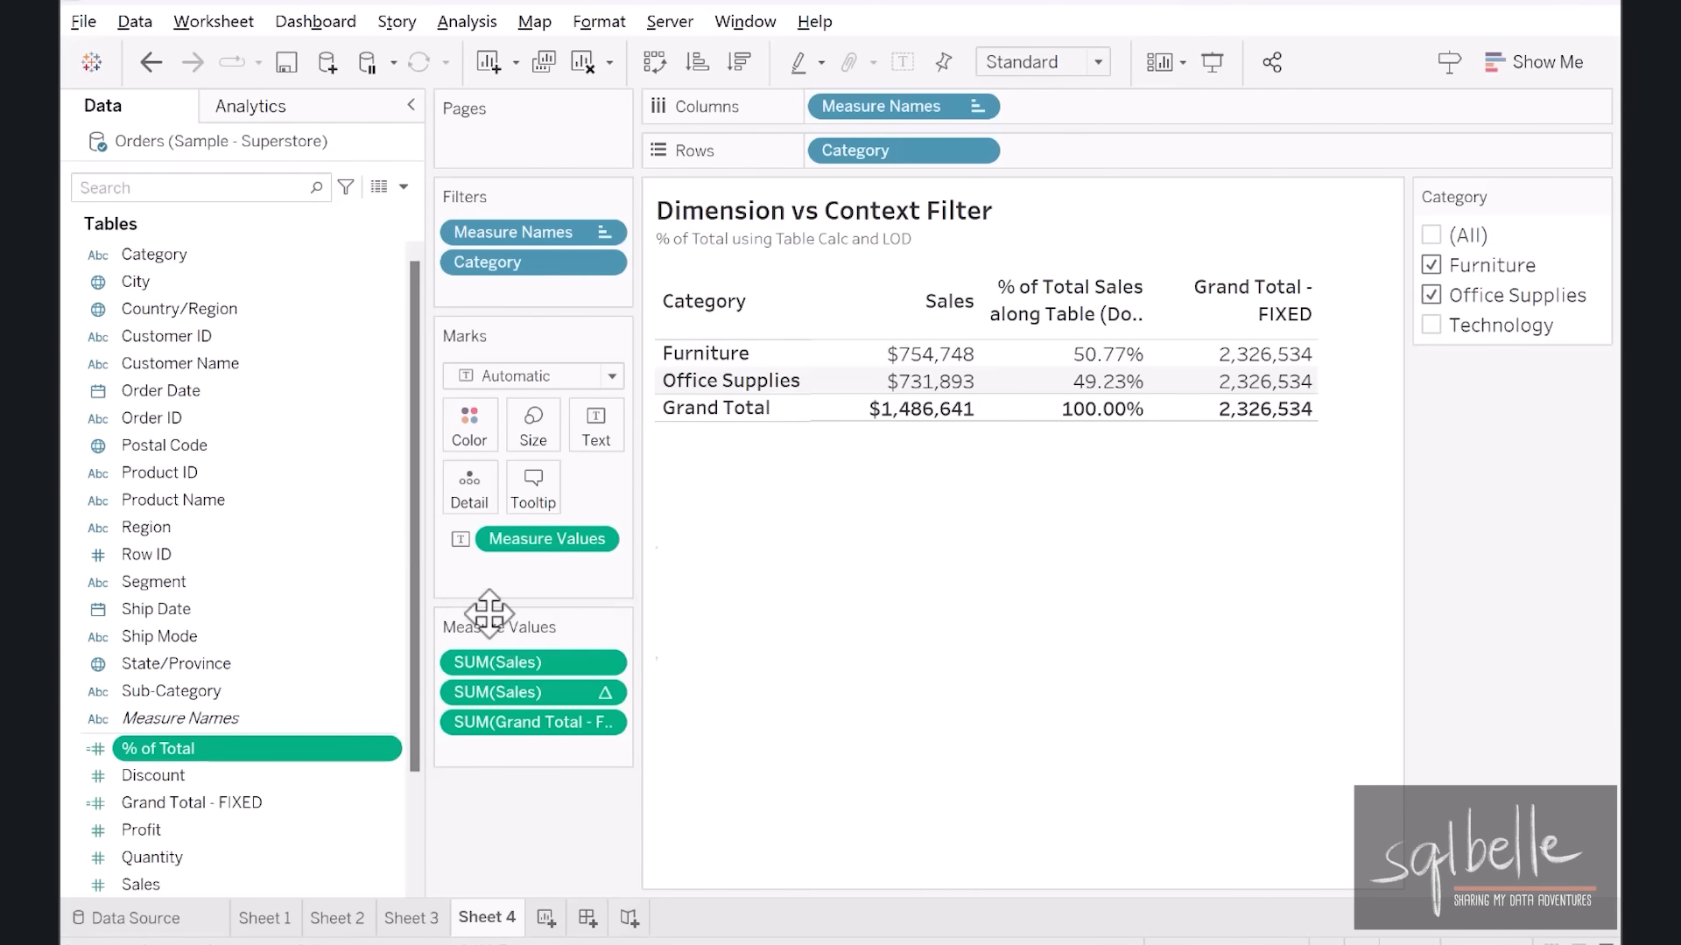
left_click(604, 438)
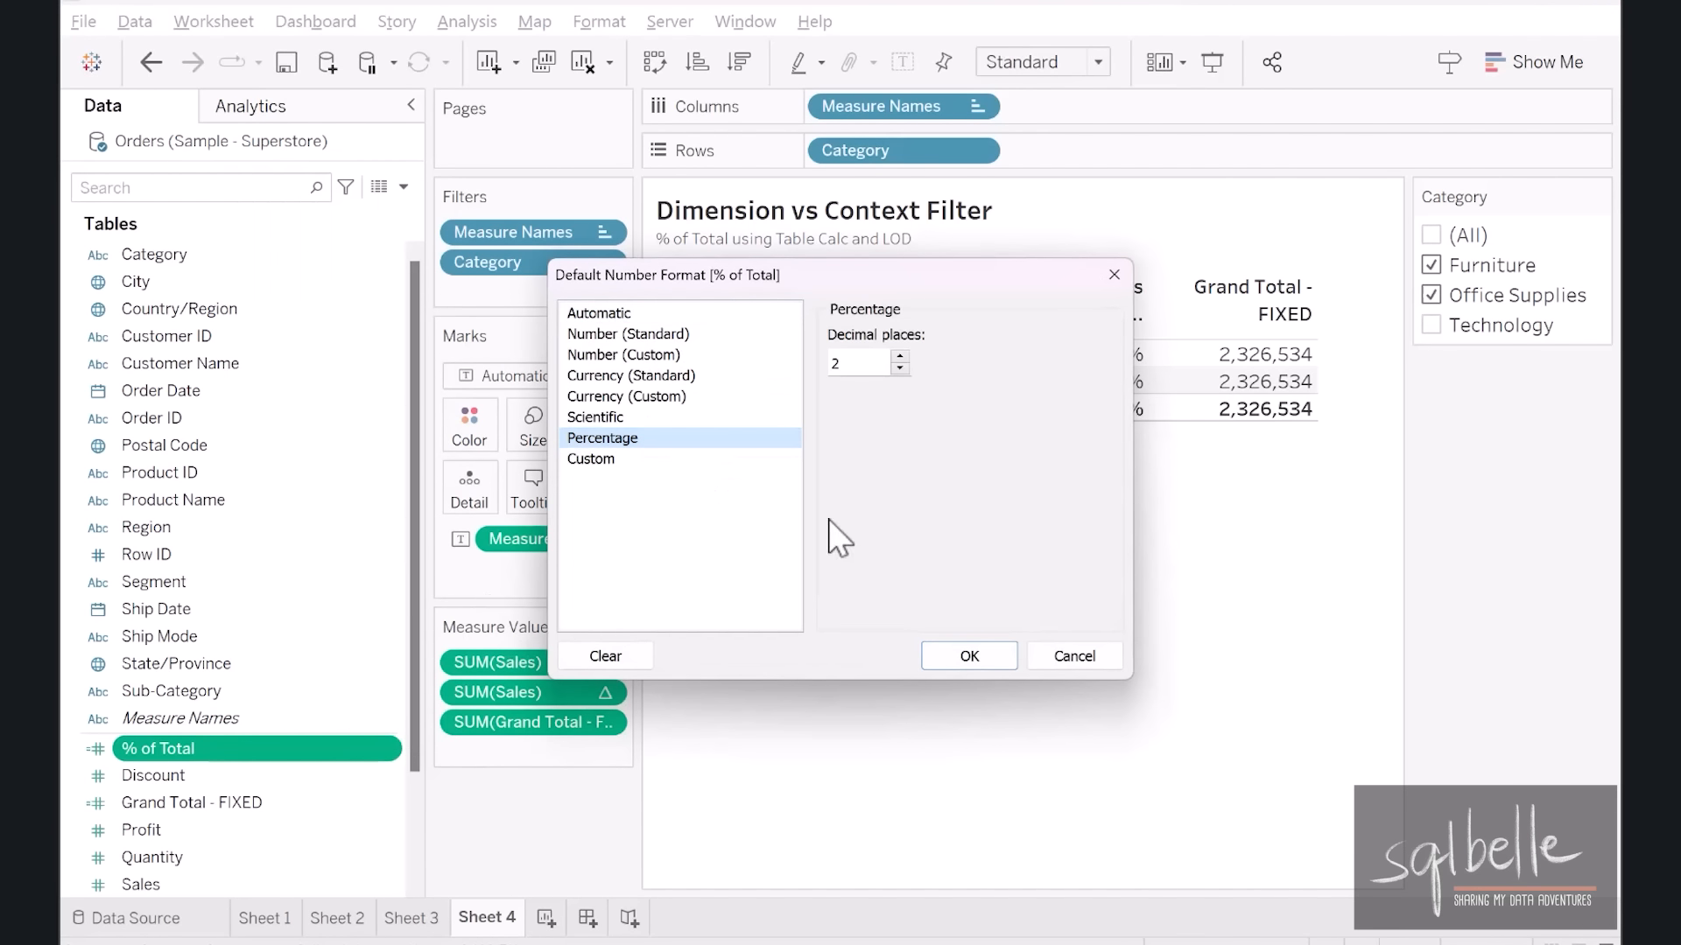
left_click(972, 655)
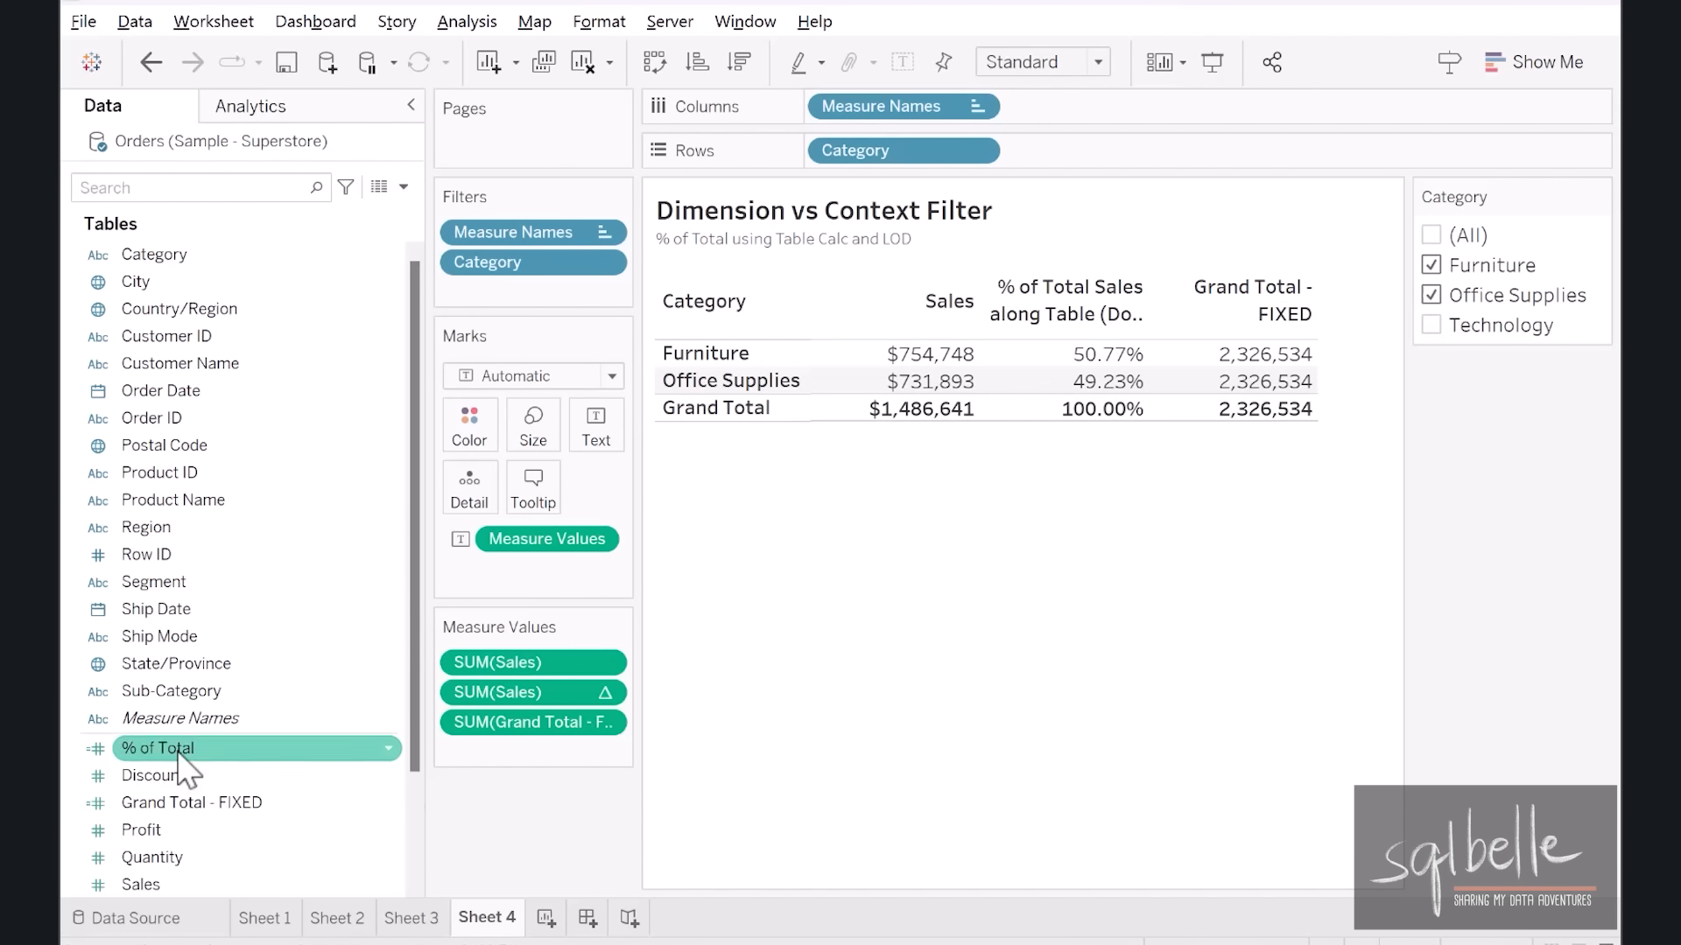
- Add % of Total to the table as the last measure column and fit the view to the width
left_click_drag(219, 750, 473, 754)
left_click(1051, 62)
left_click(1019, 103)
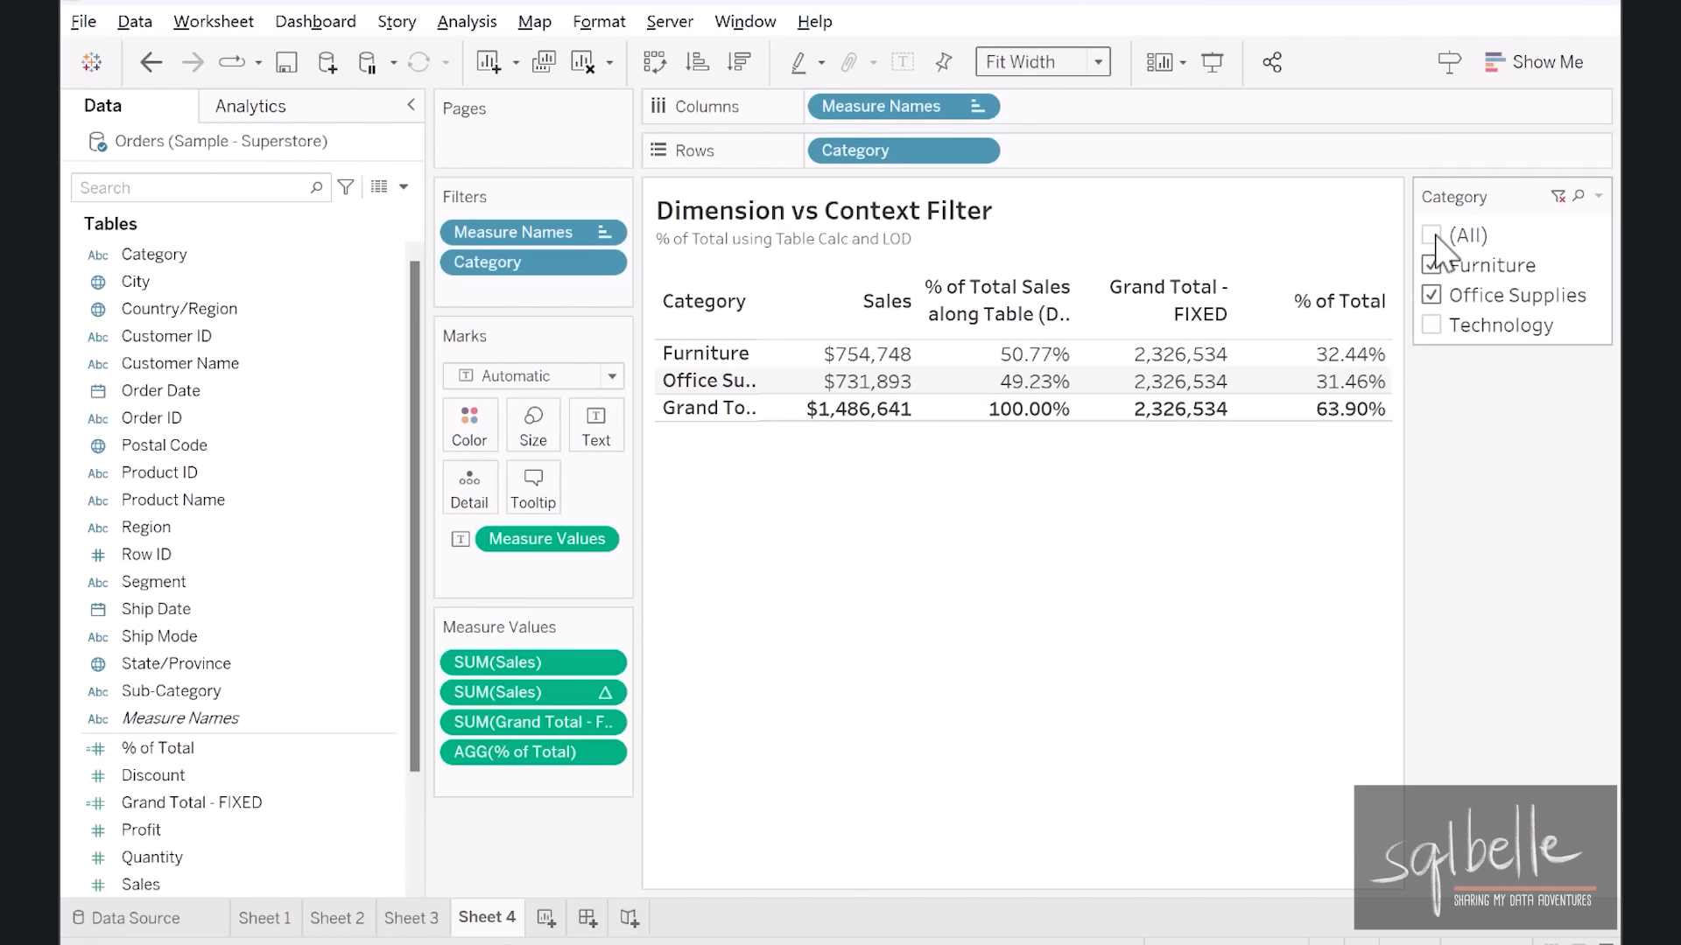
- Include all categories, exclude Technology to compare the table calculation and LOD percentages, and include all categories again
left_click(1433, 237)
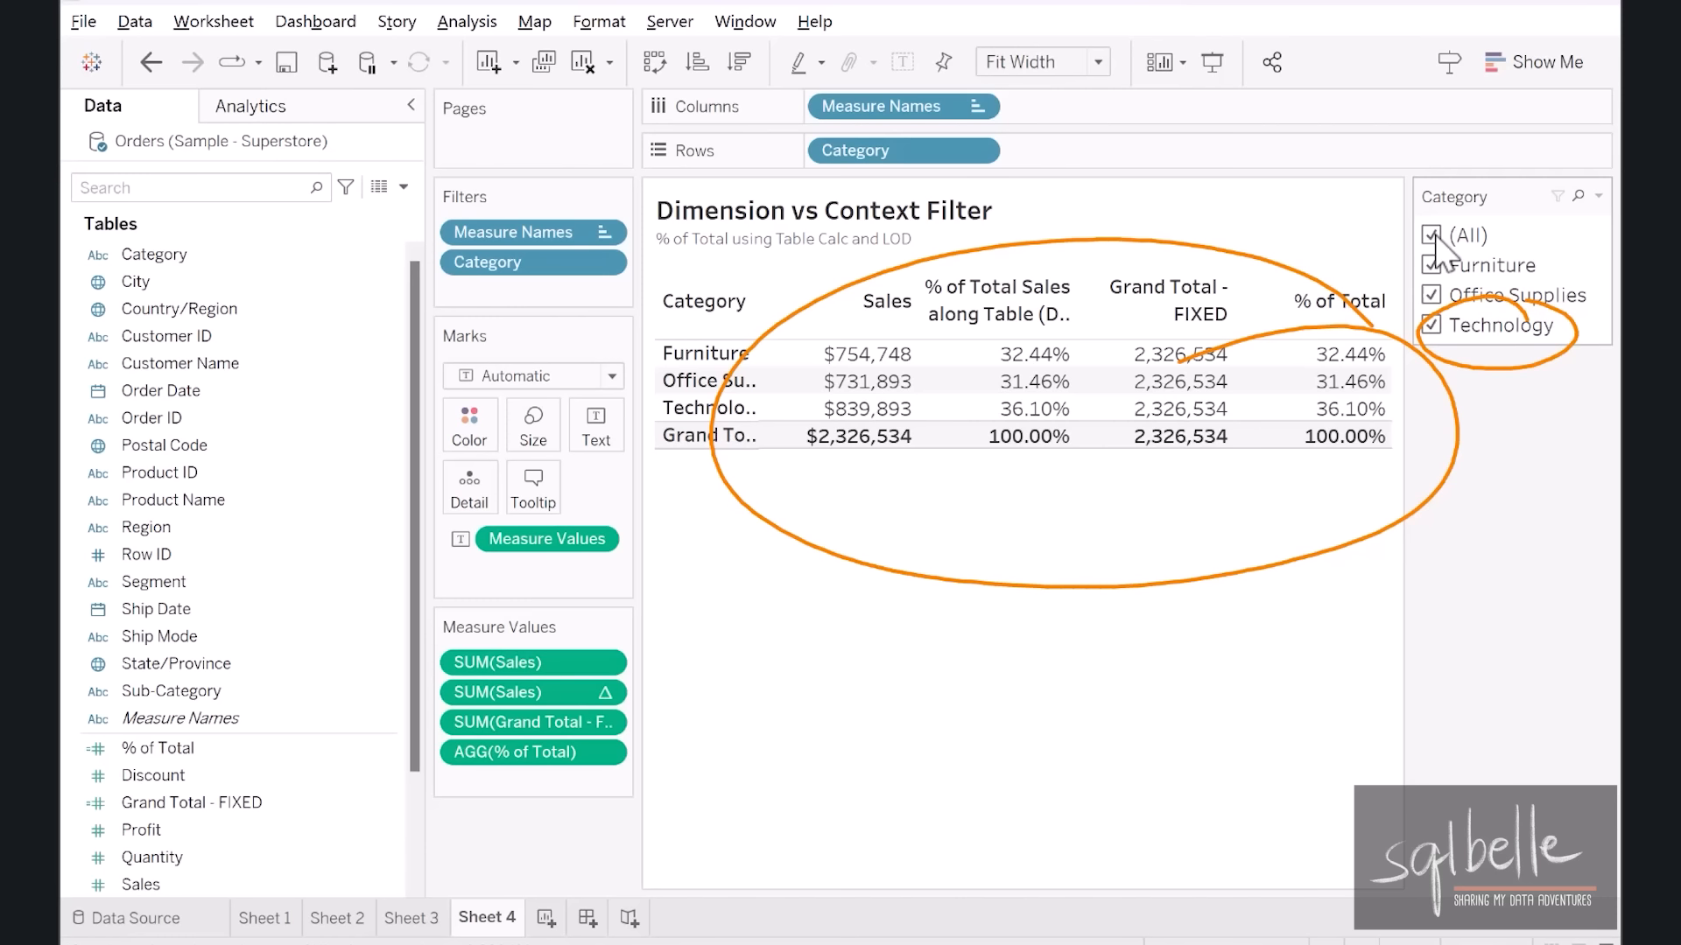
left_click(1468, 328)
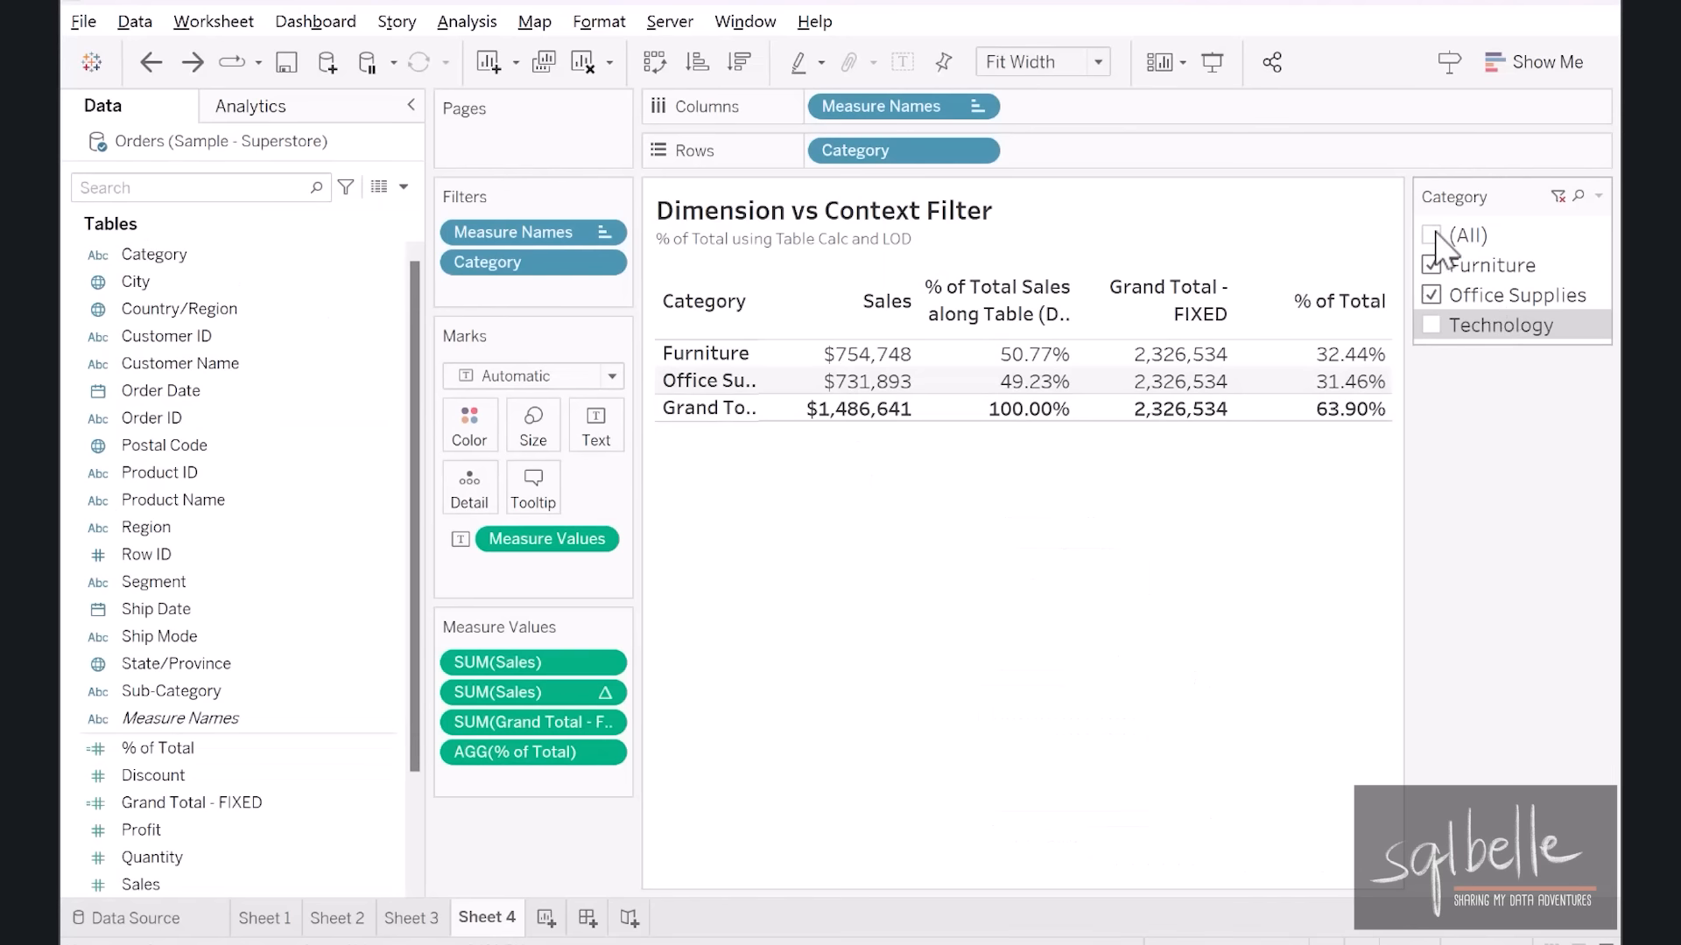
left_click(1434, 234)
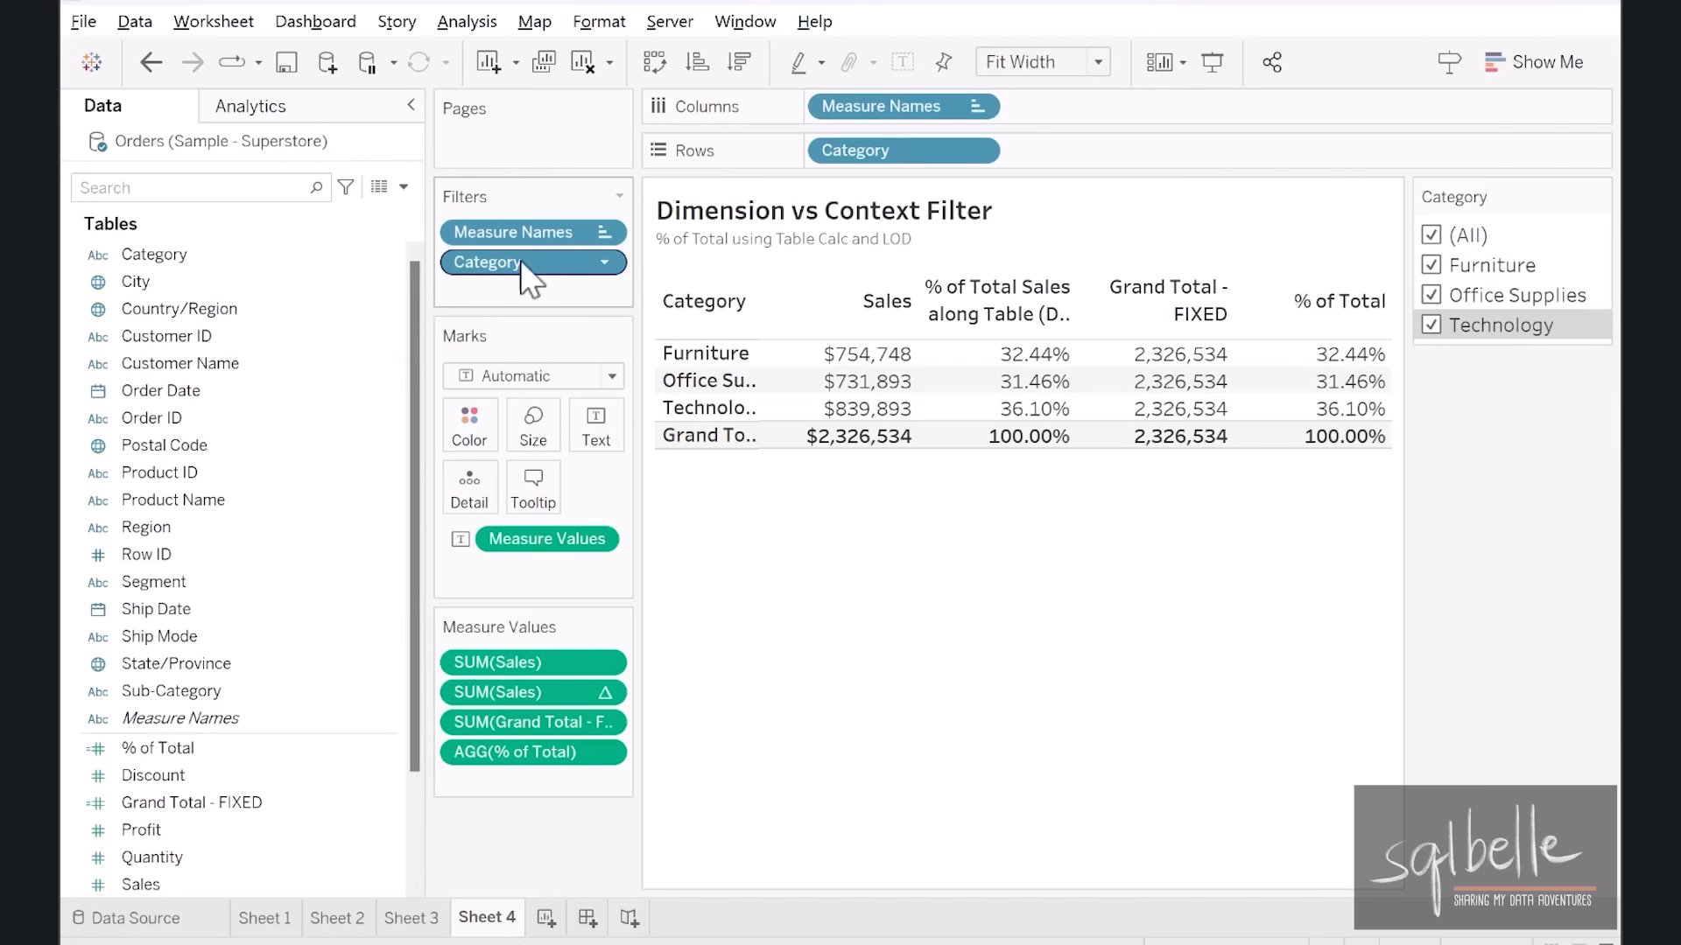
- Turn the Category filter into a context filter and exclude Technology with it
left_click(606, 263)
left_click(515, 413)
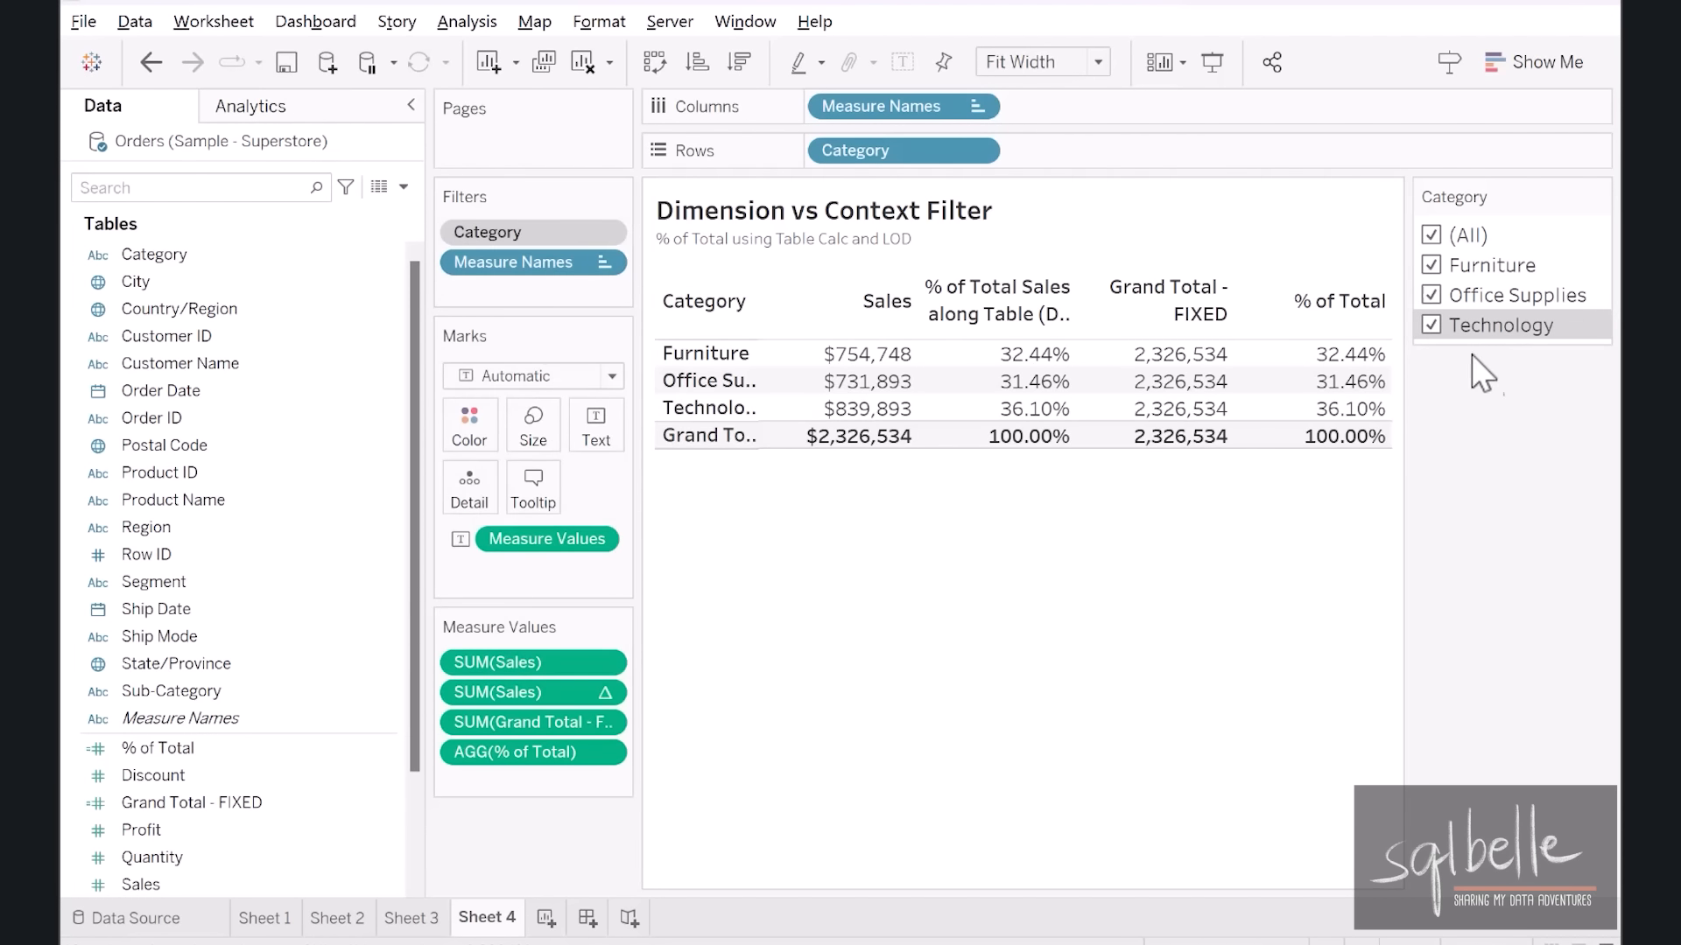
left_click(1432, 325)
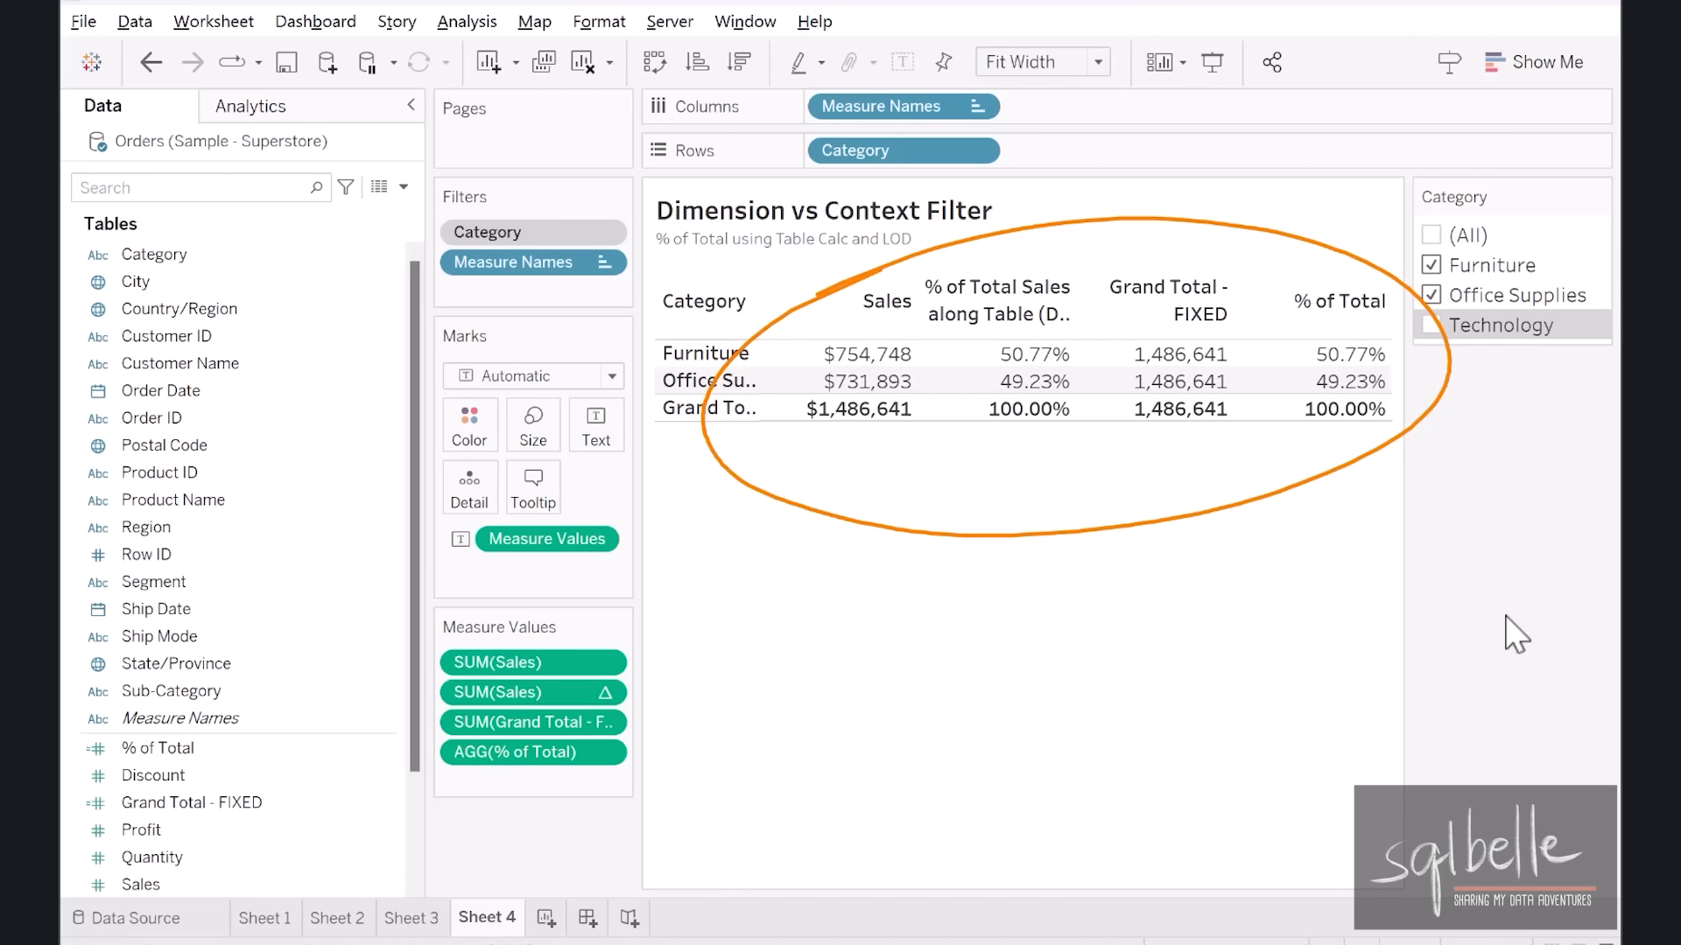
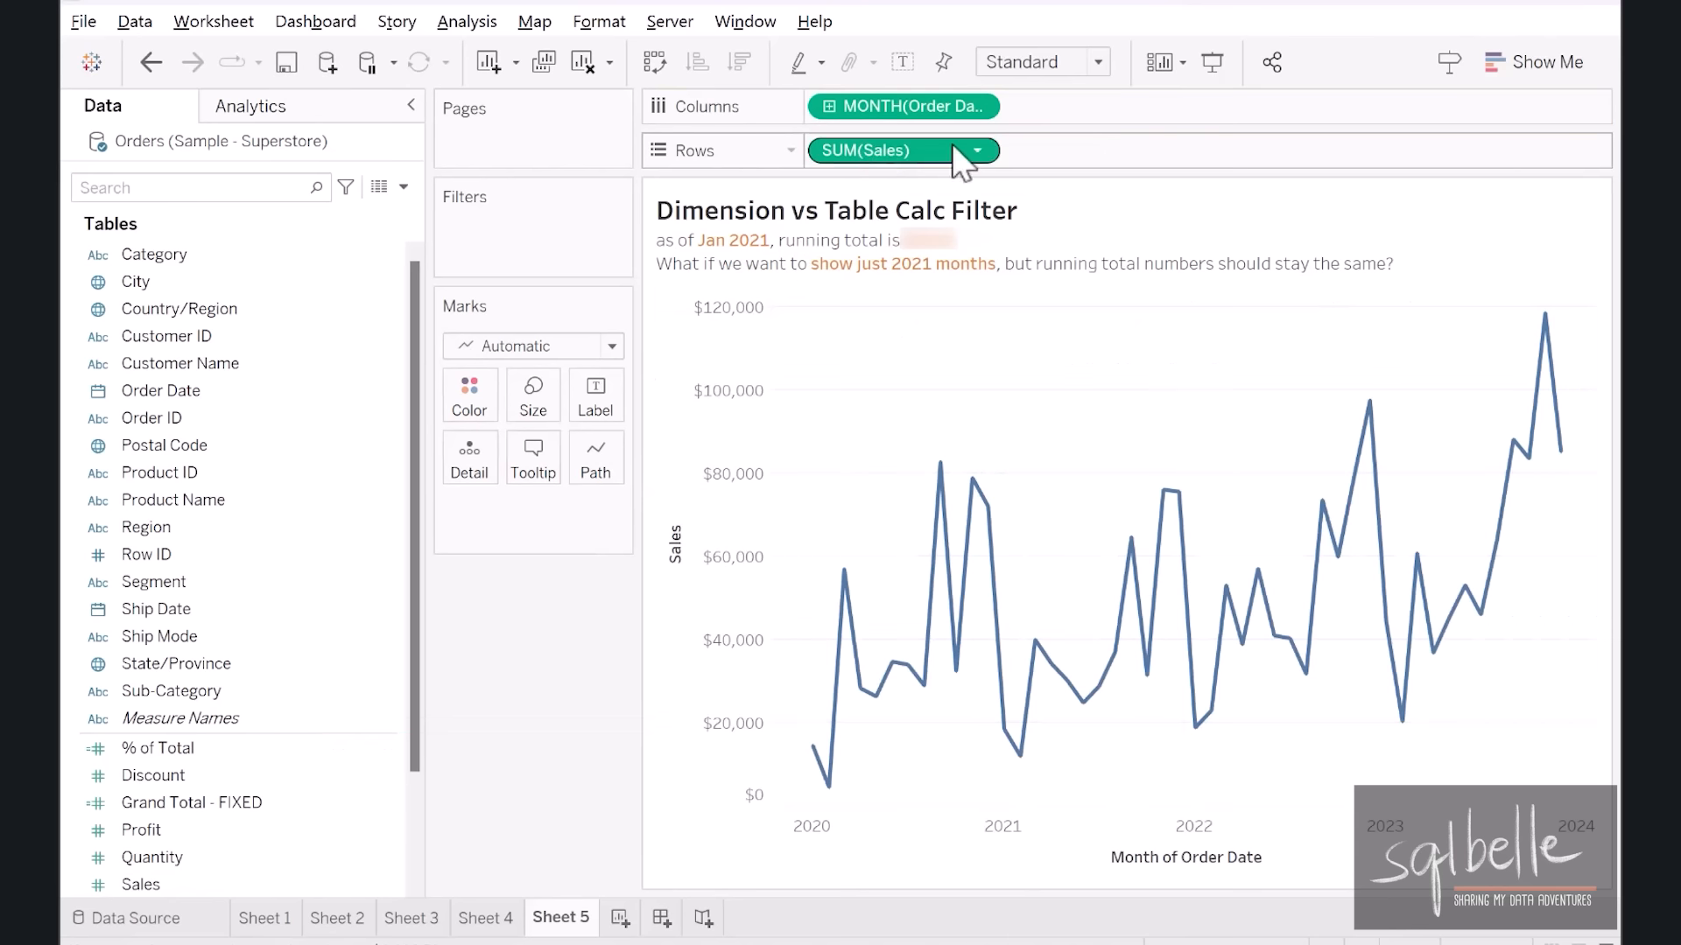
- On Sheet 5, change the mark type to Bar and place a second copy of SUM(Sales) on Rows
left_click(611, 346)
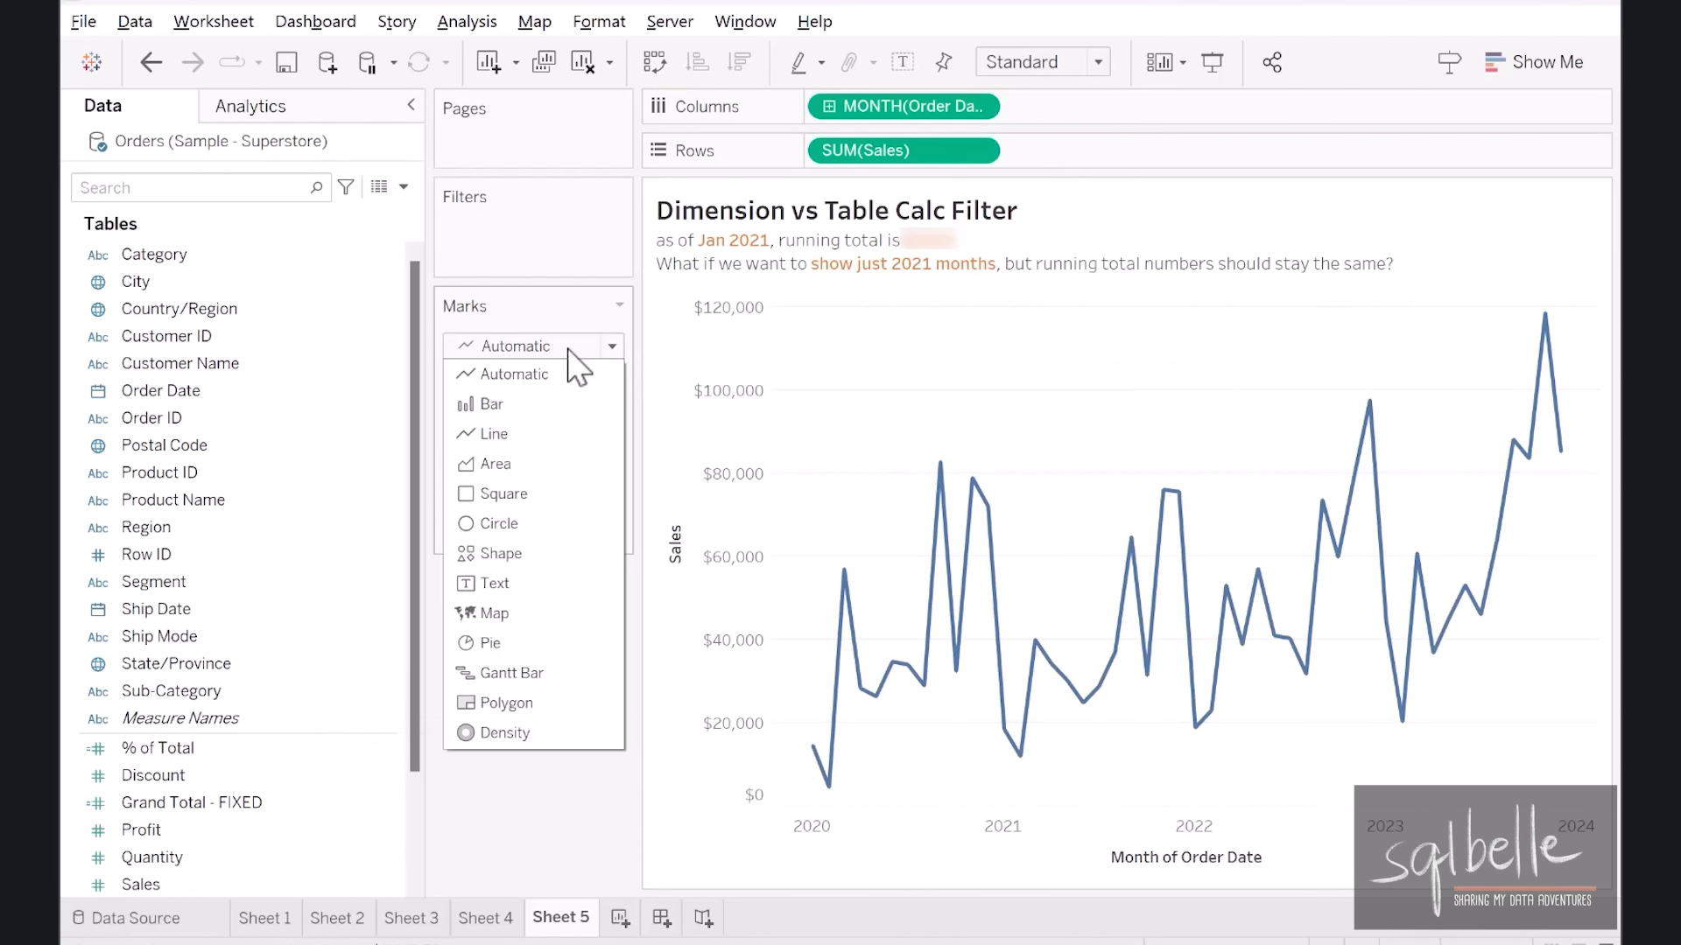
left_click(490, 403)
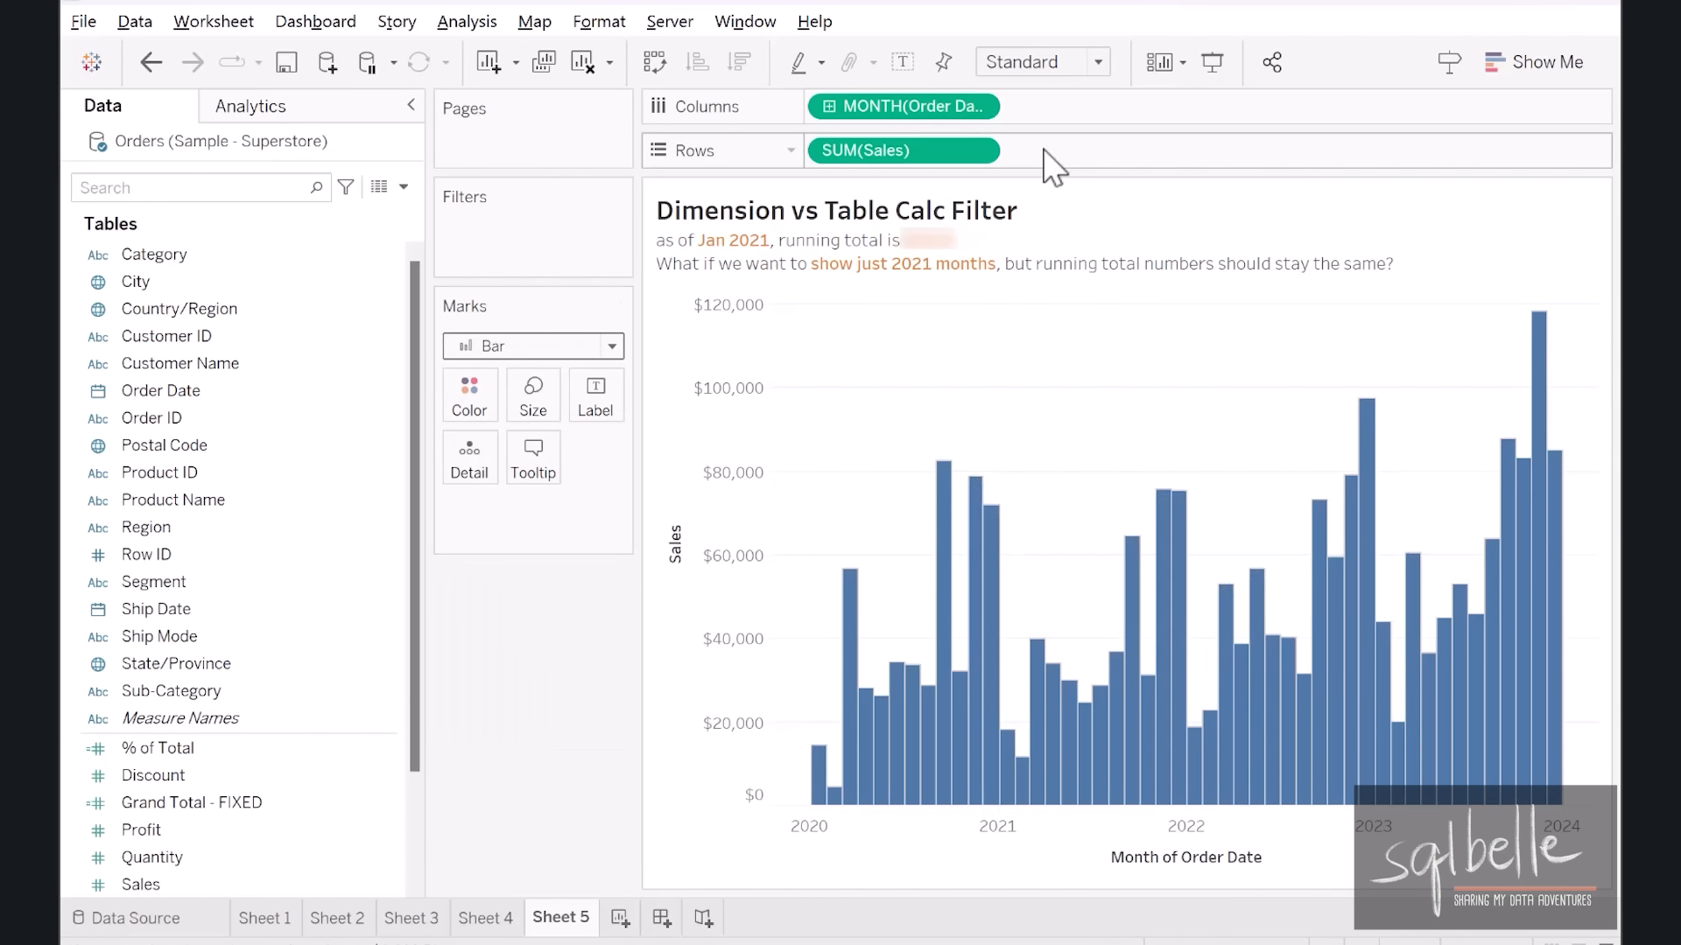
left_click_drag(893, 150, 1059, 160)
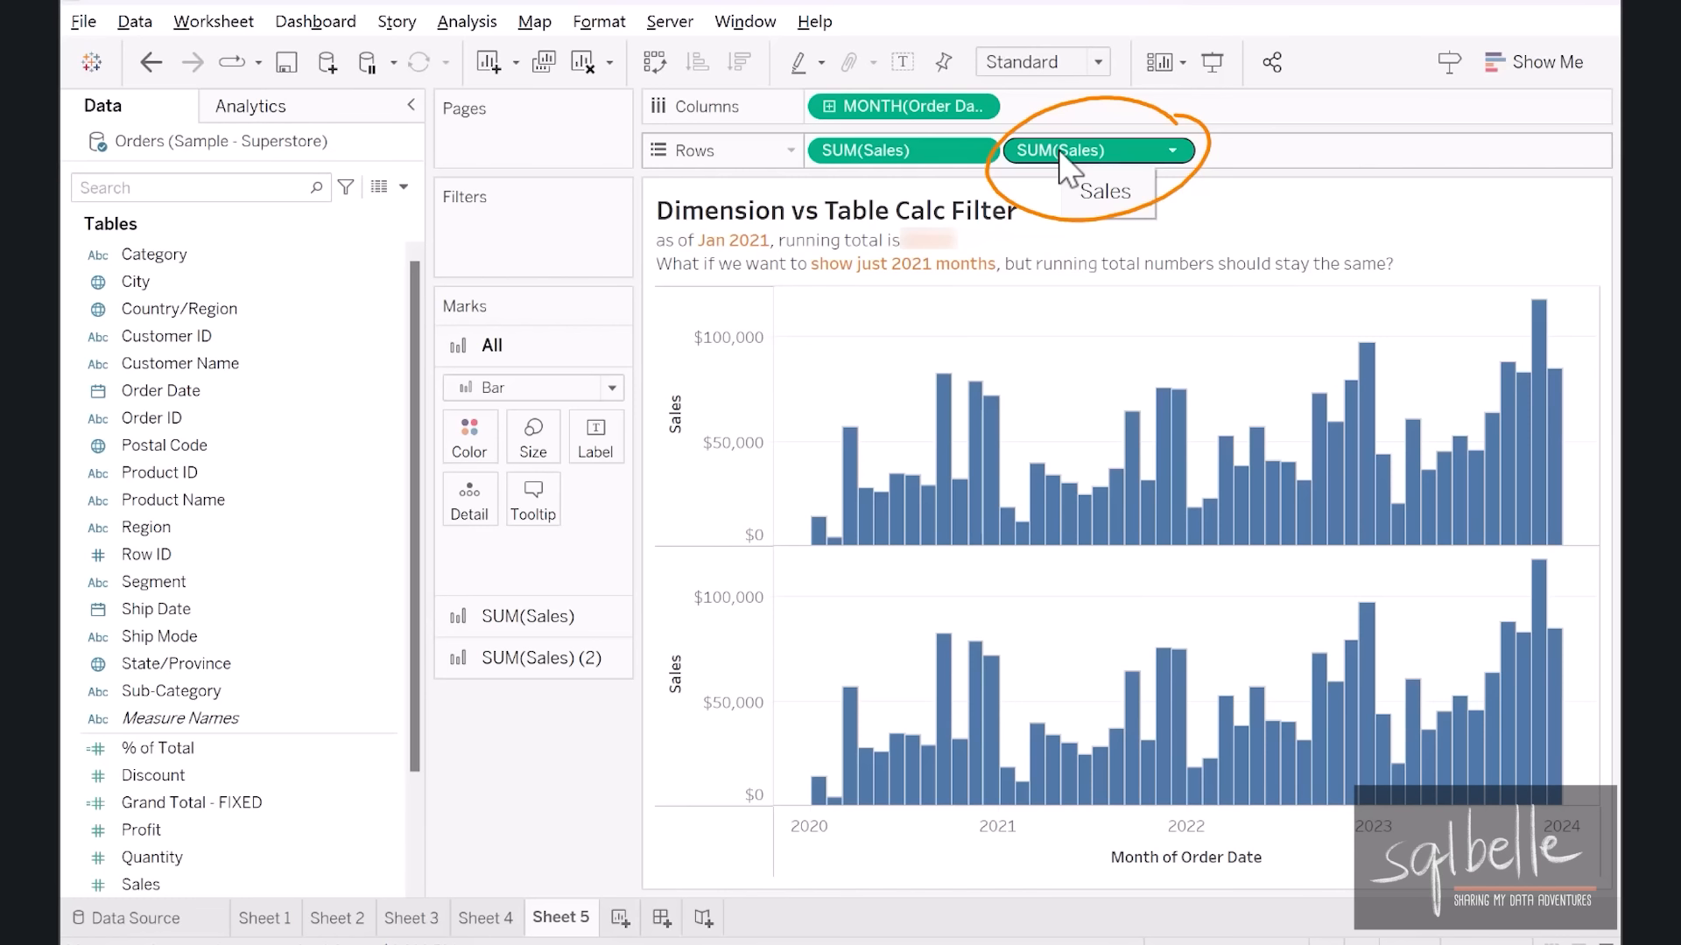
- Apply a Running Total quick table calculation to the second SUM(Sales) and inspect the January 2021 bar
left_click(1172, 149)
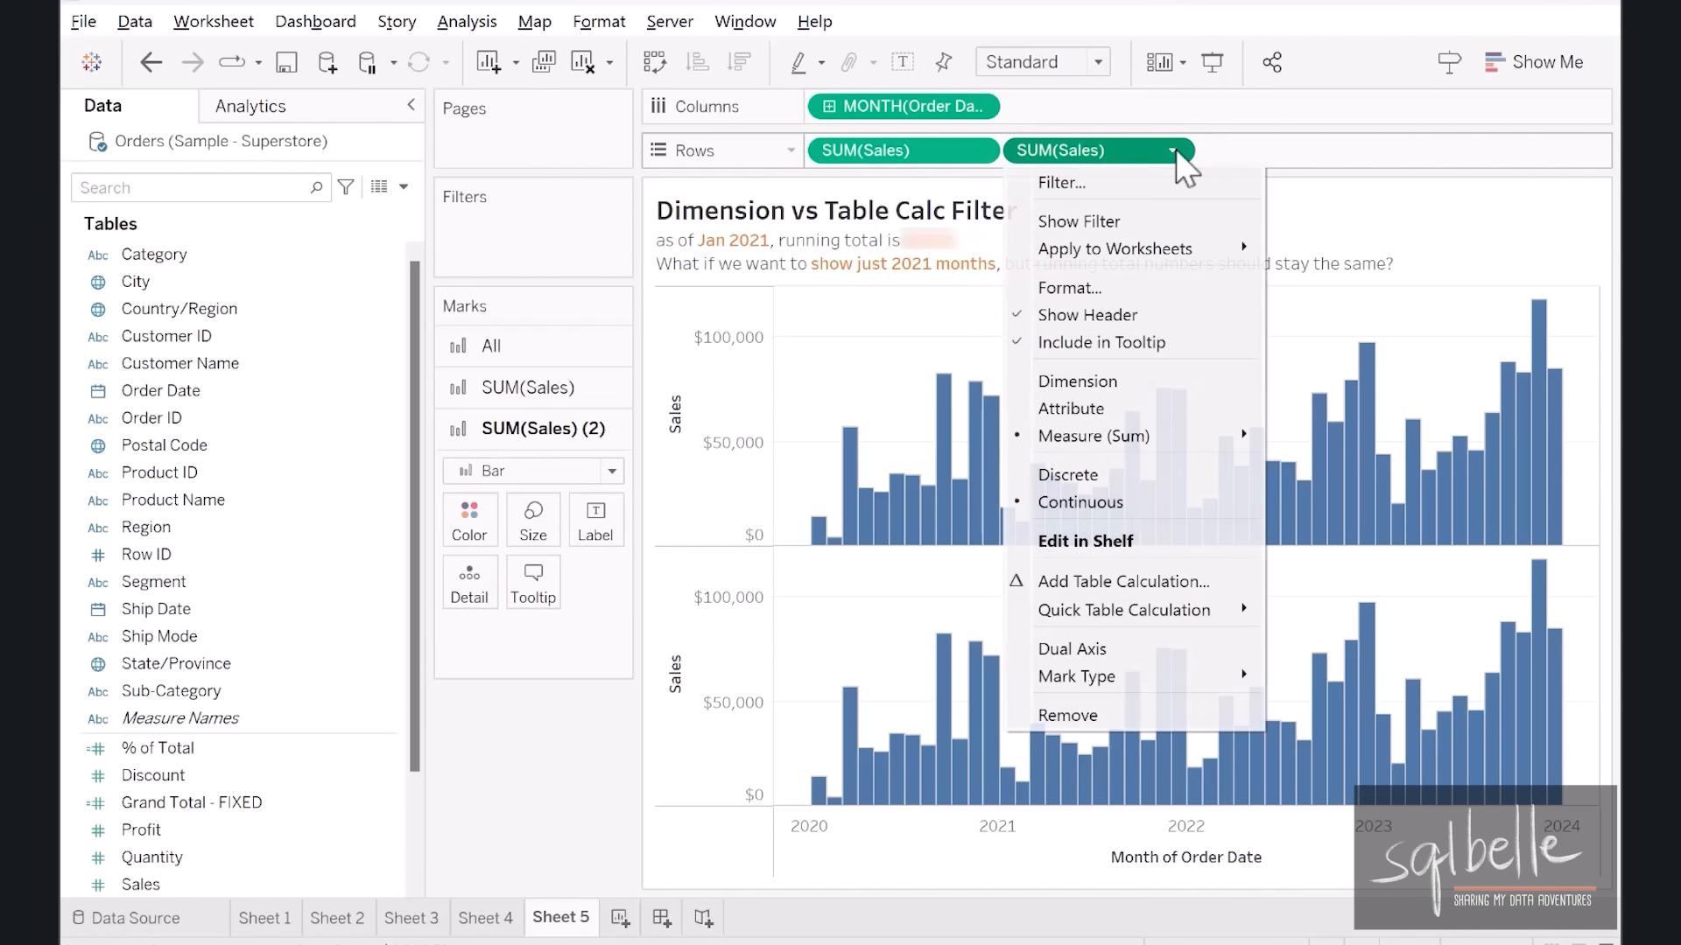
mouse_move(1153, 614)
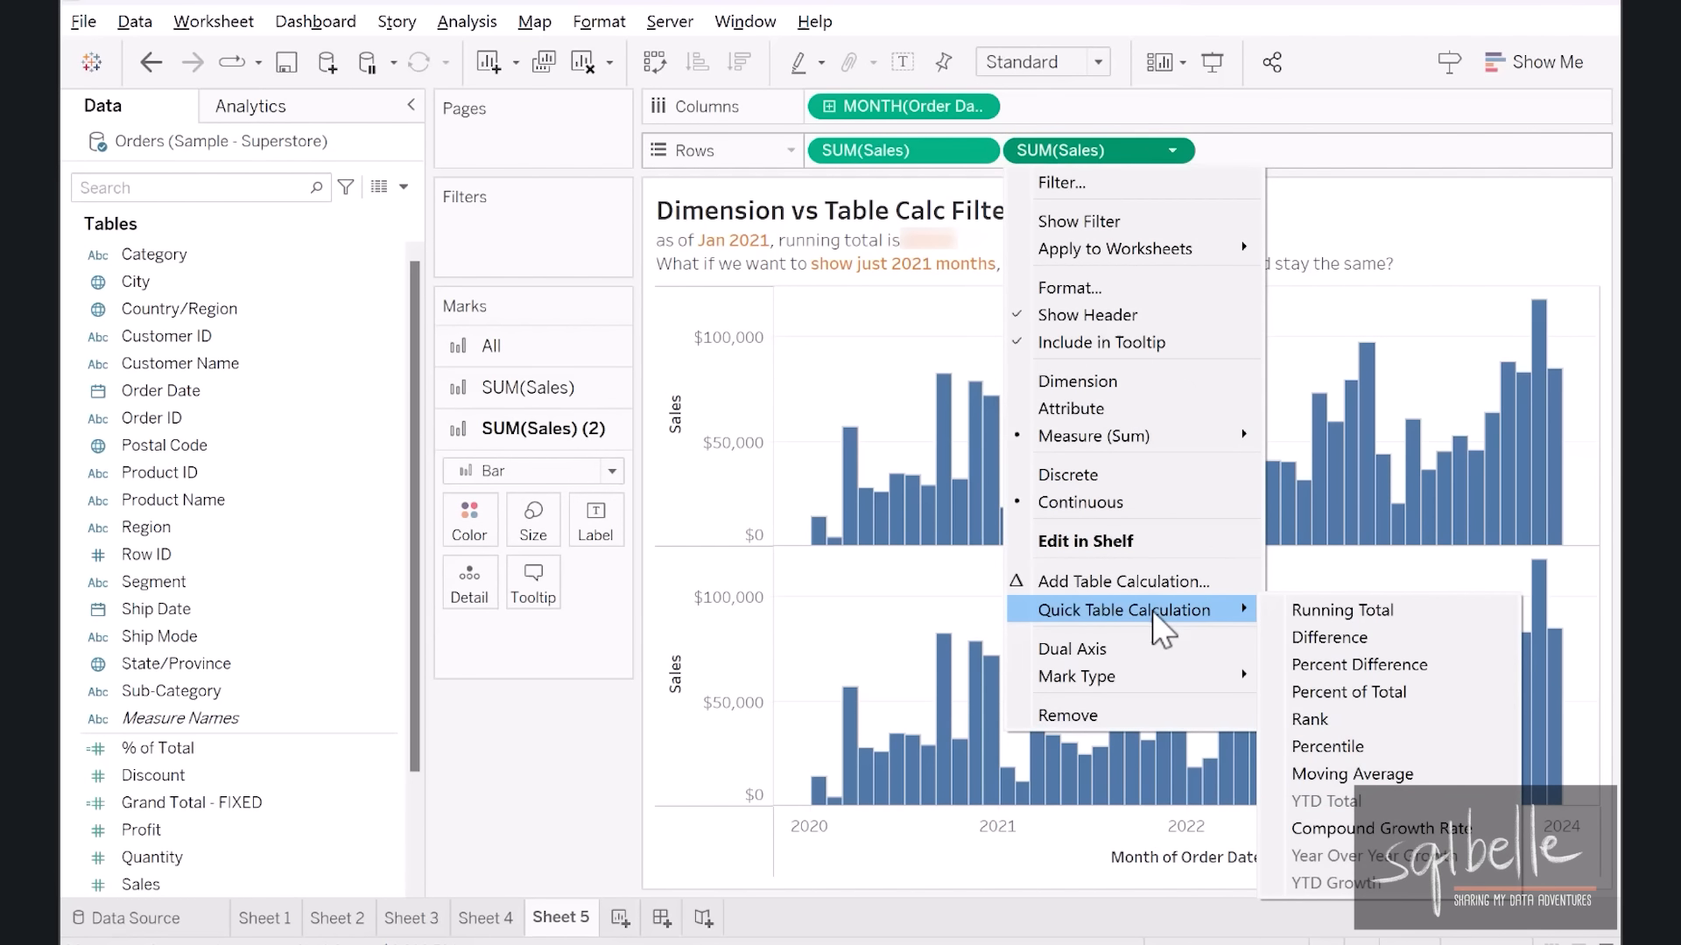
left_click(1353, 611)
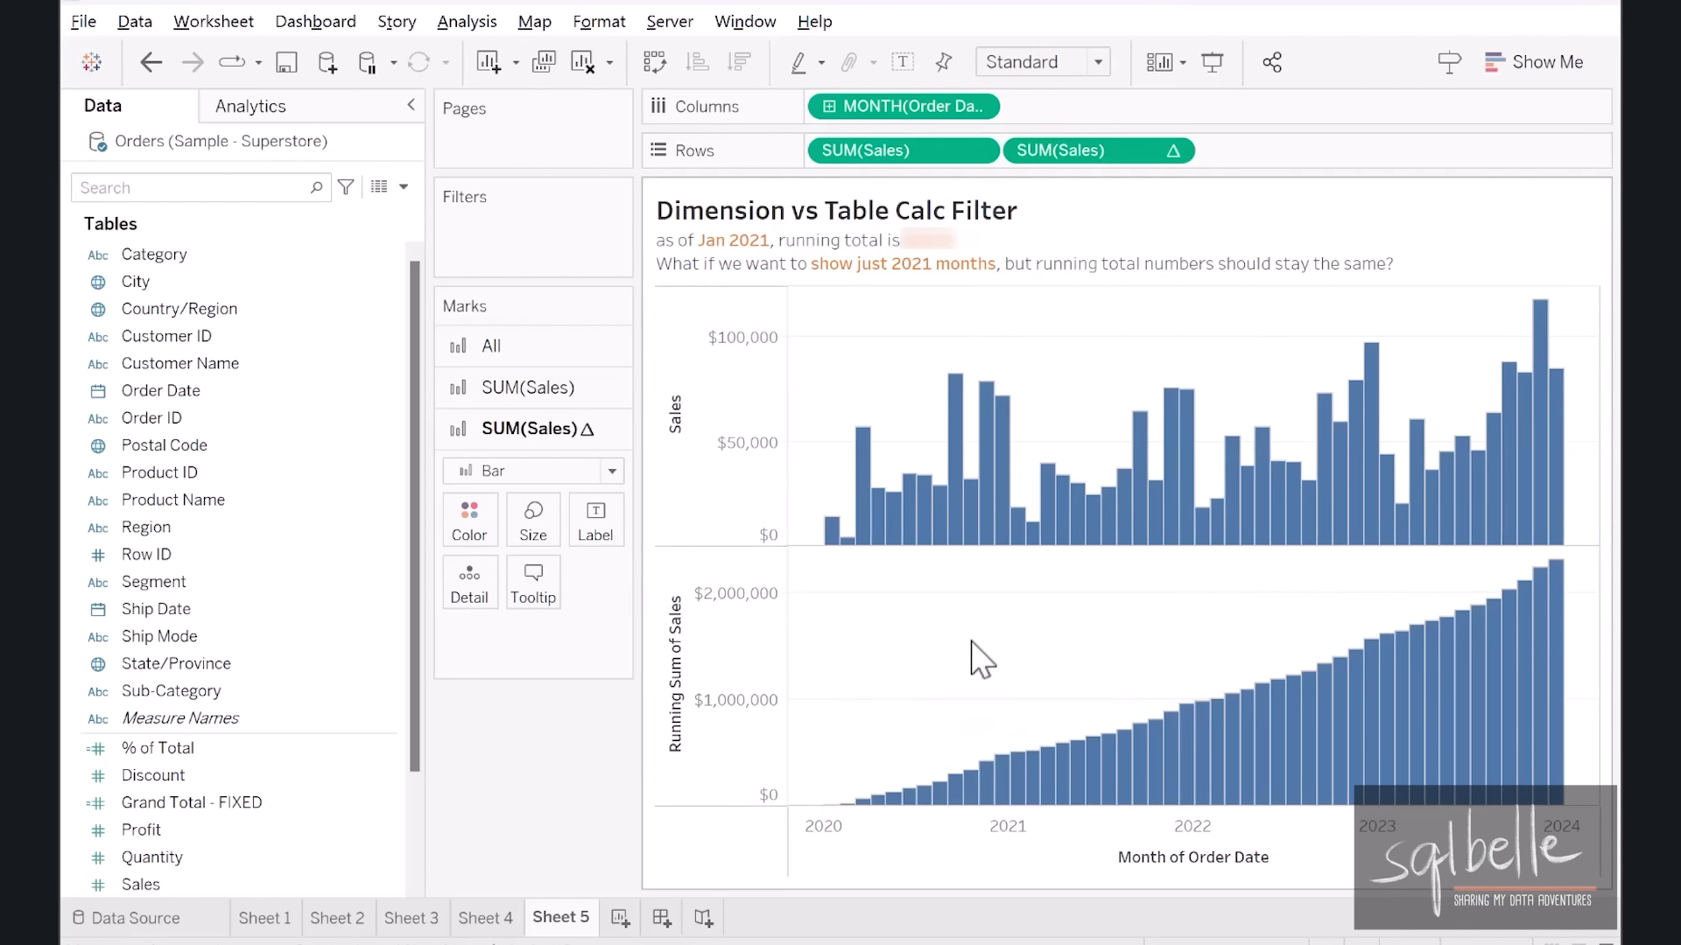
mouse_move(1017, 779)
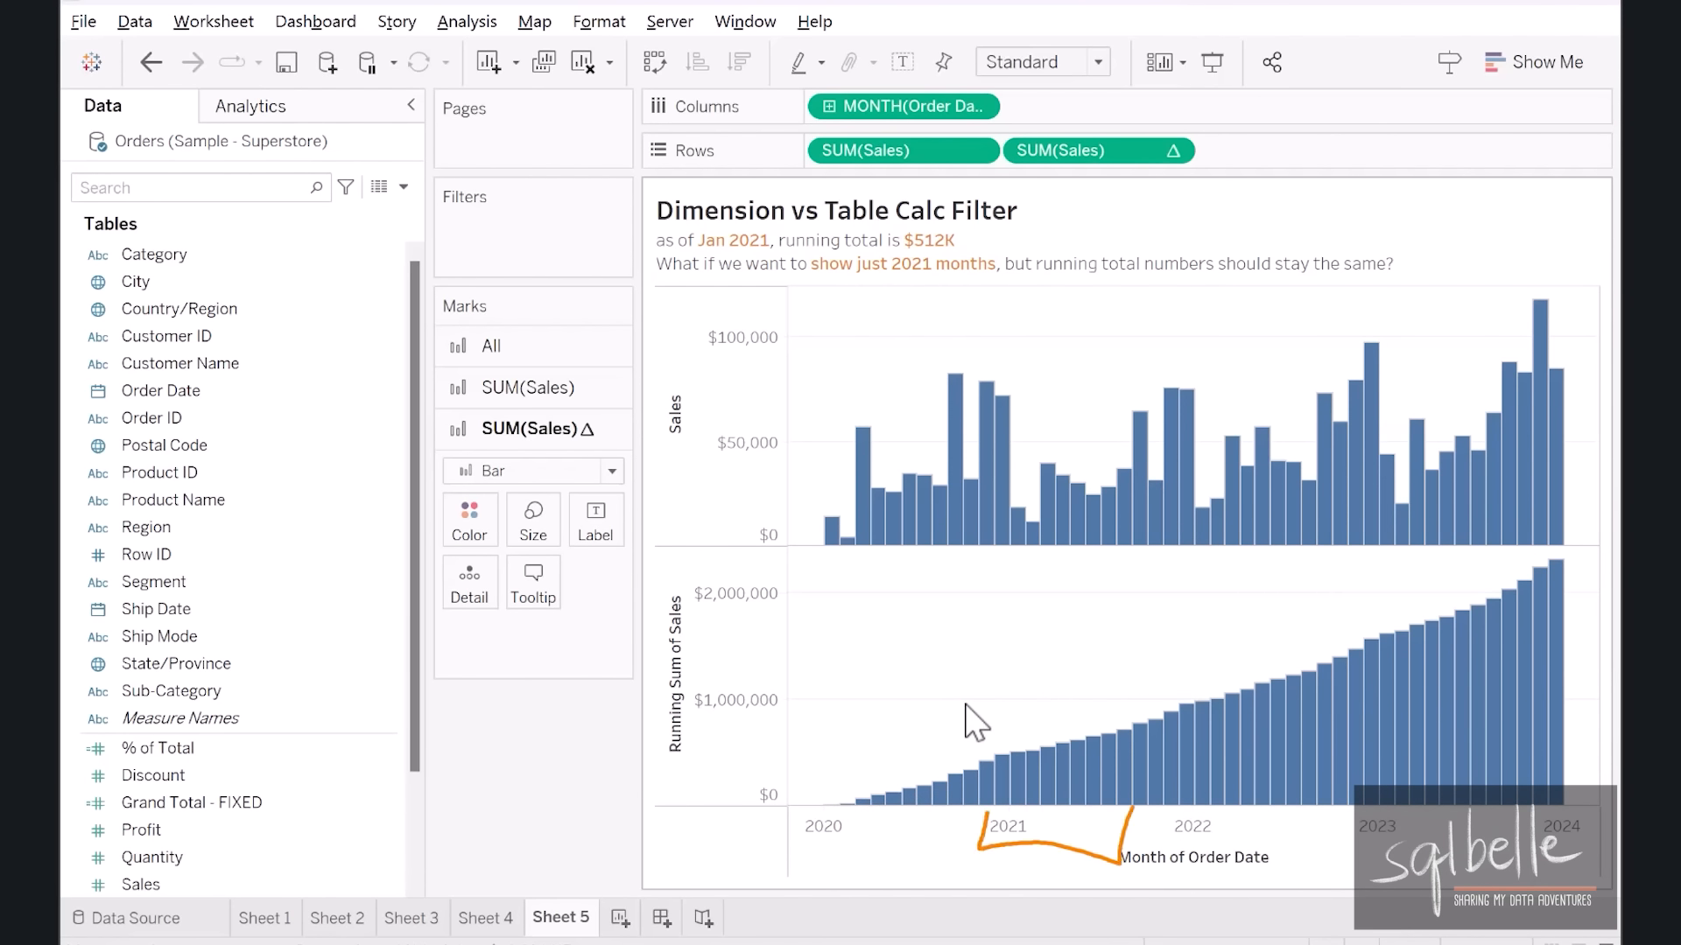
- Filter Order Date by Years to keep only 2021, and check the running total for January
left_click_drag(161, 390, 503, 231)
left_click(695, 323)
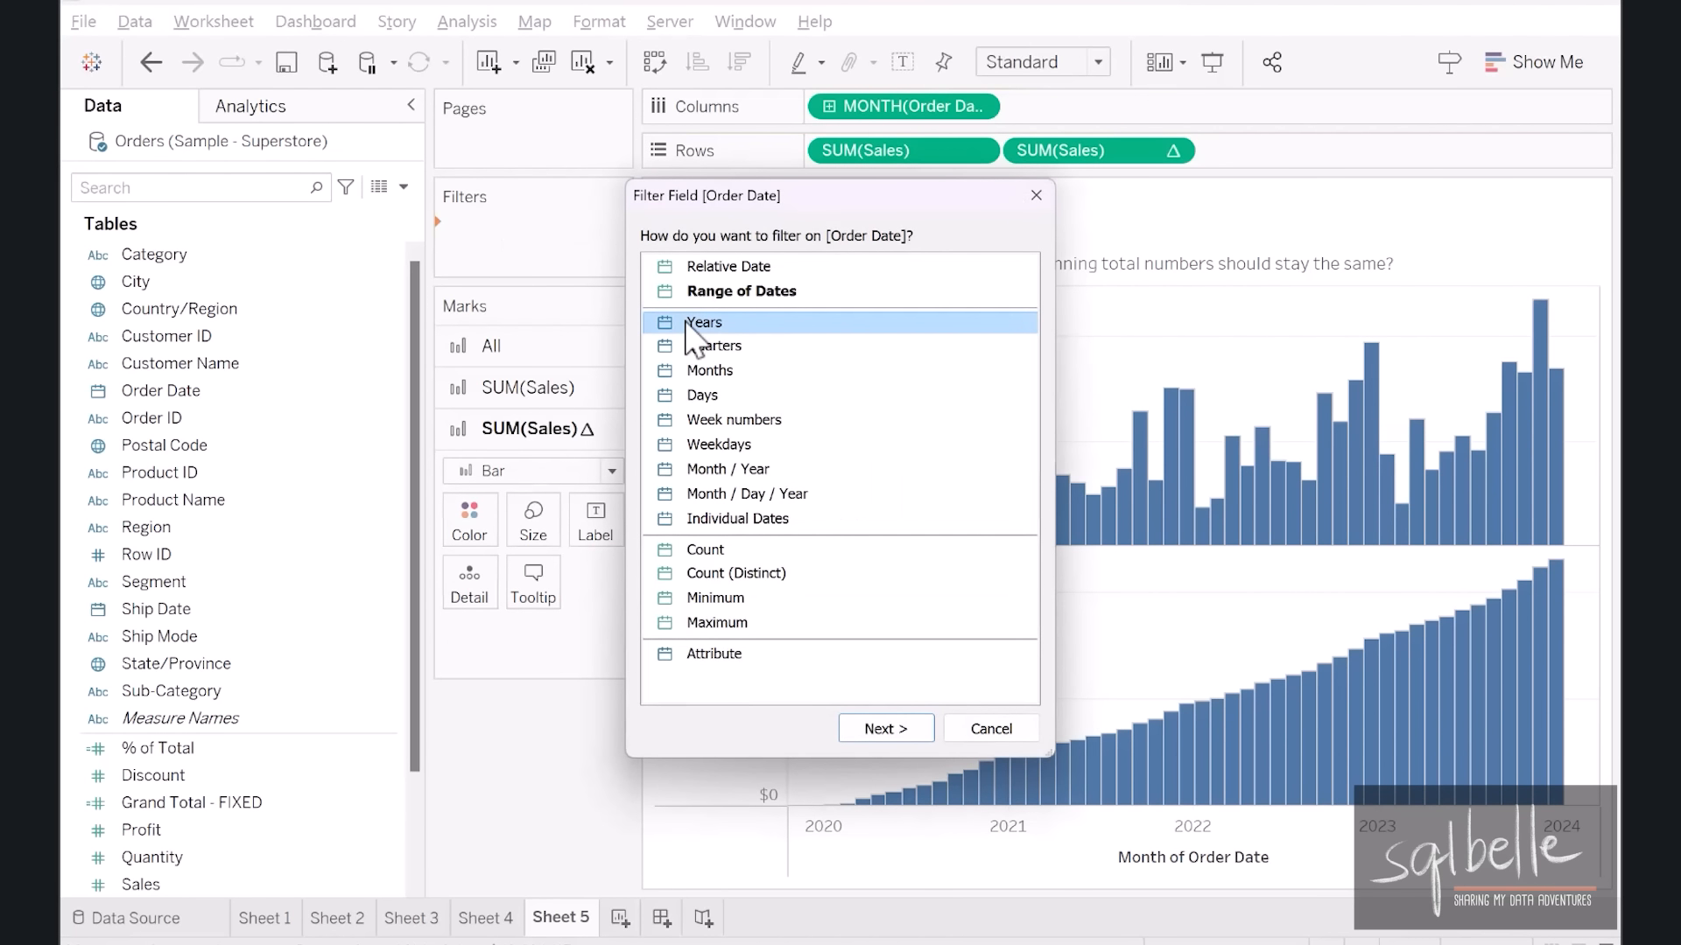
left_click(879, 728)
left_click(592, 291)
left_click(859, 818)
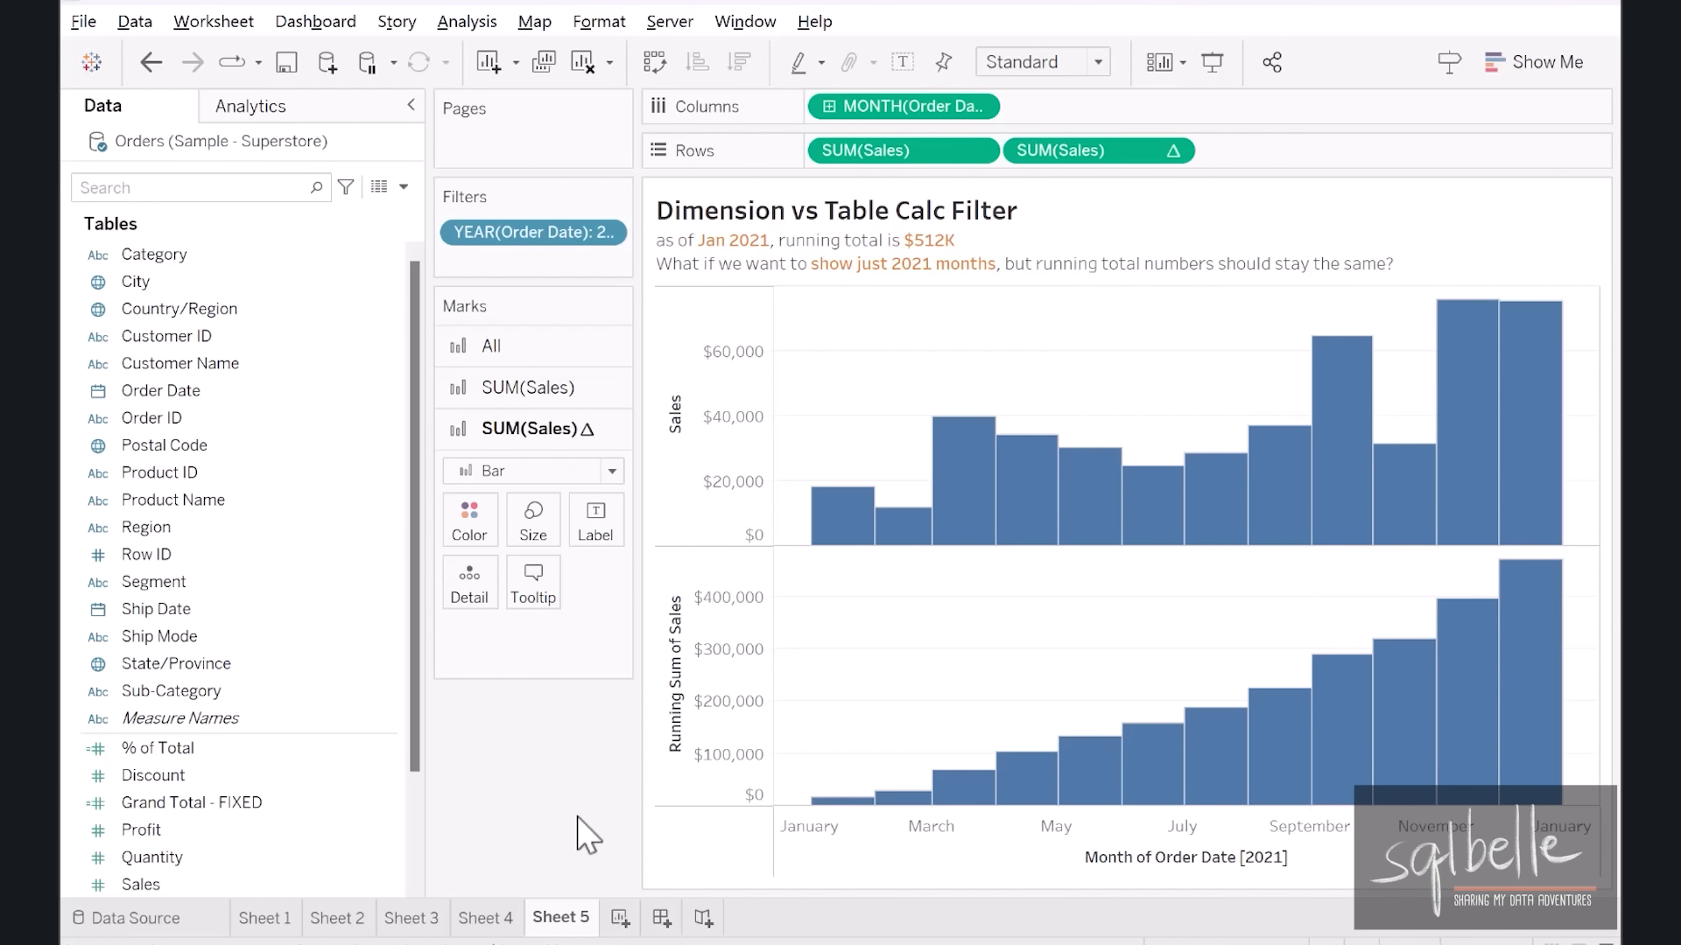
mouse_move(842, 802)
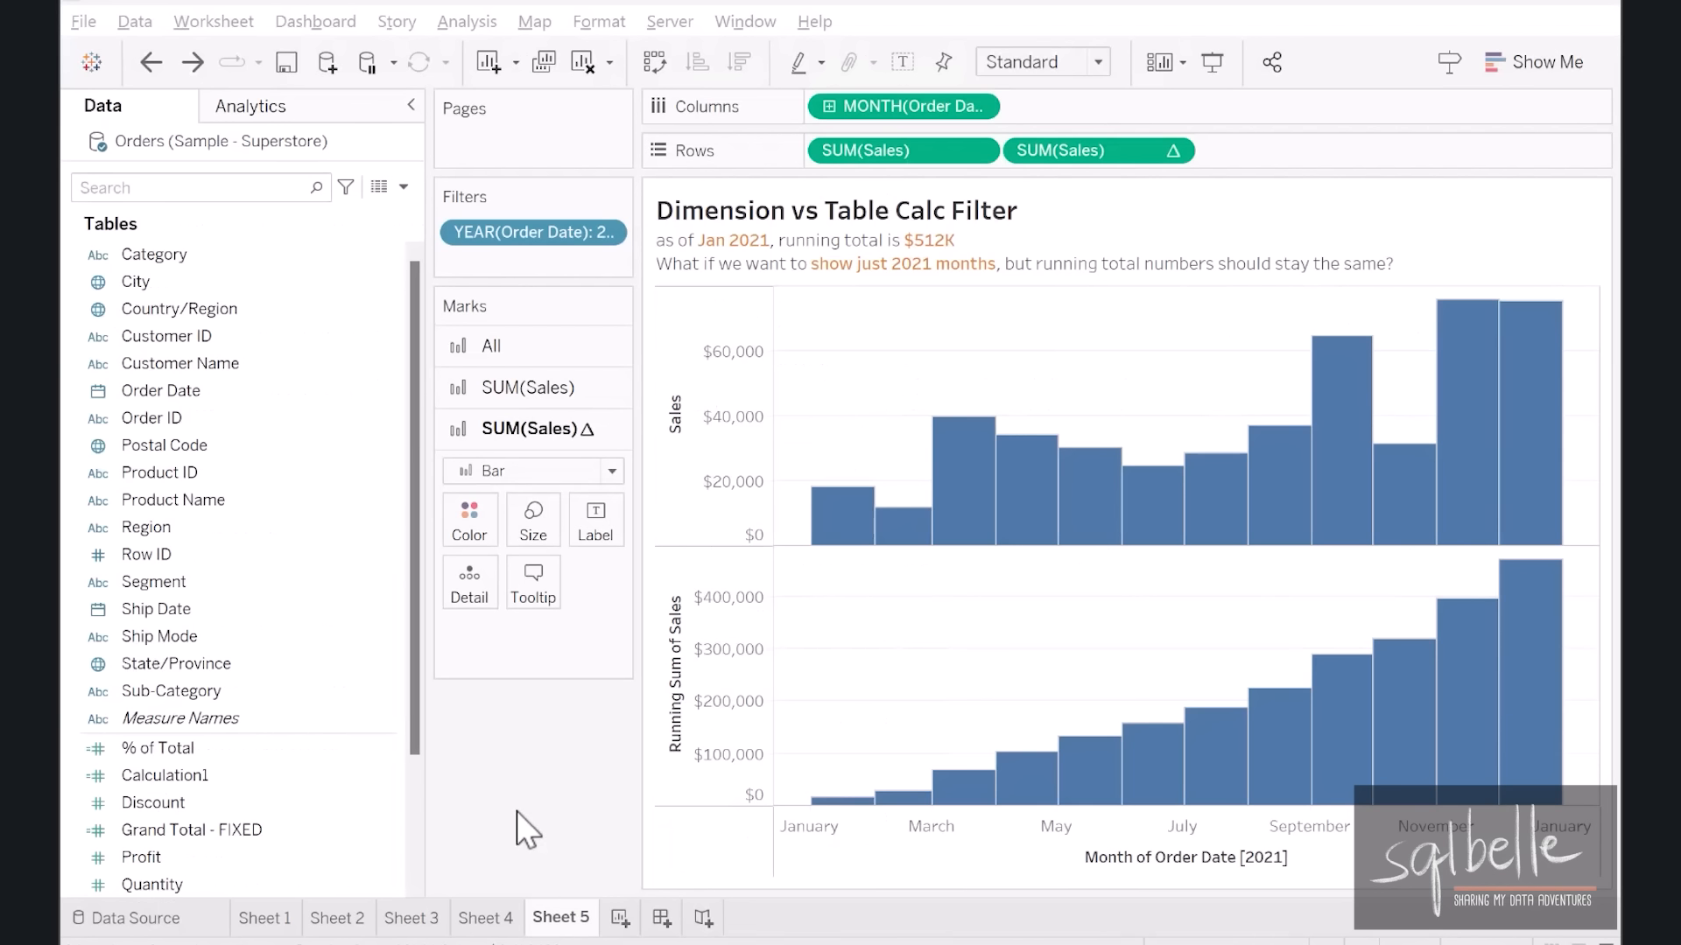
- Duplicate Sheet 5 as a crosstab, swap its rows and columns, and widen the shelf area to read the full filter names
right_click(571, 924)
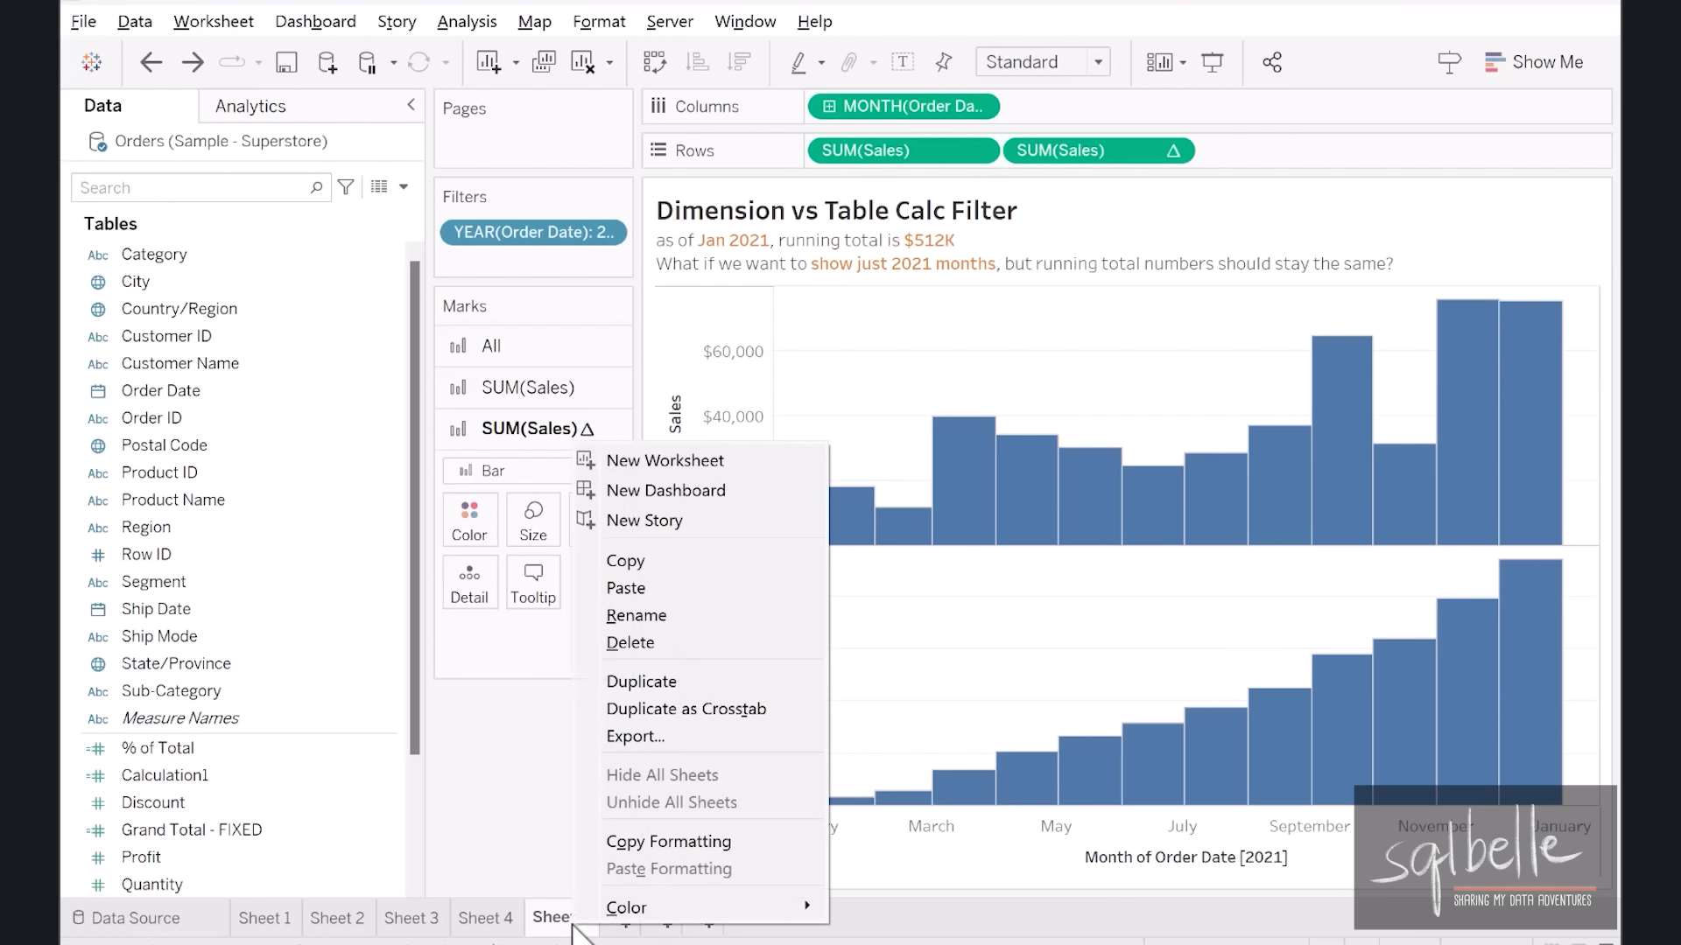
left_click(718, 708)
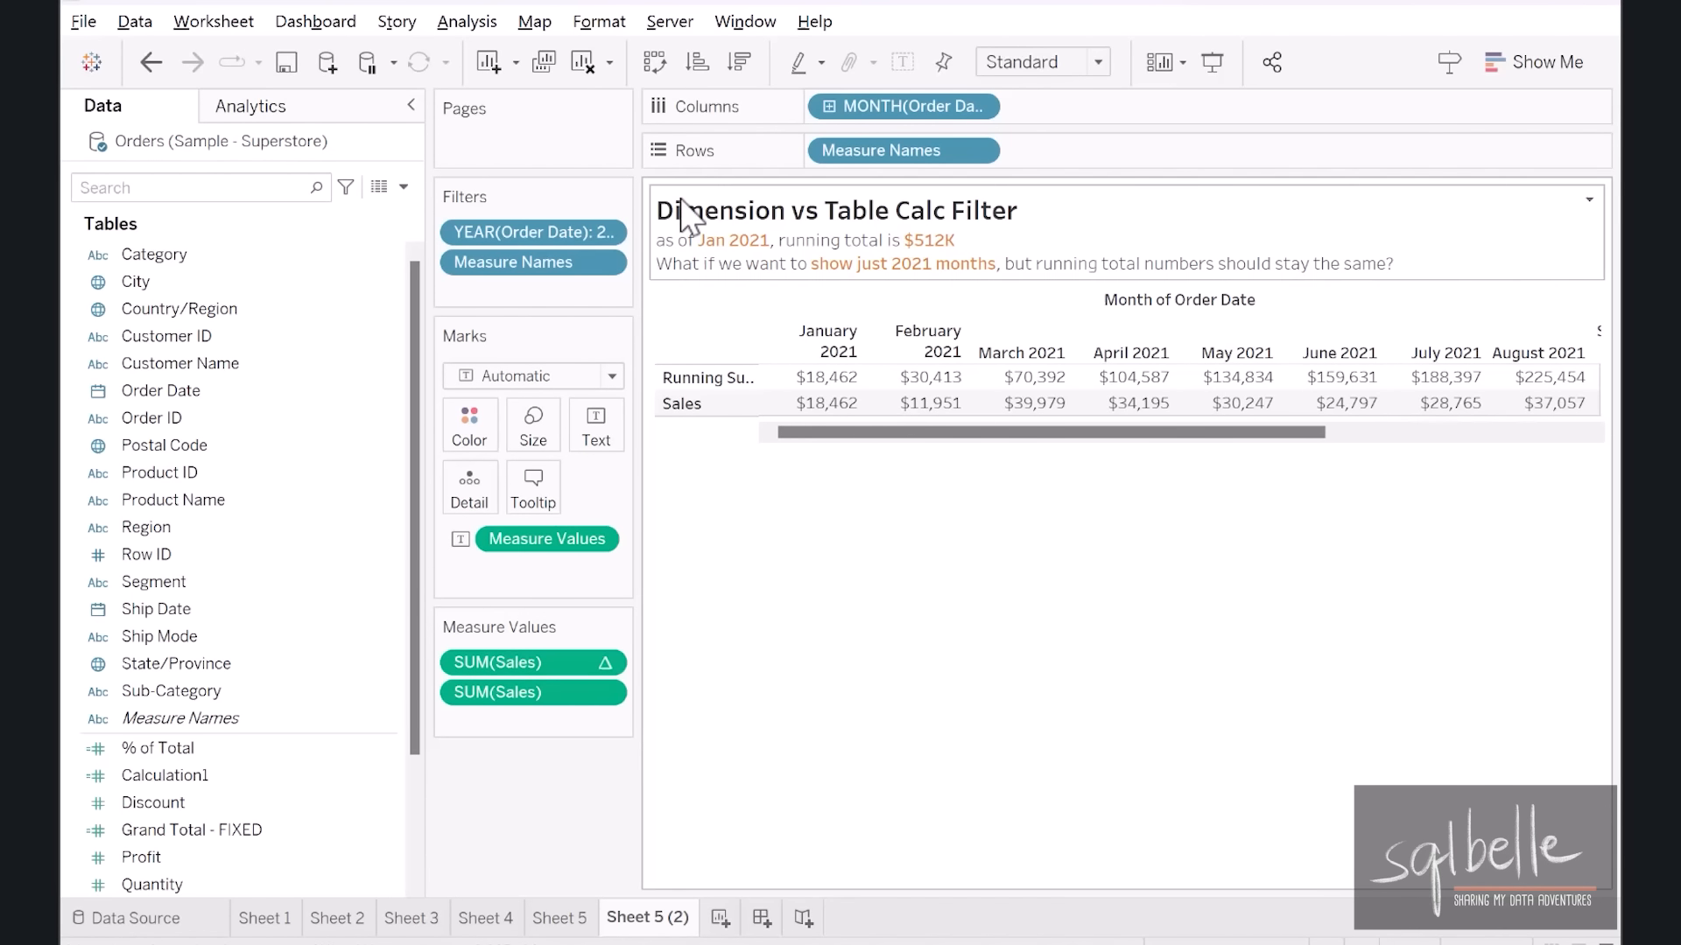
left_click(668, 75)
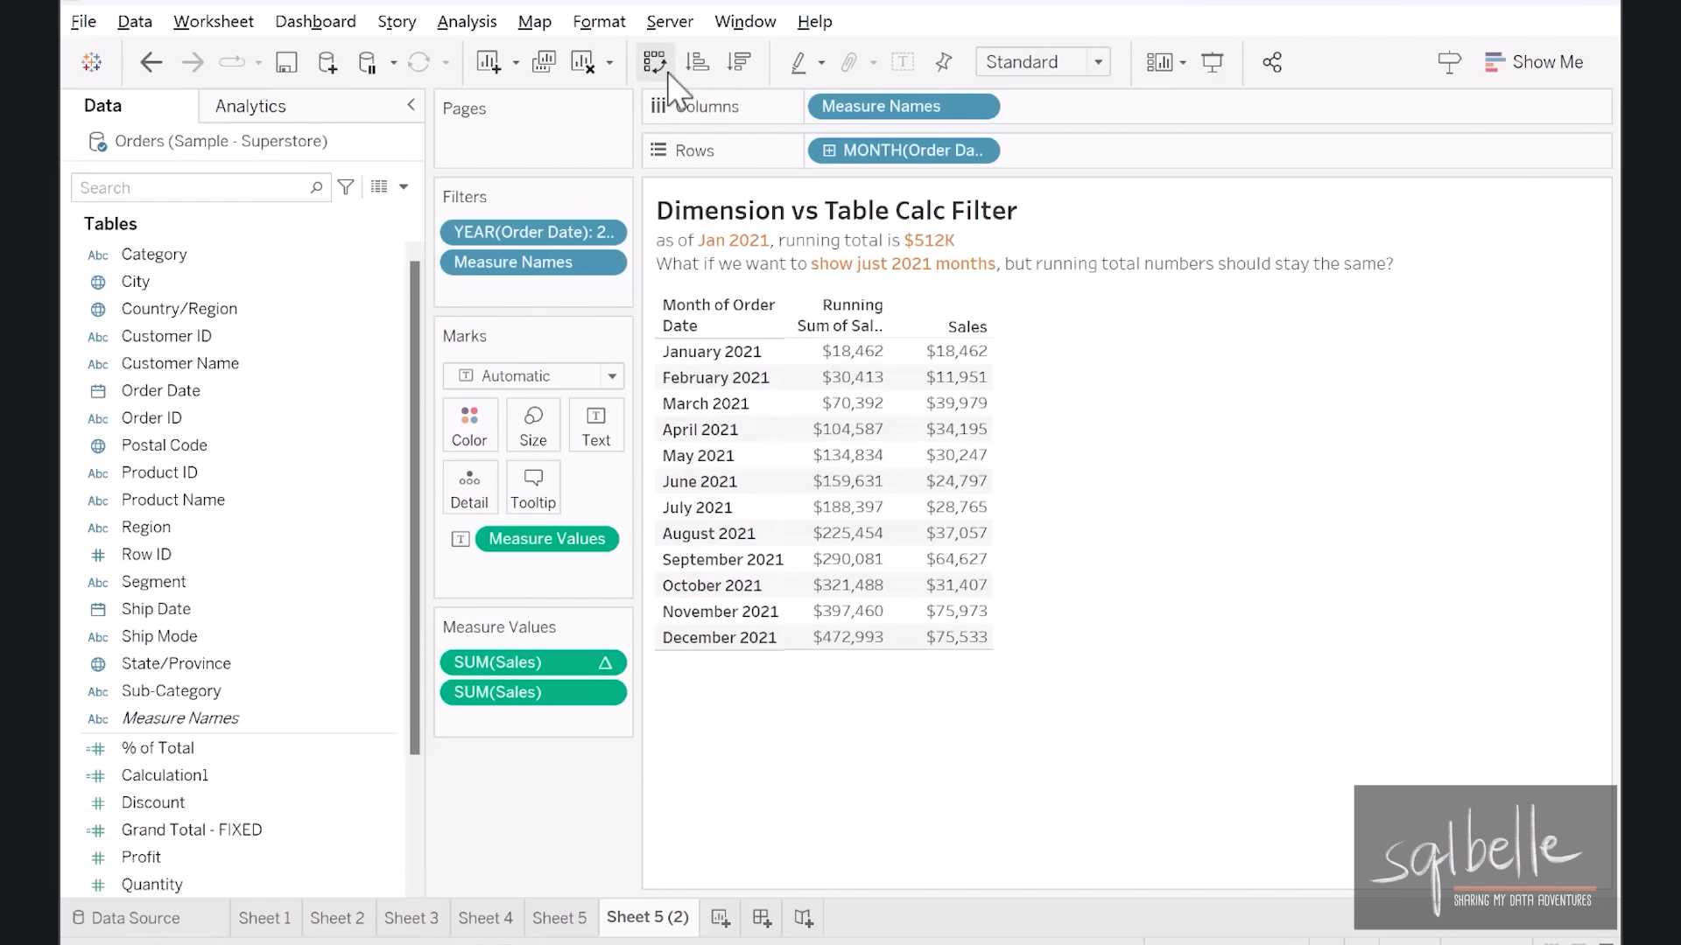
left_click_drag(637, 466, 703, 465)
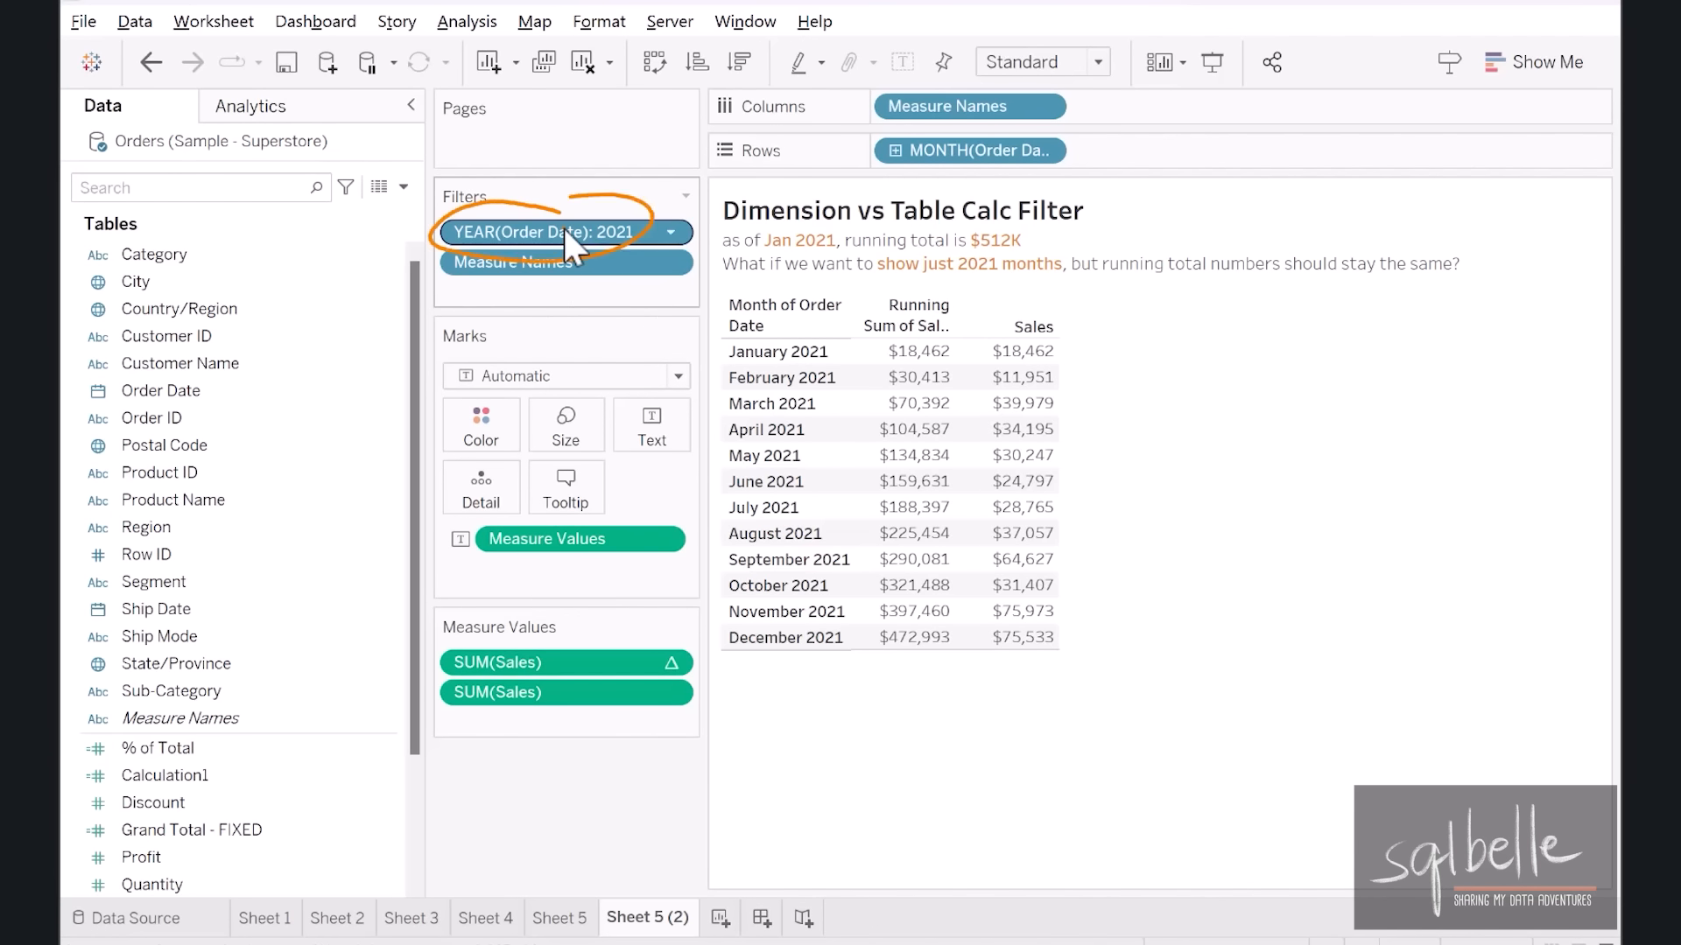
- Add YEAR(Order Date) to Rows after the month and show its filter beside the crosstab
left_click_drag(564, 228, 1163, 152)
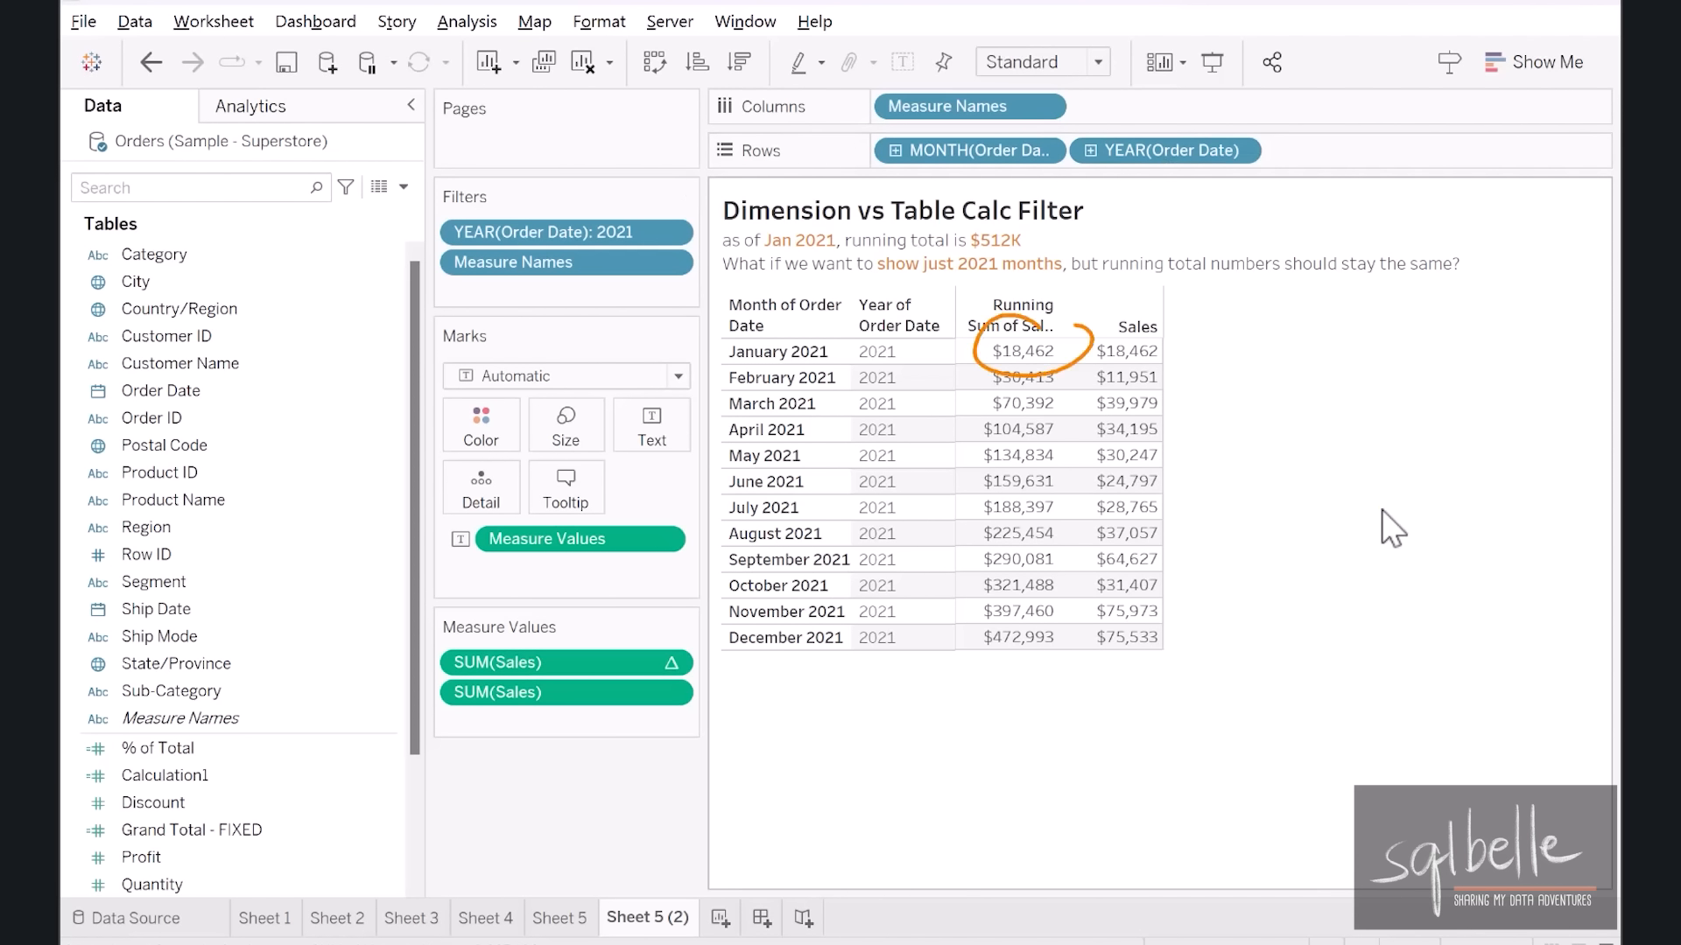
left_click(1245, 150)
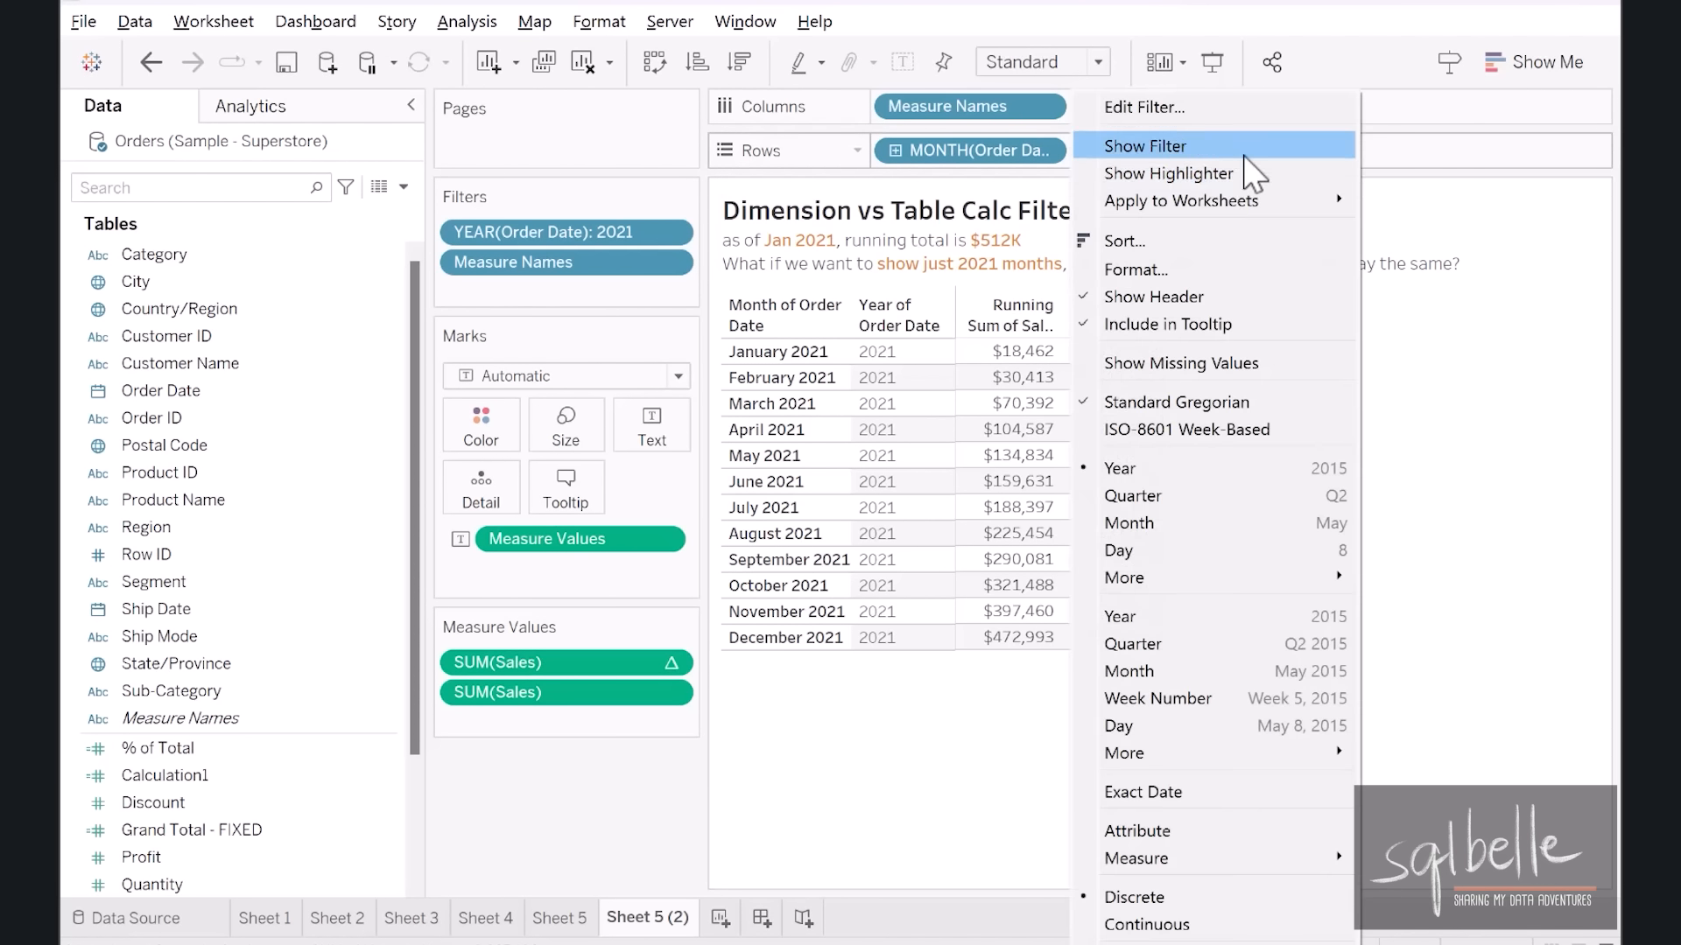
left_click(1207, 147)
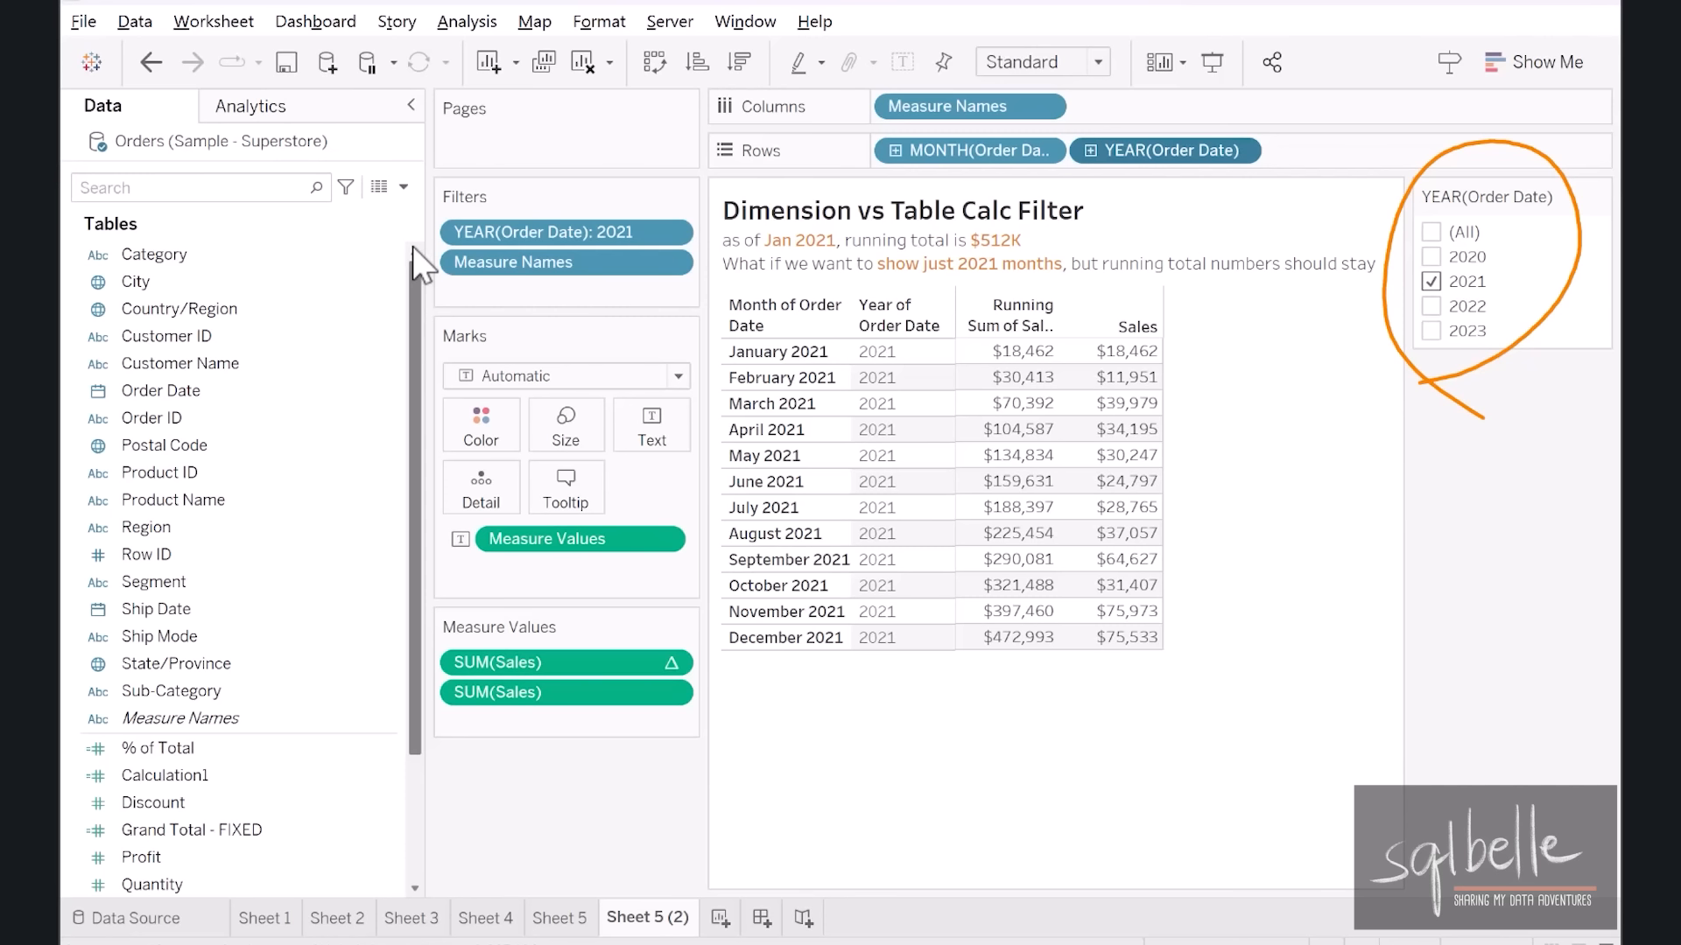
- Create a calculated field named "Year - TC" with the formula LOOKUP(DATEPART('year', [Order Date]),0)
left_click(403, 186)
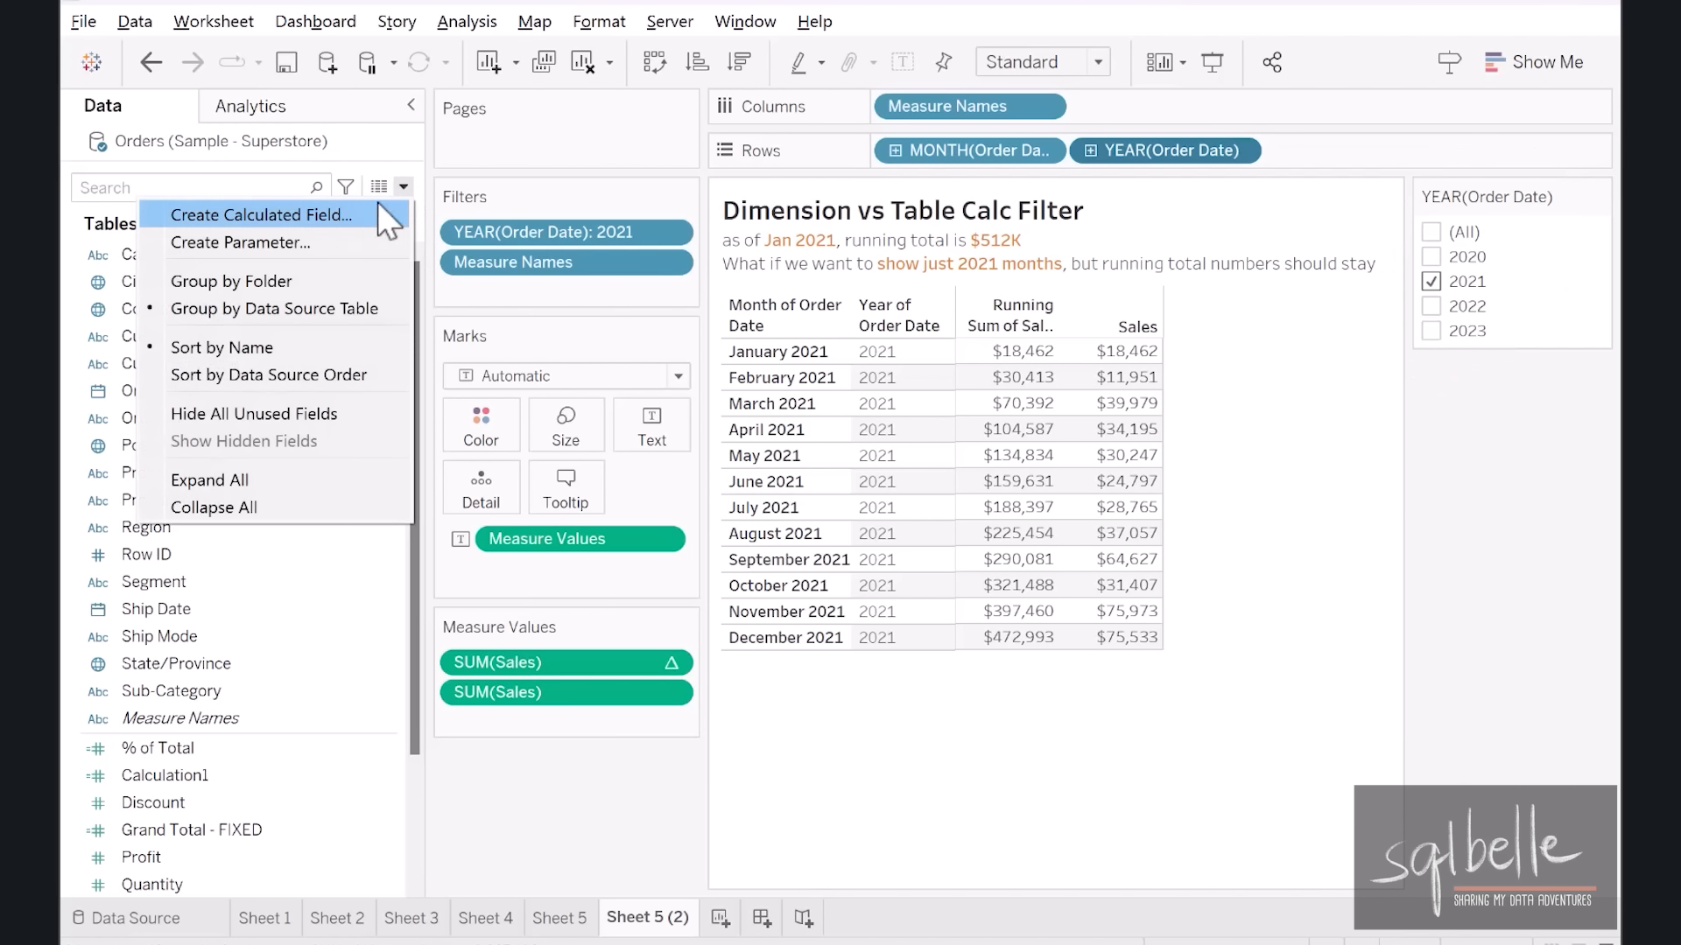
left_click(377, 210)
type("Year")
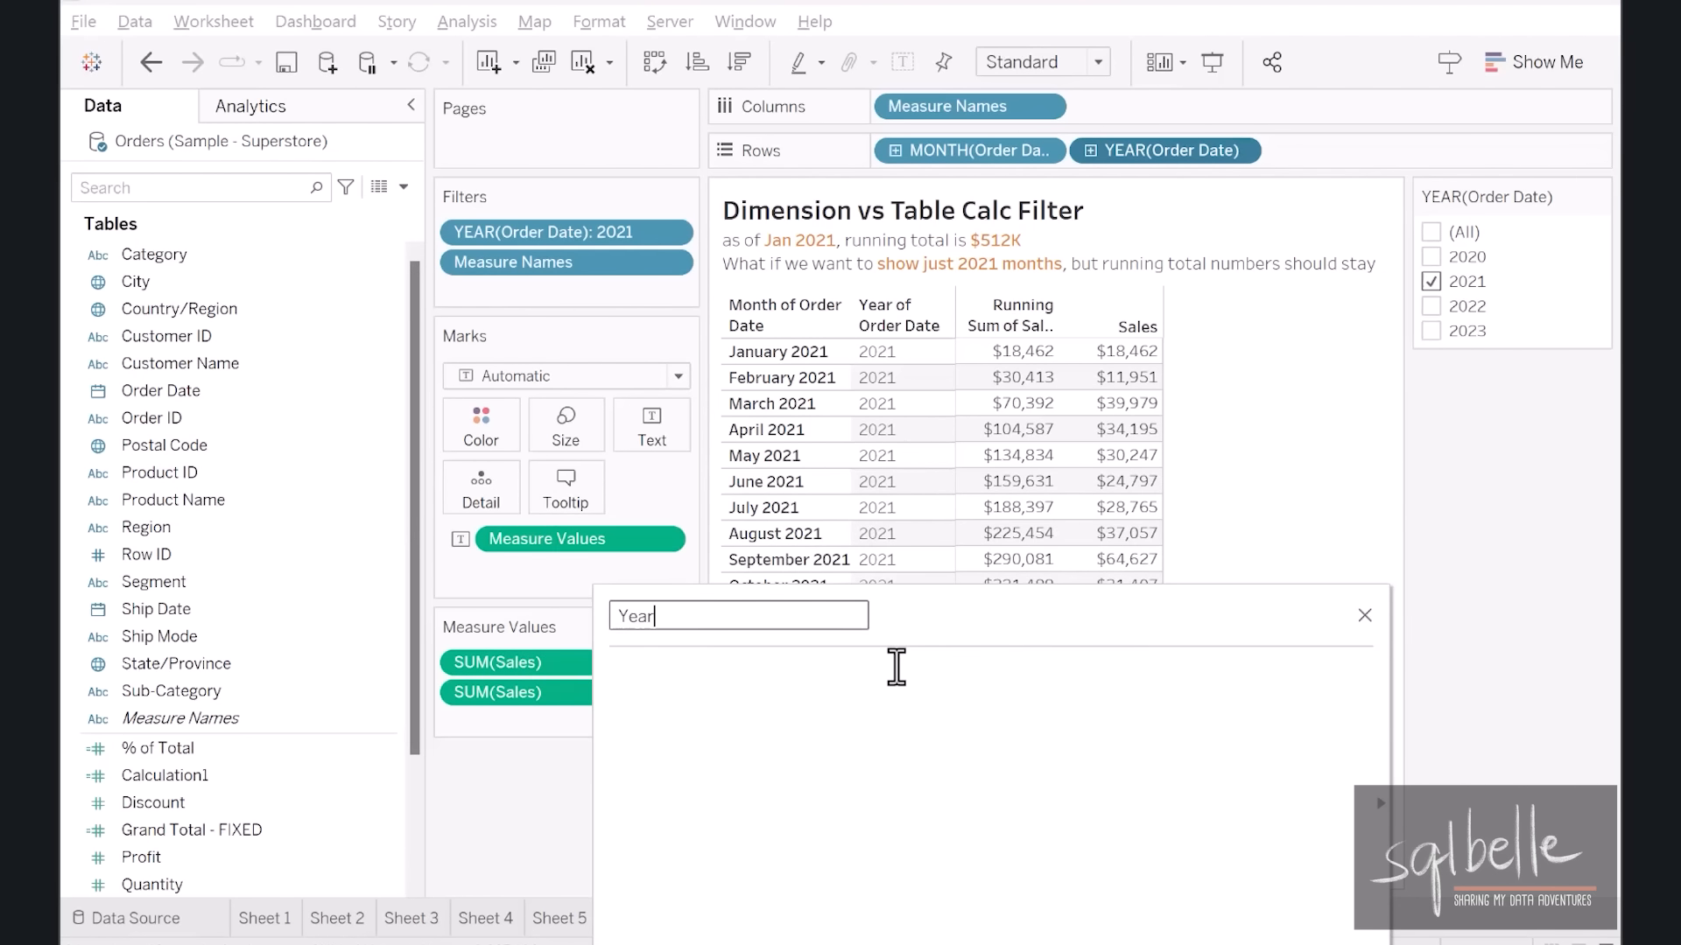
type(" - TC")
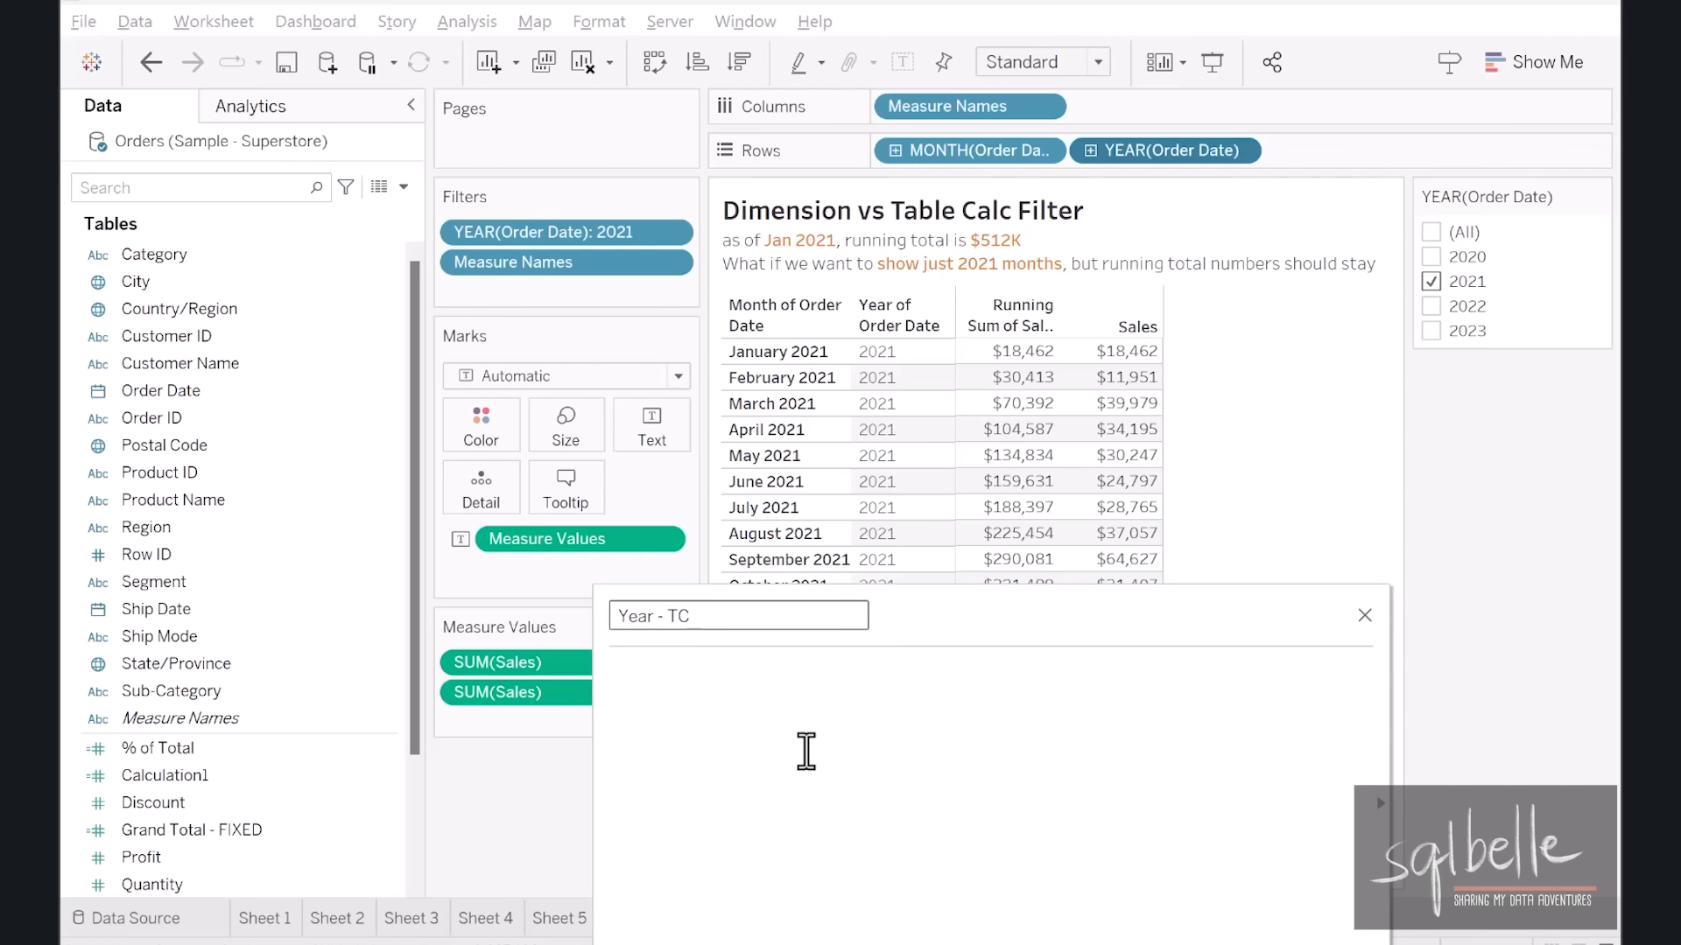
left_click(805, 751)
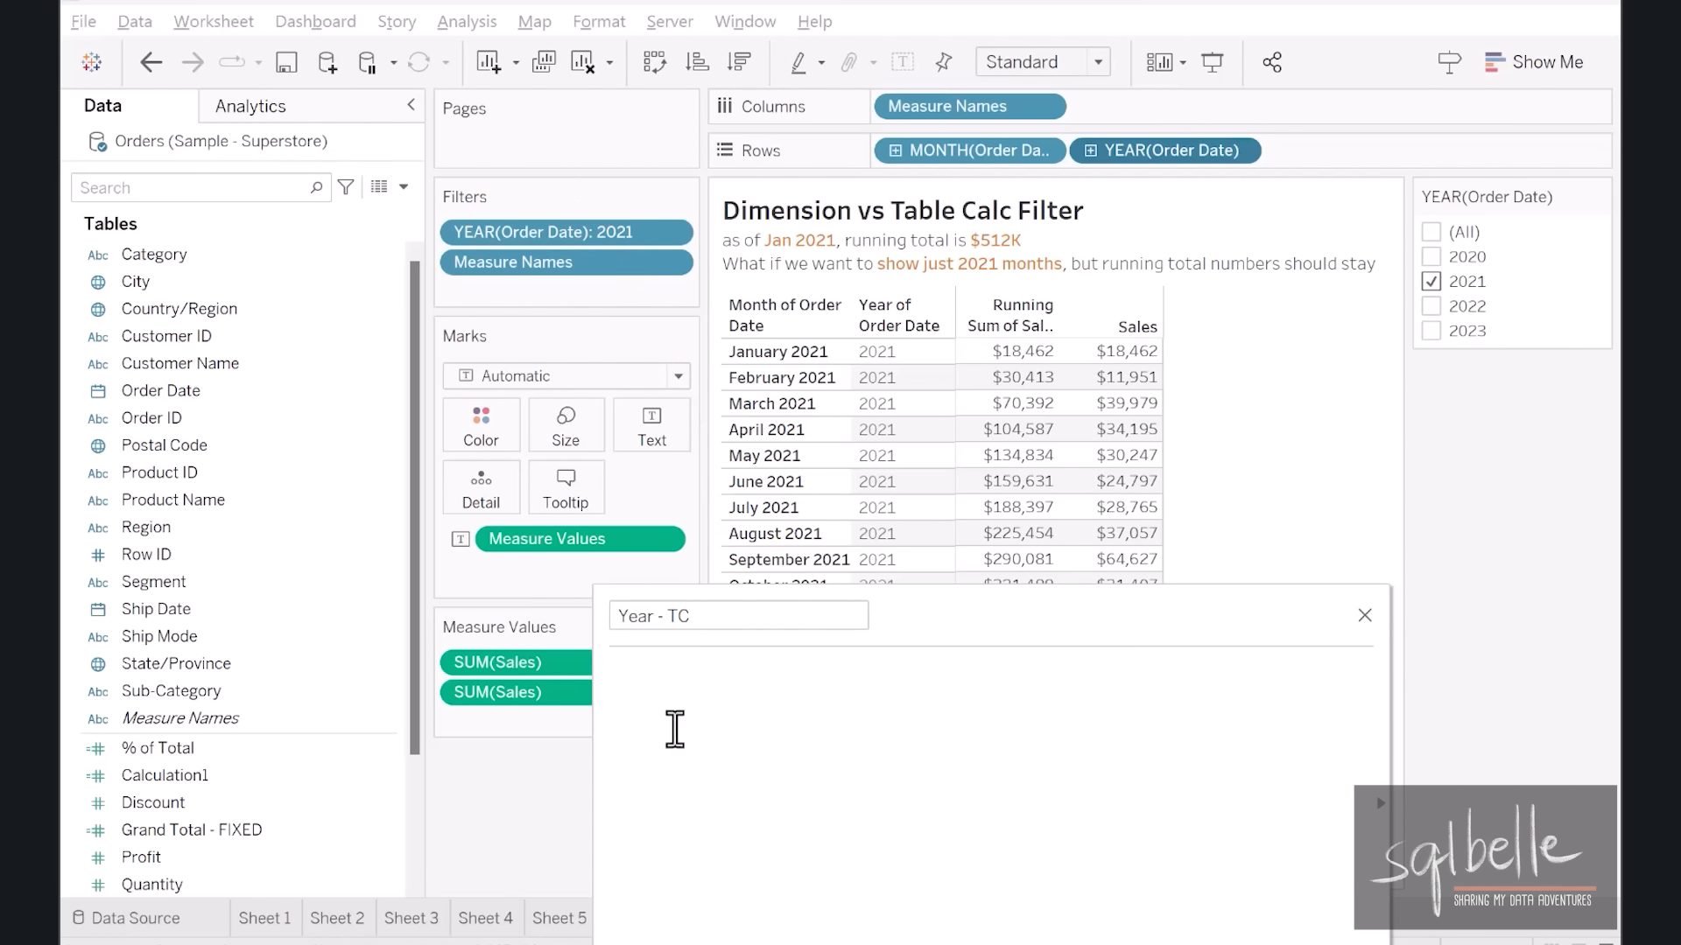
type("LOOKUP(")
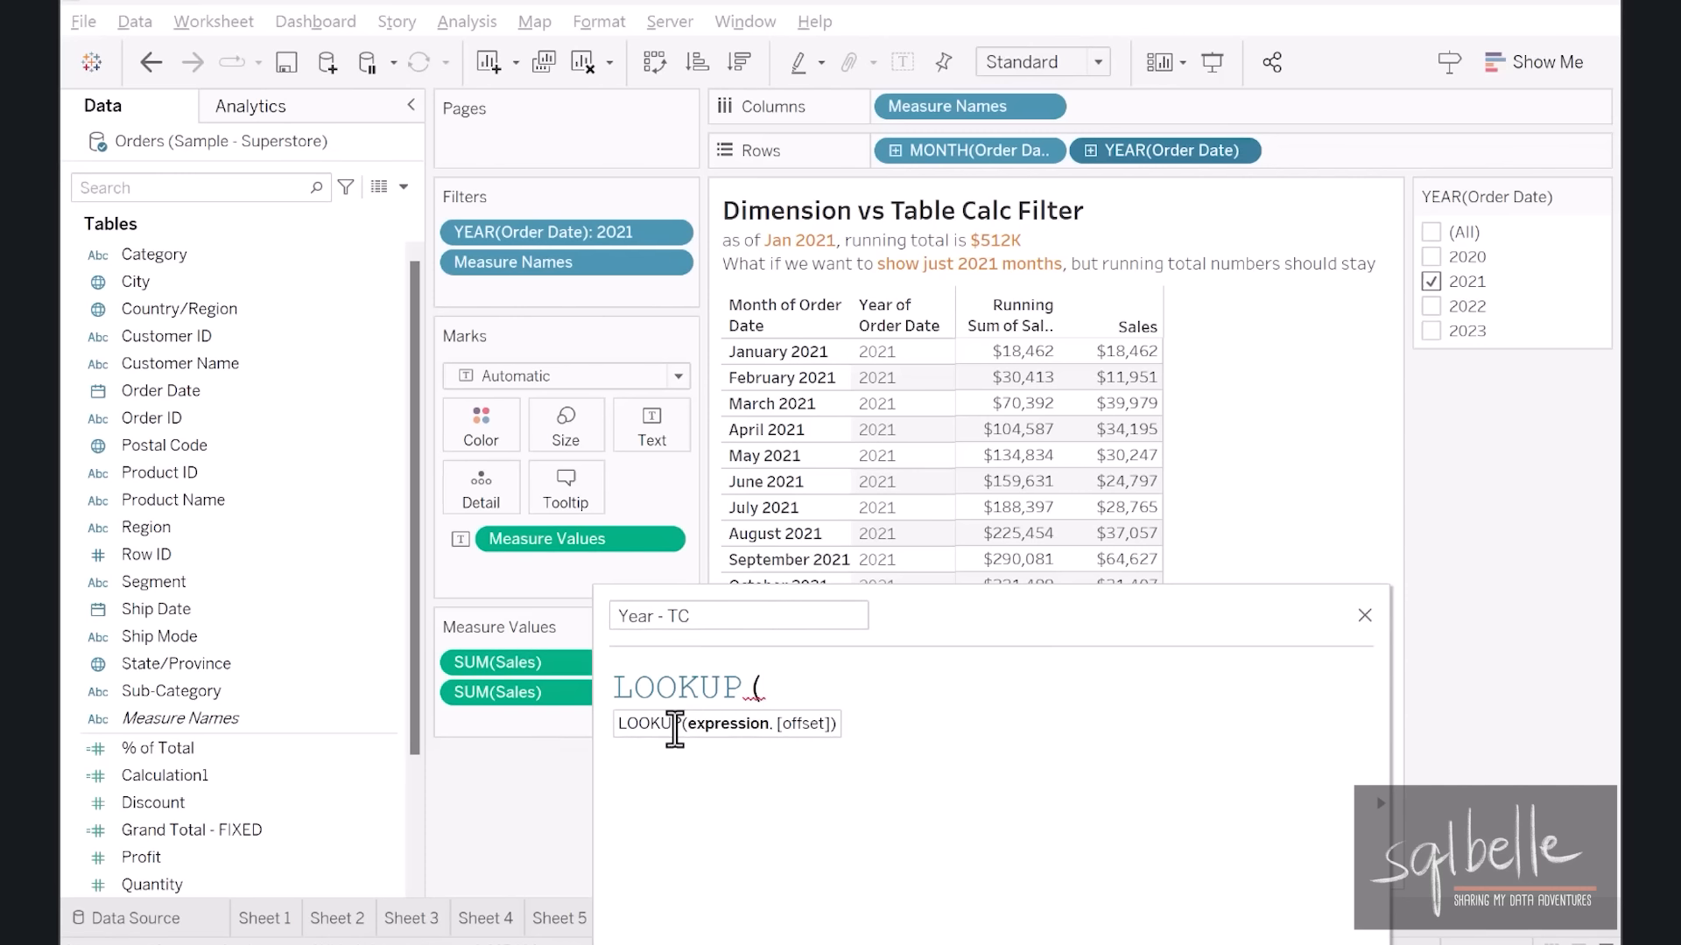
left_click_drag(516, 233, 841, 701)
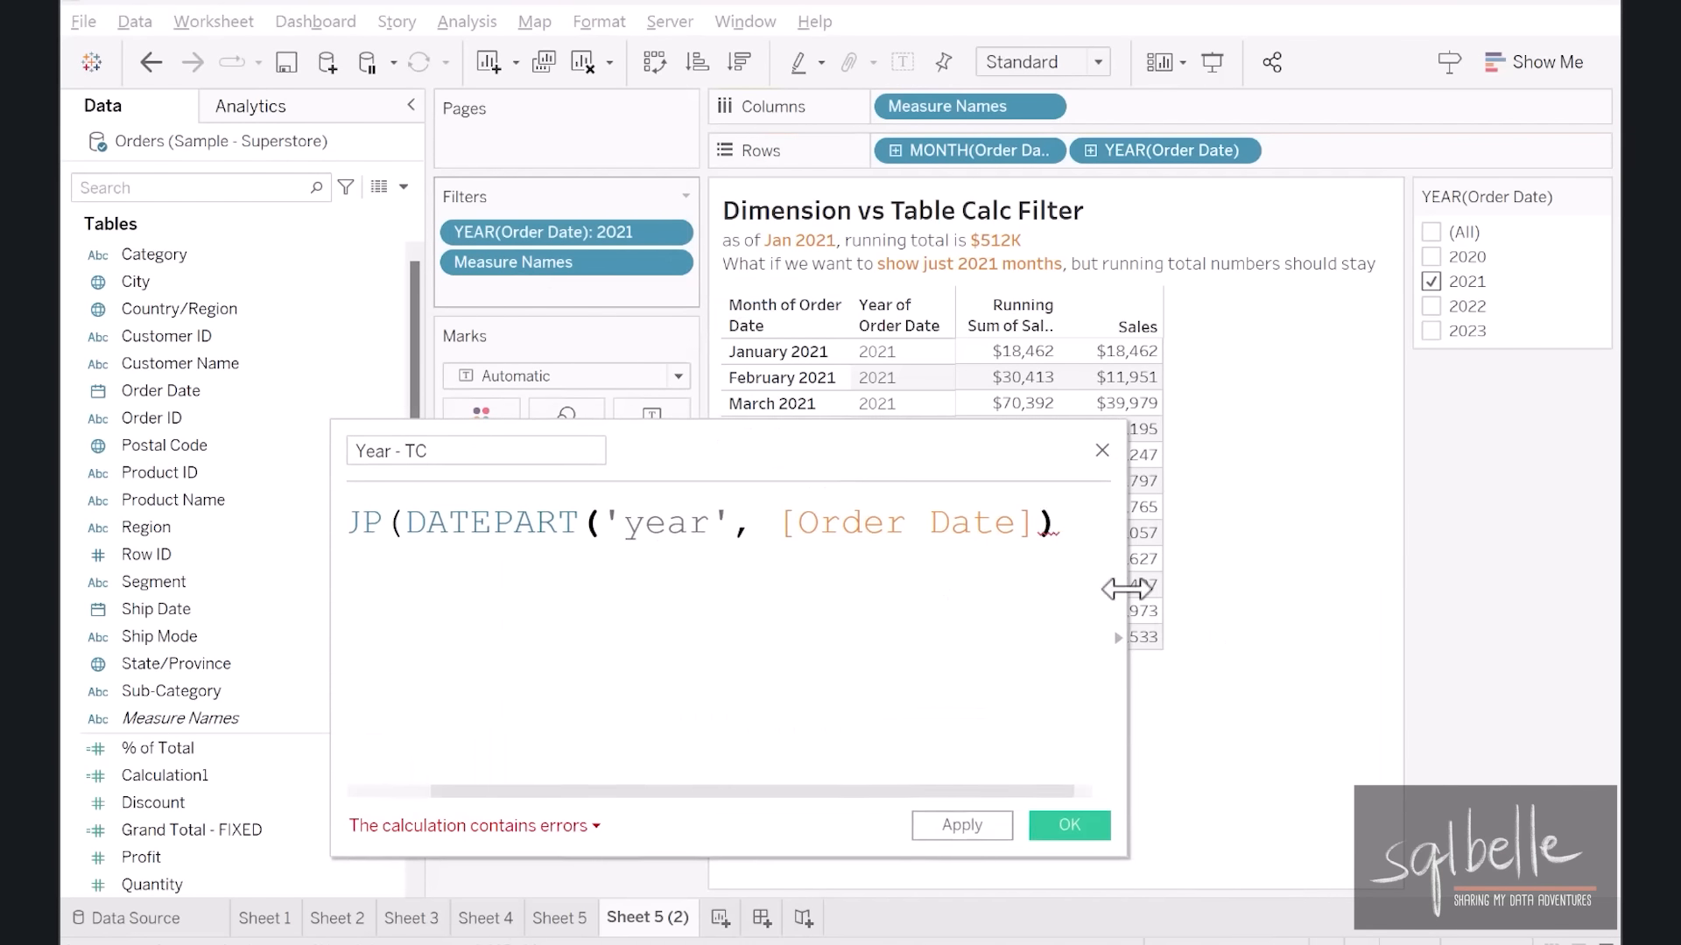
left_click_drag(1127, 589, 1601, 573)
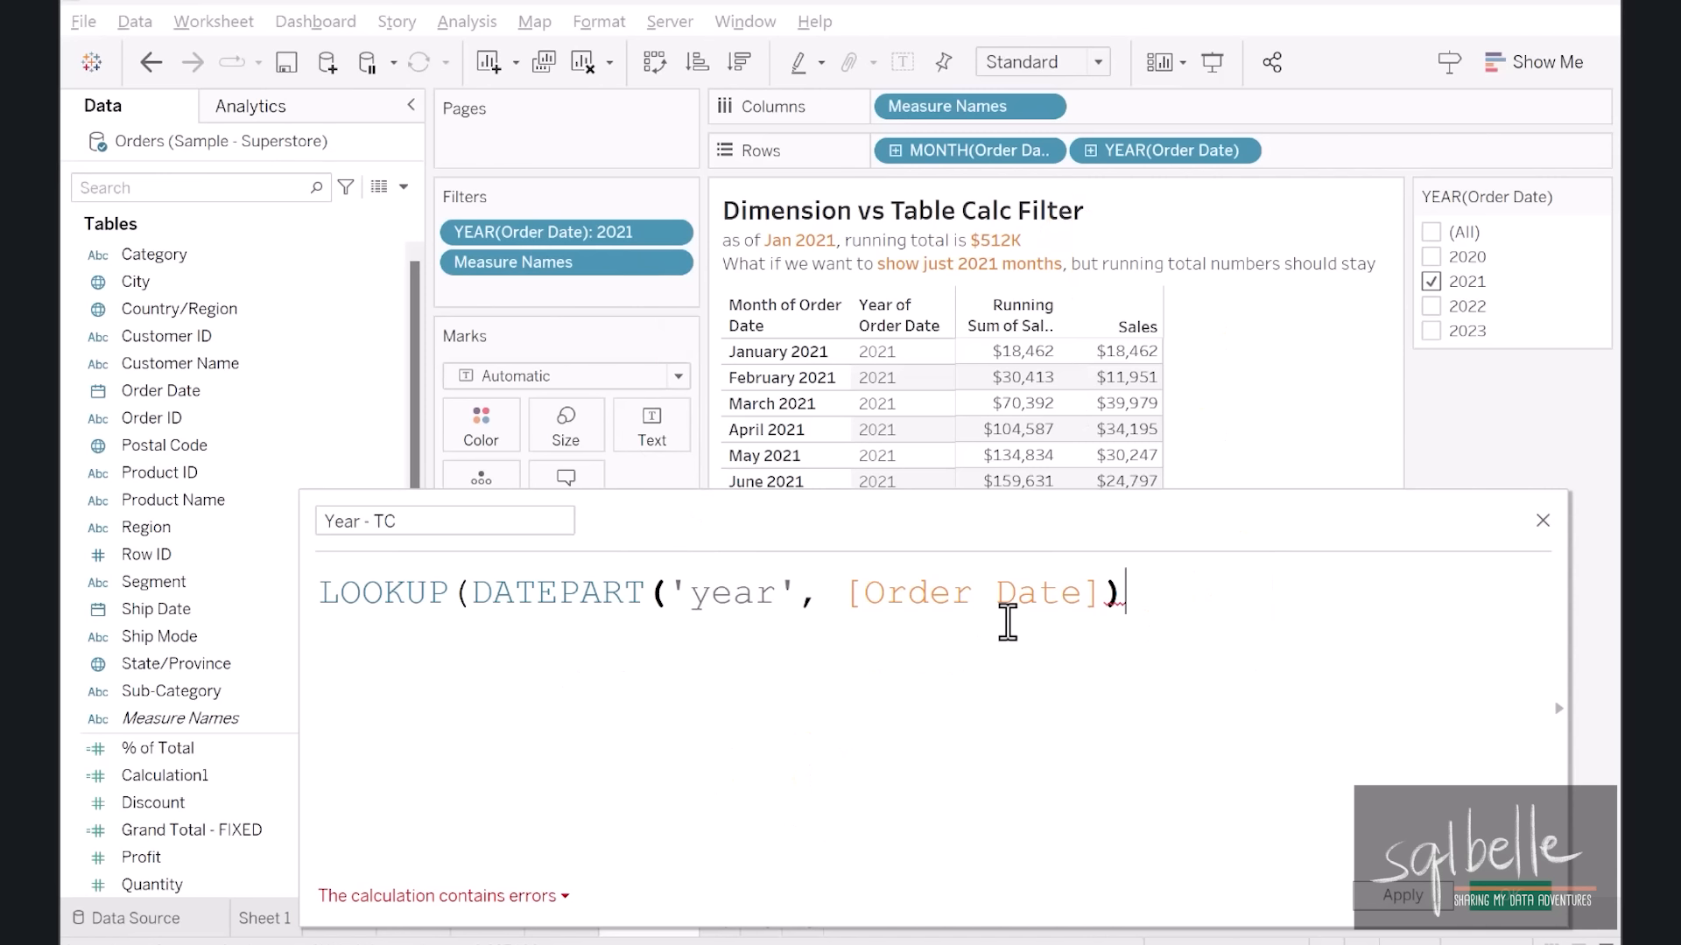
type(",0)")
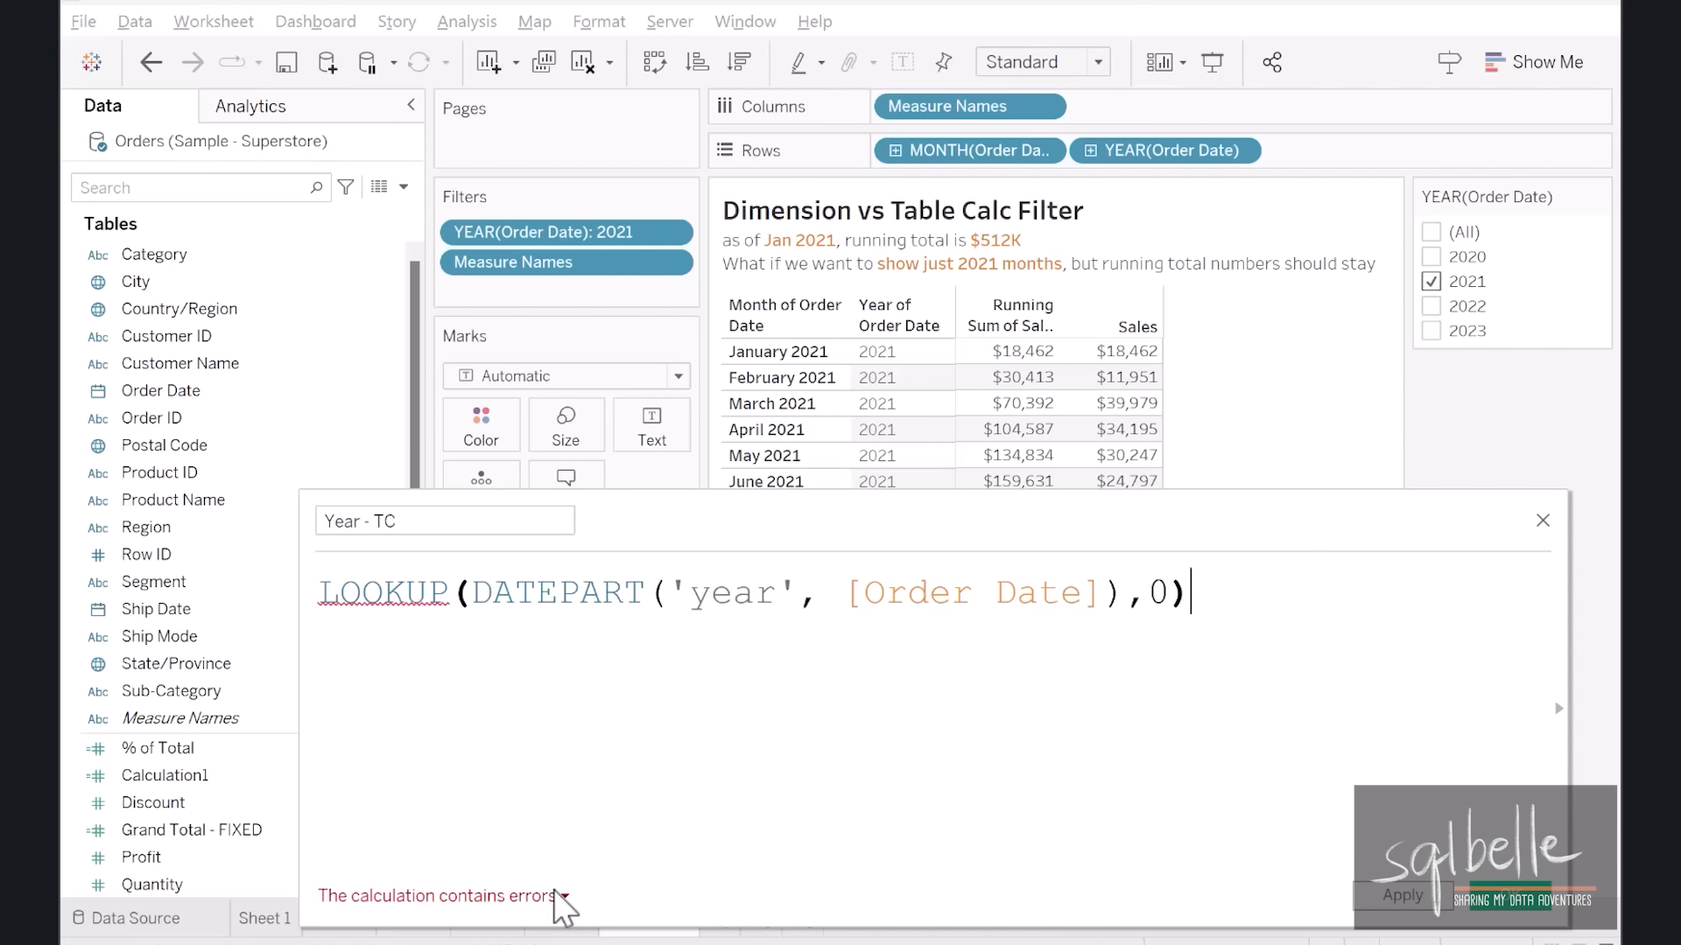
- Wrap the DATEPART expression in MIN() so the formula reads LOOKUP(MIN(DATEPART('year', [Order Date])),0), and save the Year - TC calculation
left_click(555, 896)
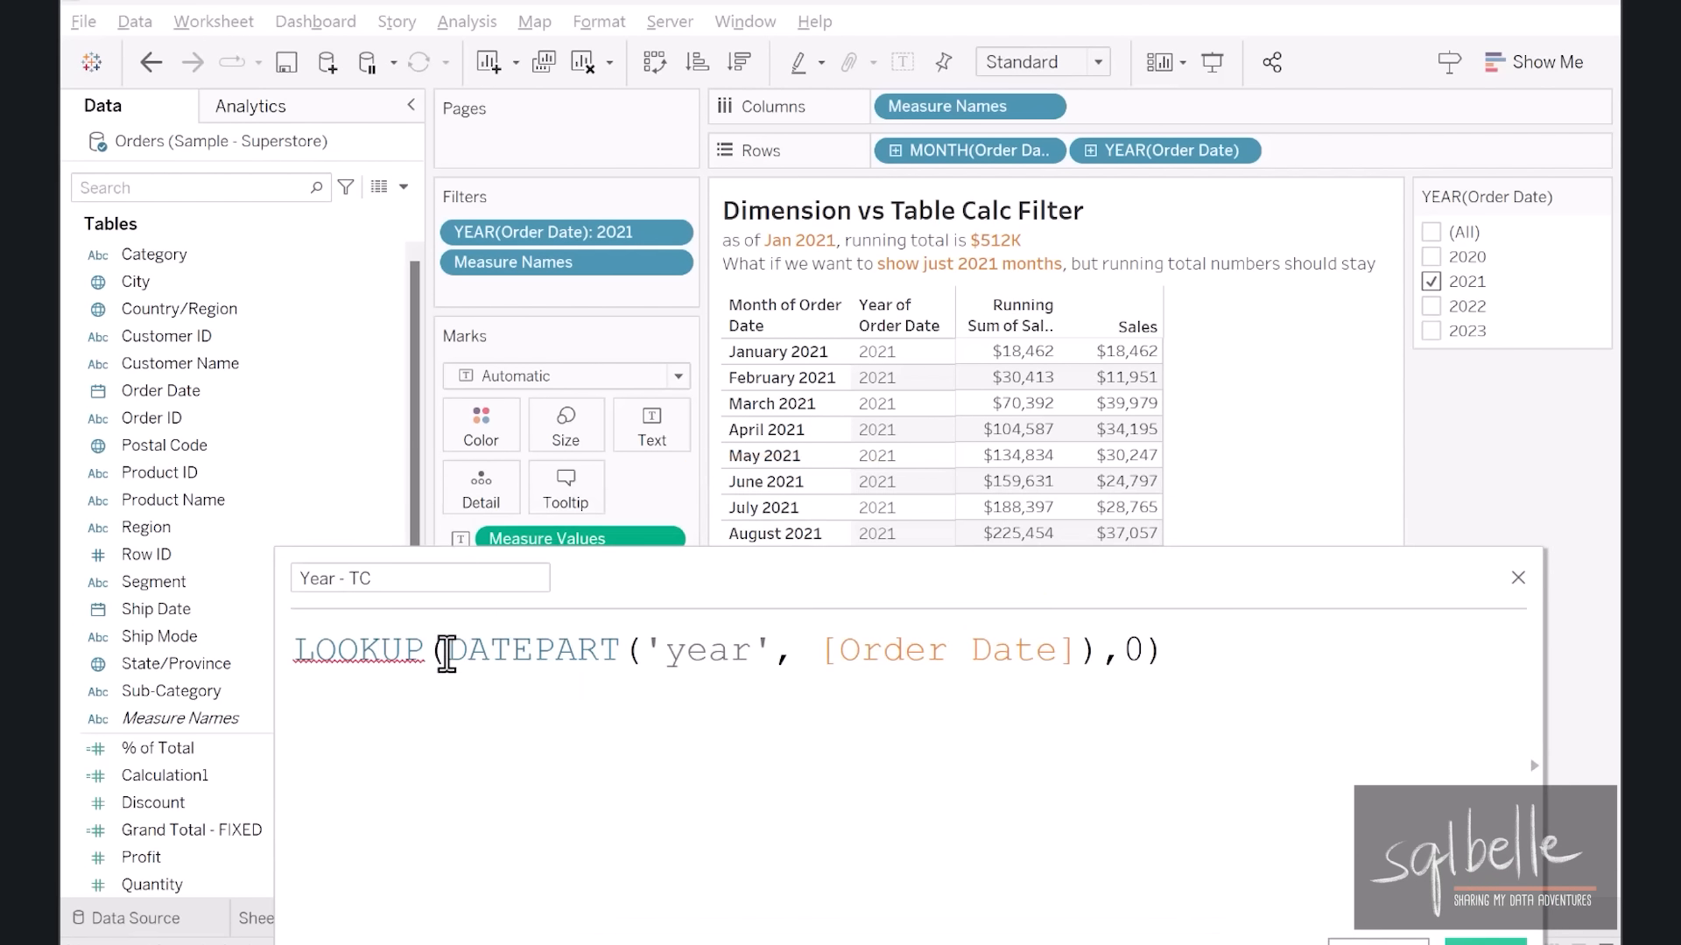
type("MIN(")
left_click(1189, 651)
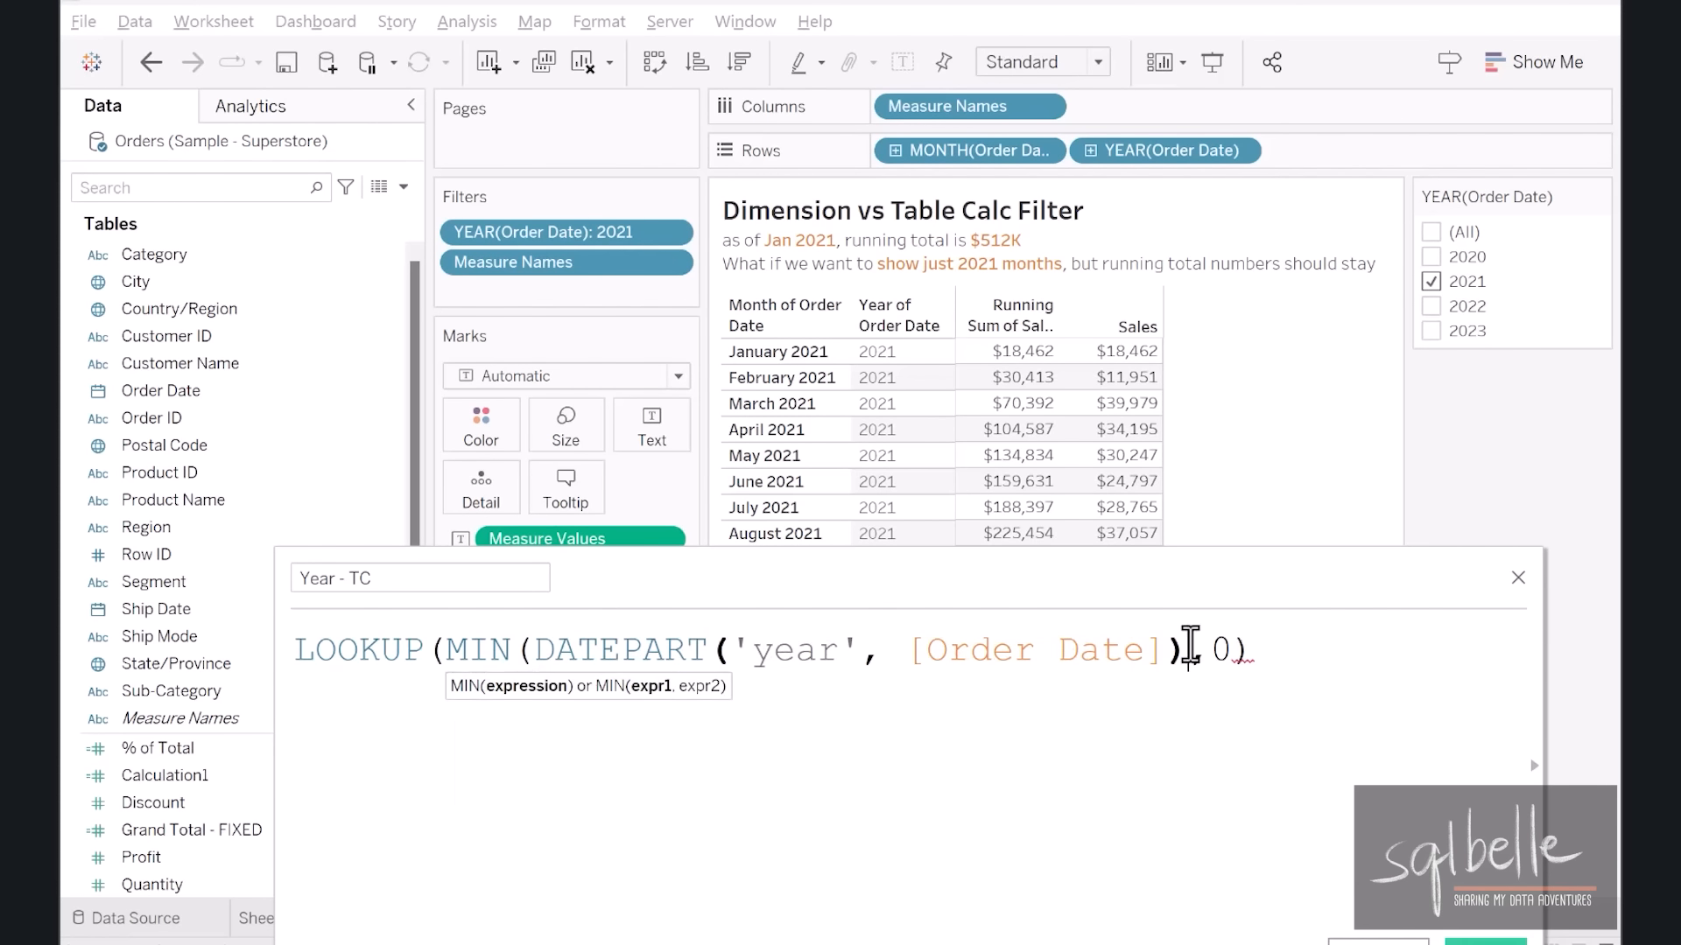
type(")")
left_click_drag(1245, 584, 1255, 549)
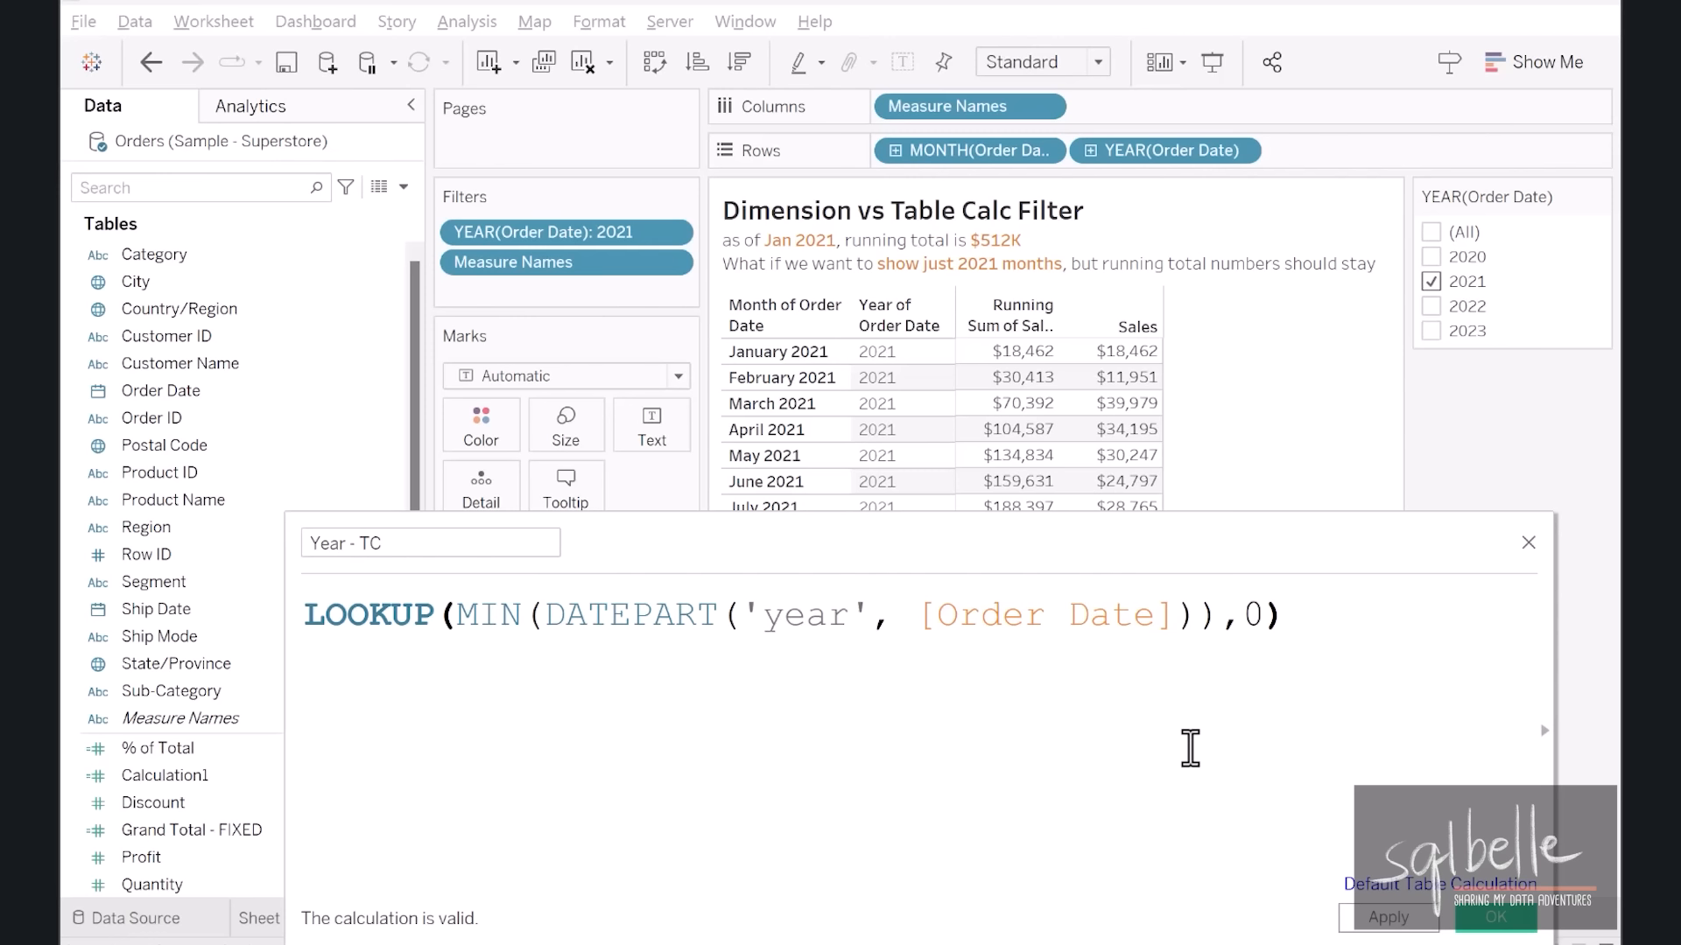
left_click(1495, 917)
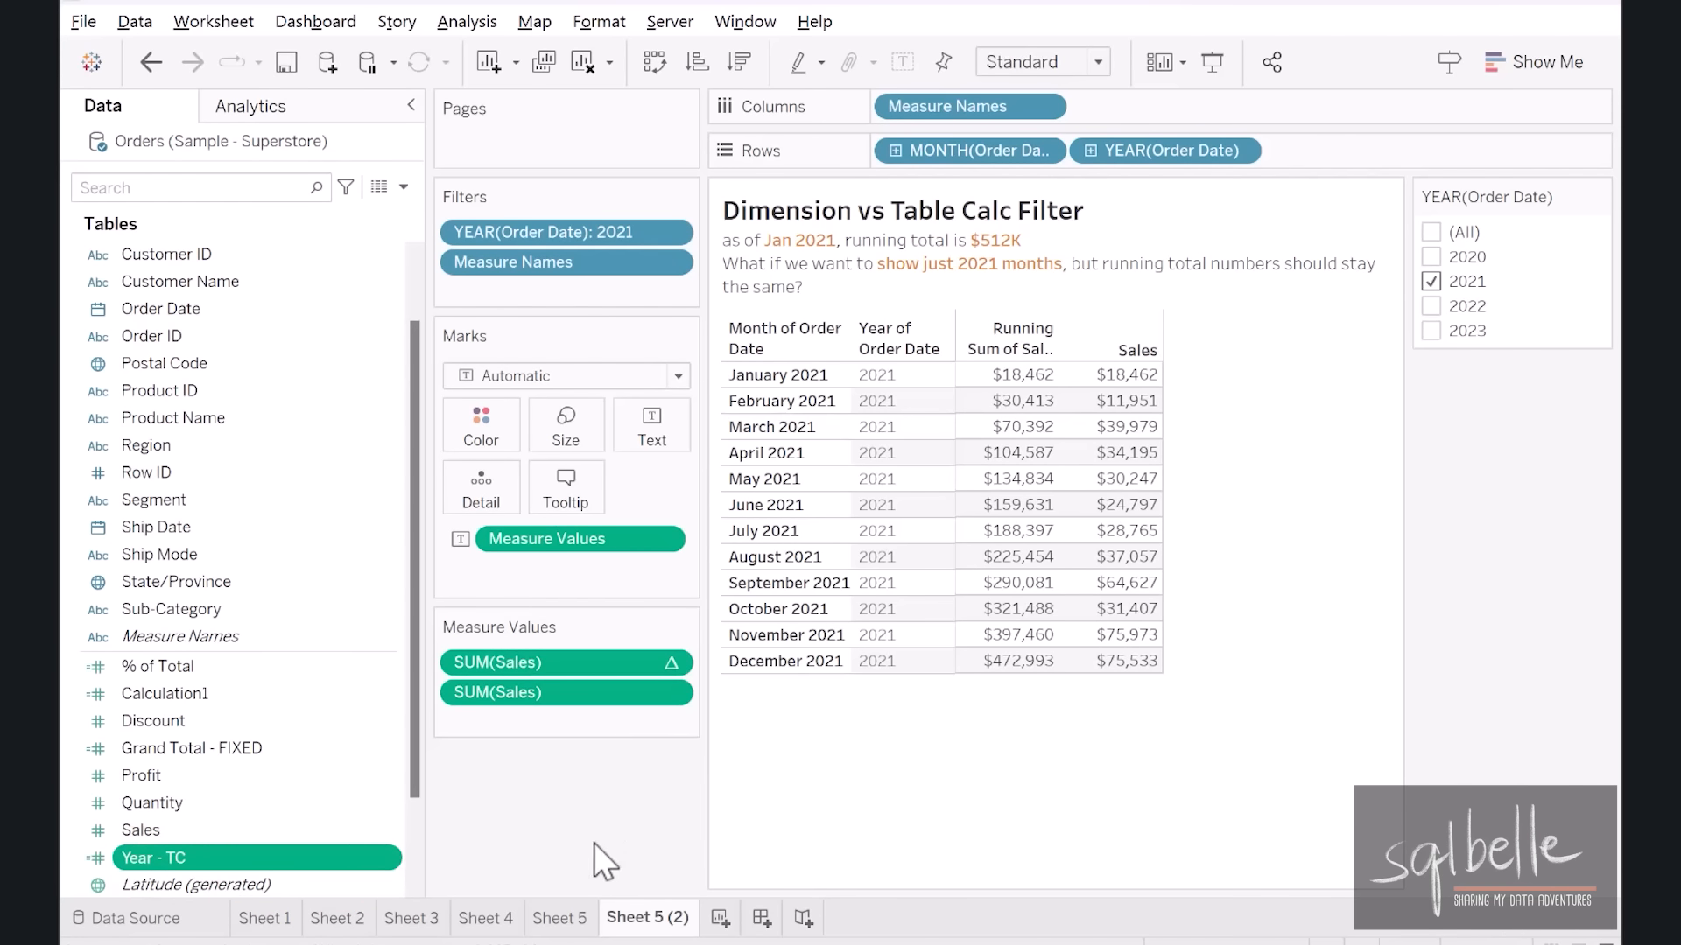
- Add Year - TC as a filter on the crosstab with the value 2,021 selected
left_click(390, 860)
left_click(229, 858)
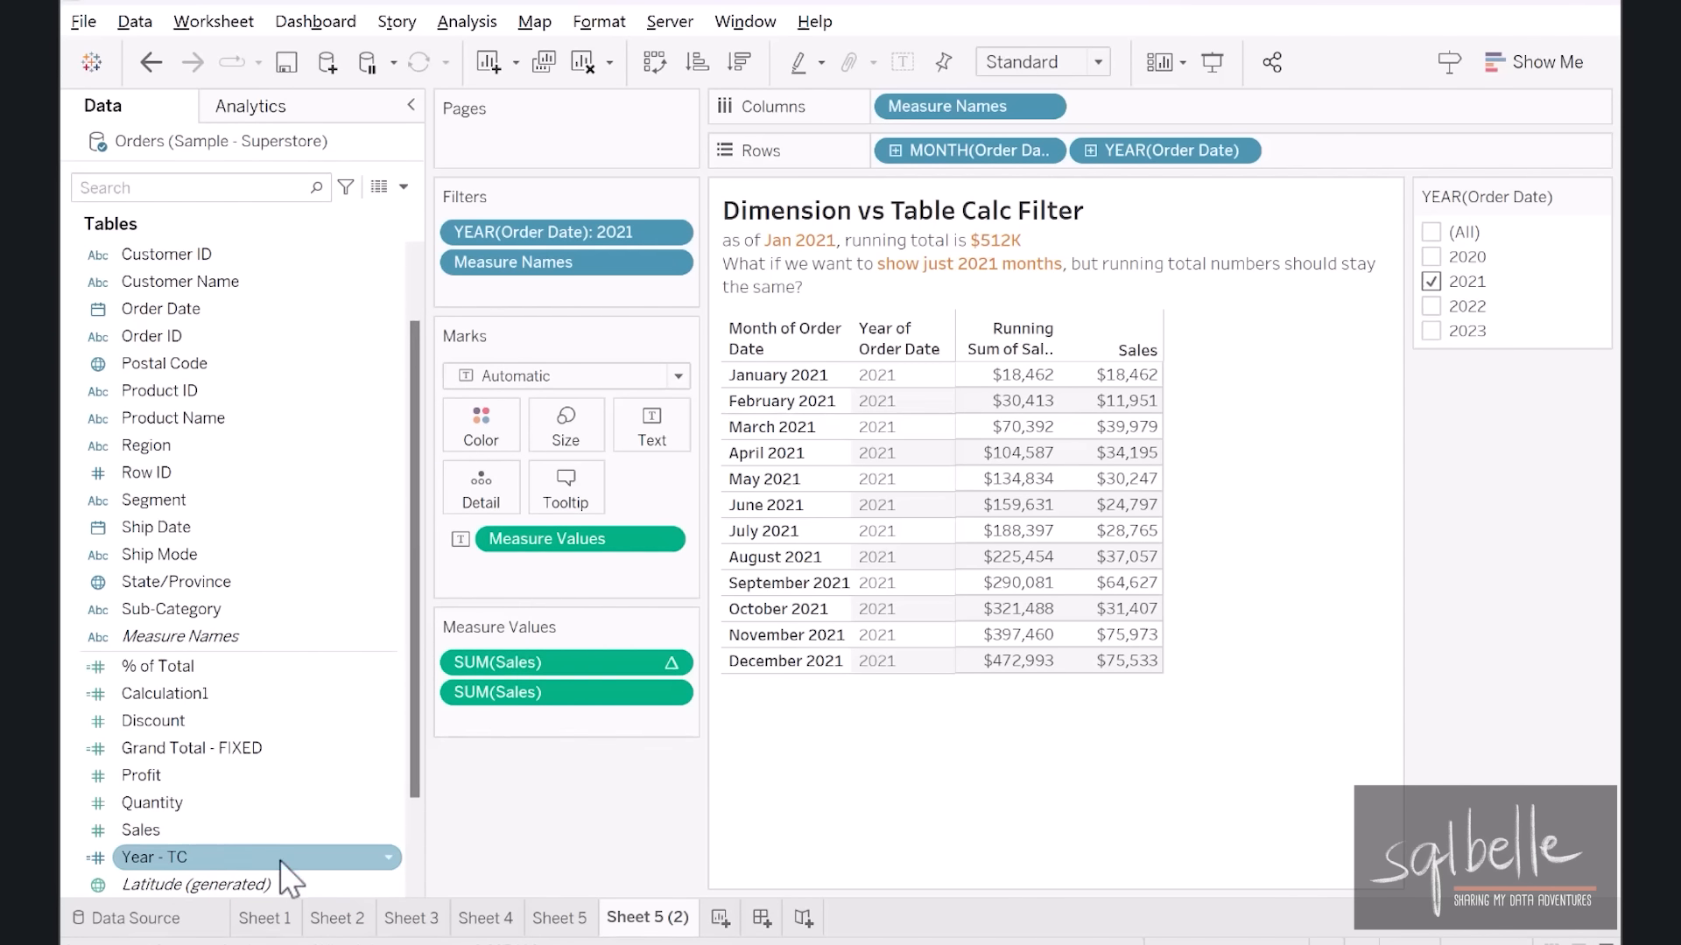
left_click_drag(230, 858, 544, 292)
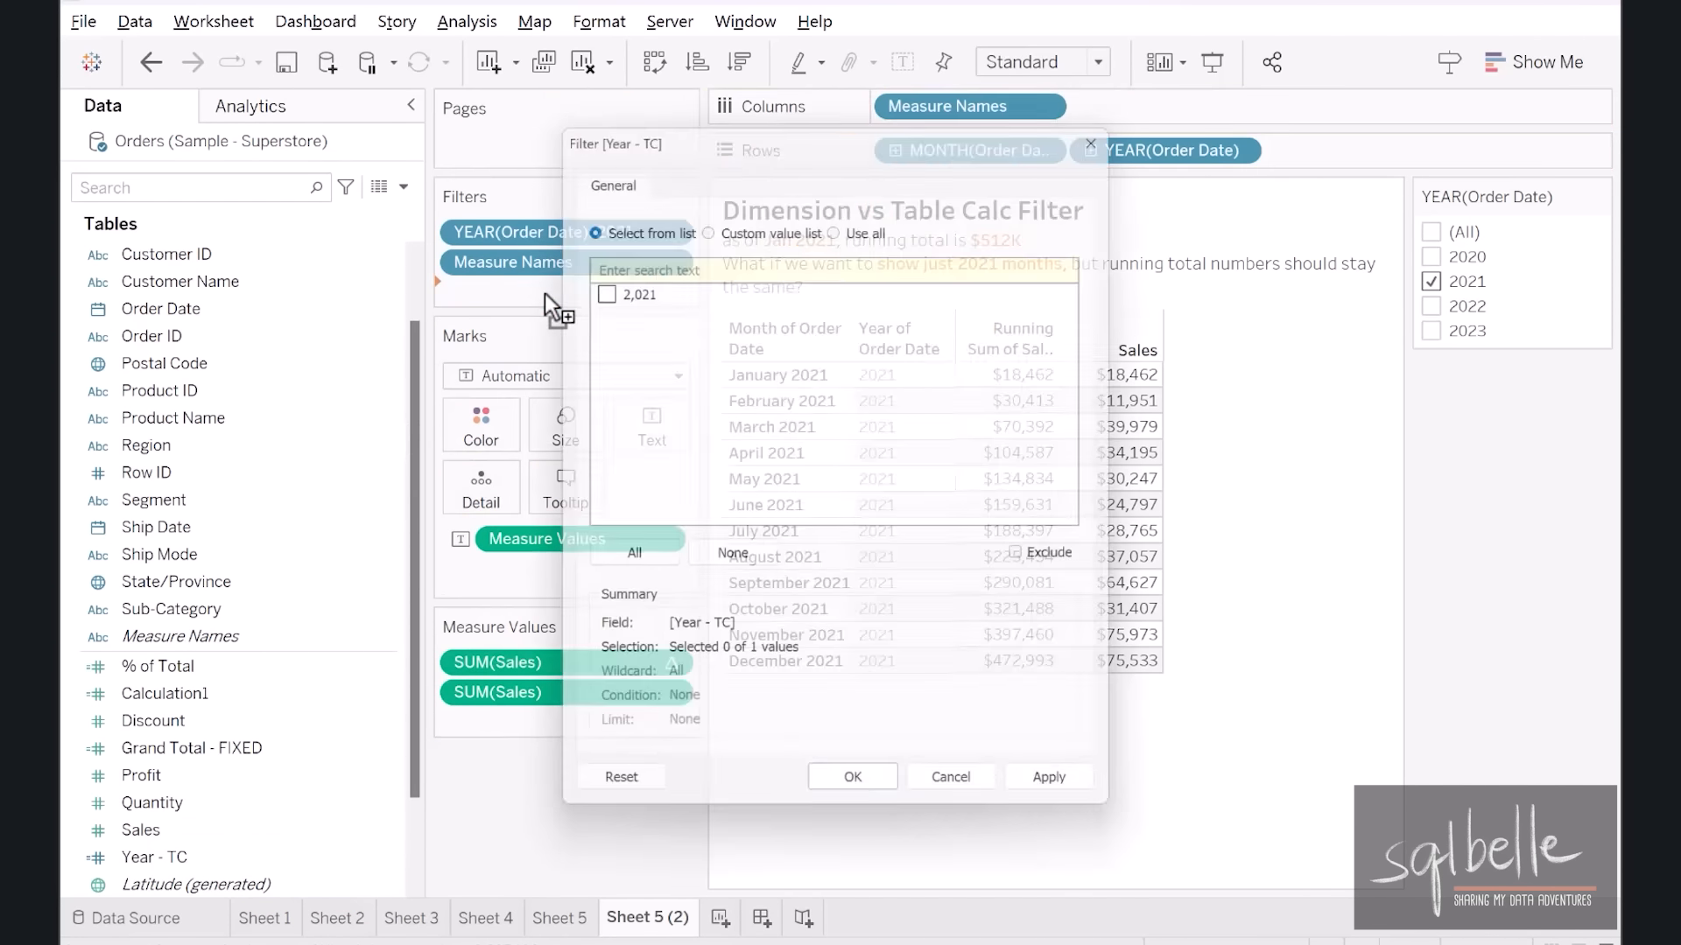
left_click(596, 285)
left_click(875, 804)
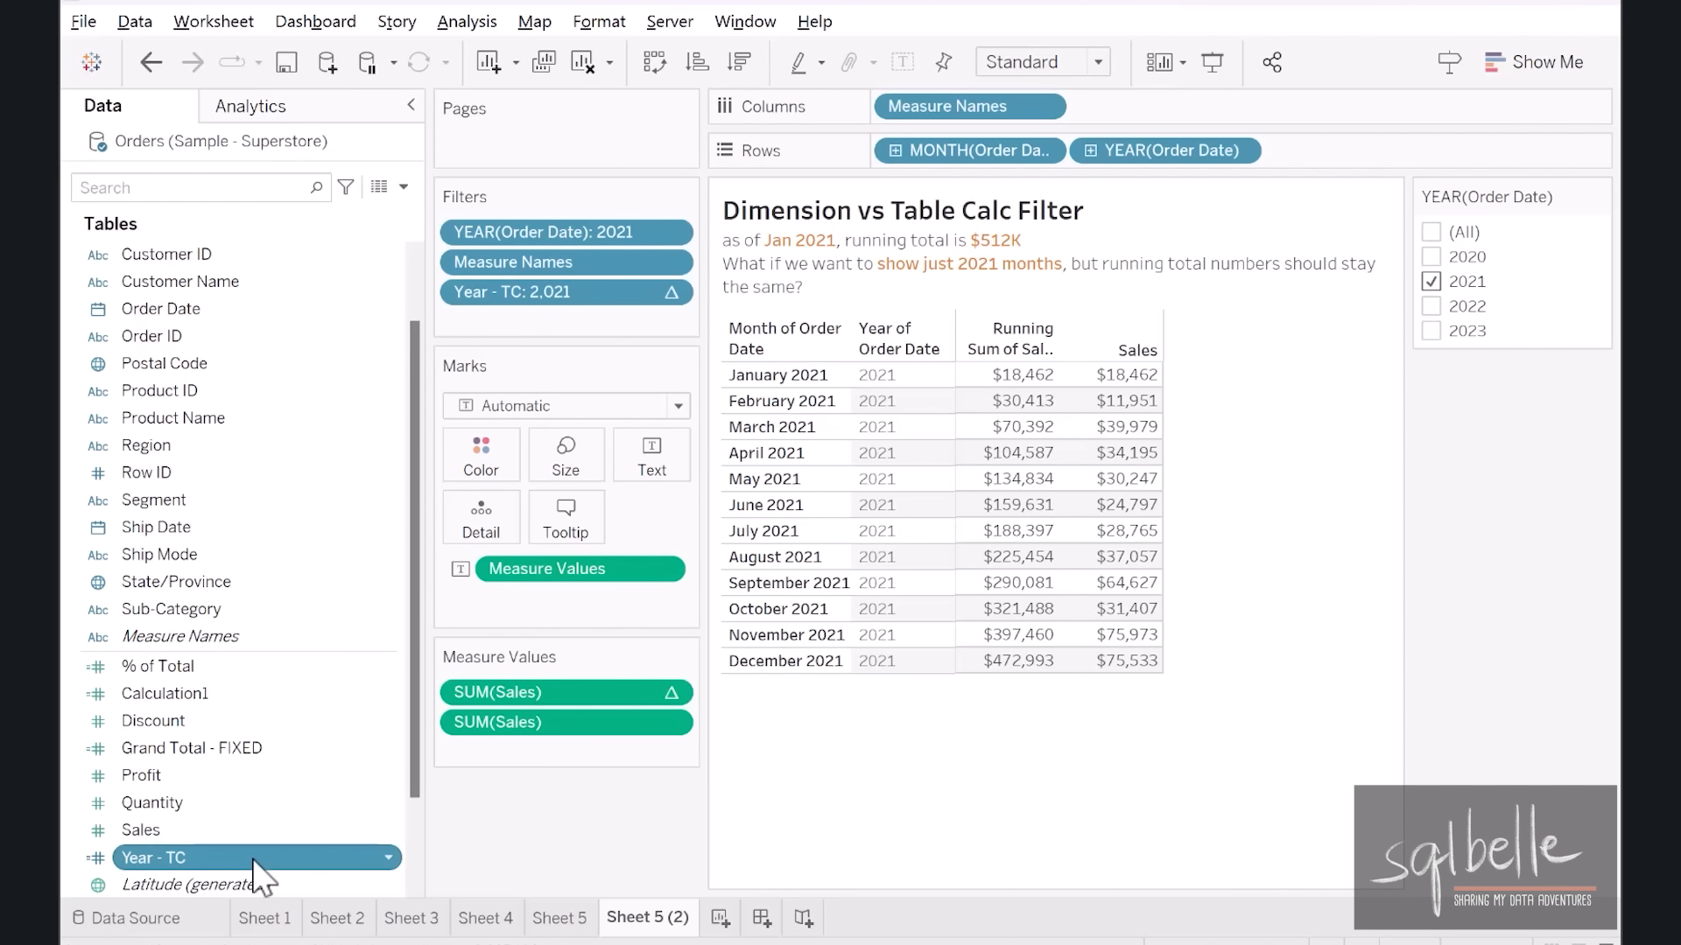
- Set the default number format of Year - TC to Number (Custom) with 0 decimal places and no thousands separators
right_click(254, 860)
mouse_move(433, 670)
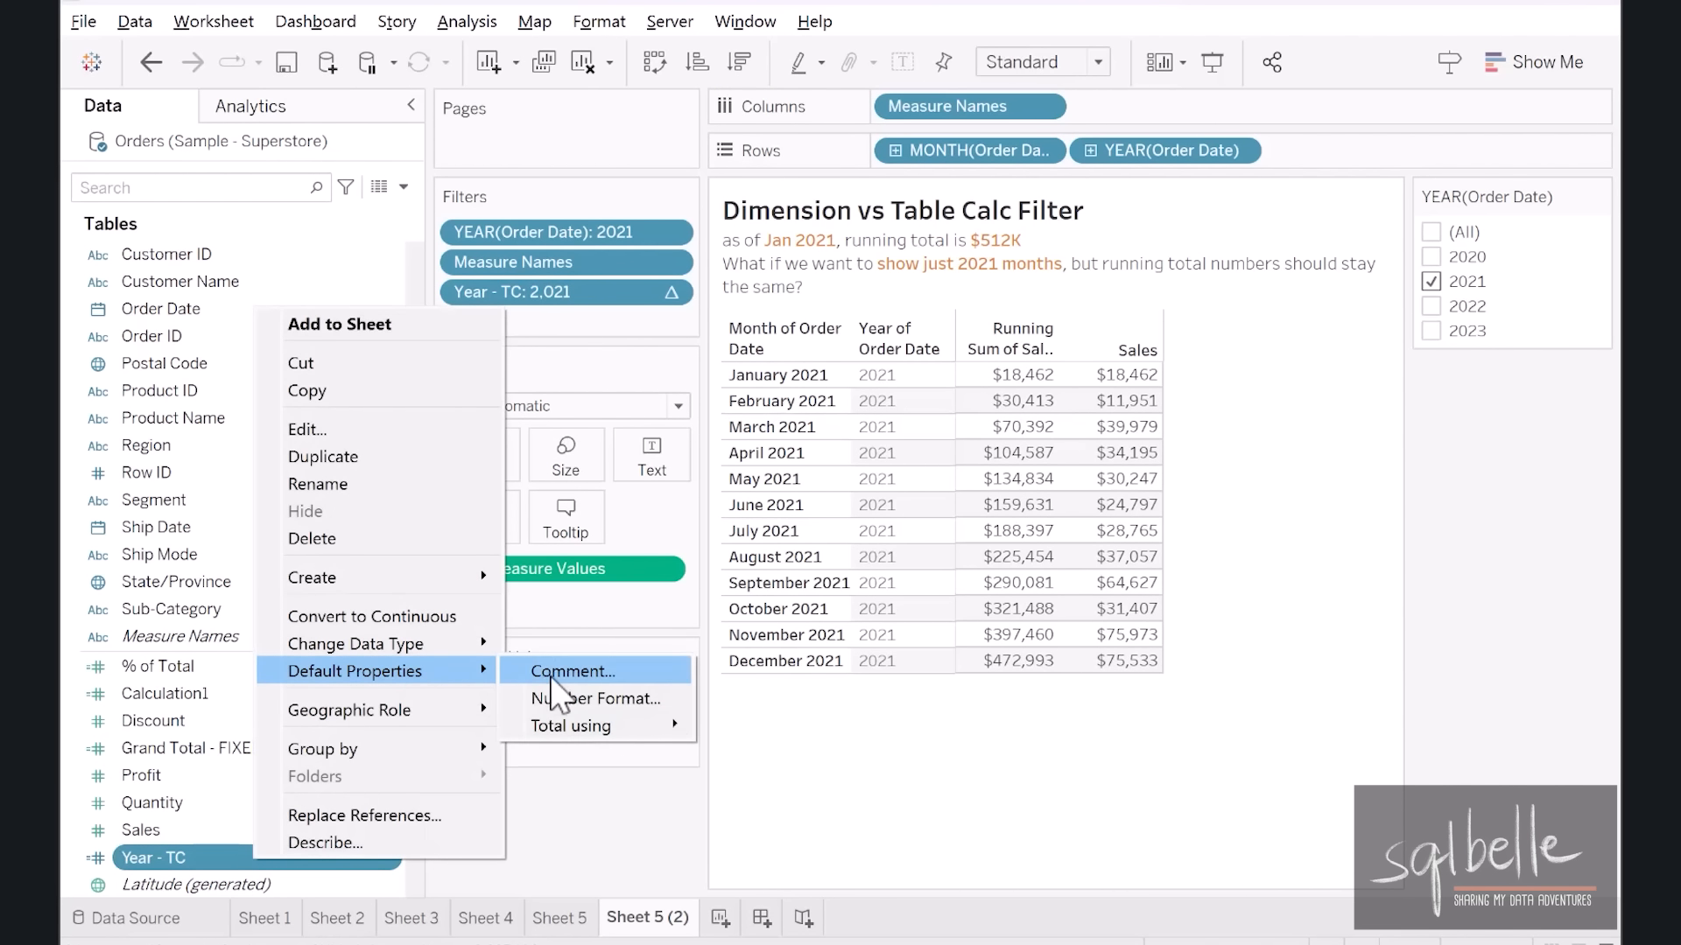
left_click(548, 700)
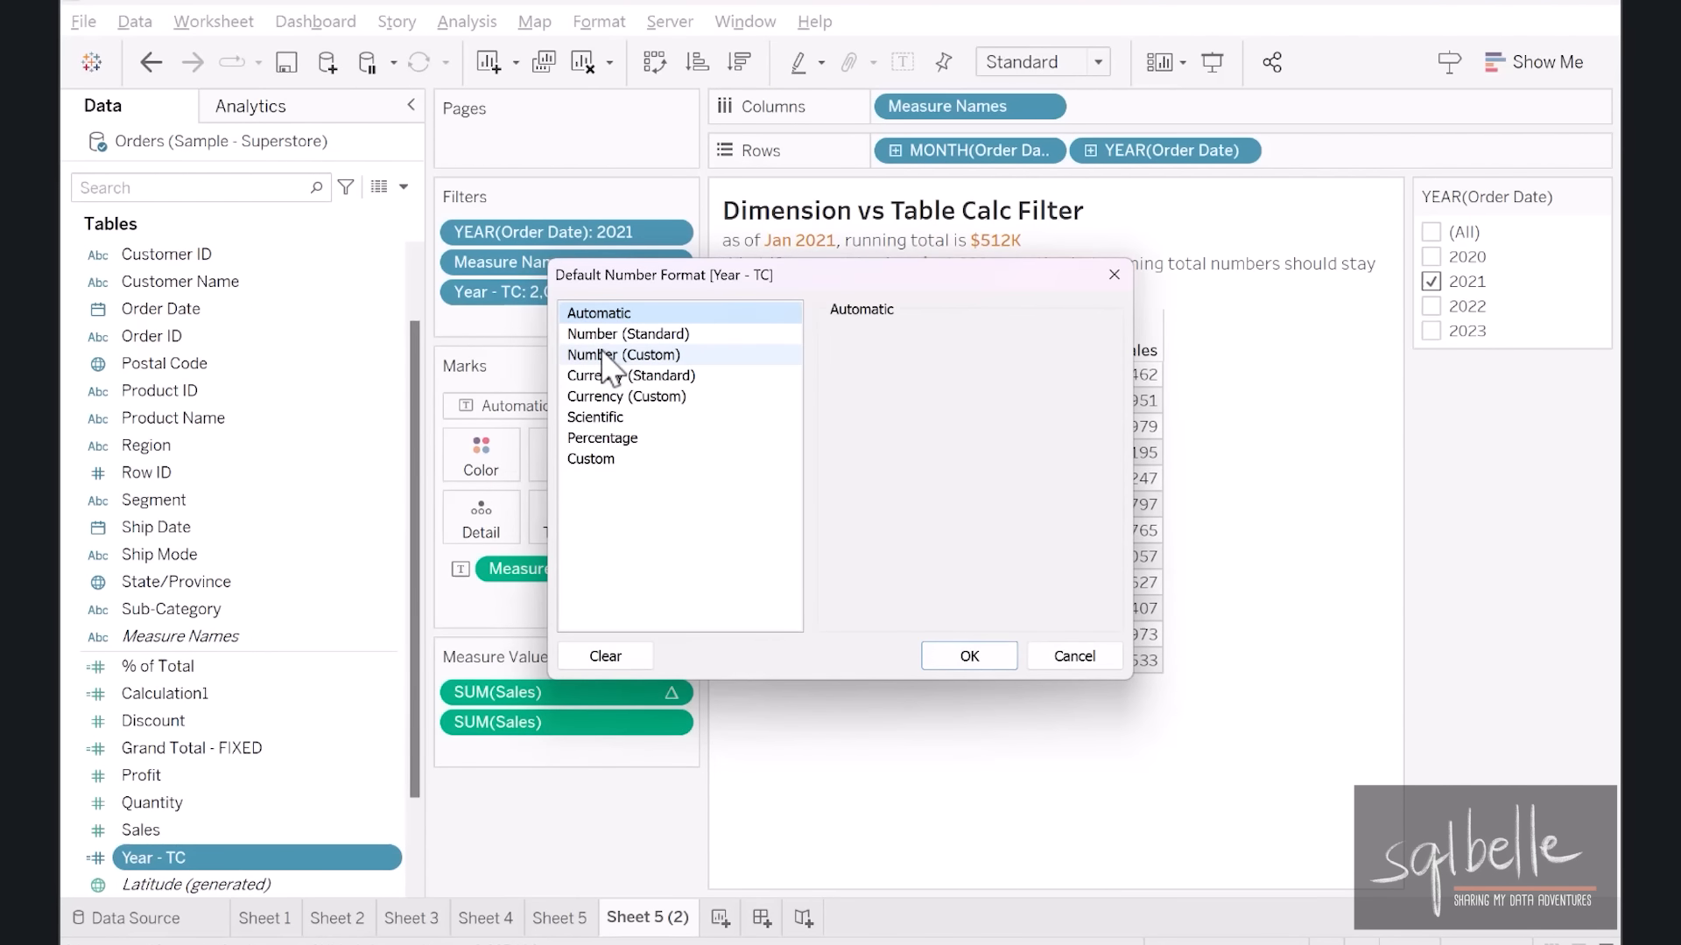
left_click(613, 355)
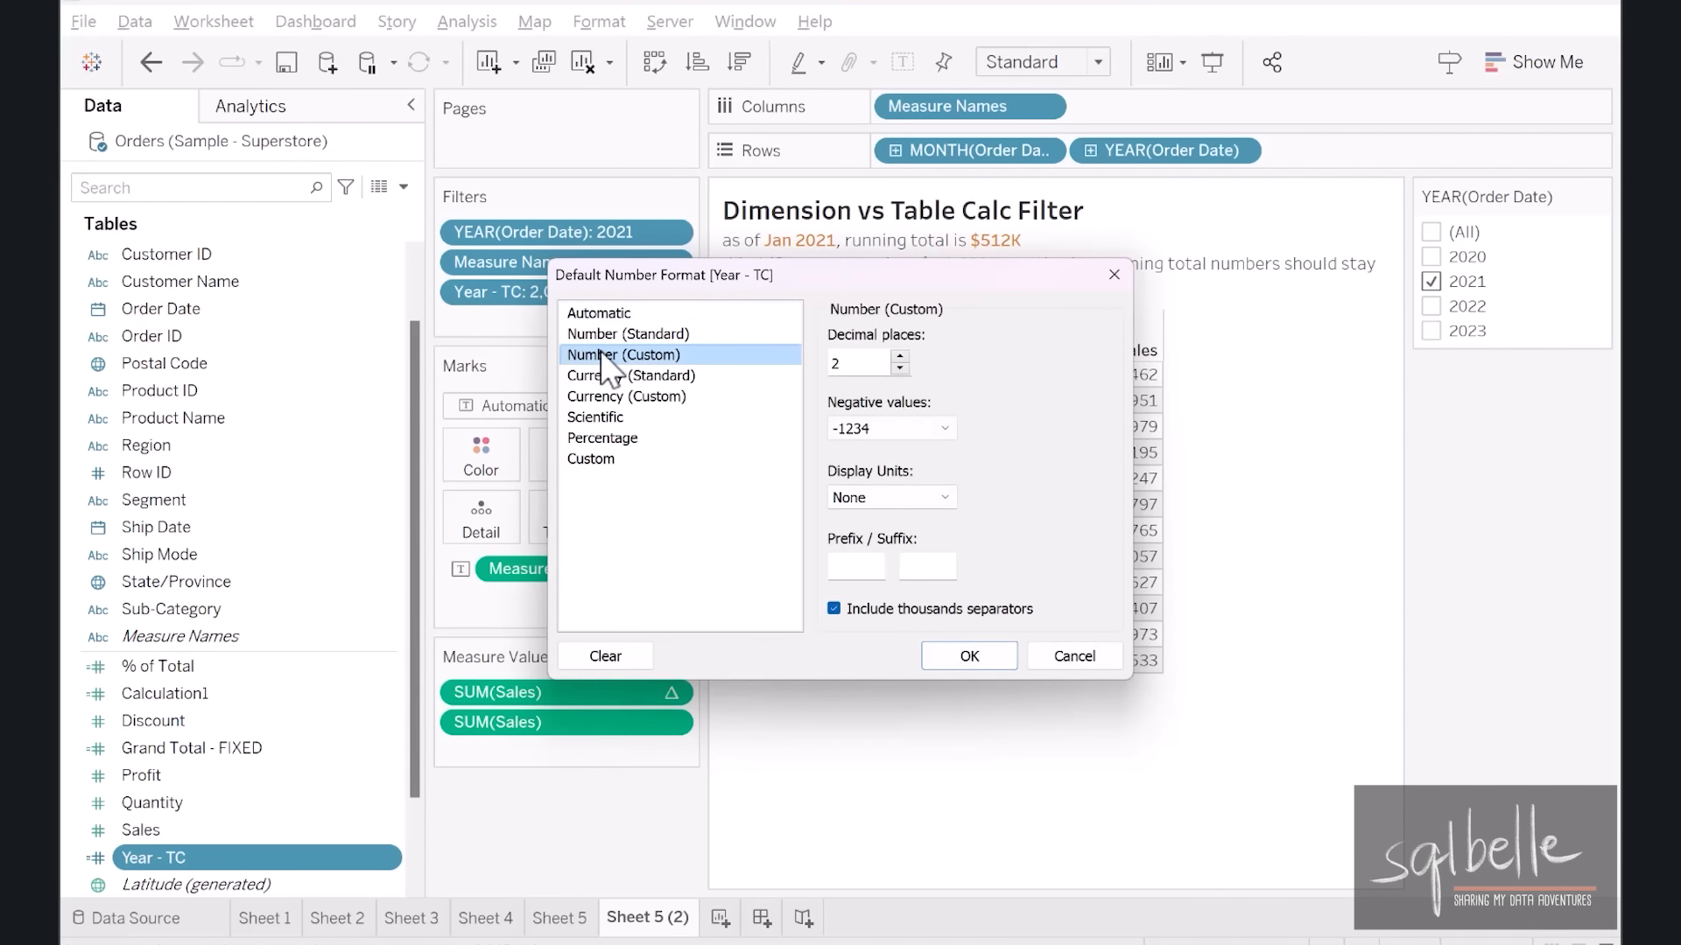
left_click(856, 612)
left_click(899, 368)
left_click(900, 369)
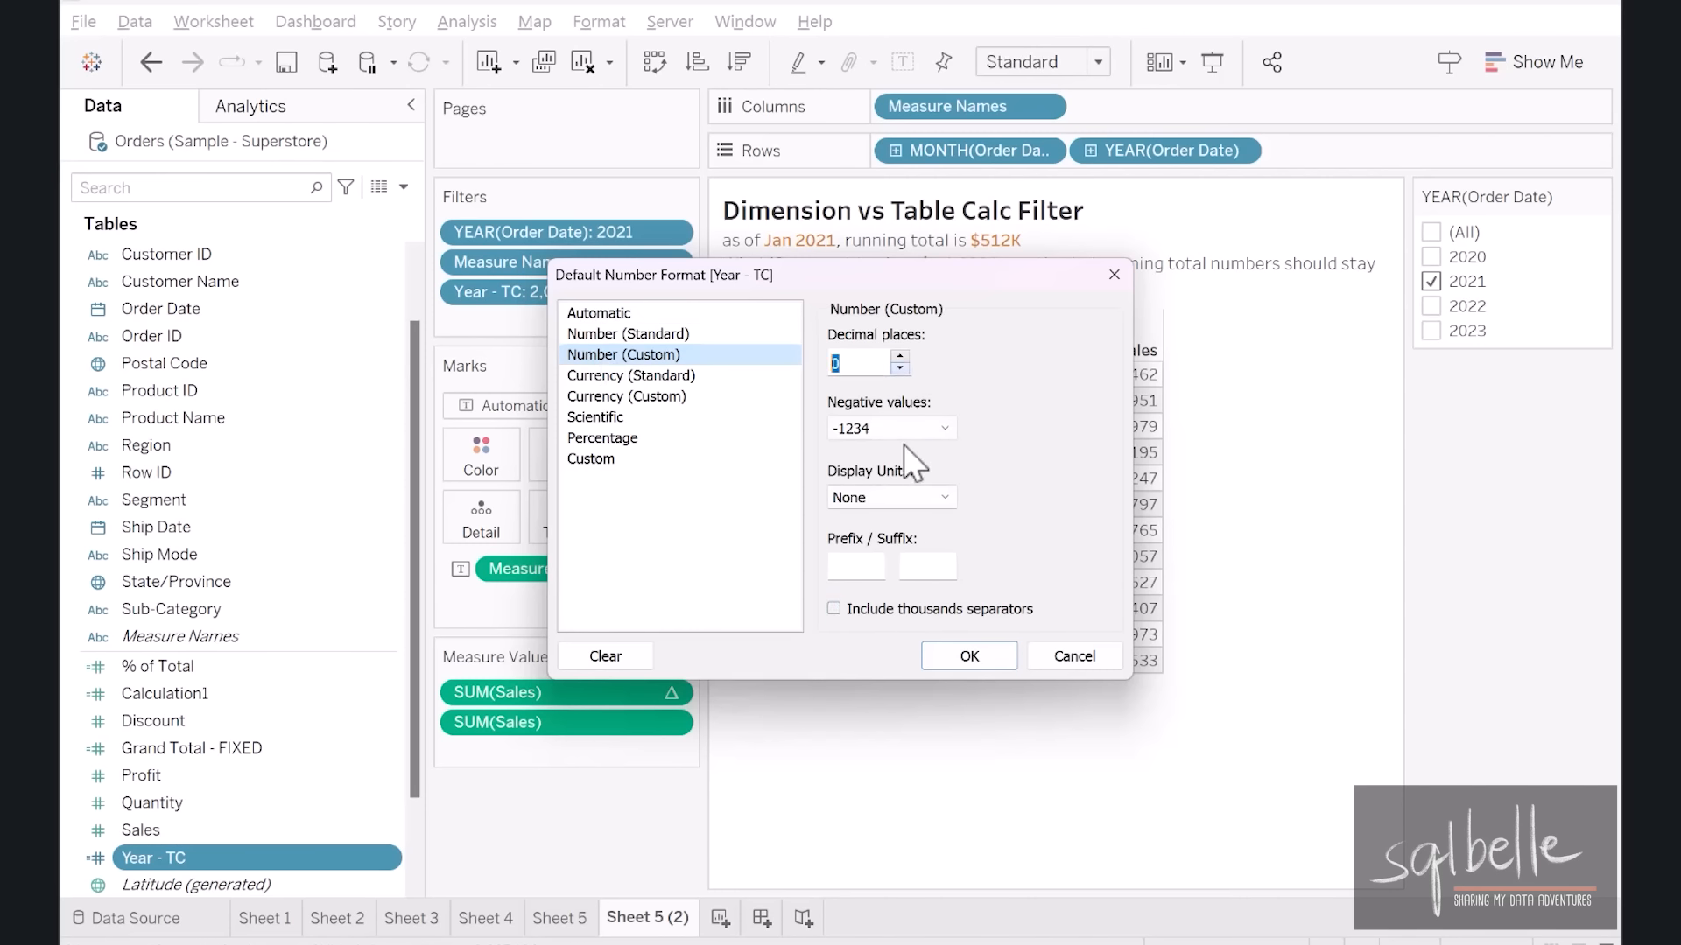
left_click(957, 655)
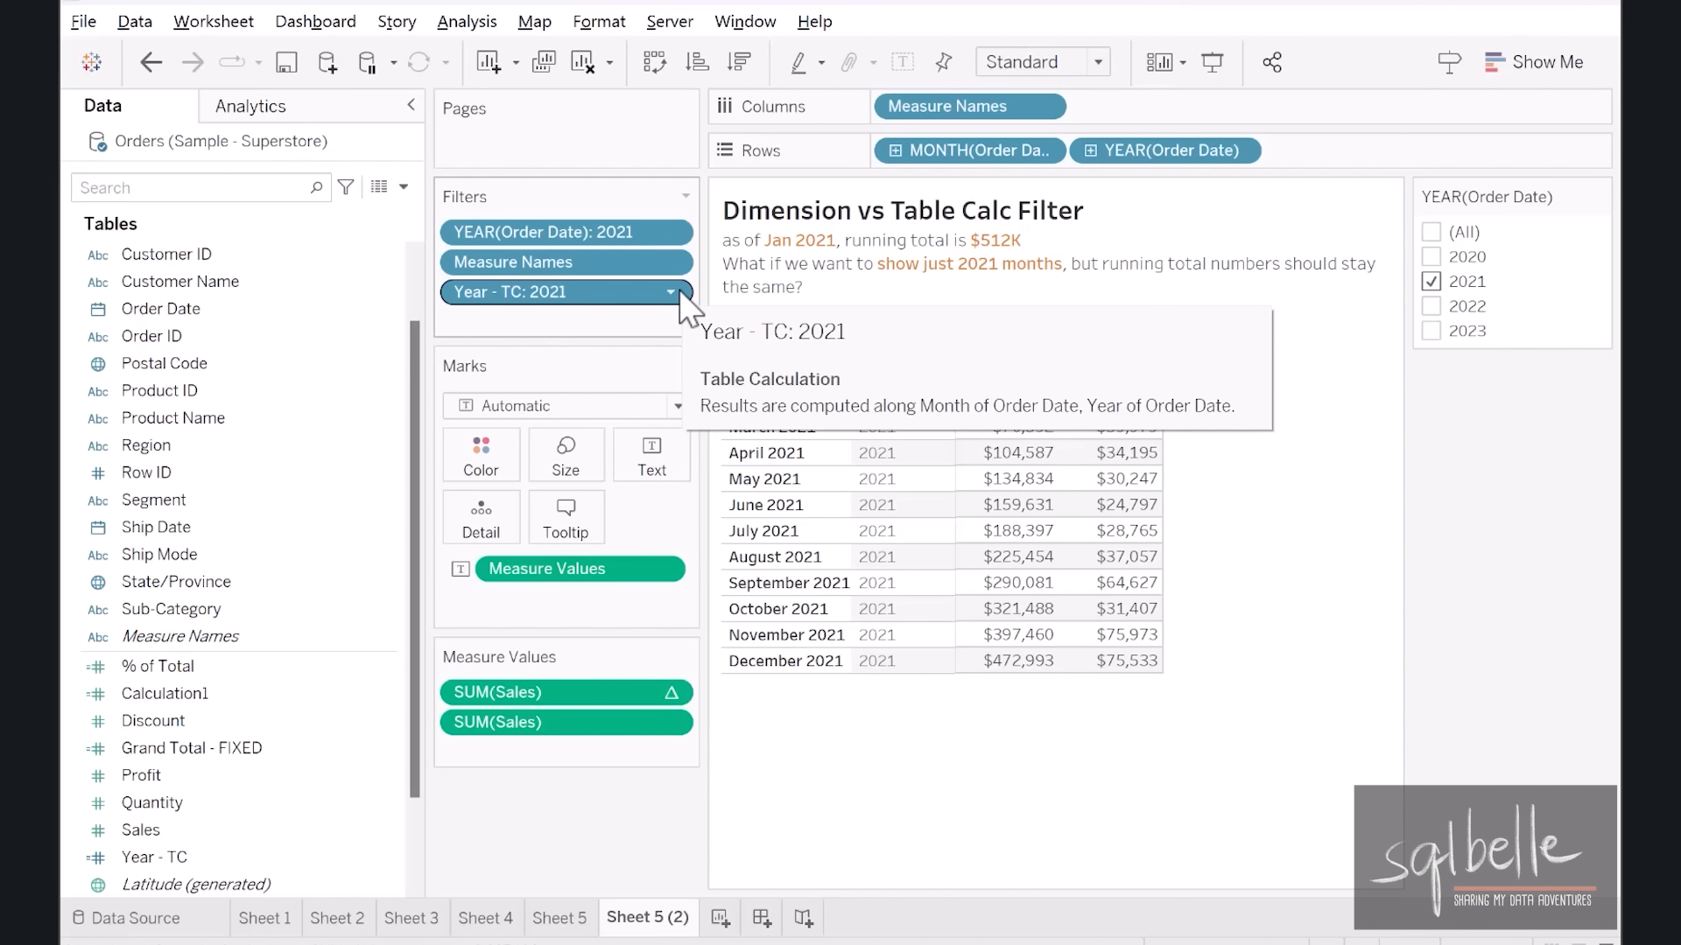
- Show the Year - TC filter beside the crosstab and include all years in the YEAR(Order Date) filter
left_click(671, 291)
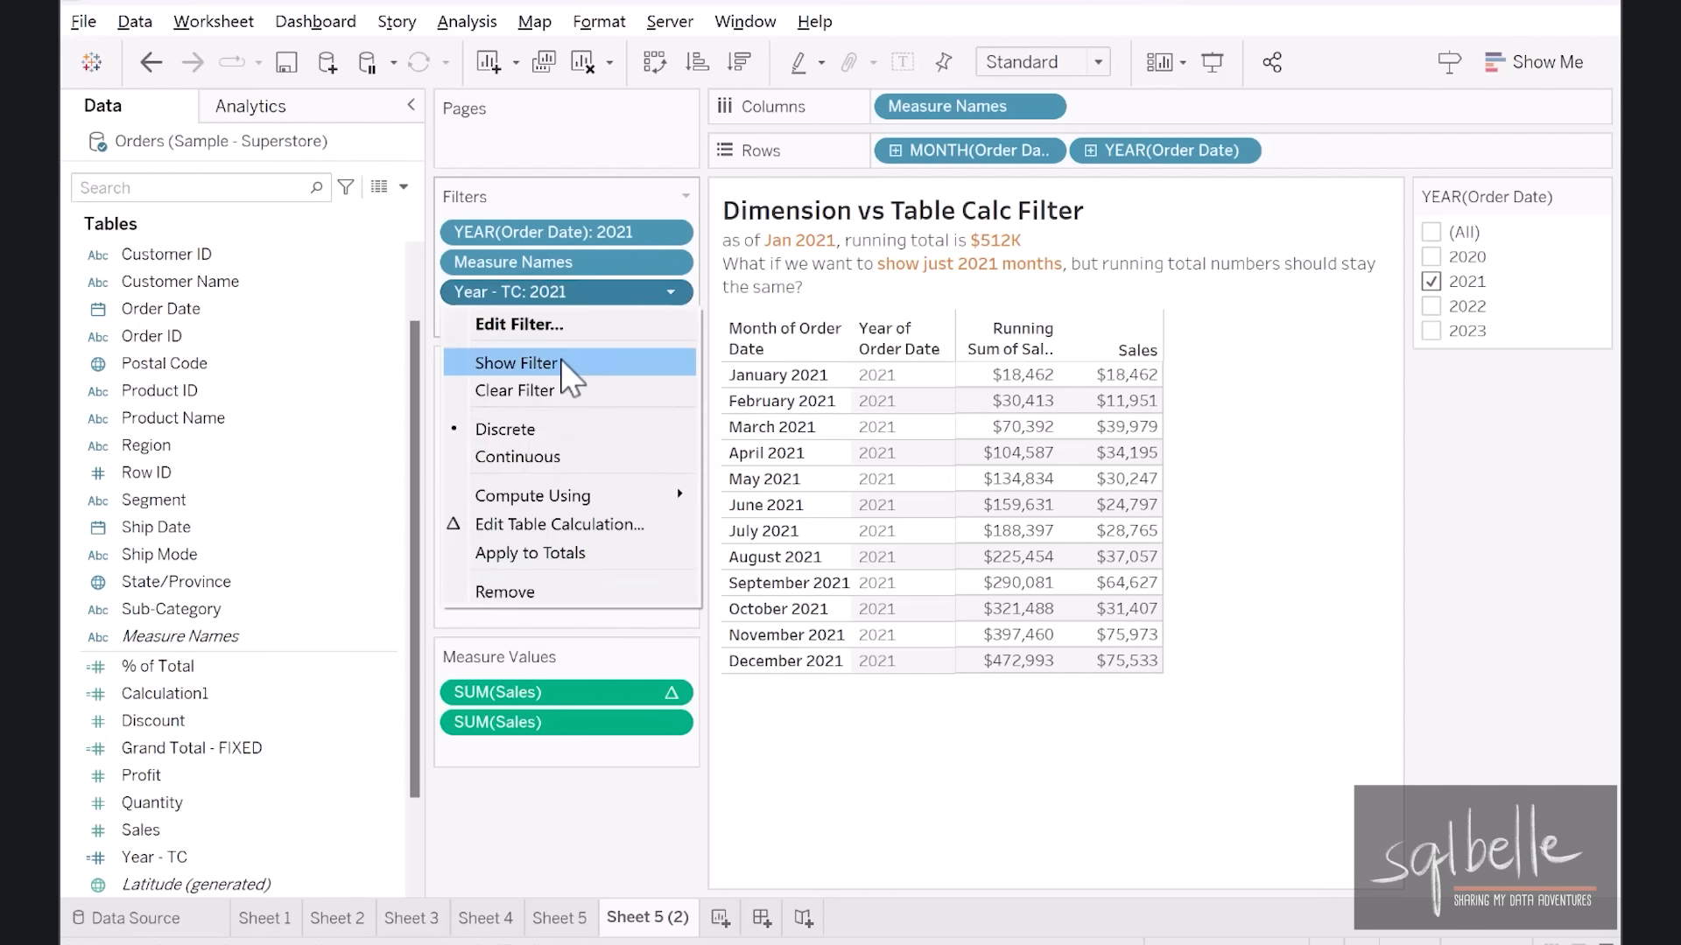
left_click(490, 360)
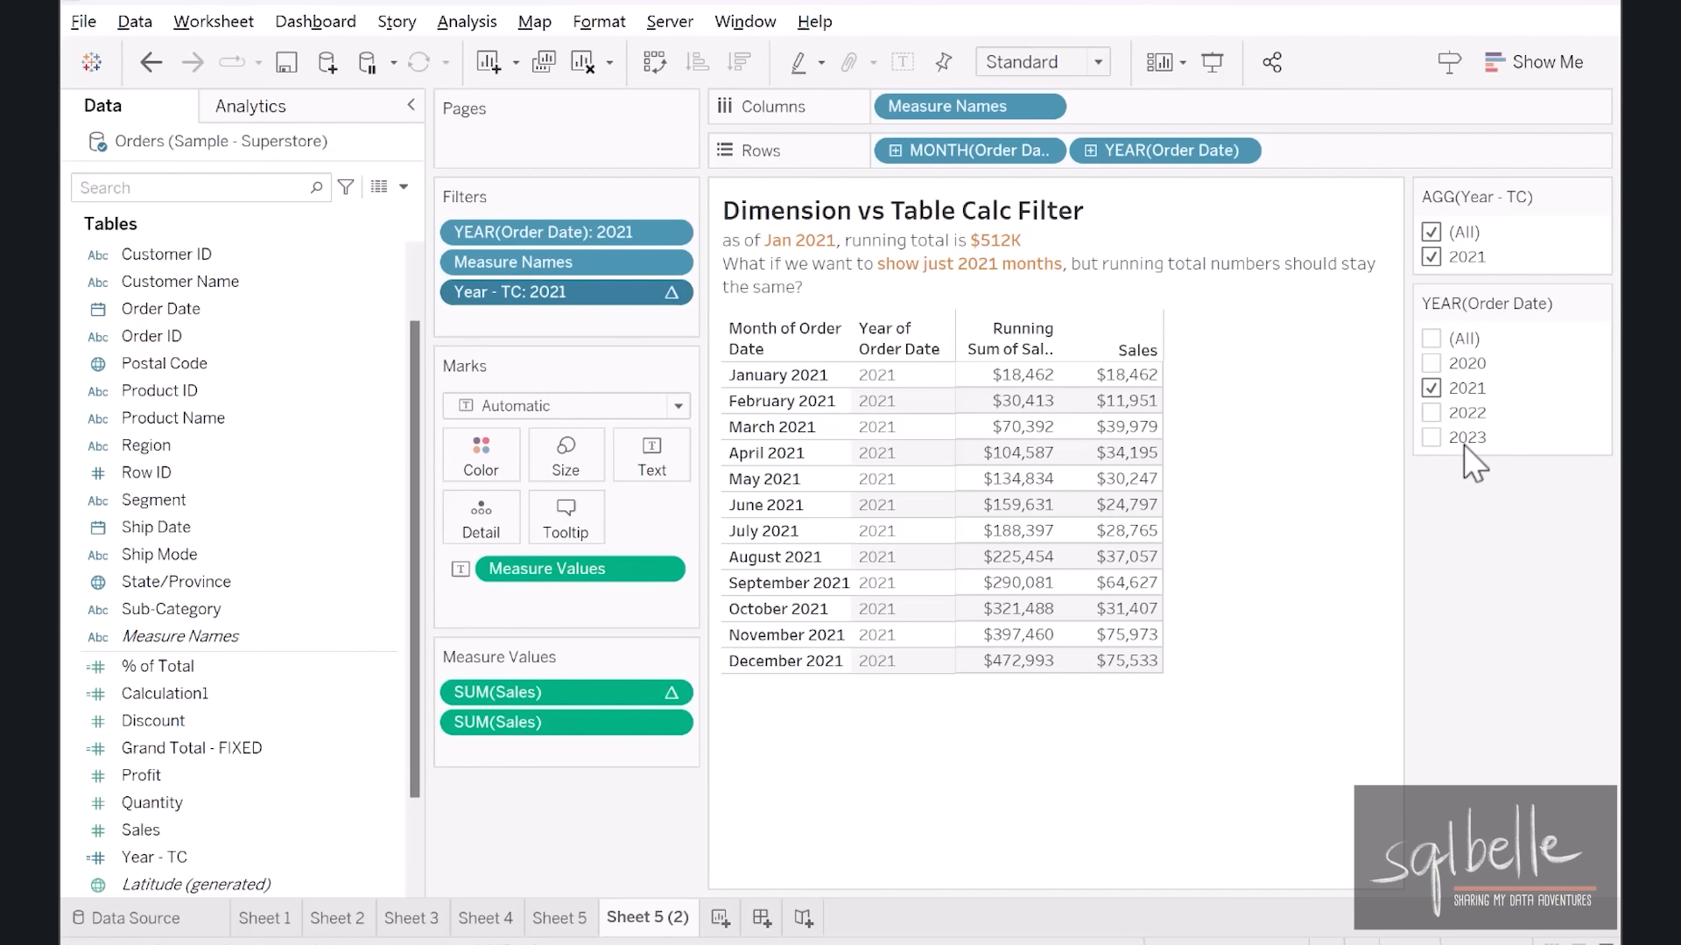
left_click(1433, 339)
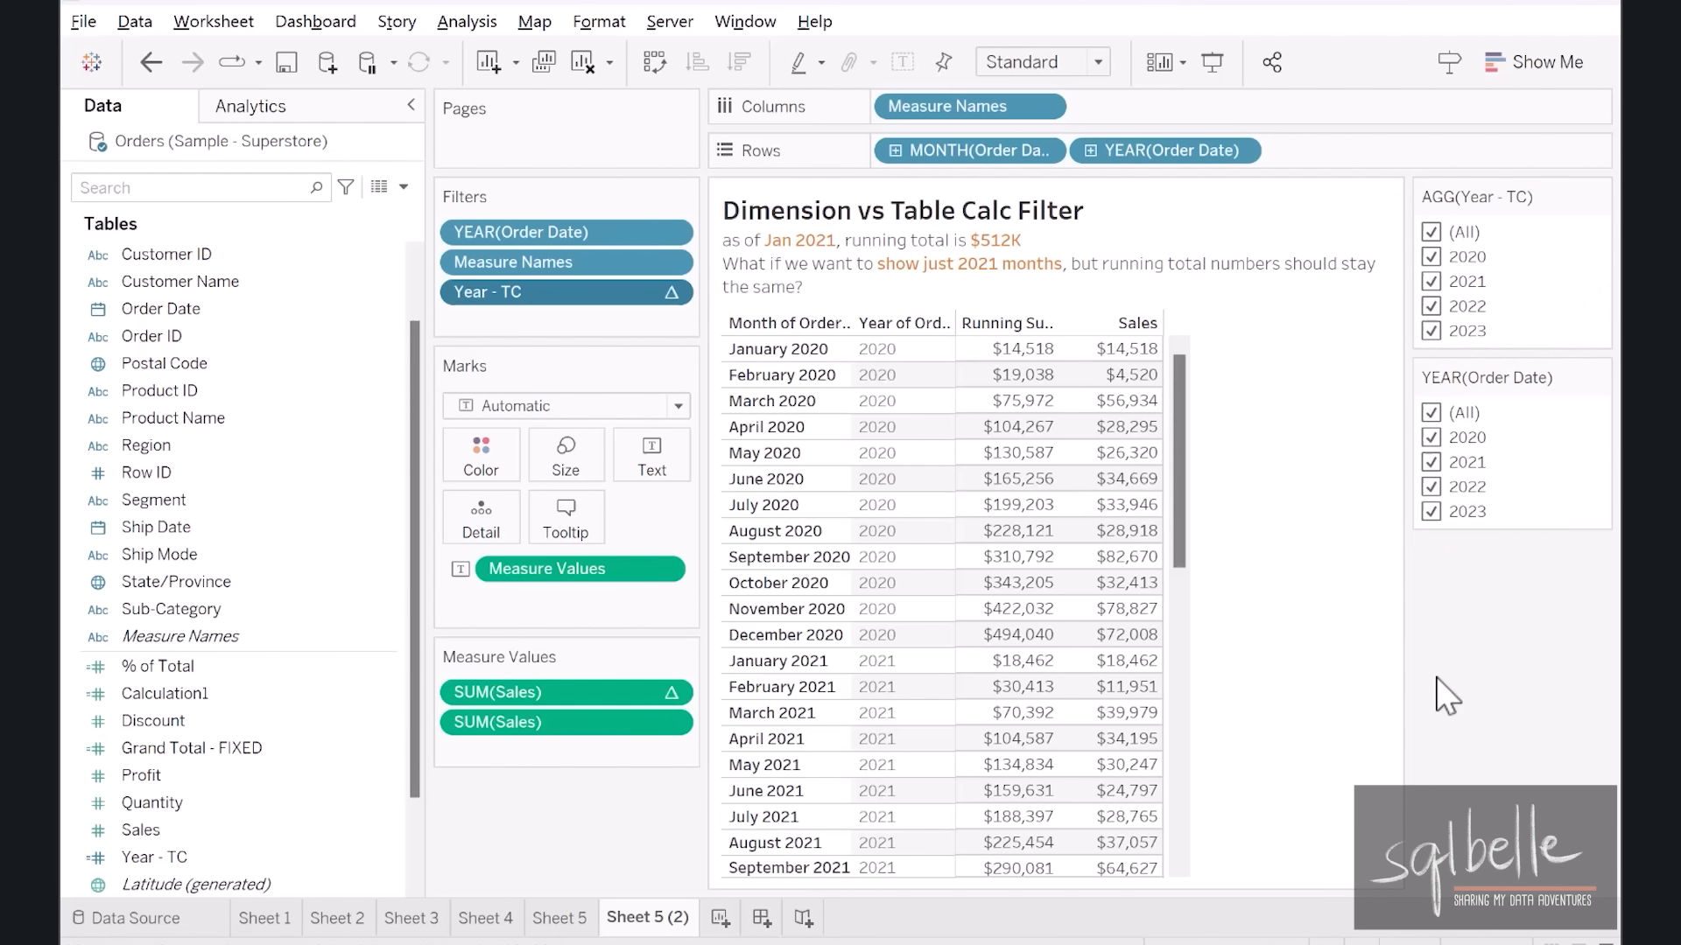
left_click(1432, 412)
left_click(1431, 365)
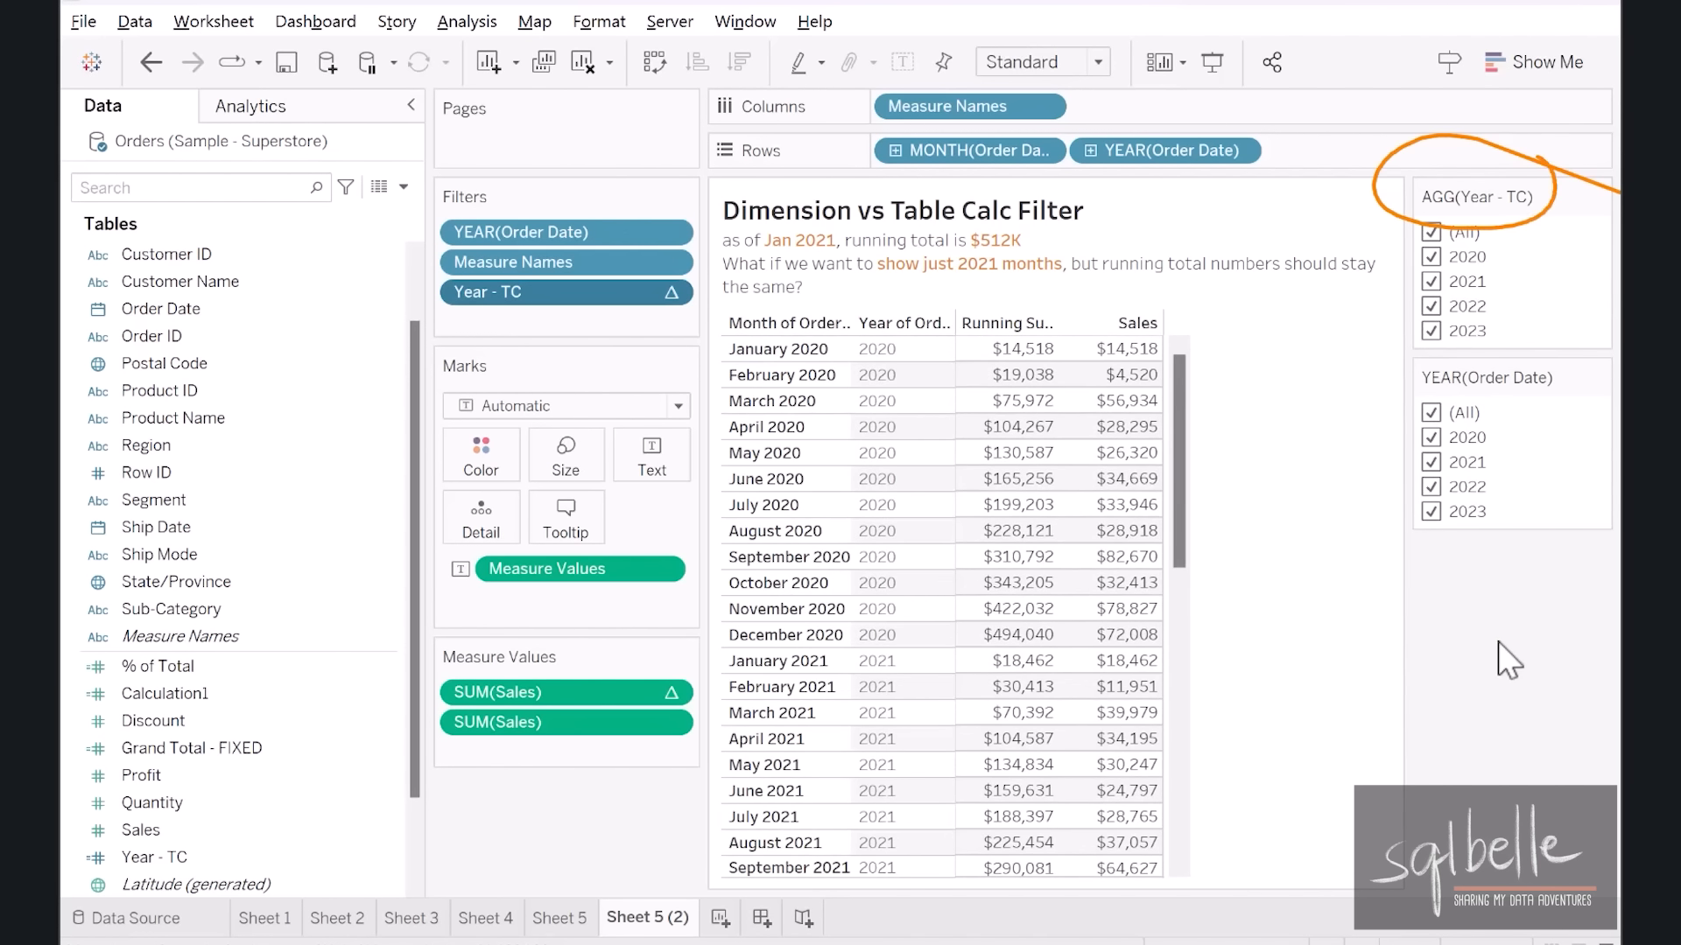
- Keep only 2021 in the Year - TC filter and compute the running total of Sales using Table (down)
left_click(1434, 235)
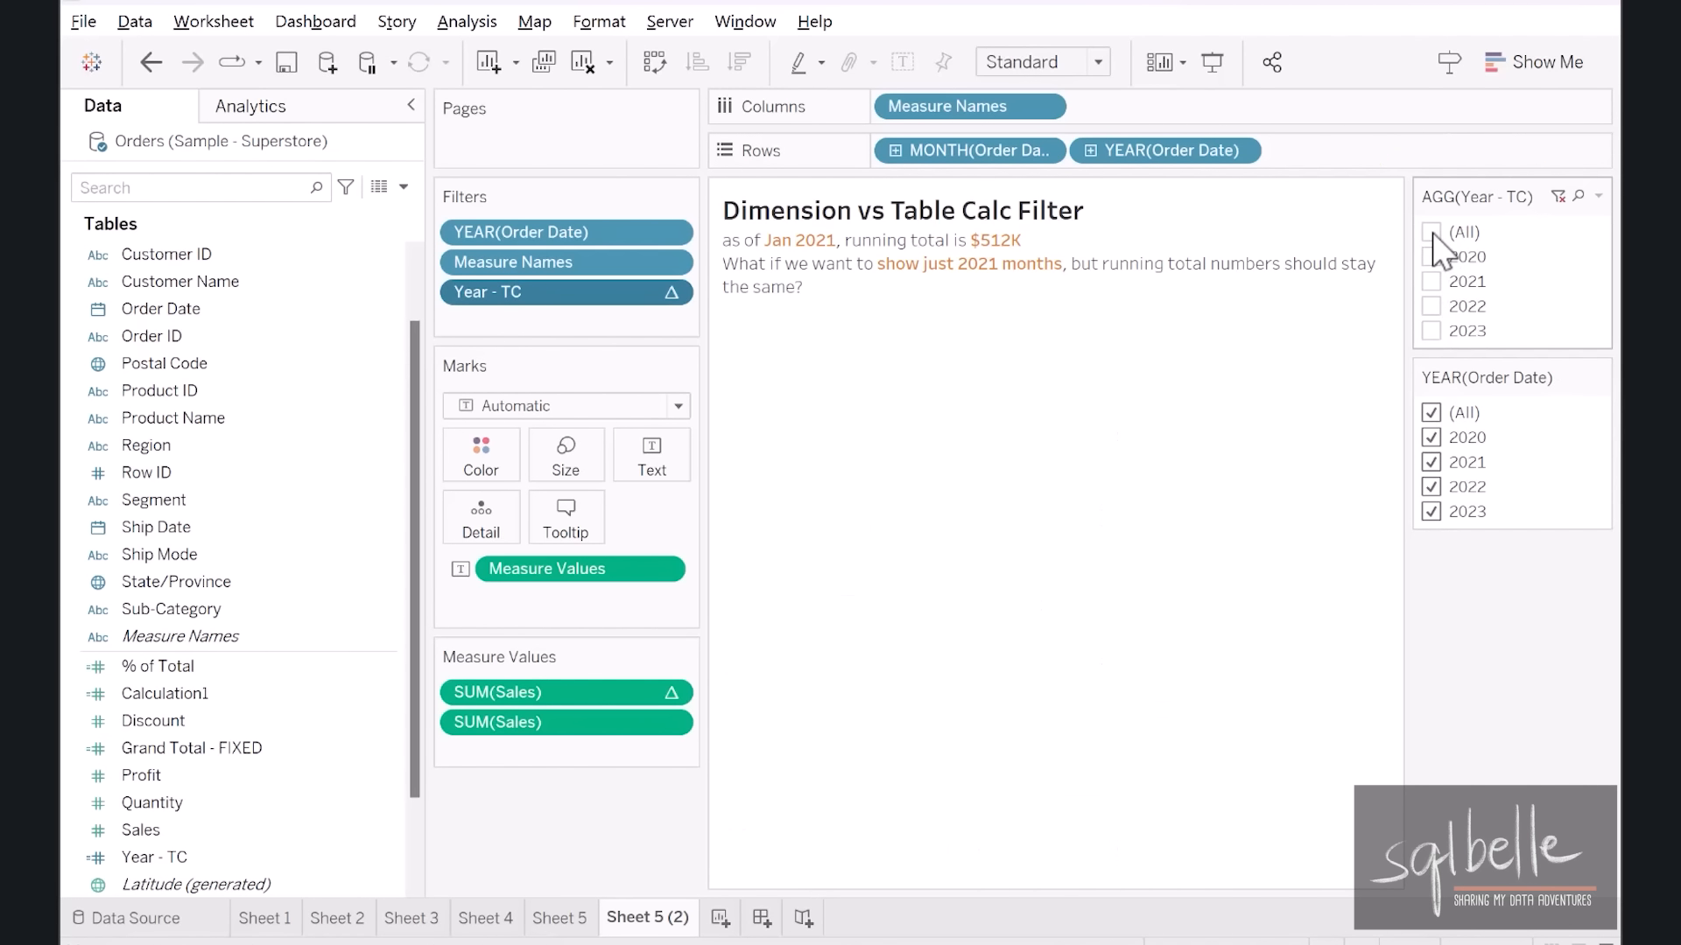
left_click(1432, 281)
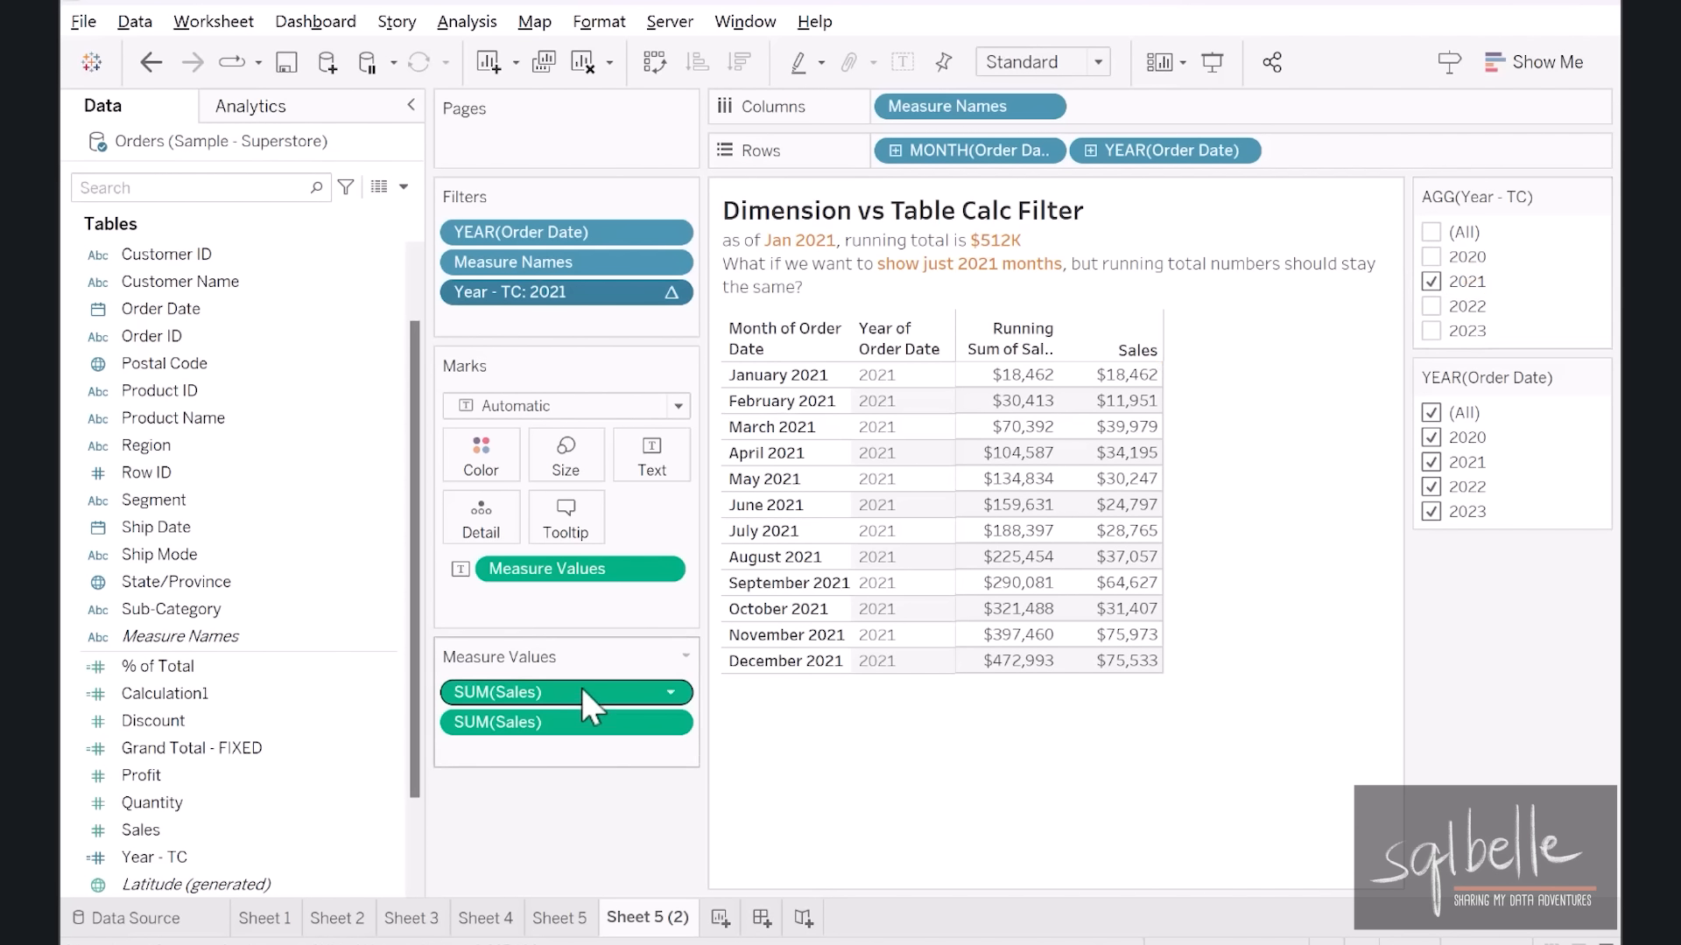
left_click(672, 693)
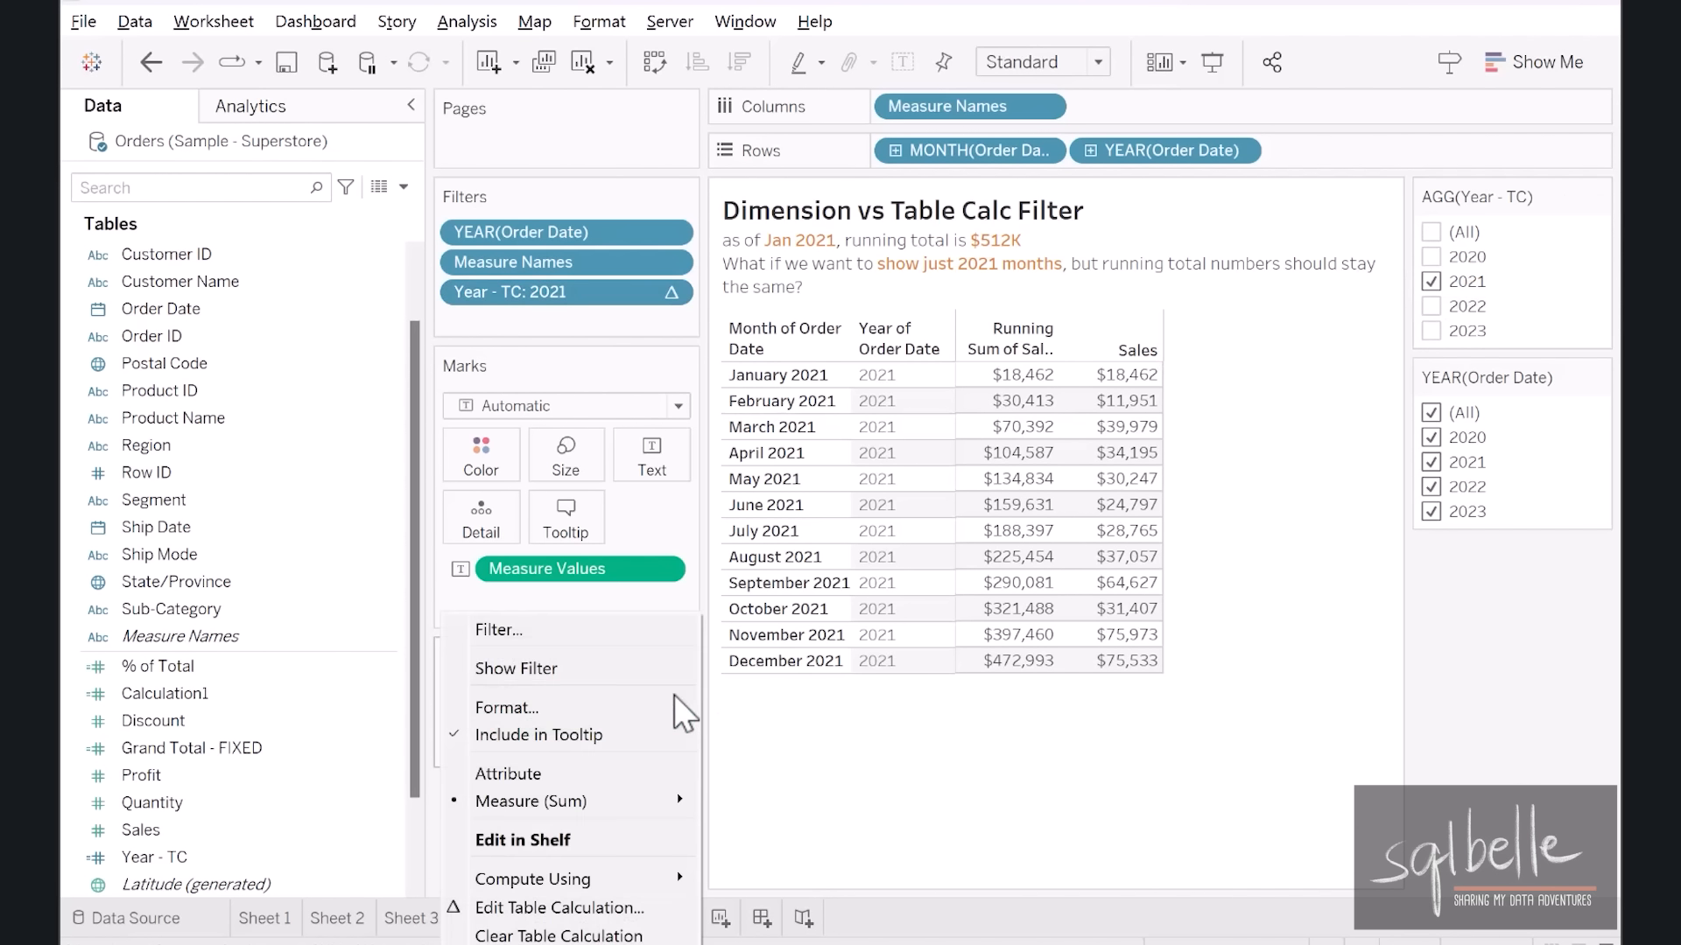
mouse_move(576, 879)
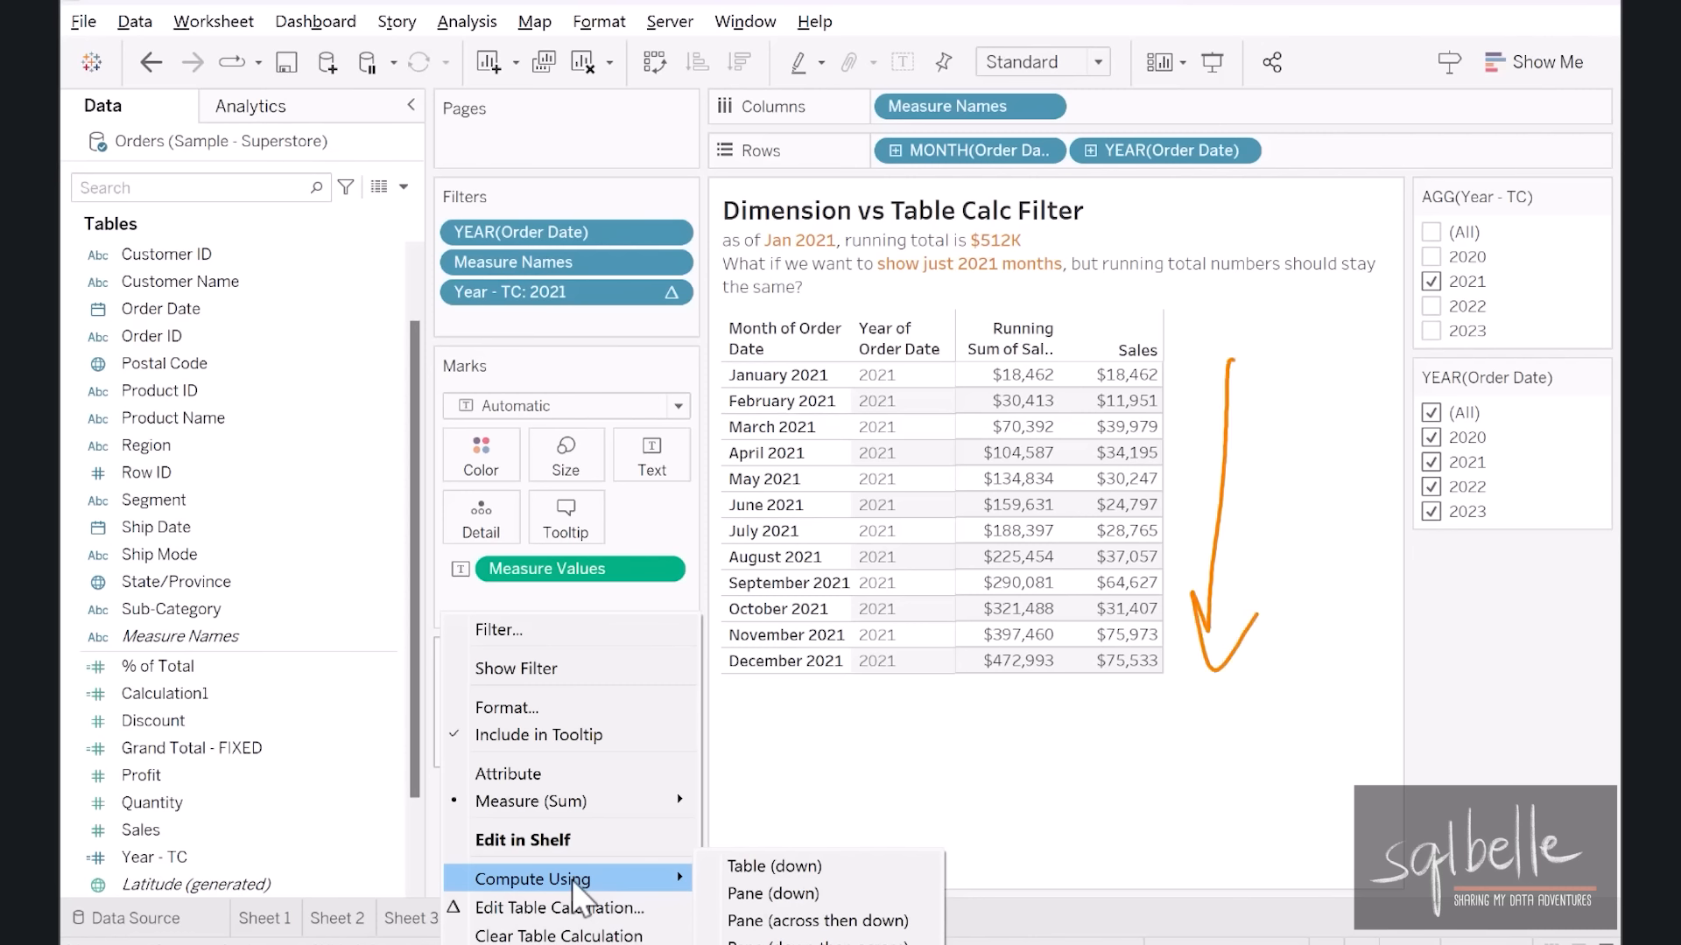
left_click(773, 867)
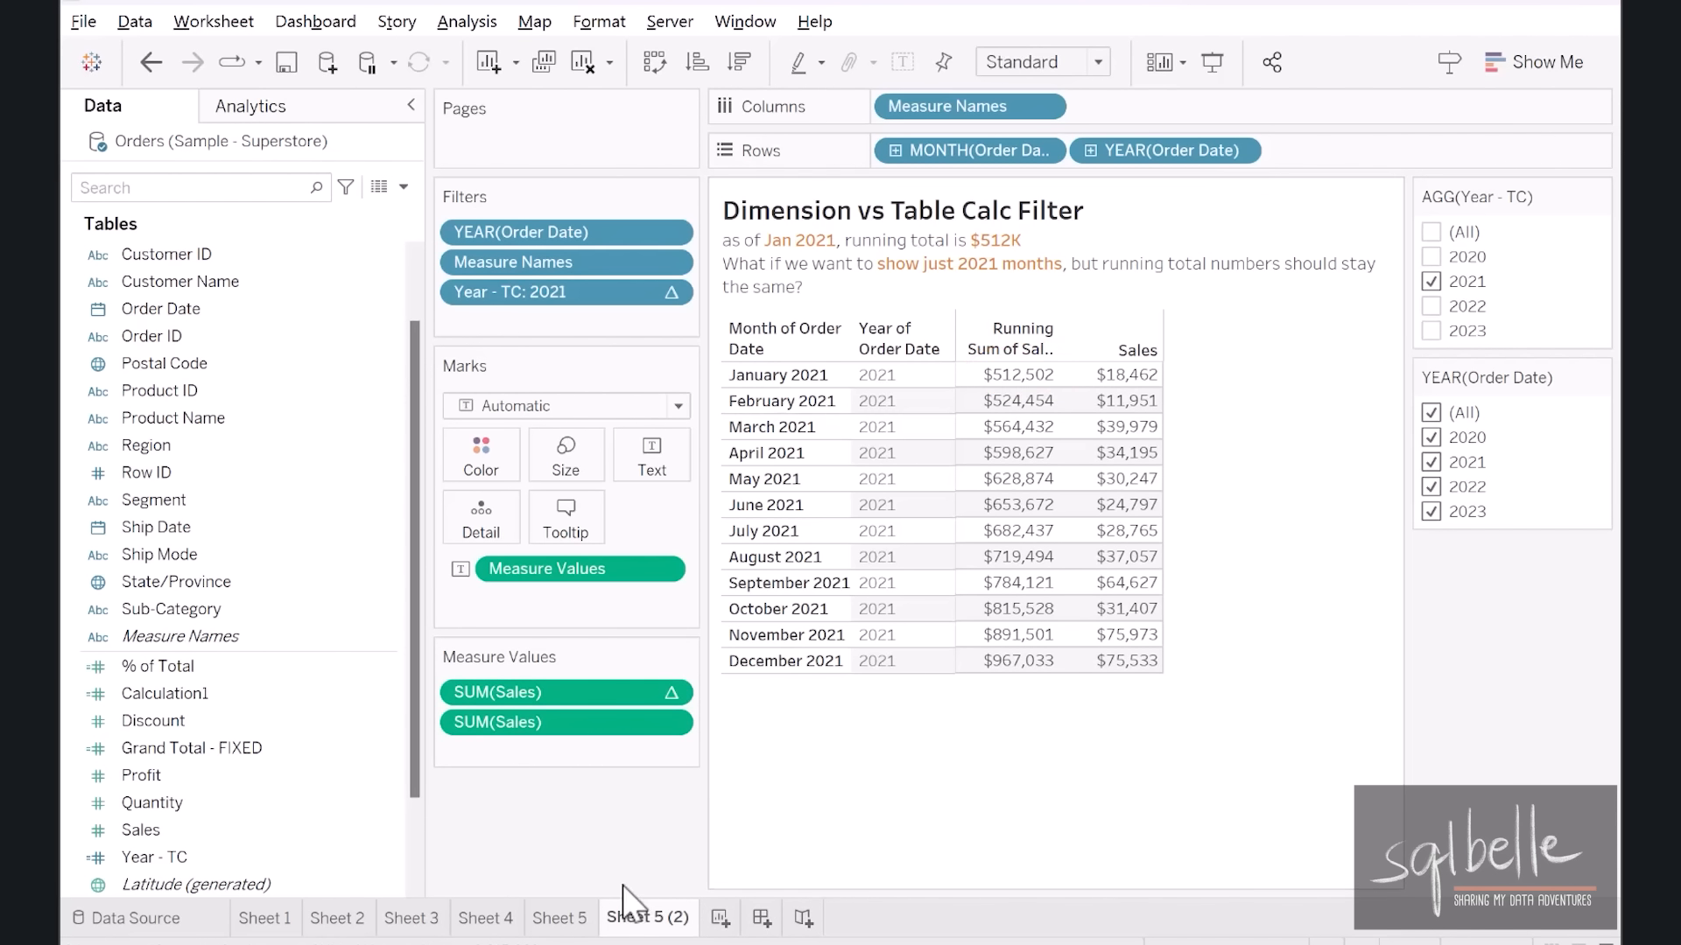
- On Sheet 5, replace the YEAR(Order Date) filter with a Year - TC filter that has all values selected
left_click(578, 919)
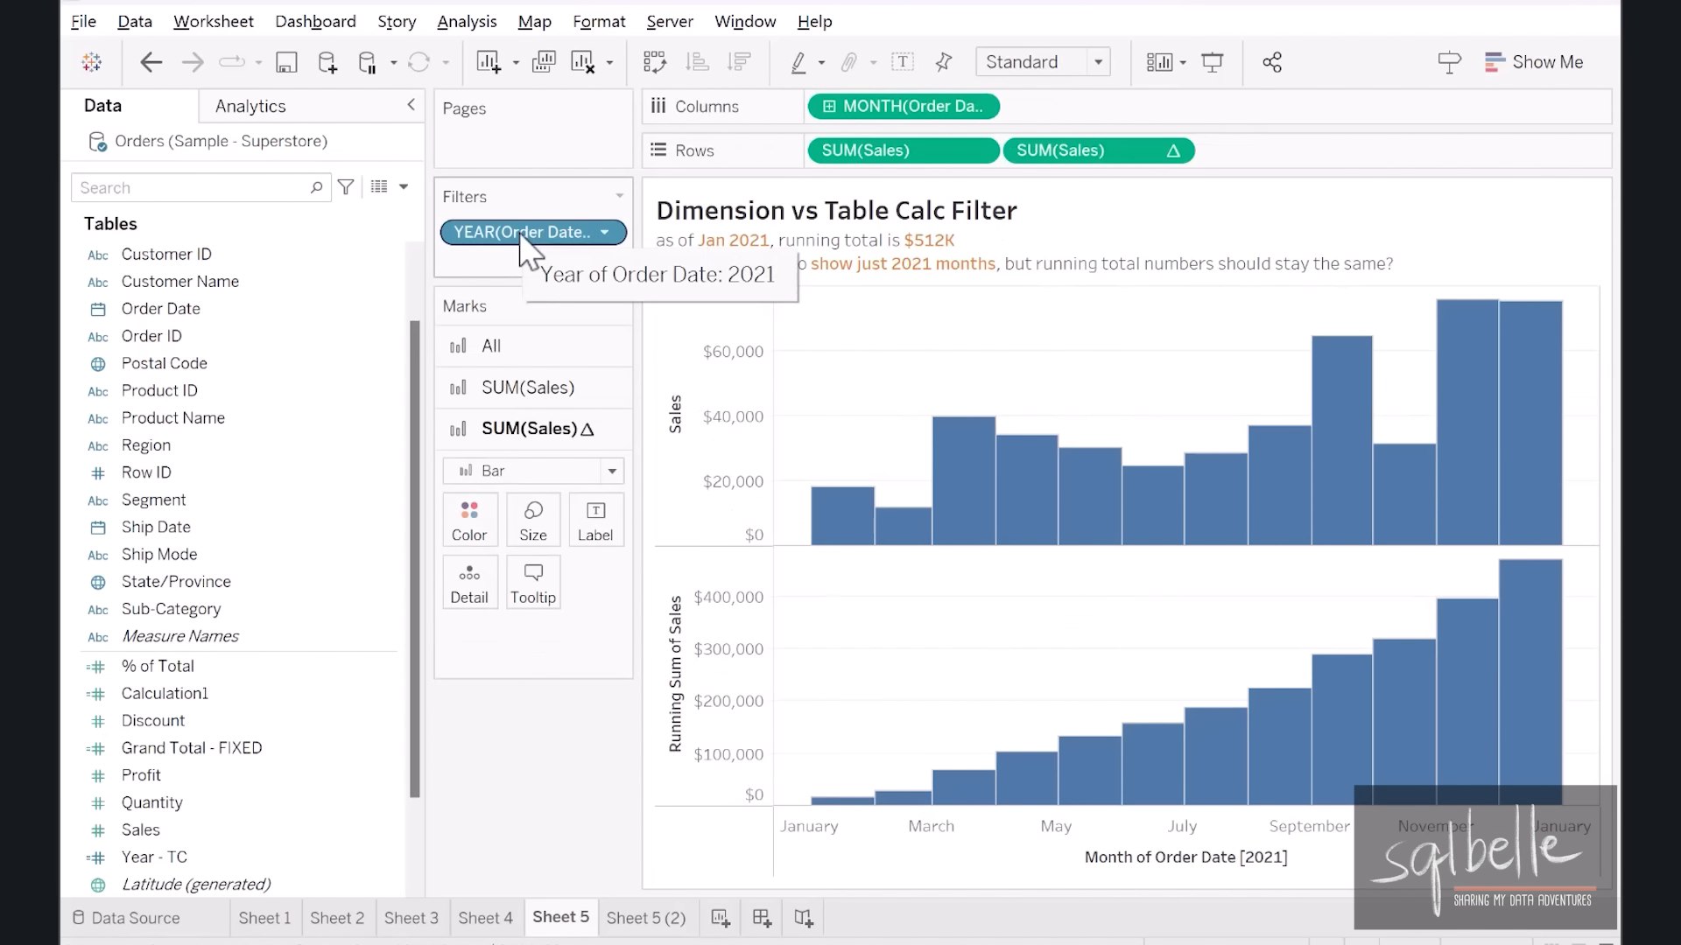
left_click_drag(525, 232, 529, 775)
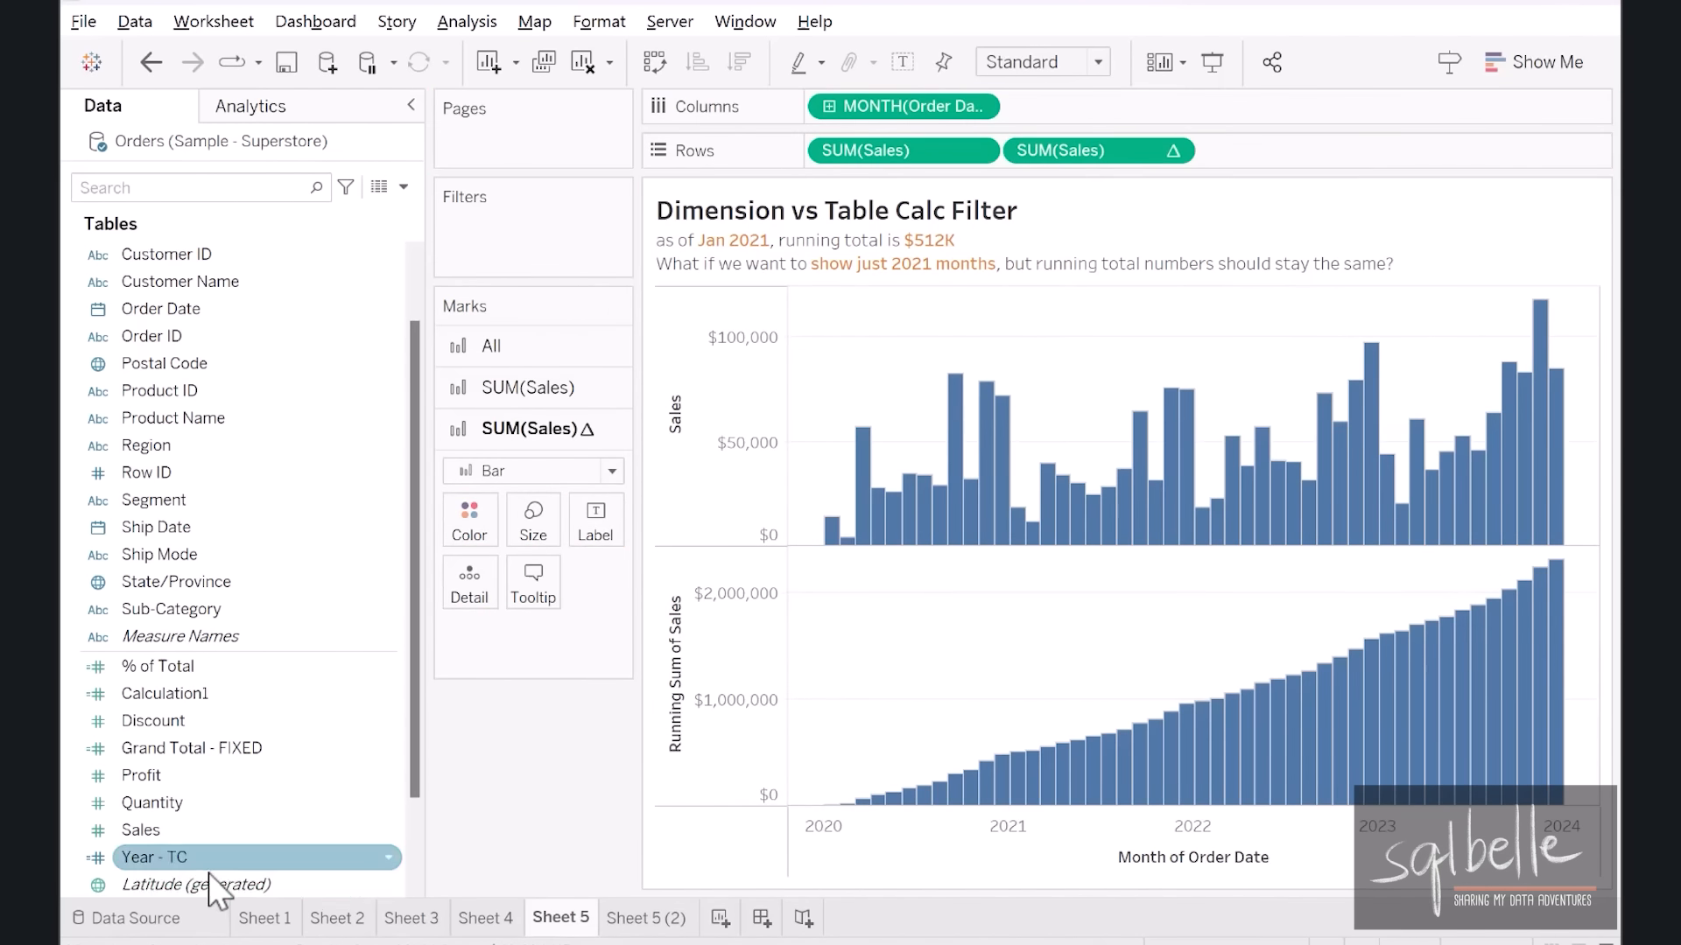
left_click_drag(186, 861, 511, 234)
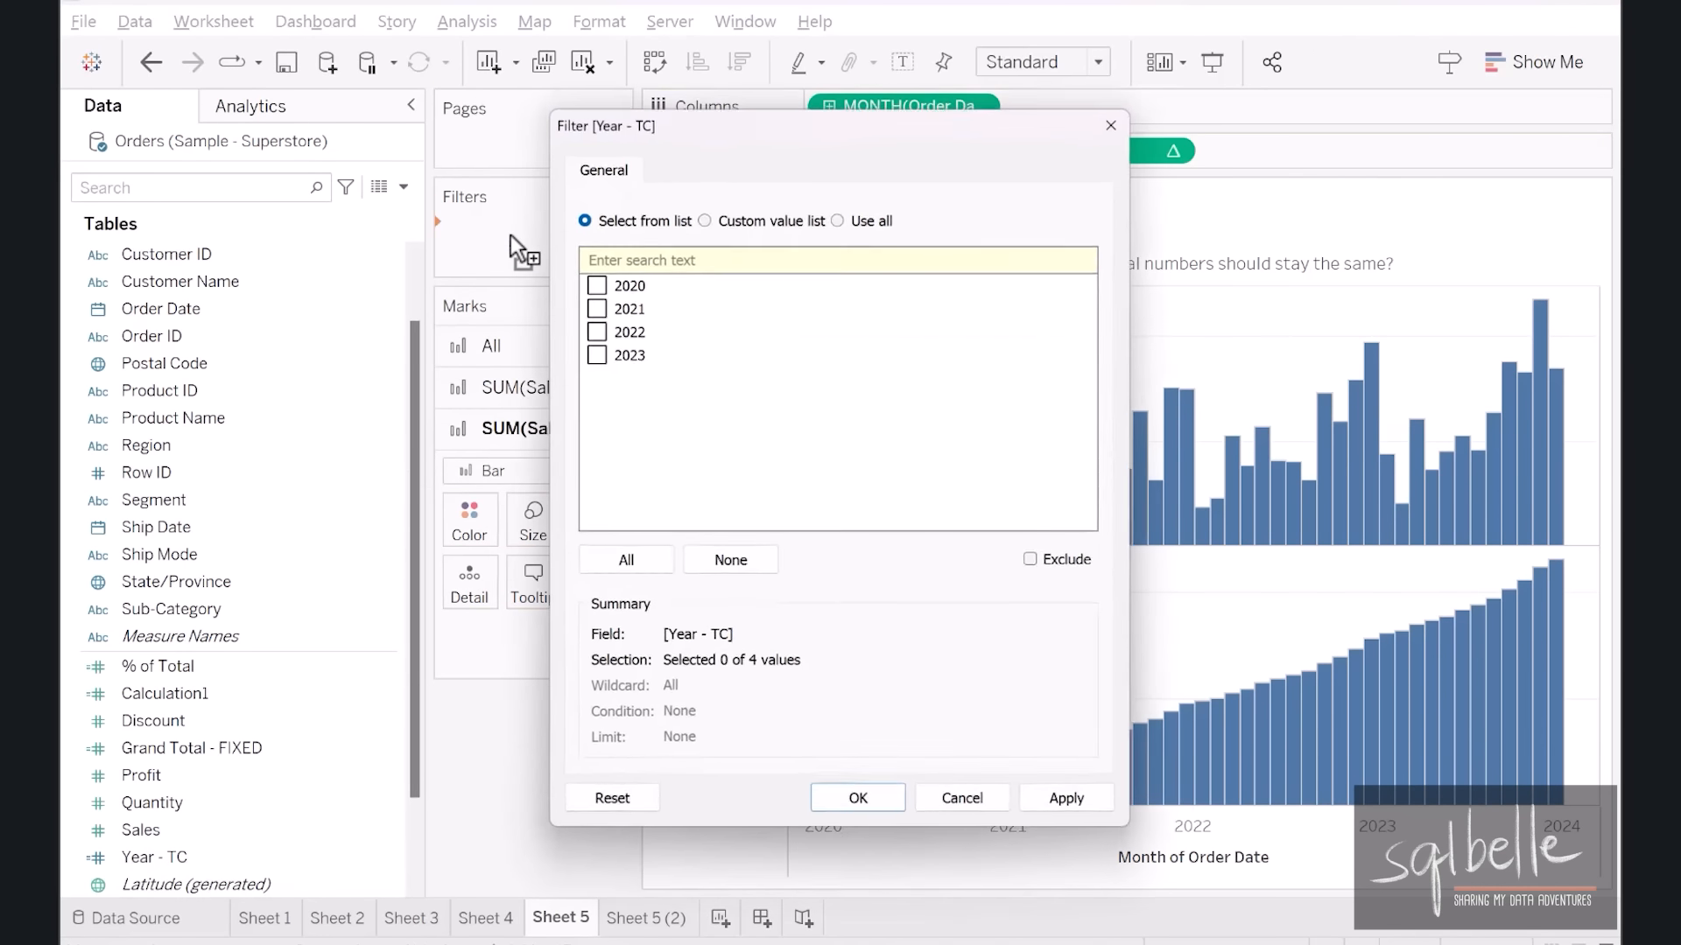
left_click(624, 561)
left_click(859, 801)
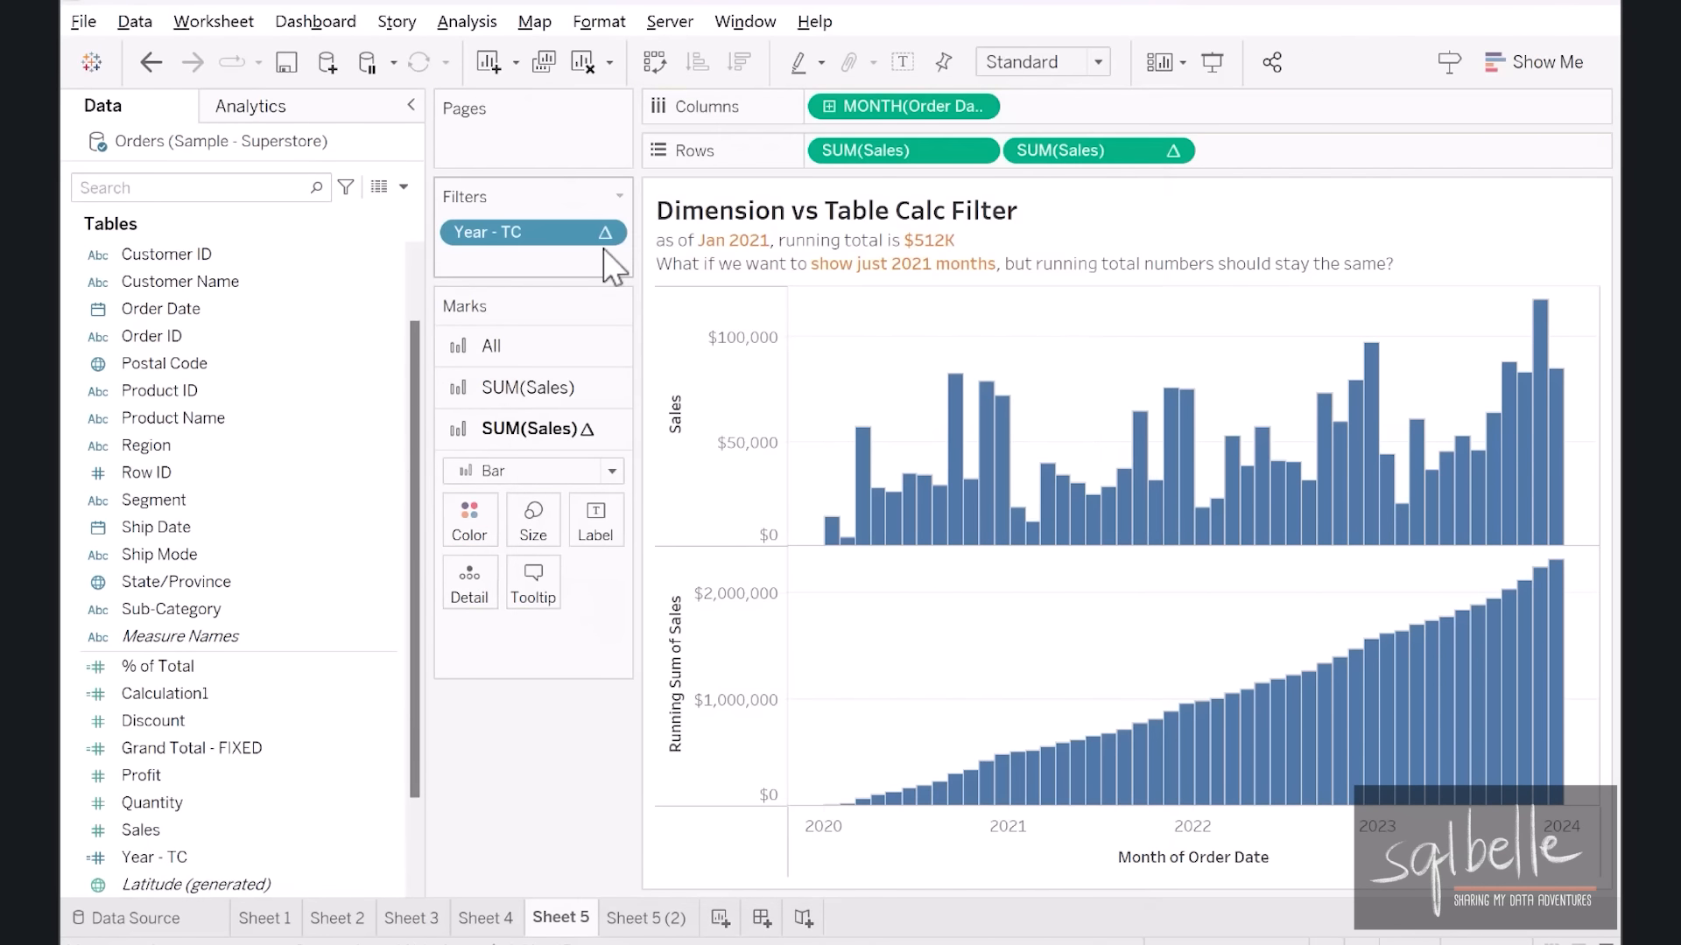
- Show the Year - TC filter with only 2021 selected, and check the running total on the January 2021 bar
left_click(613, 224)
left_click(582, 293)
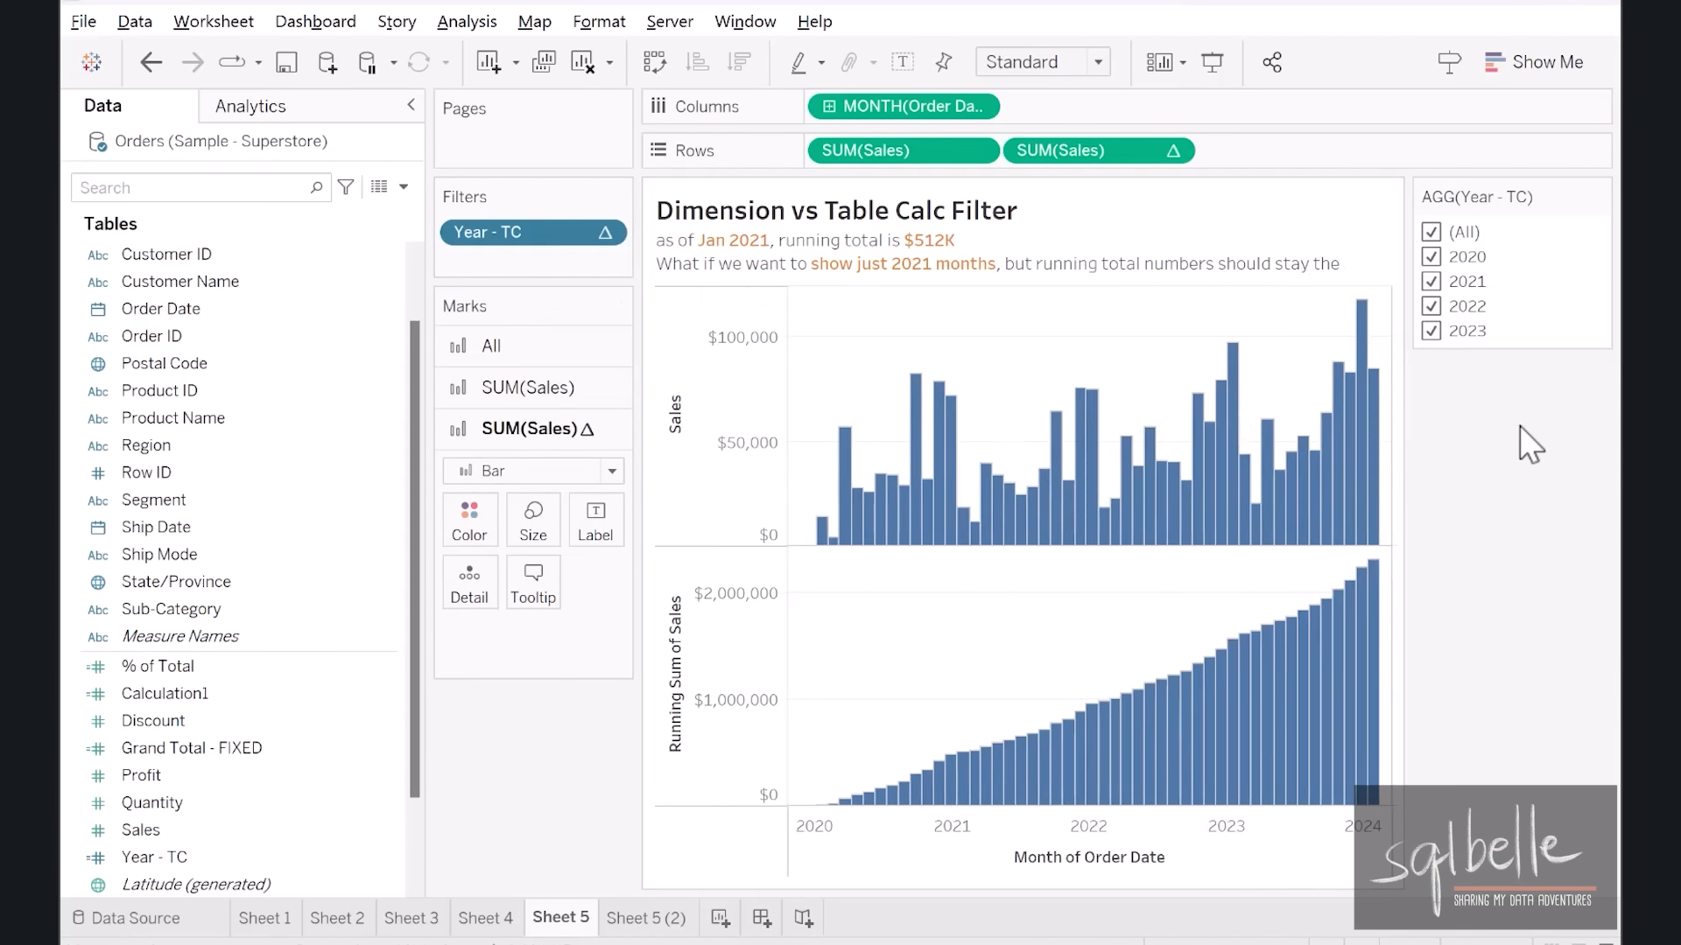
left_click(1431, 233)
left_click(1431, 281)
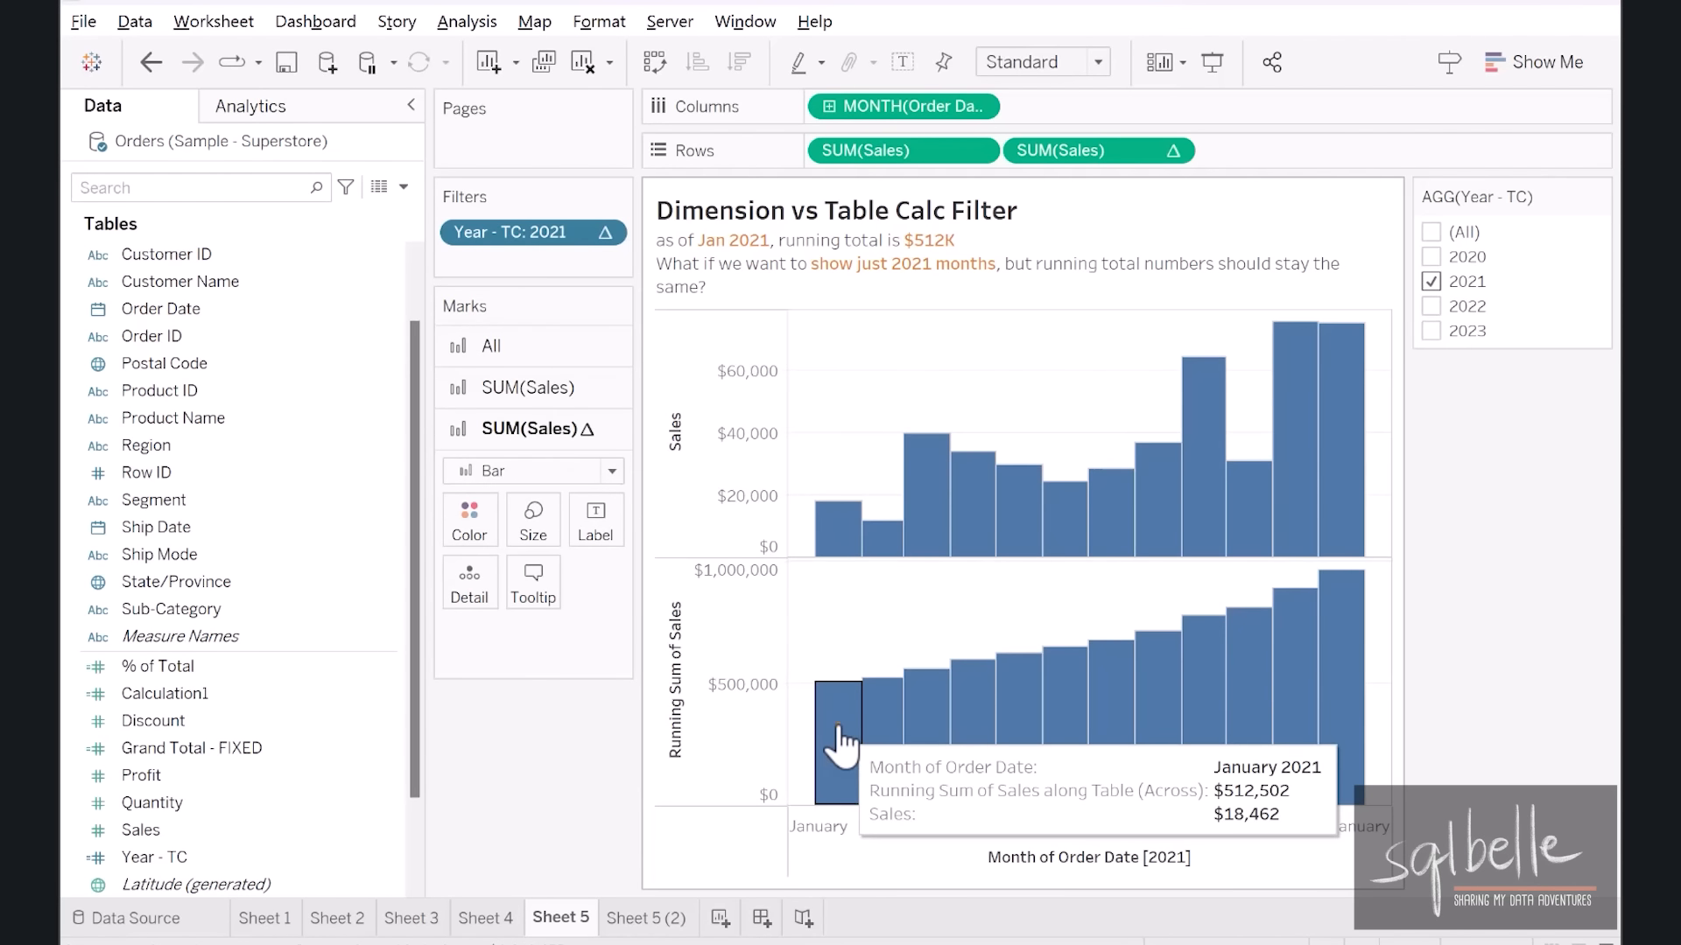
mouse_move(1284, 790)
left_mouse_down()
mouse_move(1265, 805)
mouse_move(1288, 778)
left_mouse_up()
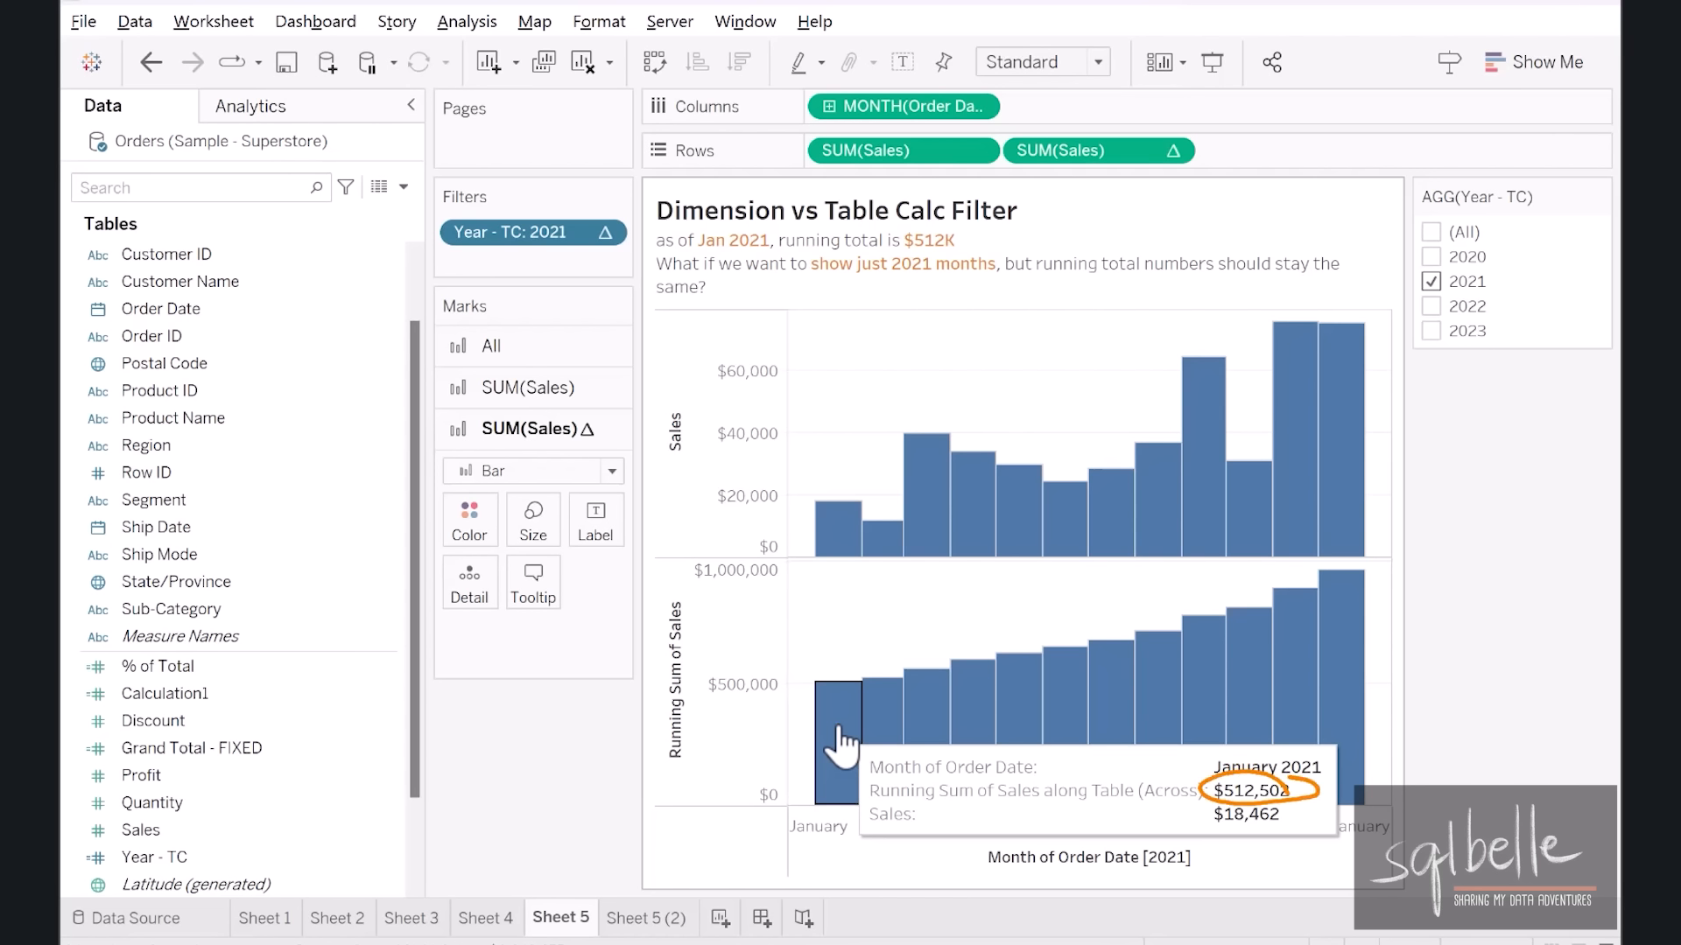
mouse_move(1280, 768)
left_mouse_down()
mouse_move(1155, 538)
mouse_move(1046, 256)
left_mouse_up()
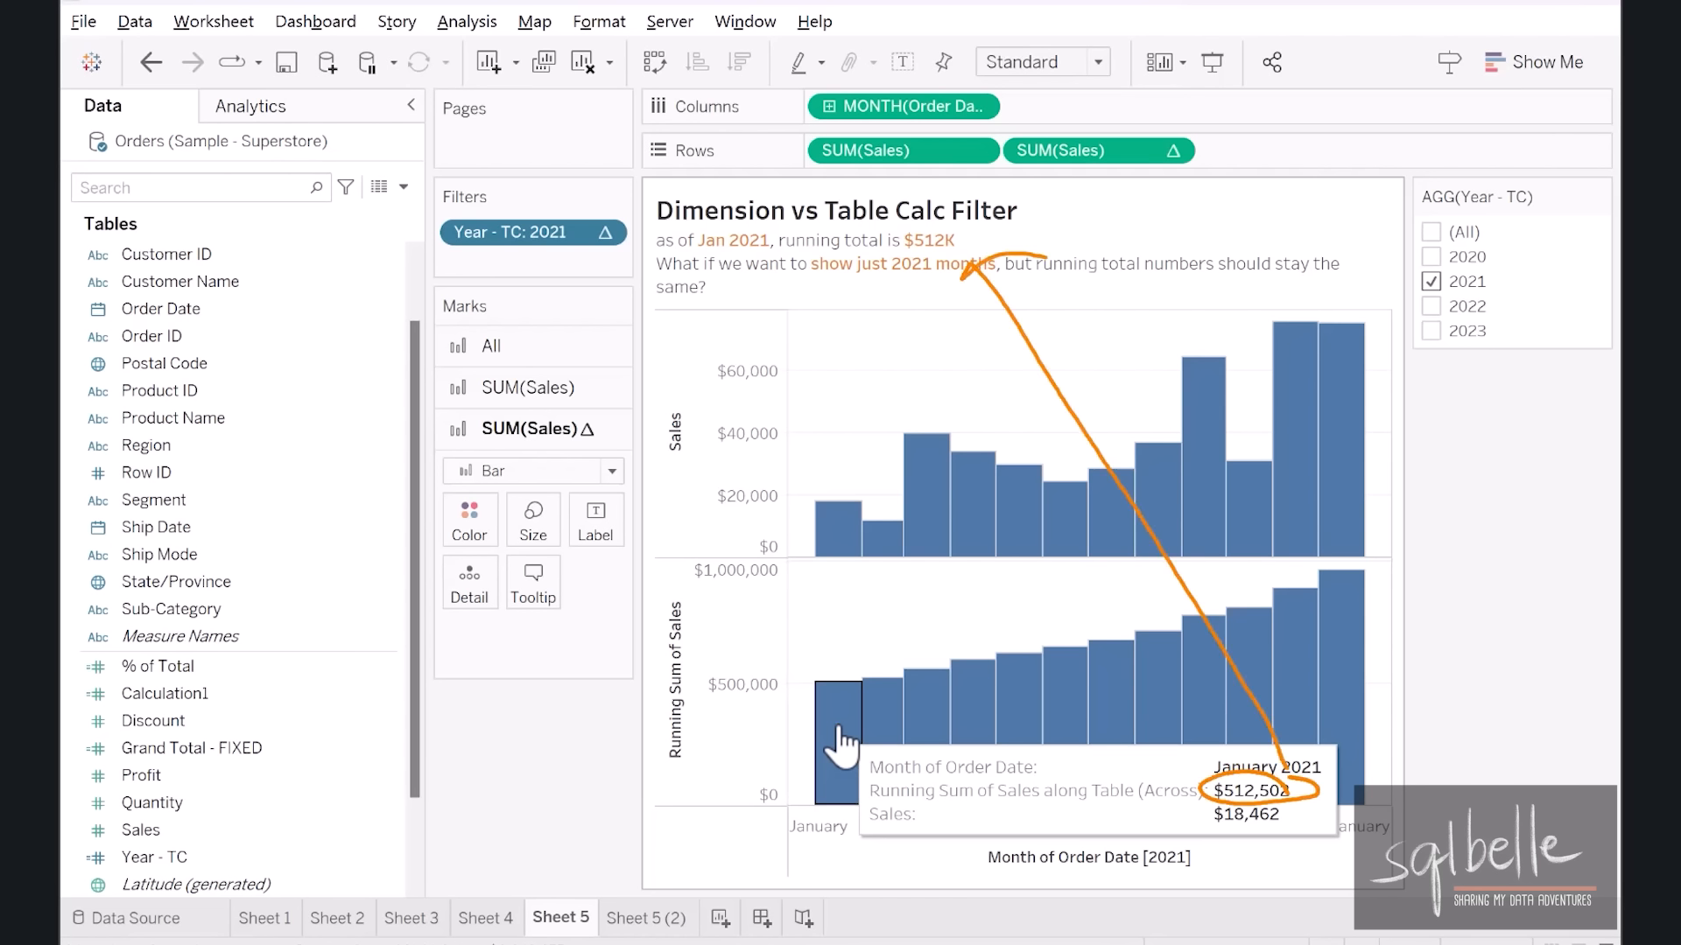